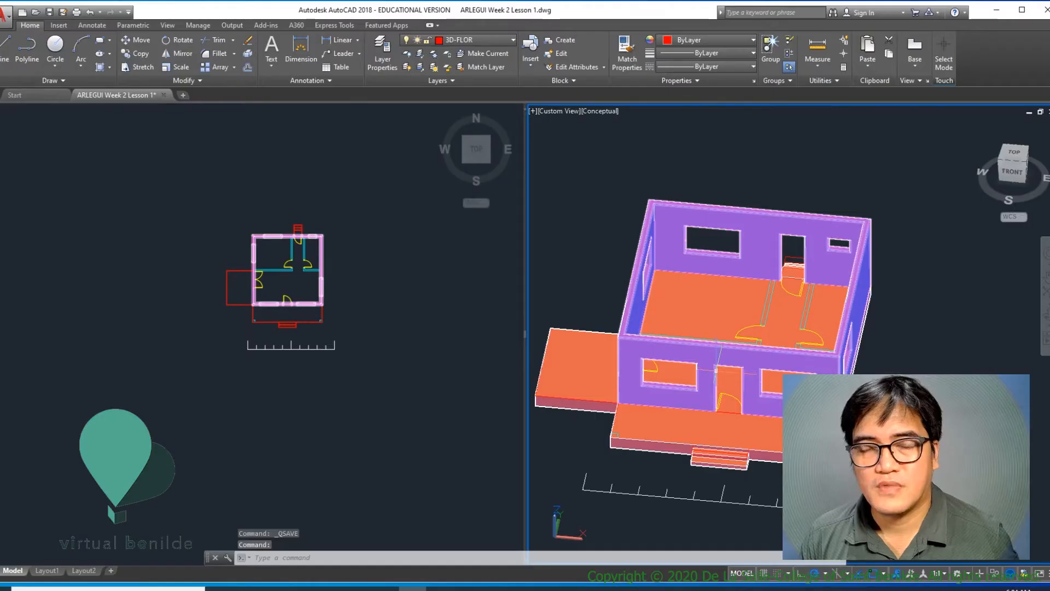
- Examine the house model's exterior walls, openings, rear steps, floor slab and front porch from several angles
{"action": "key", "text": "Escape"}
{"action": "middle_click_drag", "start_coordinate": [782, 402], "coordinate": [656, 382], "text": "shift"}
{"action": "scroll", "coordinate": [826, 351], "scroll_direction": "up", "scroll_amount": 5}
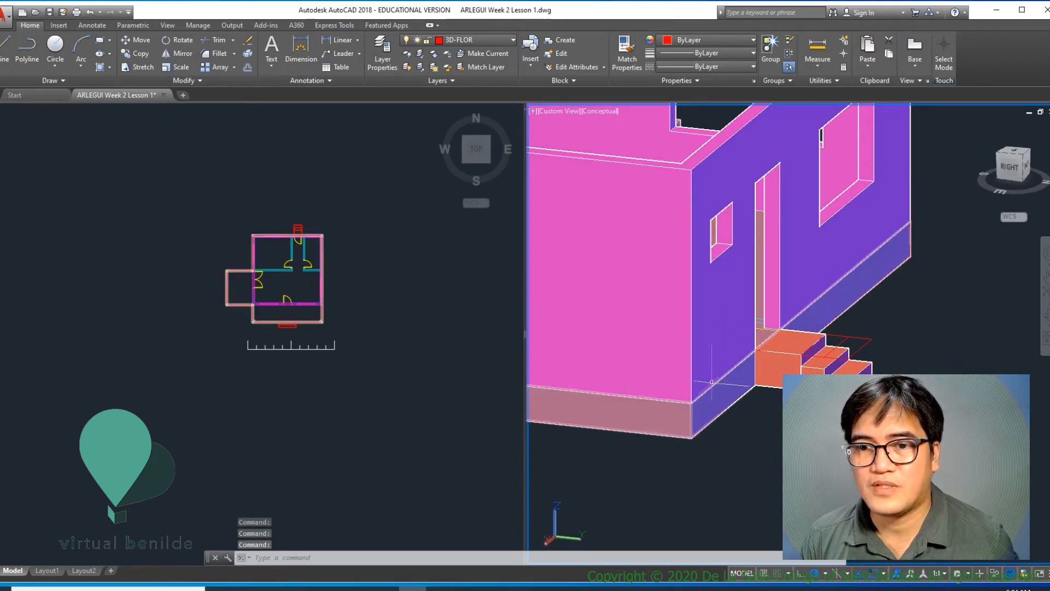
{"action": "middle_click_drag", "start_coordinate": [876, 329], "coordinate": [711, 405], "text": "shift"}
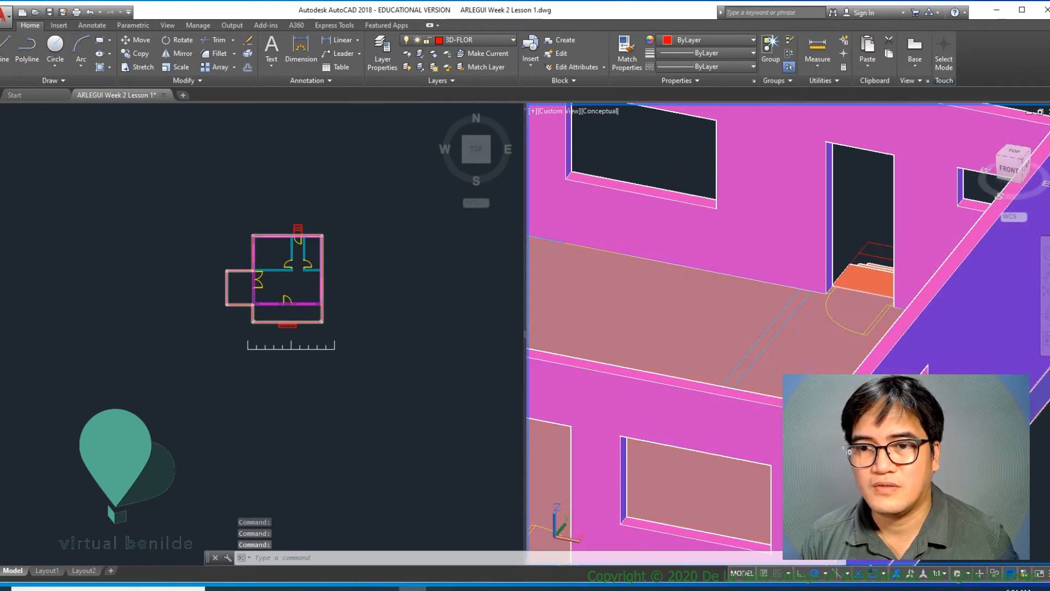
{"action": "scroll", "coordinate": [629, 408], "scroll_direction": "down", "scroll_amount": 5}
{"action": "scroll", "coordinate": [583, 406], "scroll_direction": "up", "scroll_amount": 6}
{"action": "scroll", "coordinate": [629, 384], "scroll_direction": "down", "scroll_amount": 2}
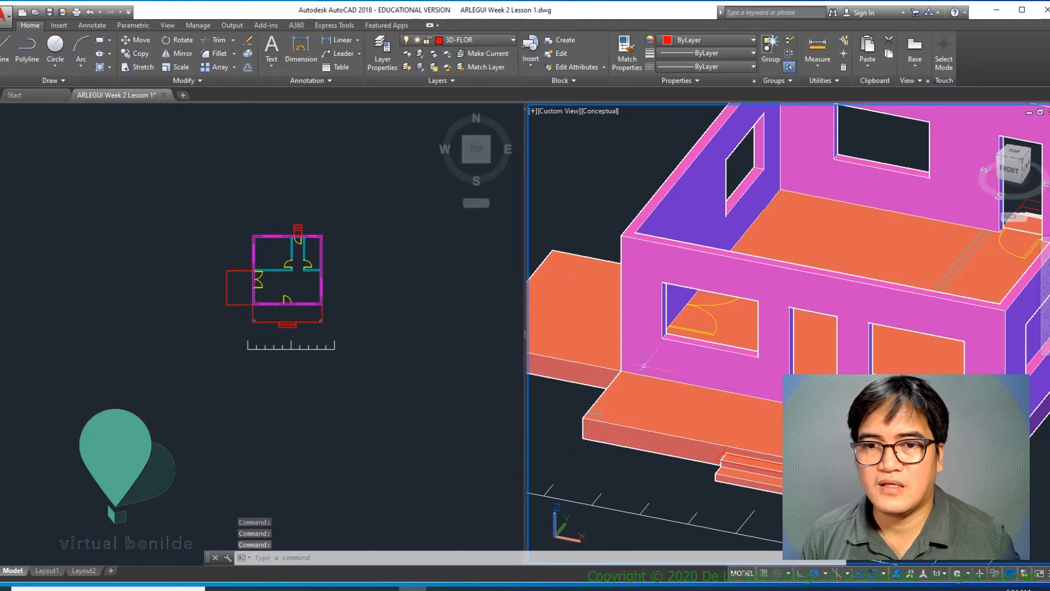
{"action": "left_click", "coordinate": [596, 414]}
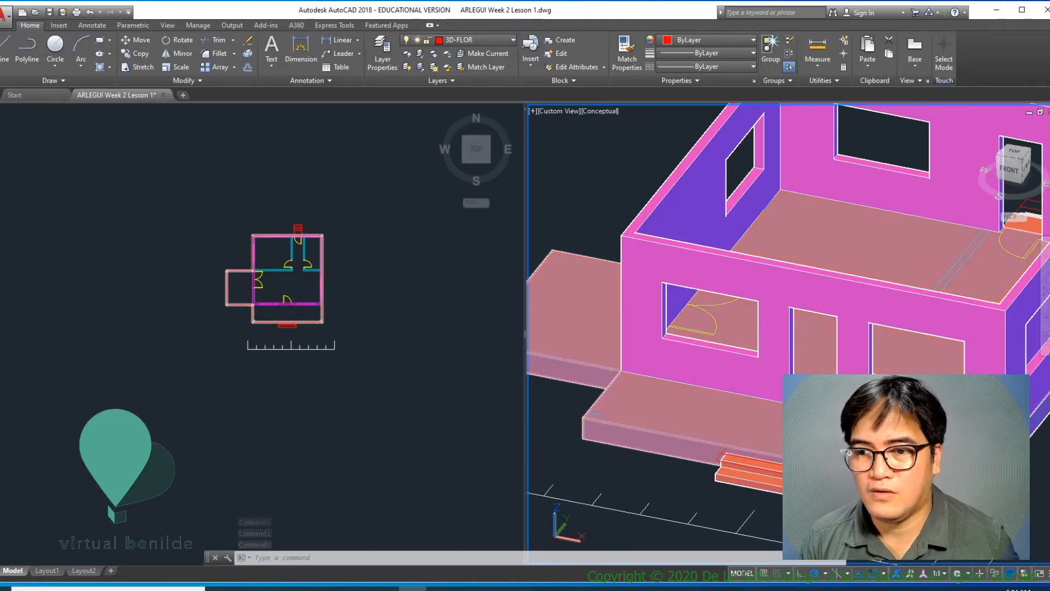
{"action": "key", "text": "Escape"}
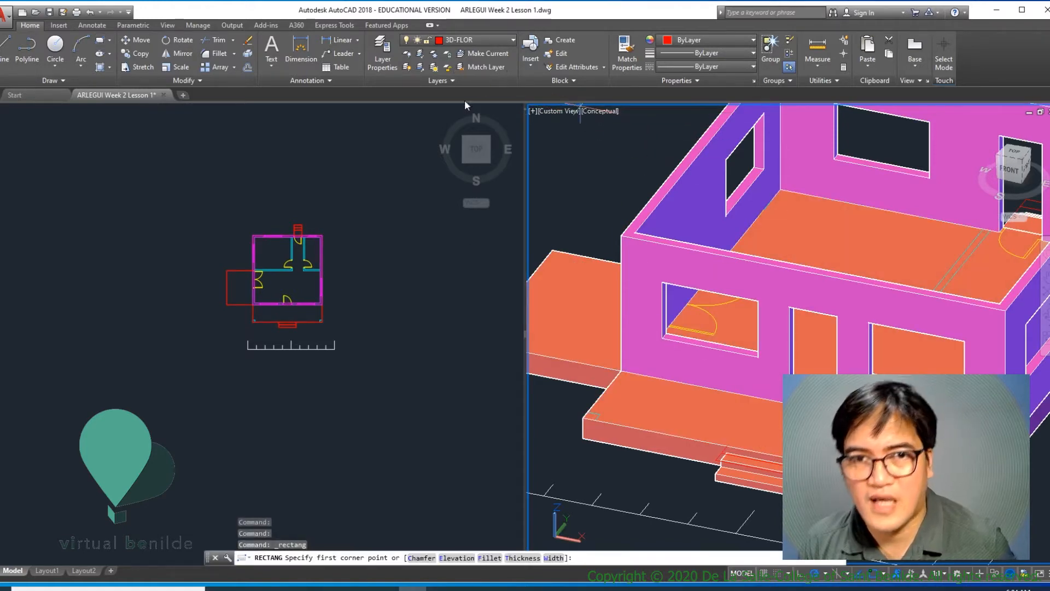
- Make 3D-WALL the current layer and trace the column at the porch's front-left corner with a rectangle in the plan view
{"action": "left_click", "coordinate": [494, 41]}
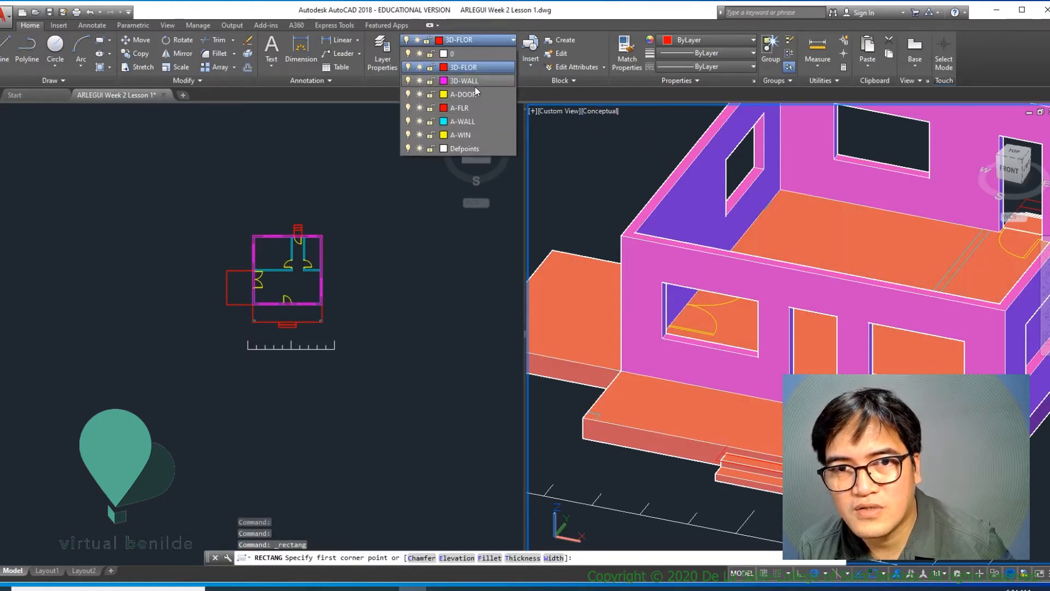
{"action": "left_click", "coordinate": [465, 80]}
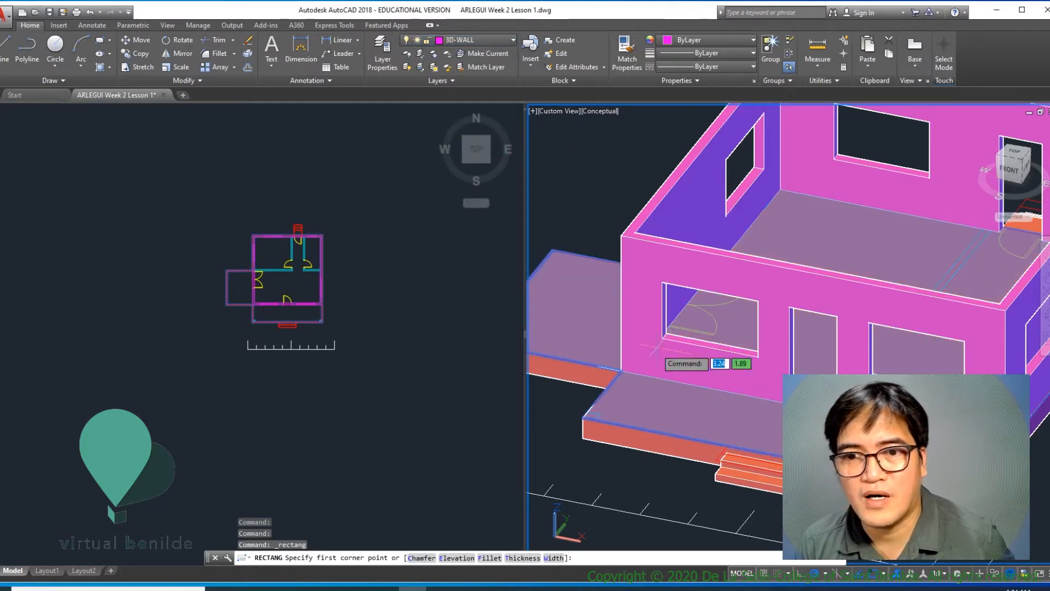
{"action": "left_click", "coordinate": [266, 335]}
{"action": "scroll", "coordinate": [257, 327], "scroll_direction": "up", "scroll_amount": 8}
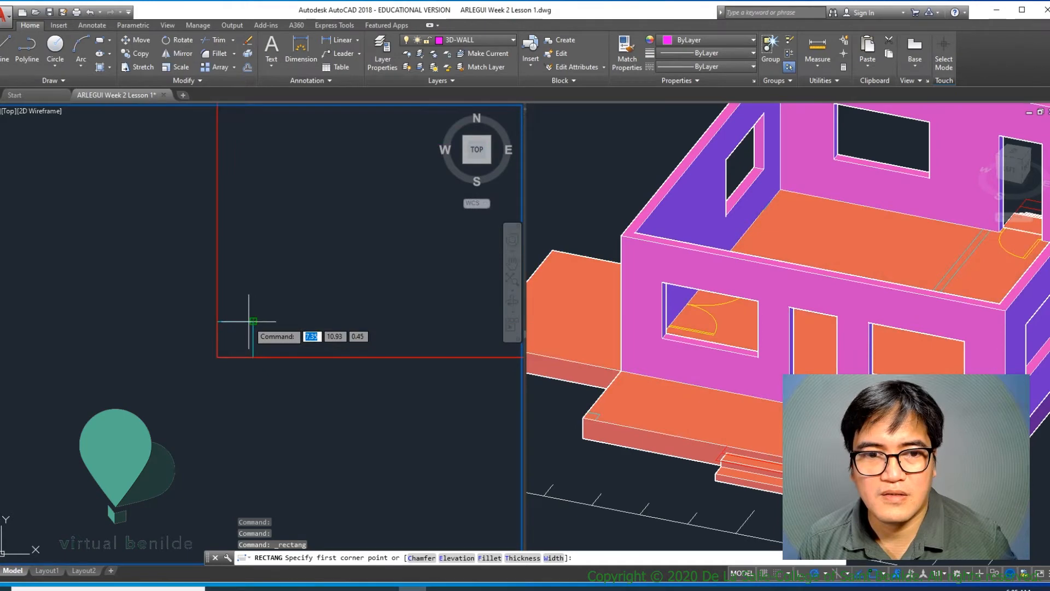
{"action": "left_click", "coordinate": [253, 322]}
{"action": "scroll", "coordinate": [329, 334], "scroll_direction": "down", "scroll_amount": 5}
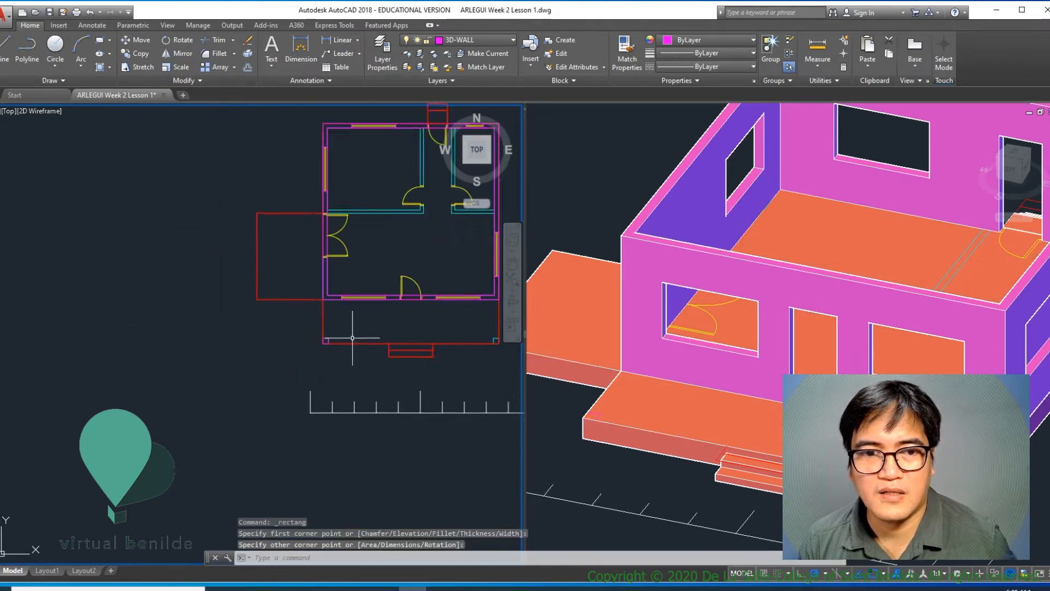
- Trace the column at the porch's front-right corner with a 0.25 by 0.25 rectangle in the plan view
{"action": "scroll", "coordinate": [354, 326], "scroll_direction": "up", "scroll_amount": 6}
{"action": "left_click", "coordinate": [344, 323]}
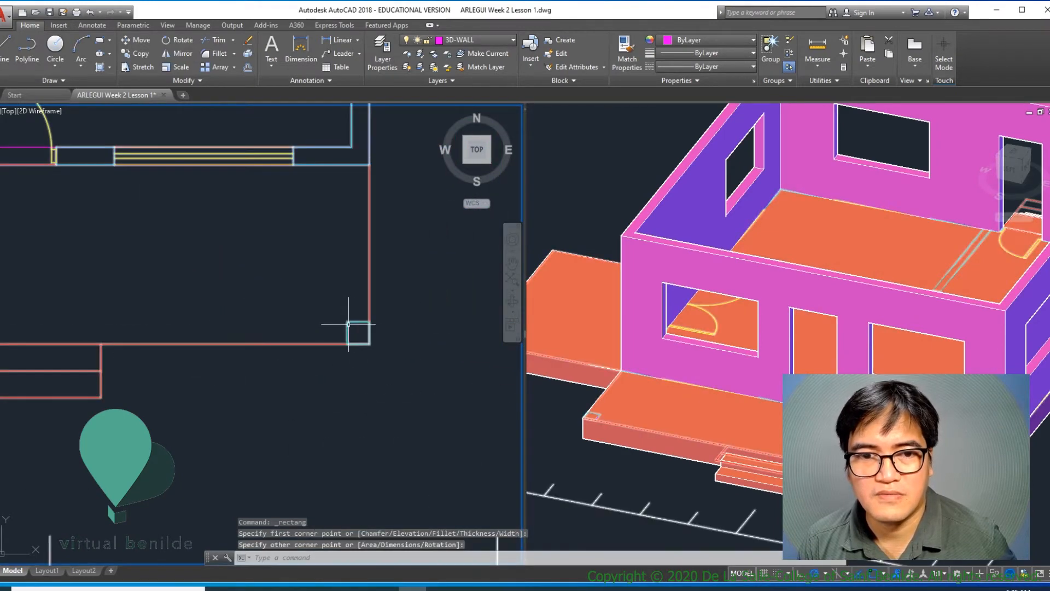
{"action": "key", "text": "Return"}
{"action": "left_click", "coordinate": [347, 322]}
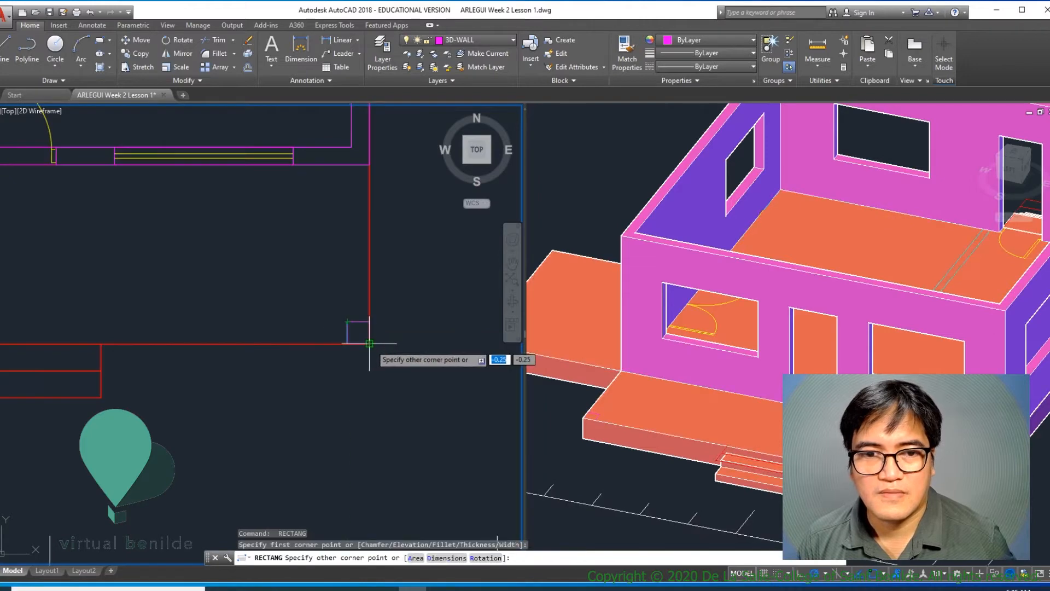
{"action": "left_click", "coordinate": [370, 344]}
{"action": "scroll", "coordinate": [453, 358], "scroll_direction": "down", "scroll_amount": 2}
- Switch the 3D viewport's visual style to 2D Wireframe with the porch corner in view
{"action": "left_click", "coordinate": [619, 398]}
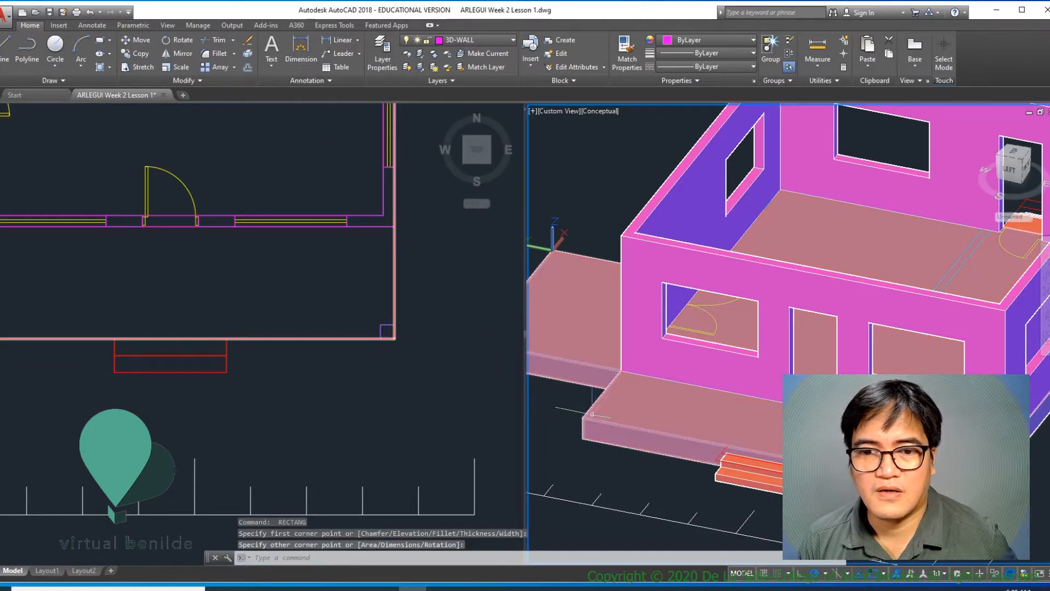
{"action": "scroll", "coordinate": [728, 313], "scroll_direction": "down", "scroll_amount": 8}
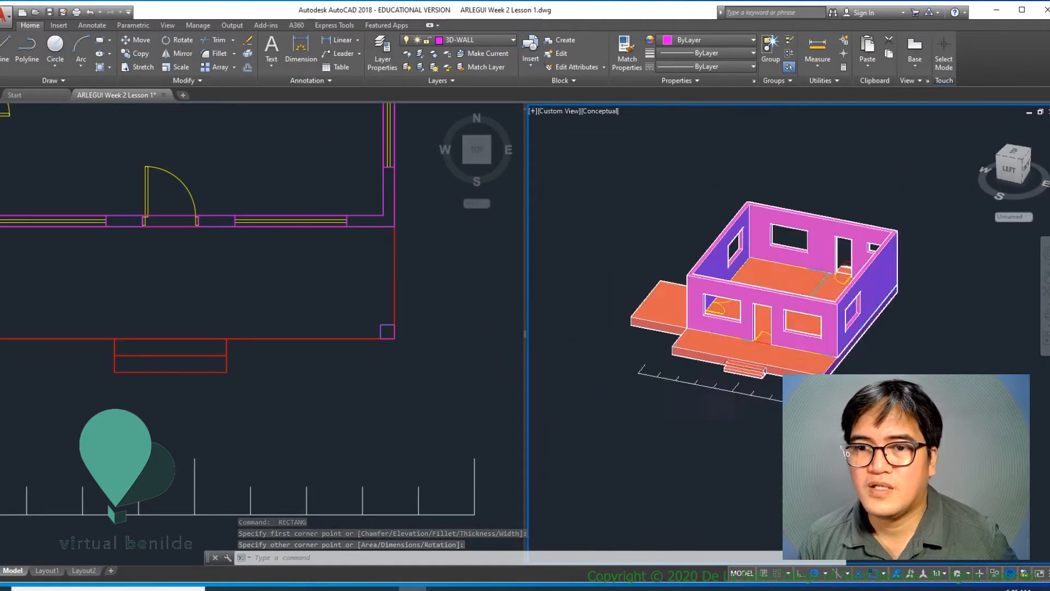
{"action": "scroll", "coordinate": [556, 224], "scroll_direction": "up", "scroll_amount": 10}
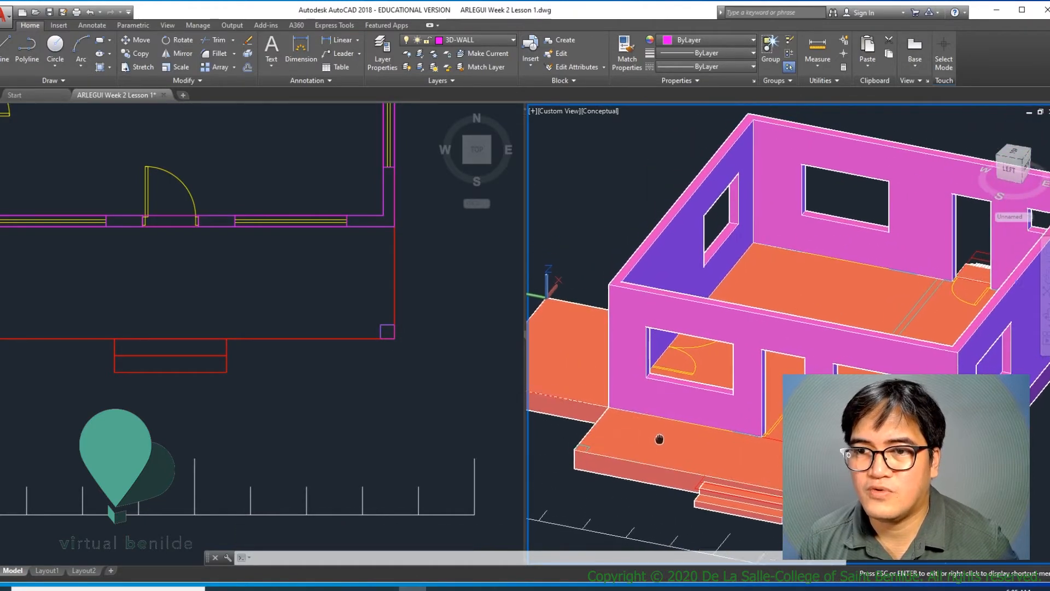
{"action": "left_click", "coordinate": [602, 111]}
{"action": "left_click", "coordinate": [616, 140]}
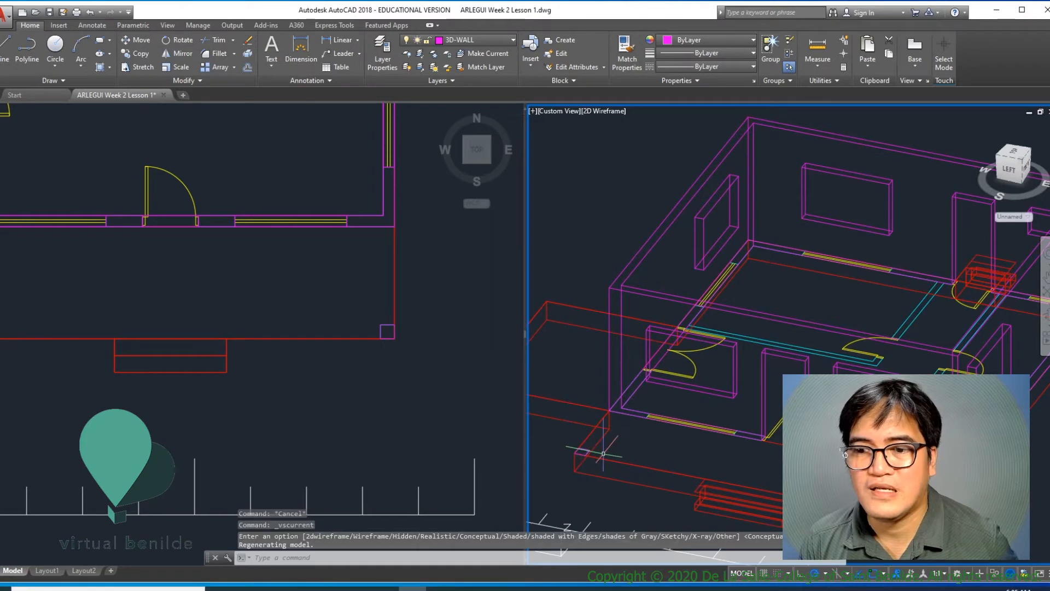
- Extrude both porch column rectangles up to the top corner of the exterior wall
{"action": "type", "text": "ex"}
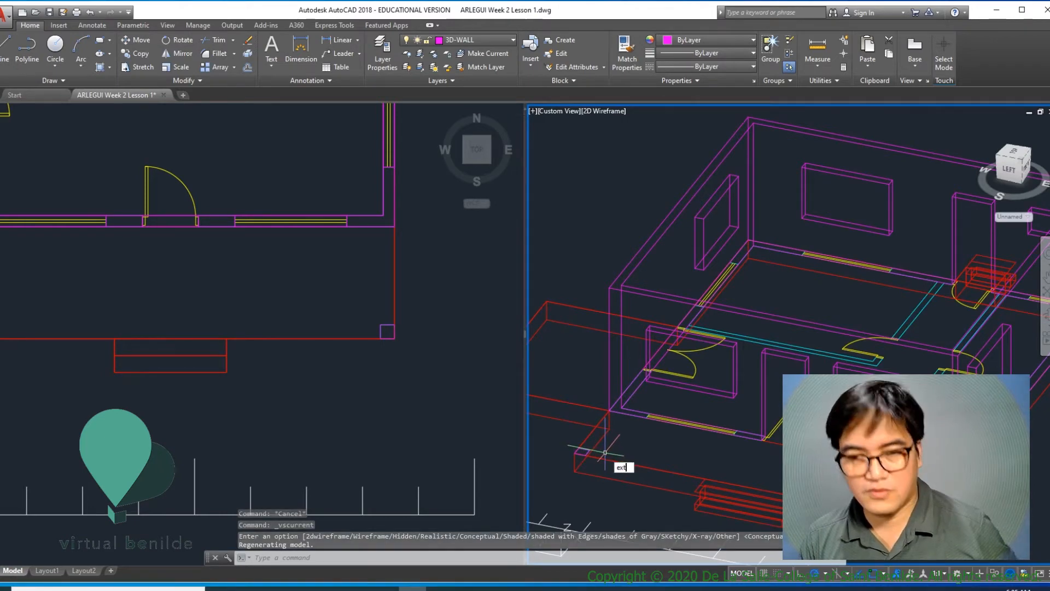
{"action": "type", "text": "t"}
{"action": "key", "text": "Return"}
{"action": "left_click", "coordinate": [588, 454]}
{"action": "left_click", "coordinate": [925, 517]}
{"action": "key", "text": "Return"}
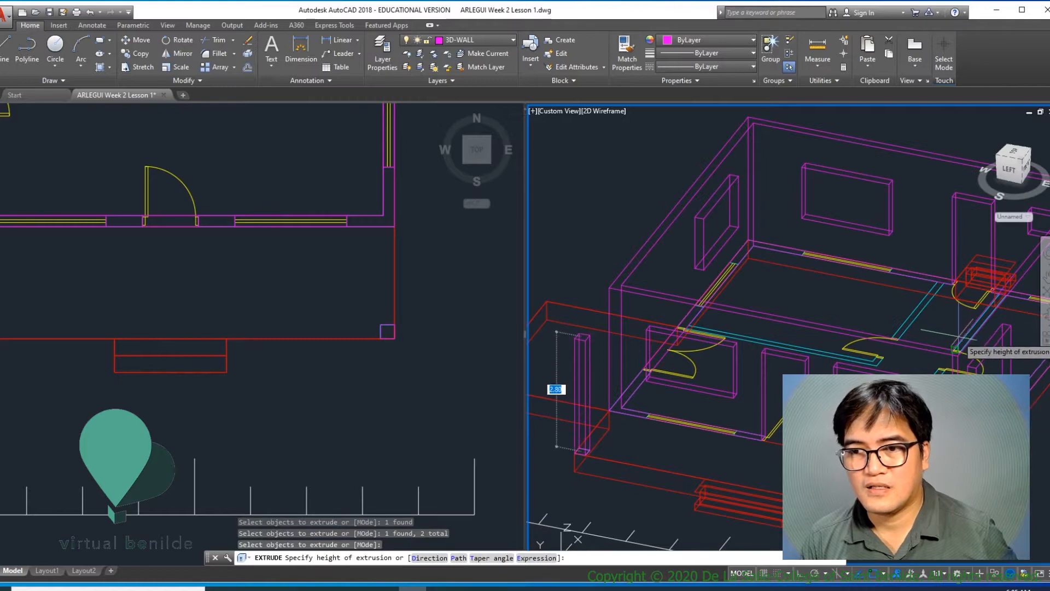
{"action": "scroll", "coordinate": [612, 290], "scroll_direction": "up", "scroll_amount": 3}
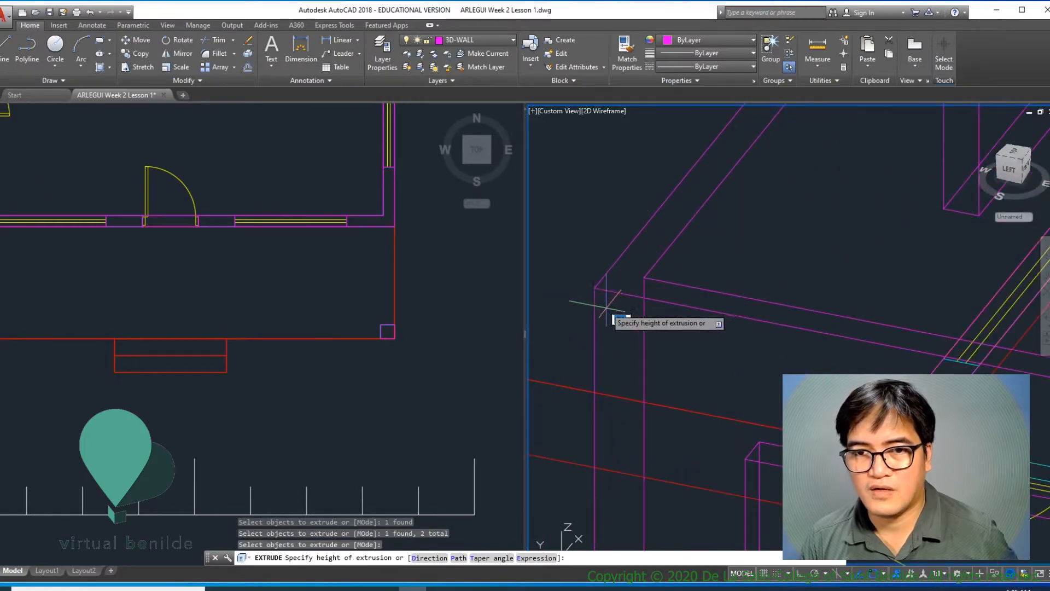
{"action": "scroll", "coordinate": [629, 304], "scroll_direction": "up", "scroll_amount": 3}
{"action": "scroll", "coordinate": [864, 311], "scroll_direction": "down", "scroll_amount": 3}
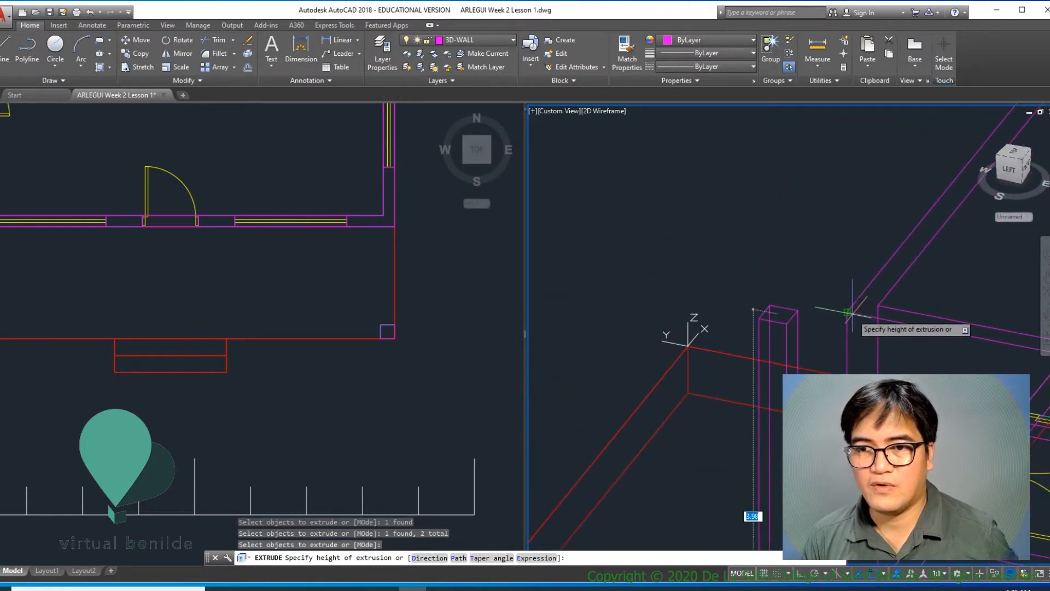
{"action": "left_click", "coordinate": [848, 313]}
{"action": "scroll", "coordinate": [848, 313], "scroll_direction": "down", "scroll_amount": 5}
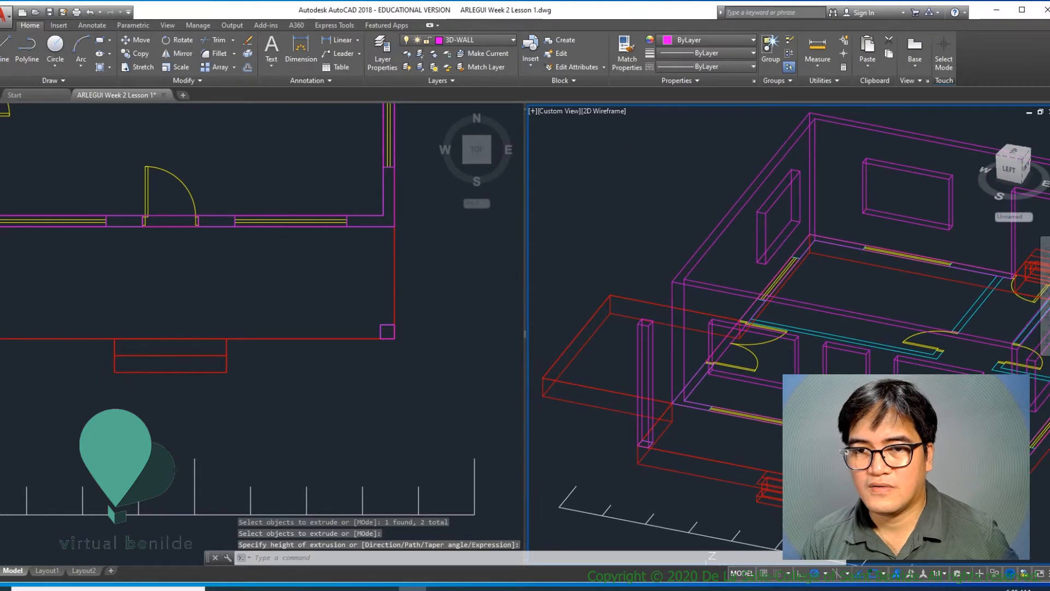
- Save the drawing with the two extruded porch columns
{"action": "left_click", "coordinate": [416, 352]}
{"action": "scroll", "coordinate": [481, 345], "scroll_direction": "down", "scroll_amount": 2}
{"action": "left_click", "coordinate": [723, 371]}
{"action": "key", "text": "ctrl+s"}
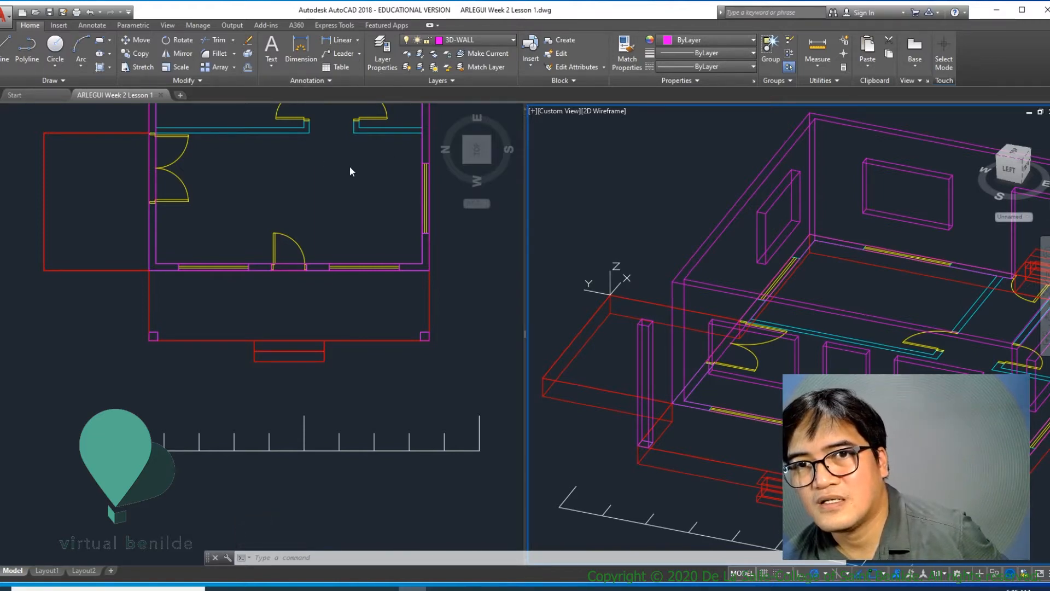
- Save a copy of the drawing in DWG format with the lesson number in its file name changed to Lesson 2
{"action": "left_click", "coordinate": [5, 14]}
{"action": "mouse_move", "coordinate": [54, 156]}
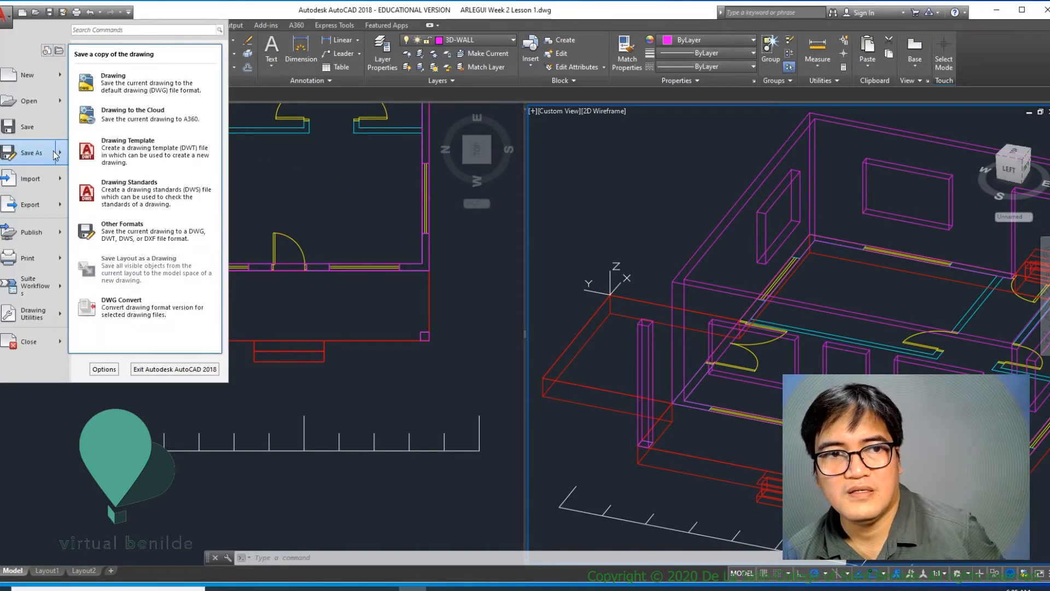
{"action": "left_click", "coordinate": [121, 83]}
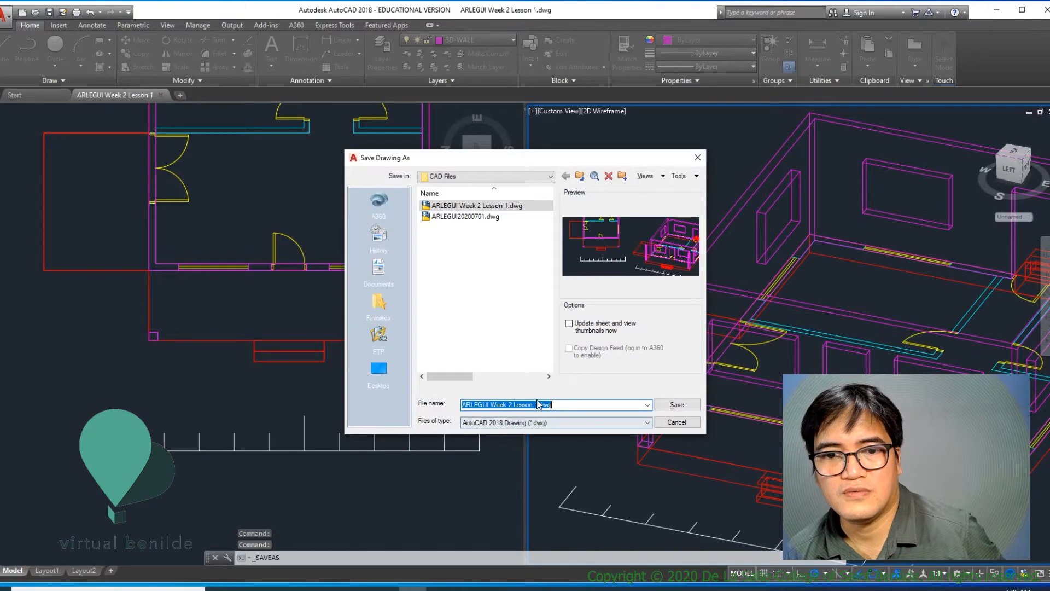
{"action": "left_click", "coordinate": [534, 405]}
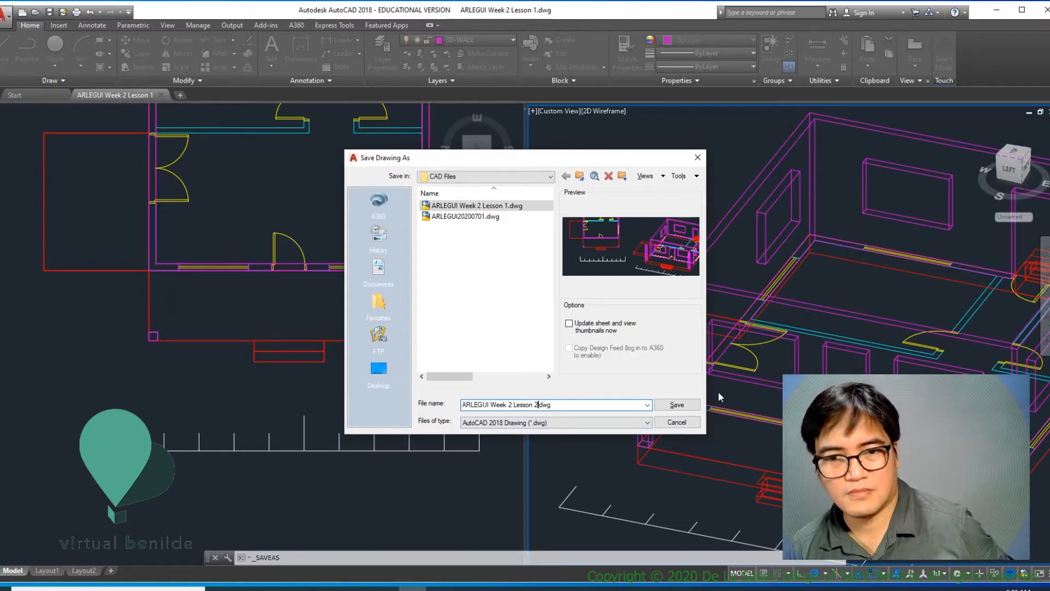
{"action": "type", "text": "2"}
{"action": "left_click", "coordinate": [677, 404]}
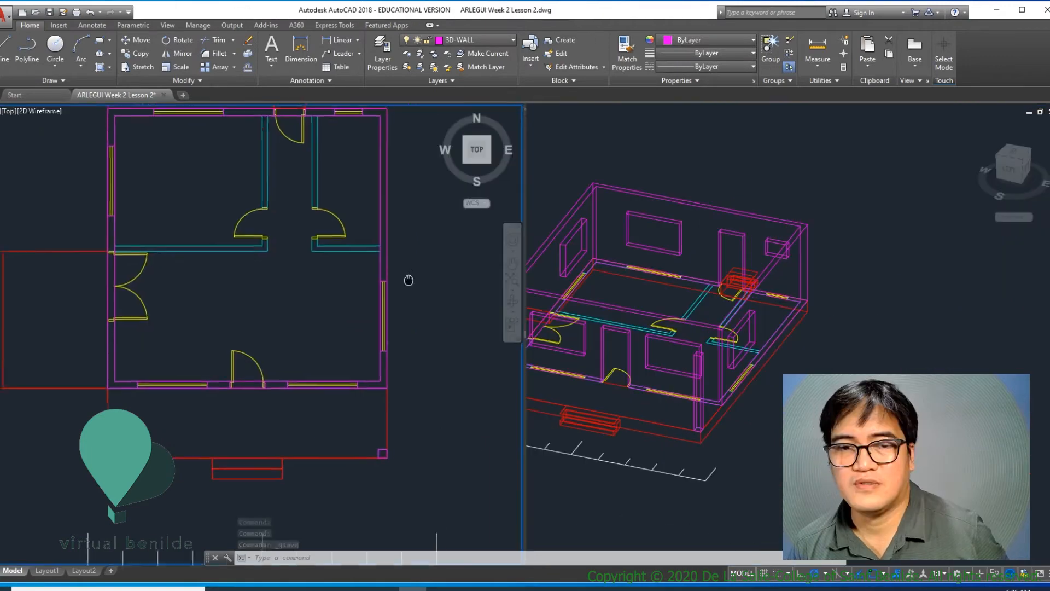
- Frame the front-left window and double door in the 3D view and save the Lesson 2 drawing
{"action": "middle_click_drag", "start_coordinate": [410, 279], "coordinate": [349, 321]}
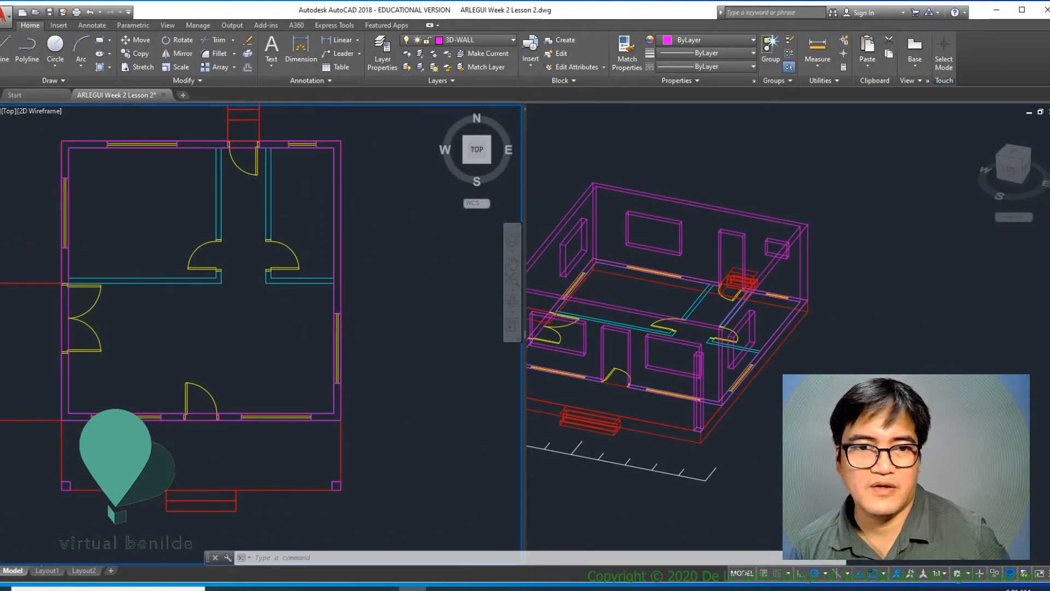
{"action": "middle_click_drag", "start_coordinate": [875, 416], "coordinate": [843, 416]}
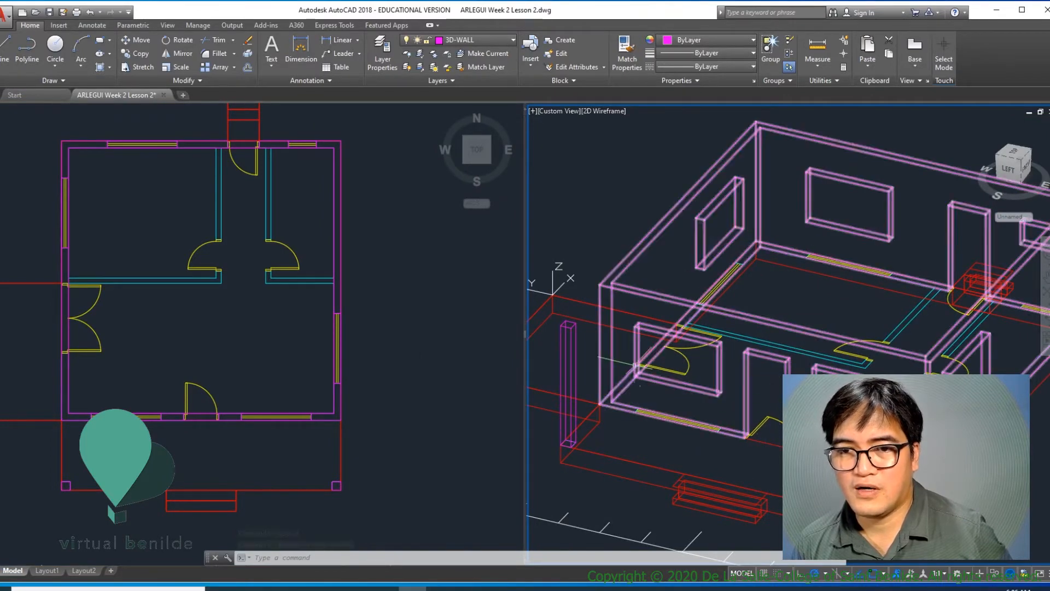
{"action": "scroll", "coordinate": [736, 435], "scroll_direction": "up", "scroll_amount": 4}
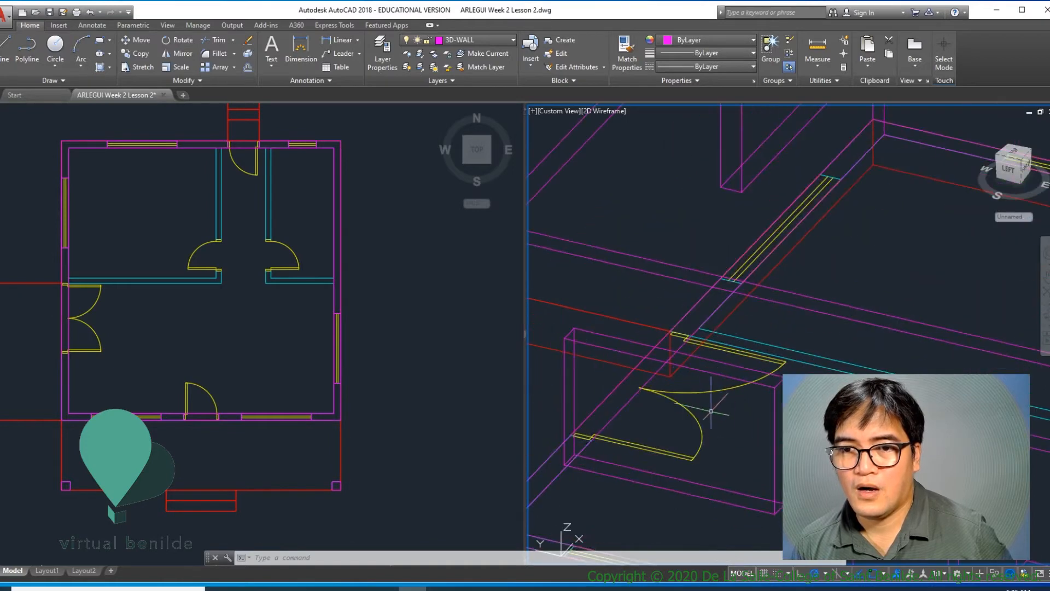
{"action": "middle_click_drag", "start_coordinate": [731, 430], "coordinate": [762, 366]}
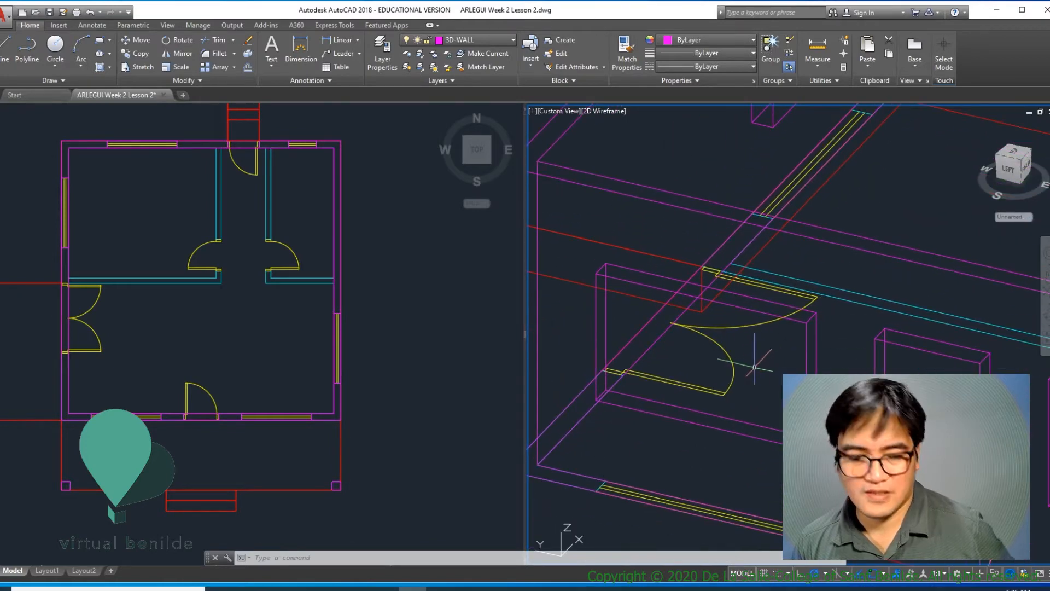
{"action": "left_click", "coordinate": [139, 321]}
{"action": "key", "text": "ctrl+s"}
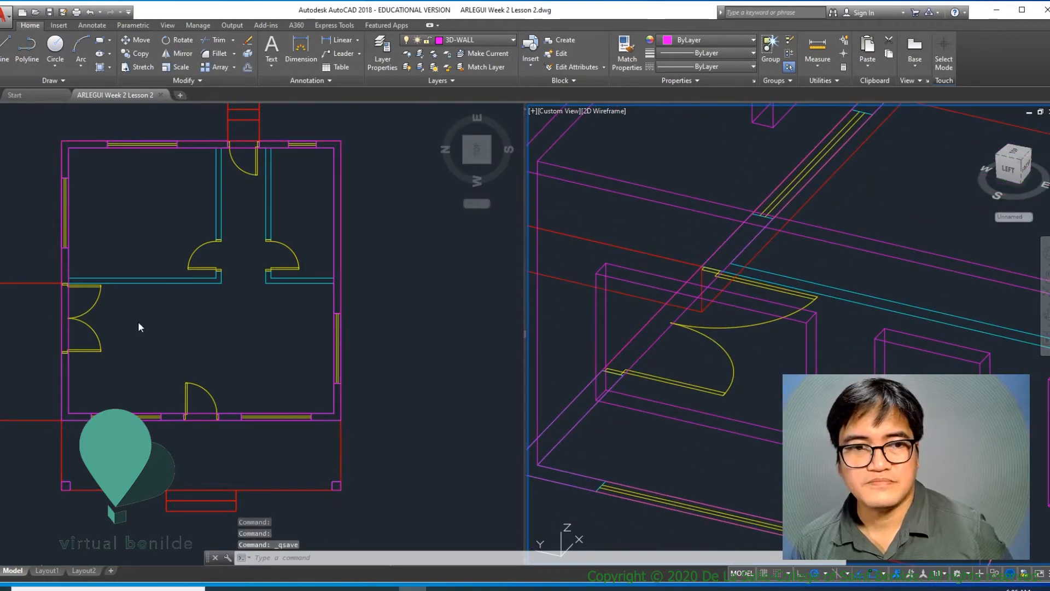
- Measure the width along the bottom edge and the height of the front-left window opening in the 3D view
{"action": "left_click", "coordinate": [684, 408]}
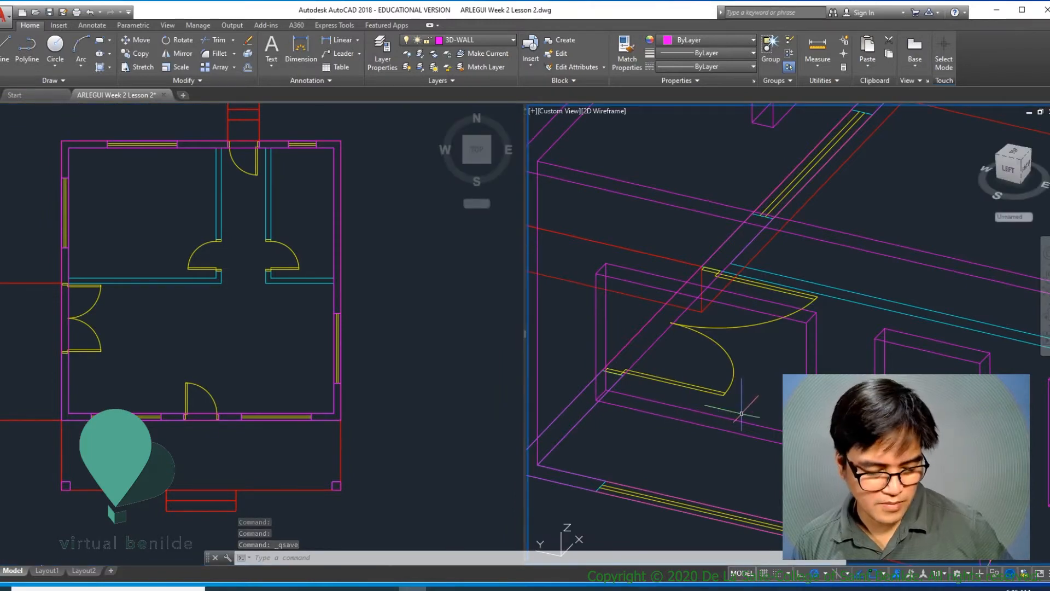
{"action": "type", "text": "d po"}
{"action": "type", "text": "i"}
{"action": "key", "text": "Return"}
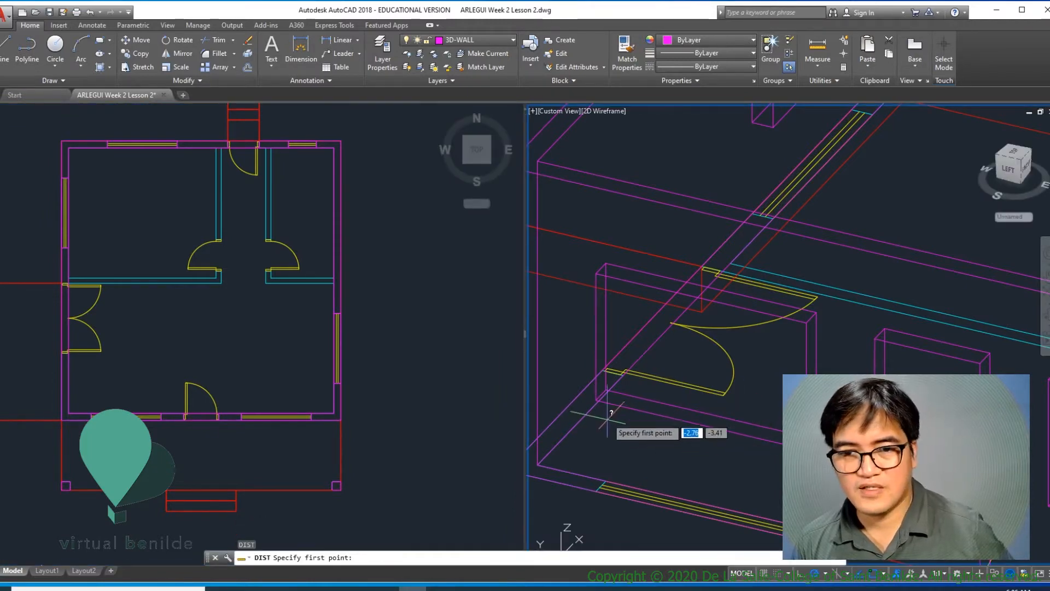
{"action": "left_click", "coordinate": [607, 389]}
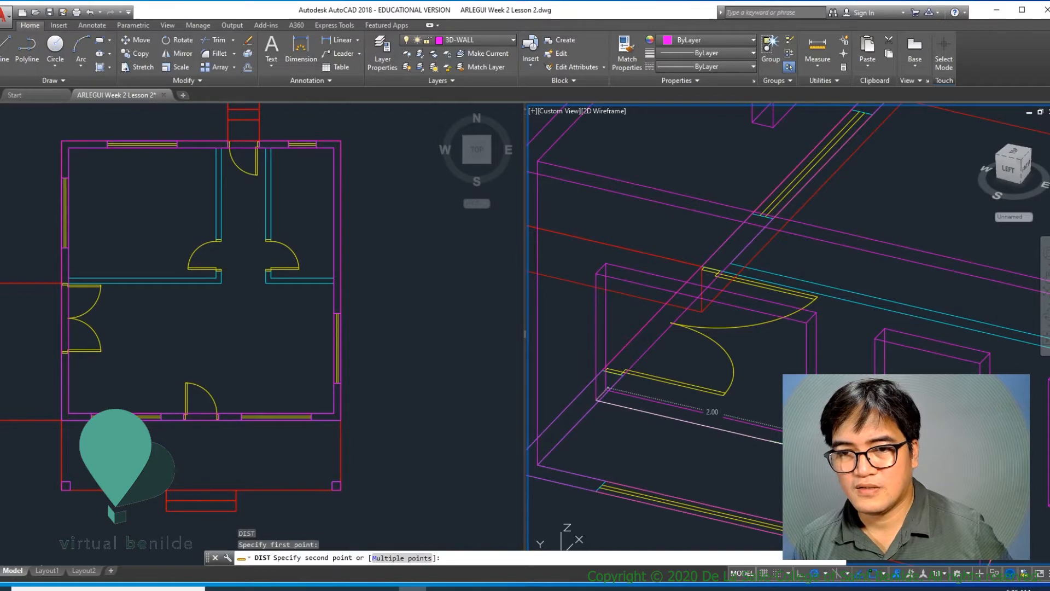
{"action": "left_click", "coordinate": [816, 433]}
{"action": "key", "text": "Return"}
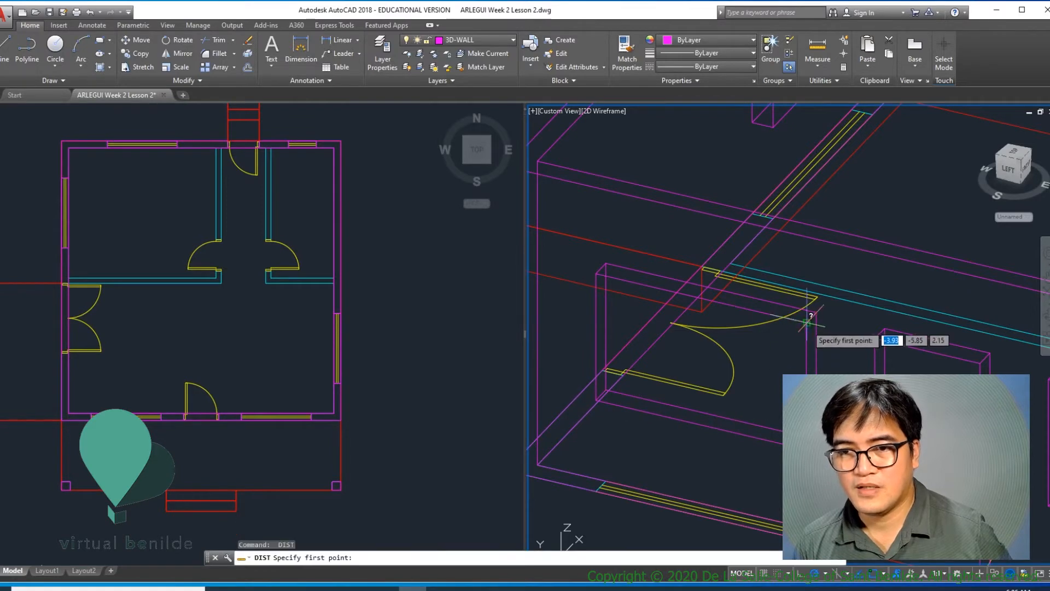
{"action": "left_click", "coordinate": [815, 313]}
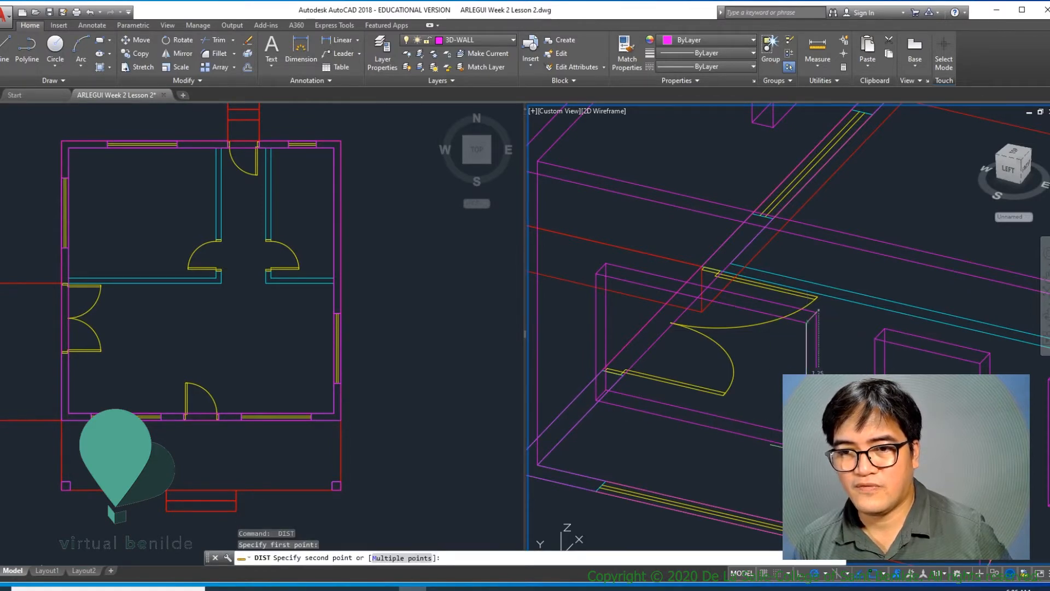
{"action": "left_click", "coordinate": [807, 451]}
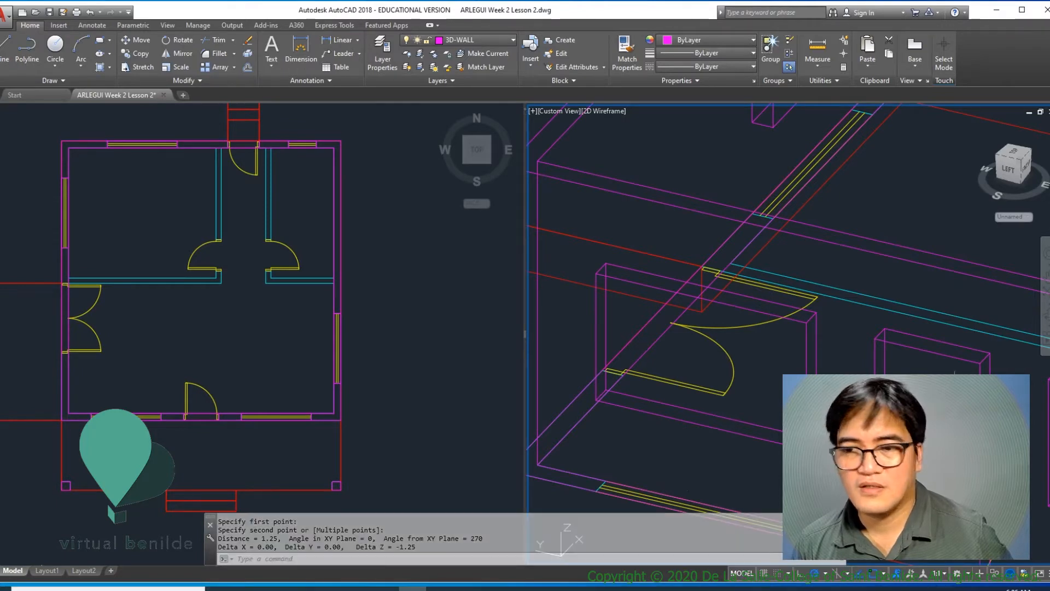
- Make layer 0 current, with the empty area beside the floor plan in view in the top viewport
{"action": "scroll", "coordinate": [796, 333], "scroll_direction": "down", "scroll_amount": 3}
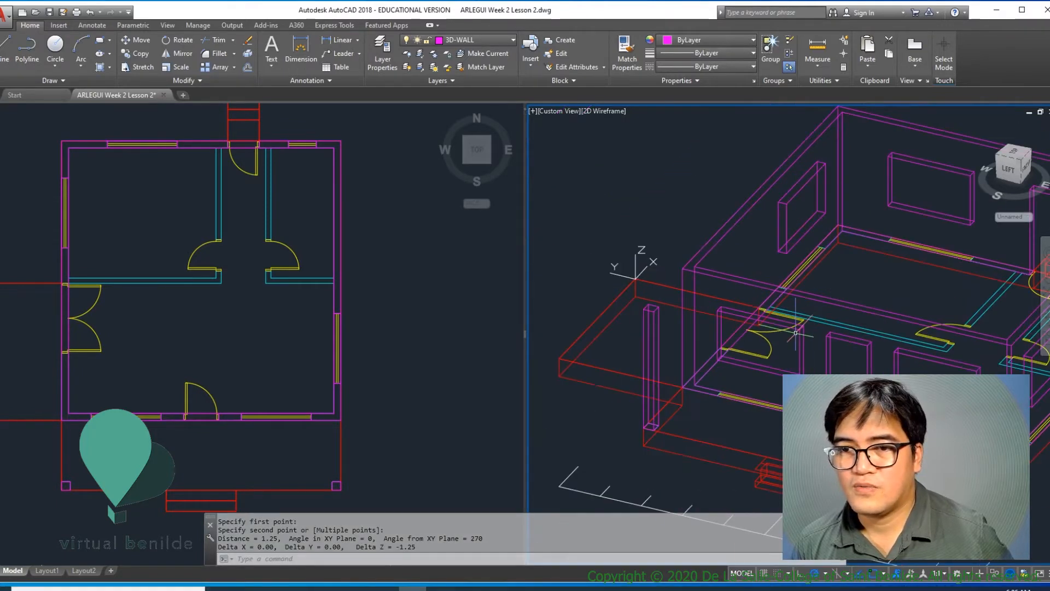
{"action": "left_click", "coordinate": [403, 304]}
{"action": "middle_click_drag", "start_coordinate": [433, 319], "coordinate": [272, 321]}
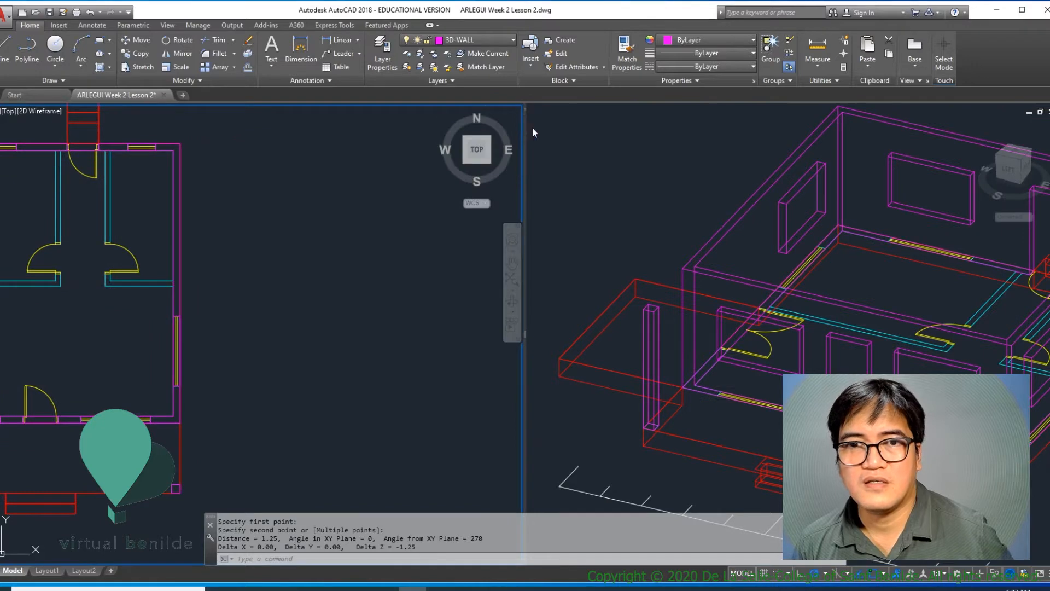
{"action": "left_click", "coordinate": [510, 41]}
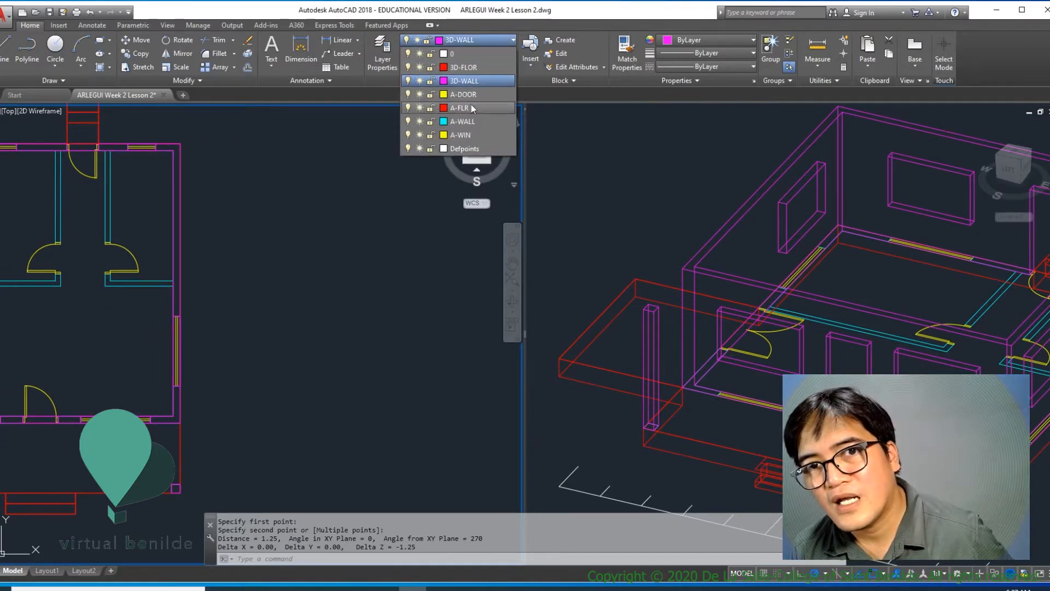
{"action": "left_click", "coordinate": [469, 54]}
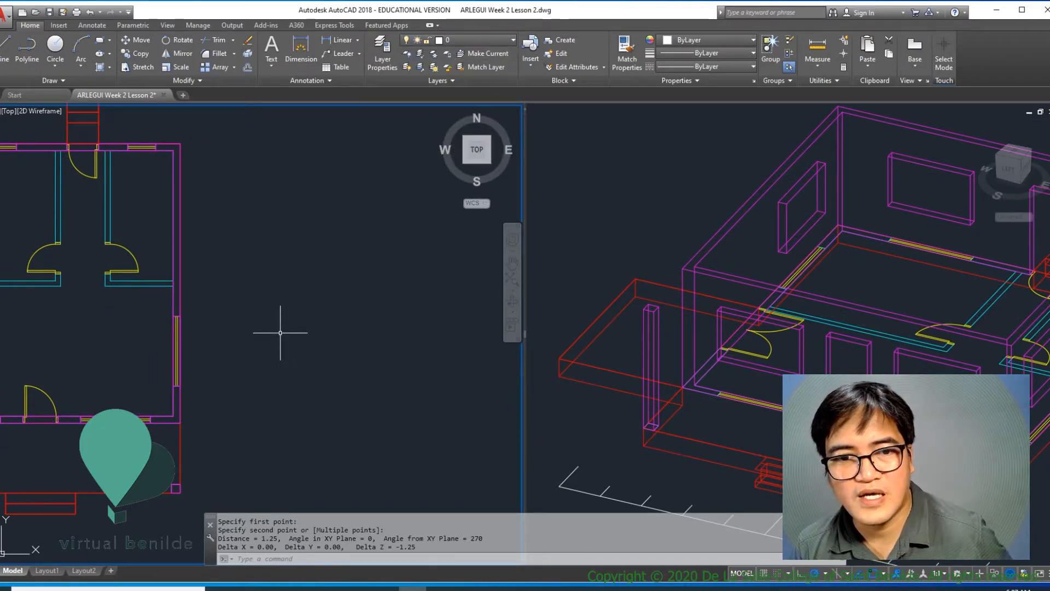
- Draw a 2 by 1.25 rectangle in the empty area beside the floor plan for the window frame
{"action": "type", "text": "rec"}
{"action": "key", "text": "Return"}
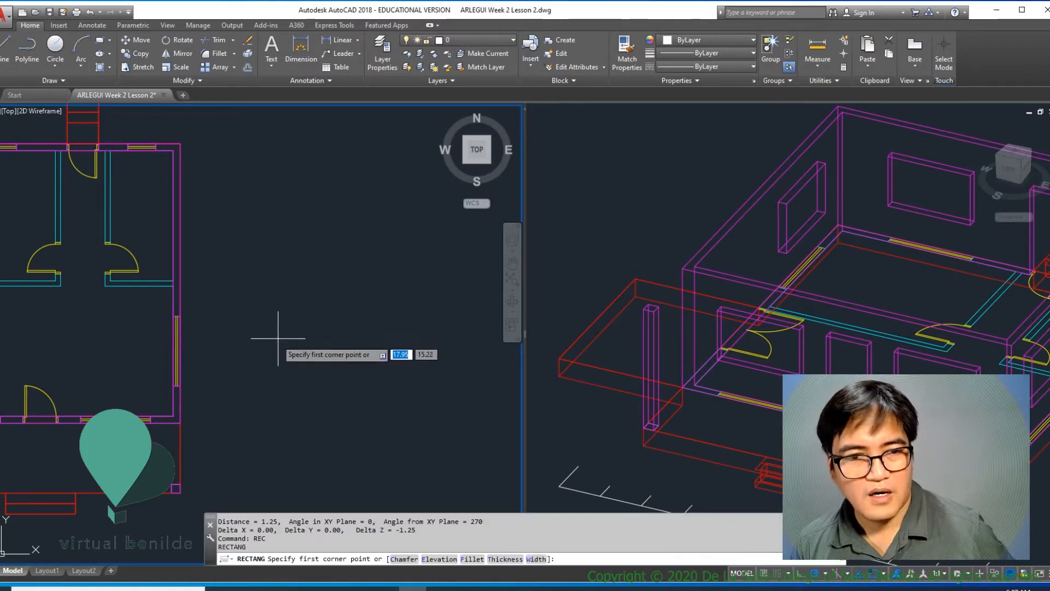
{"action": "left_click", "coordinate": [227, 392]}
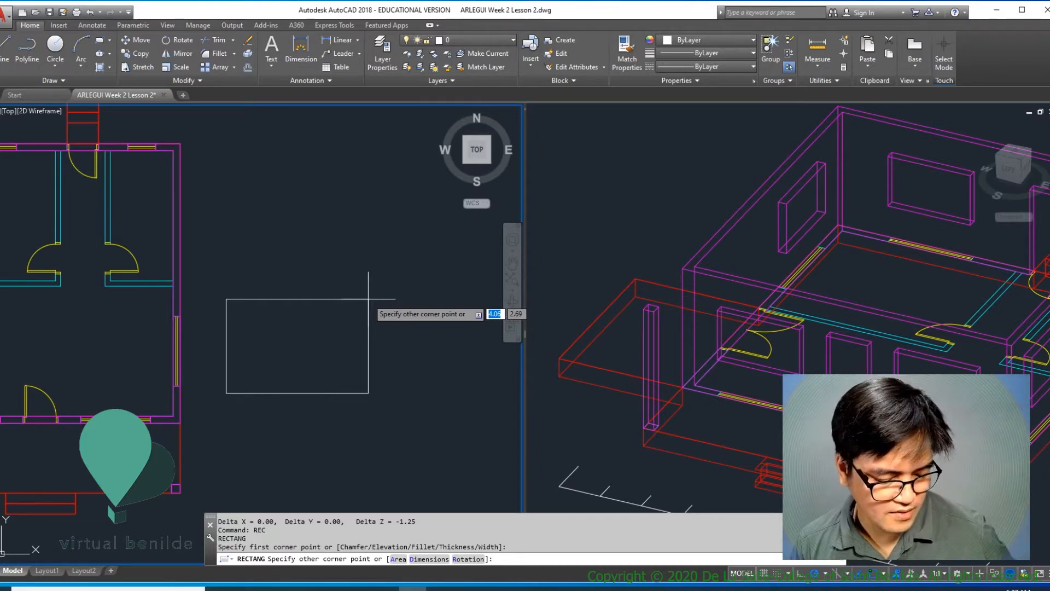
{"action": "key", "text": "F8"}
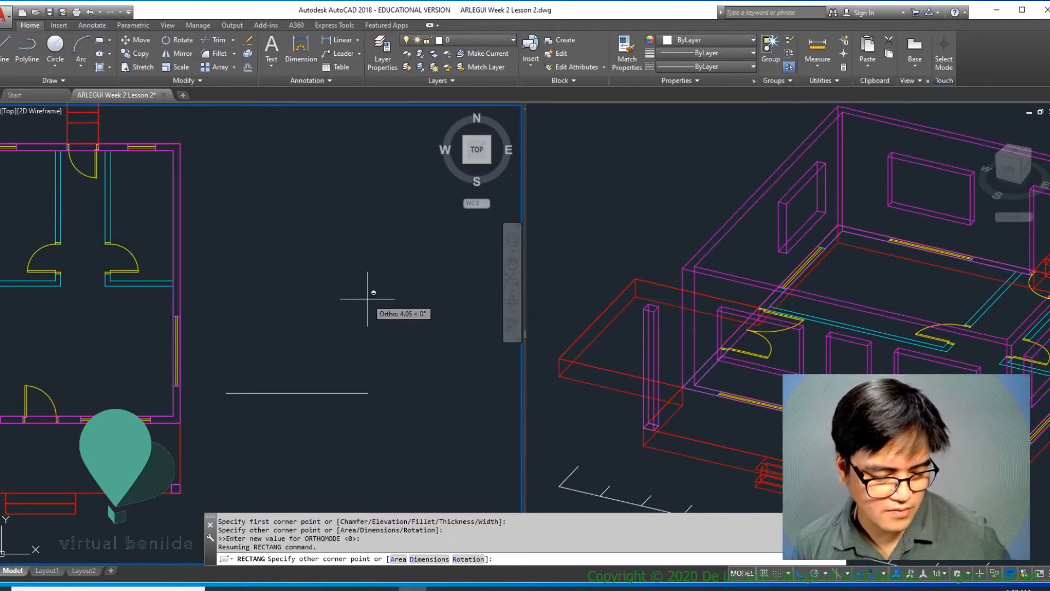
{"action": "type", "text": "@"}
{"action": "type", "text": "2"}
{"action": "key", "text": "Tab"}
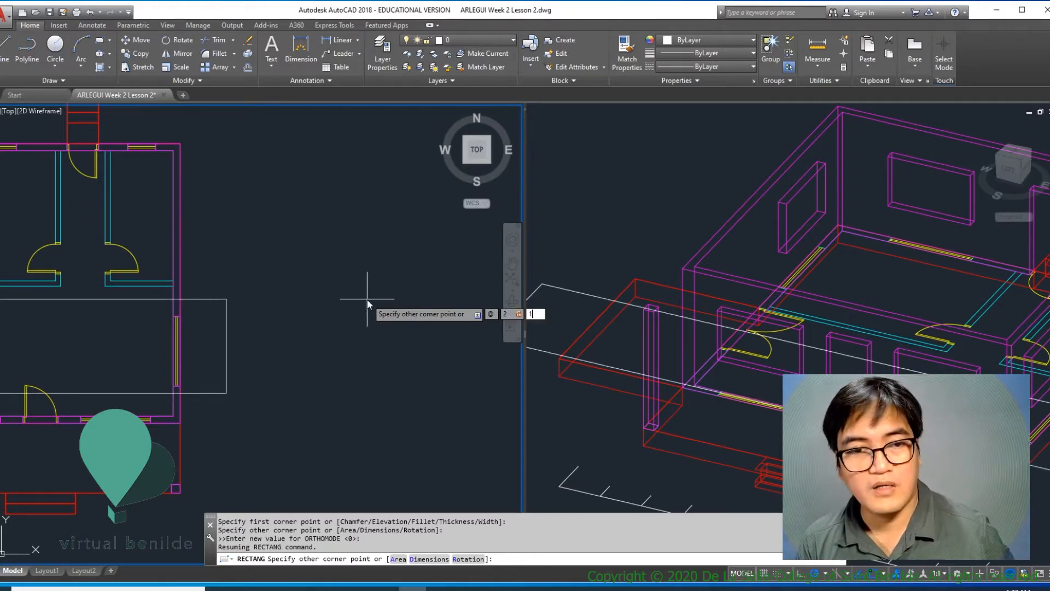
{"action": "type", "text": "1.2"}
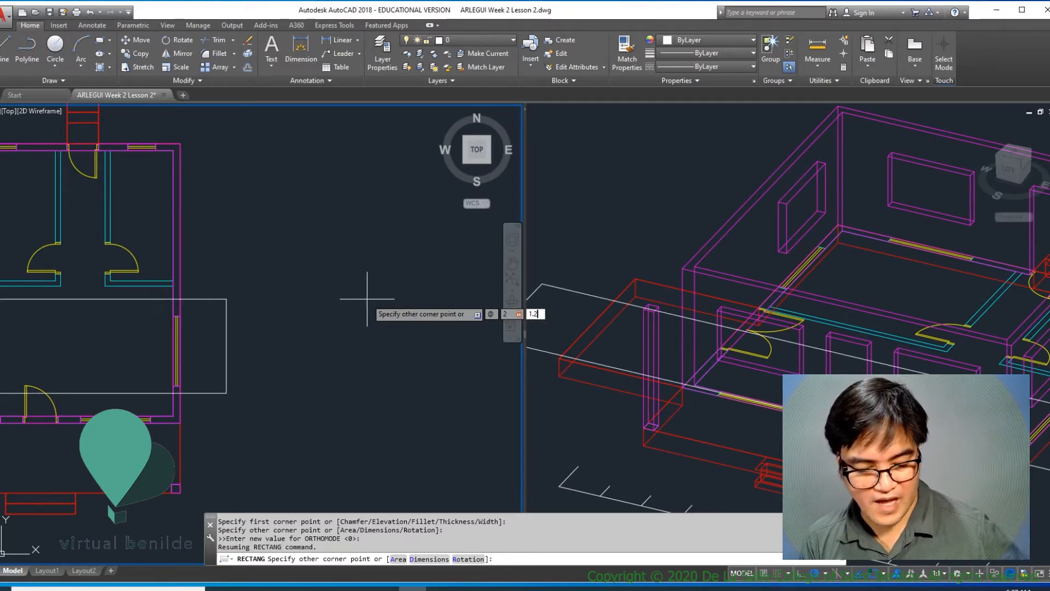
{"action": "key", "text": "Return"}
{"action": "key", "text": "Escape"}
{"action": "key", "text": "Escape"}
{"action": "key", "text": "Escape"}
{"action": "key", "text": "Escape"}
- Offset the window rectangle inward by 0.05
{"action": "scroll", "coordinate": [332, 248], "scroll_direction": "up", "scroll_amount": 5}
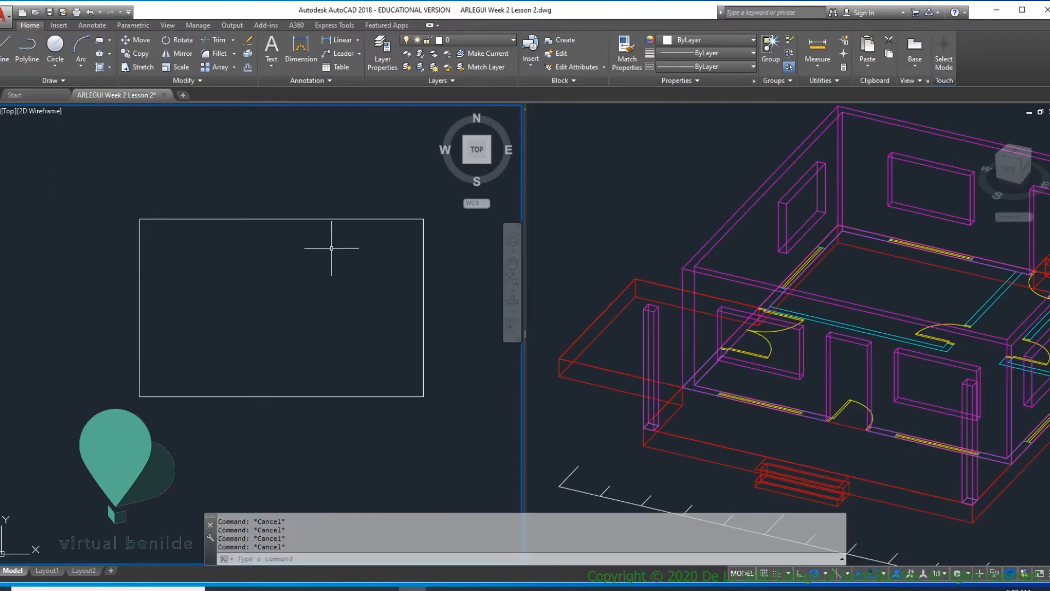
{"action": "key", "text": "Return"}
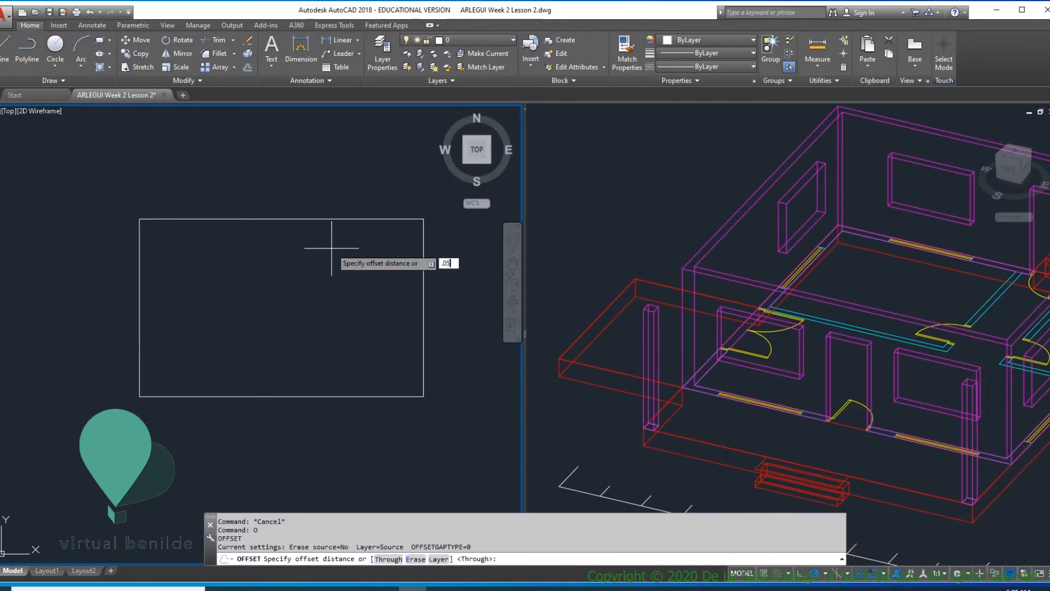
{"action": "type", "text": ".05"}
{"action": "key", "text": "Return"}
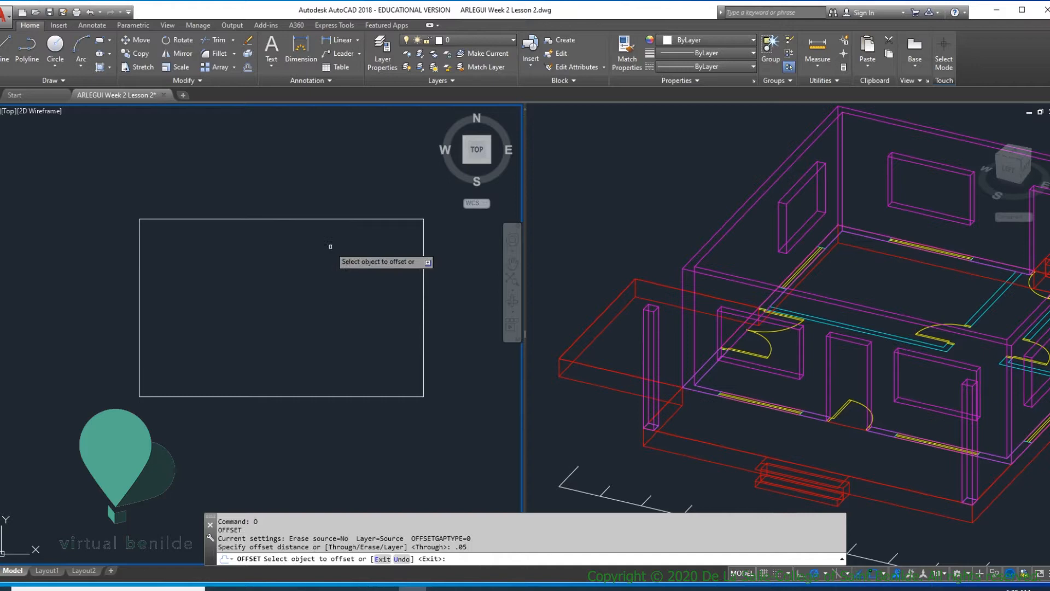
{"action": "left_click", "coordinate": [320, 219]}
{"action": "left_click", "coordinate": [313, 270]}
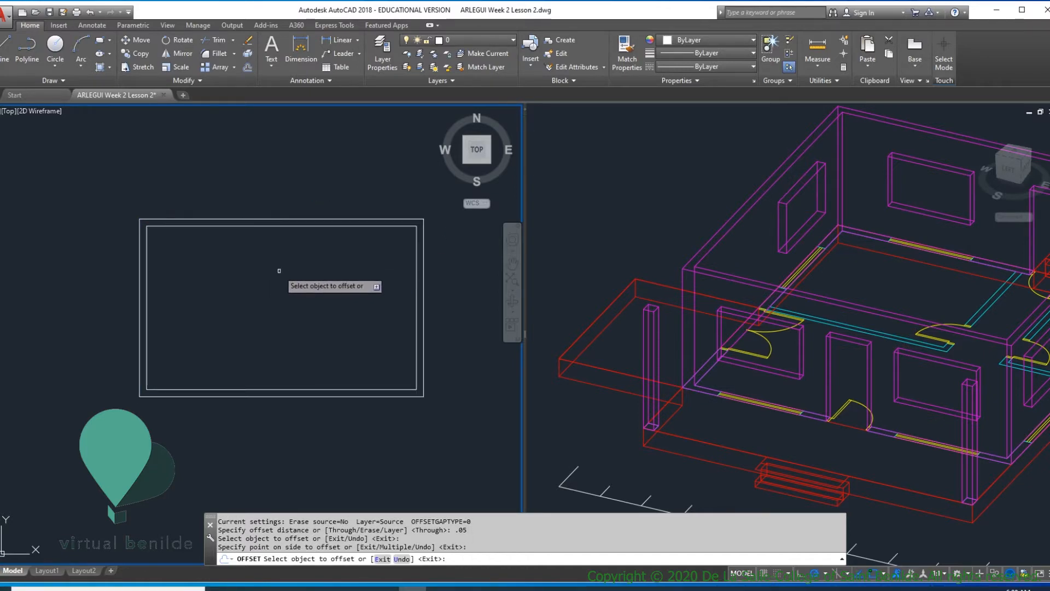
{"action": "key", "text": "Return"}
- Measure the width of the inner window rectangle along its upper edge
{"action": "middle_click_drag", "start_coordinate": [300, 264], "coordinate": [305, 290]}
{"action": "type", "text": "DI"}
{"action": "key", "text": "Return"}
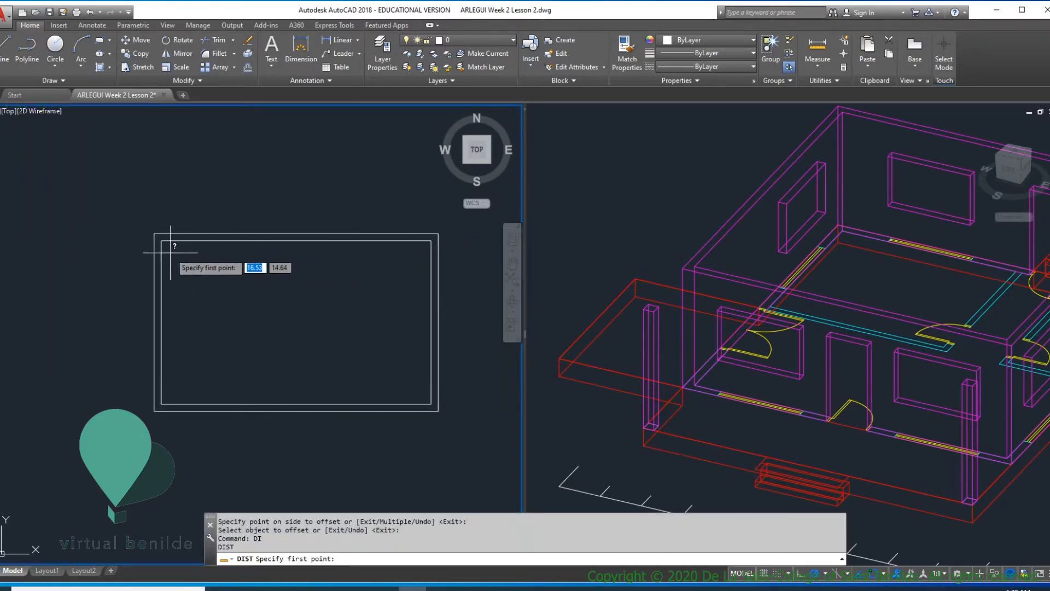
{"action": "left_click", "coordinate": [161, 240]}
{"action": "left_click", "coordinate": [432, 240]}
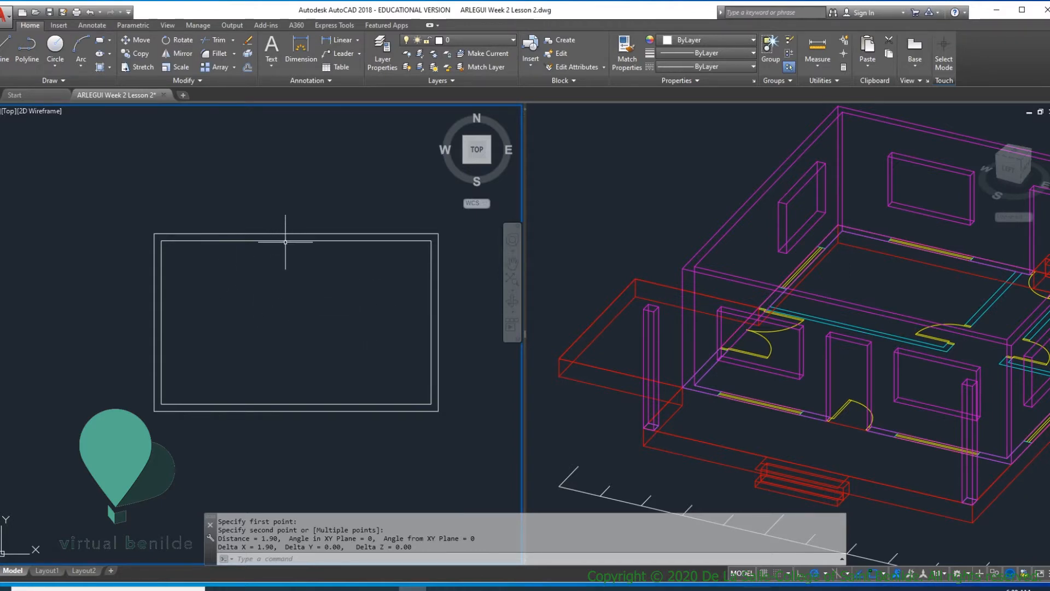
{"action": "type", "text": "rec"}
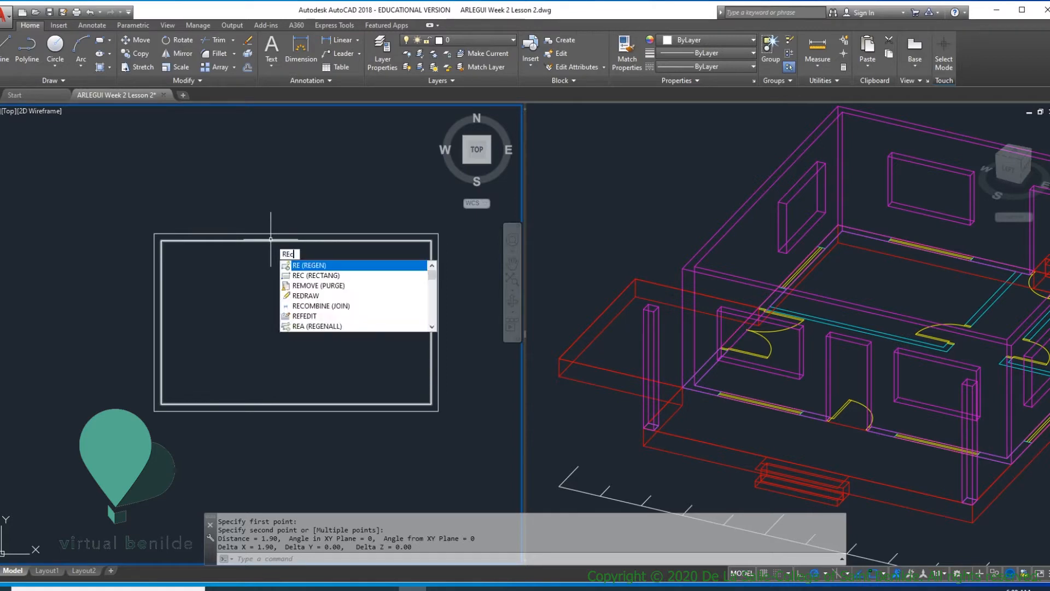
{"action": "key", "text": "Return"}
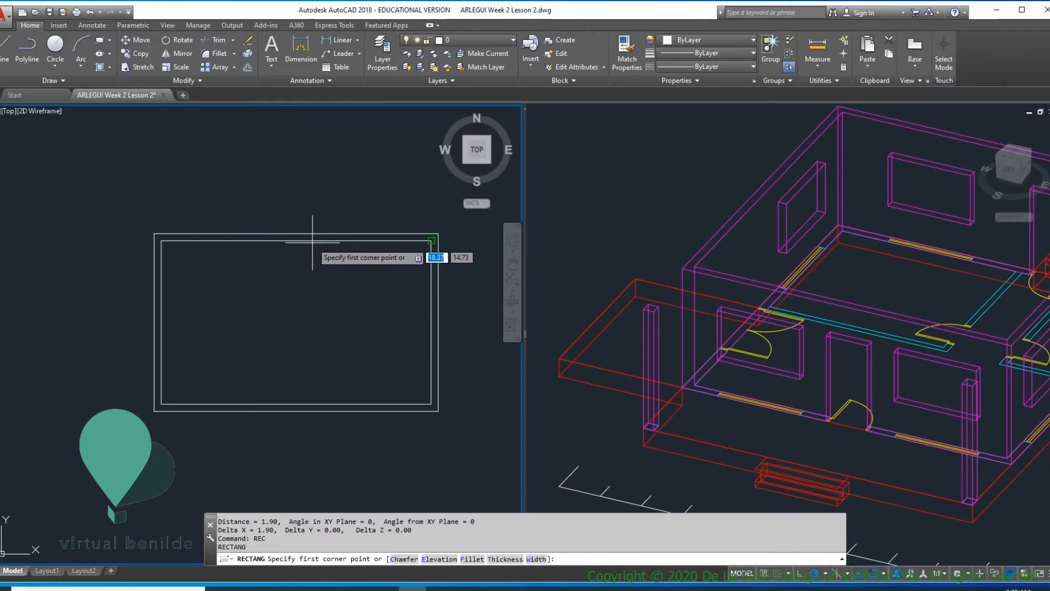
{"action": "key", "text": "Escape"}
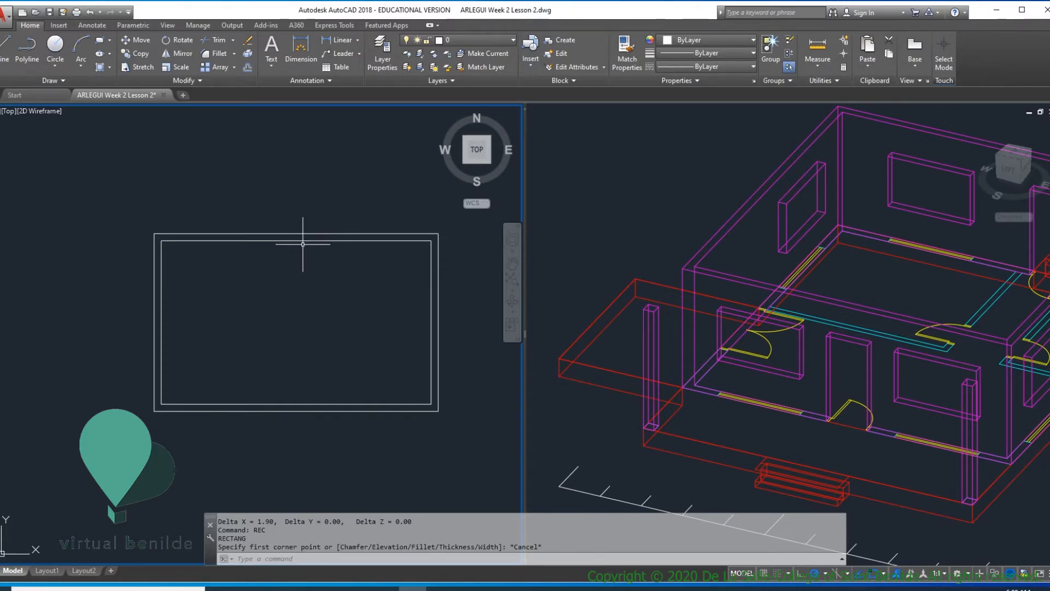
- Enable the Midpoint and Node modes in the running object snap settings
{"action": "type", "text": "os"}
{"action": "key", "text": "Return"}
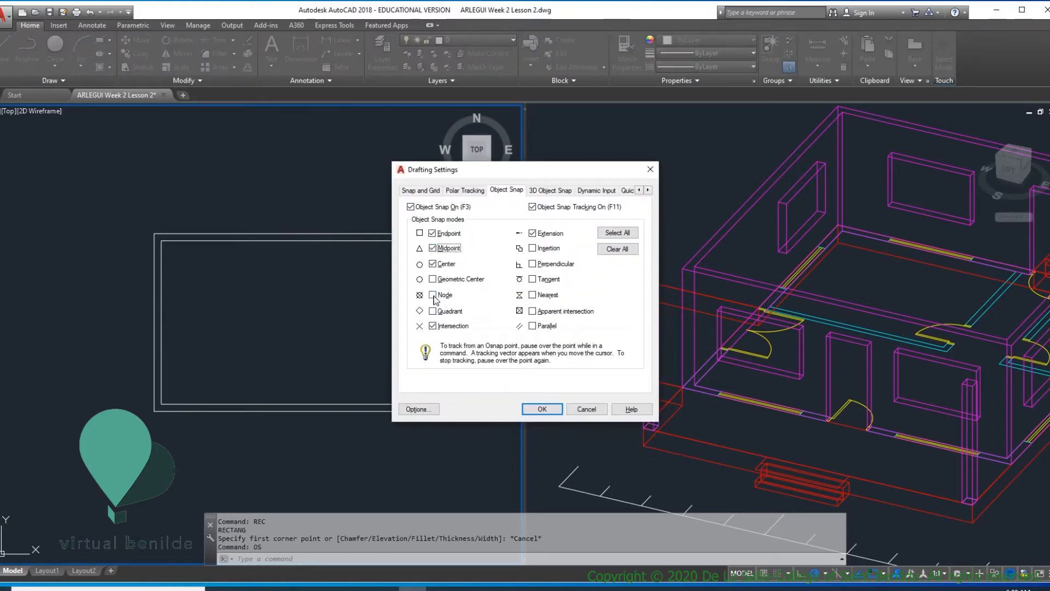
{"action": "left_click", "coordinate": [432, 296]}
{"action": "key", "text": "Return"}
- Draw a rectangle from the midpoint of the inner rectangle's upper edge to its lower-left corner
{"action": "type", "text": "rec"}
{"action": "key", "text": "Return"}
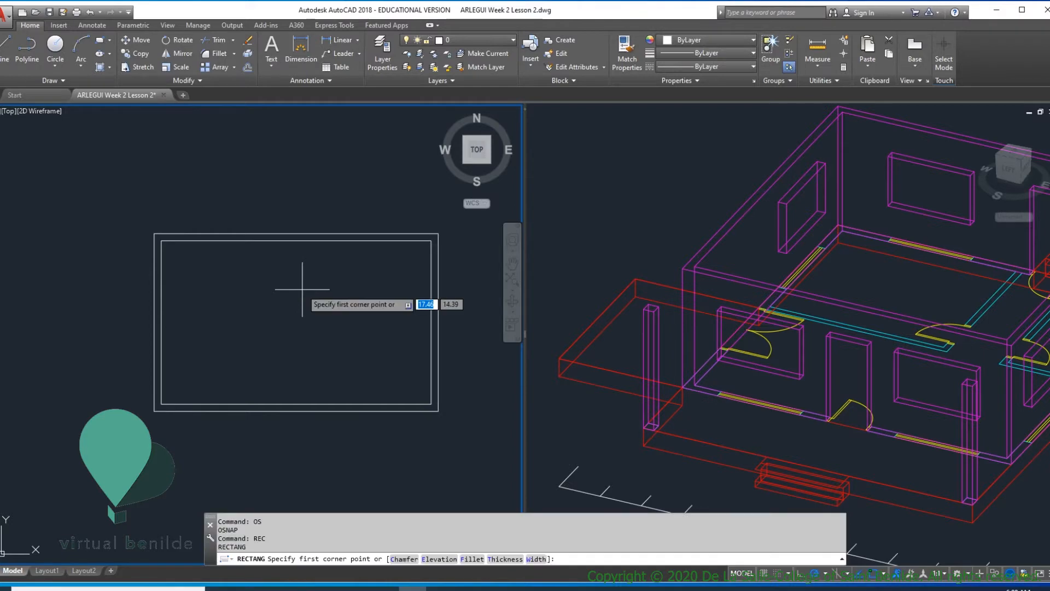
{"action": "left_click", "coordinate": [297, 241]}
{"action": "left_click", "coordinate": [162, 404]}
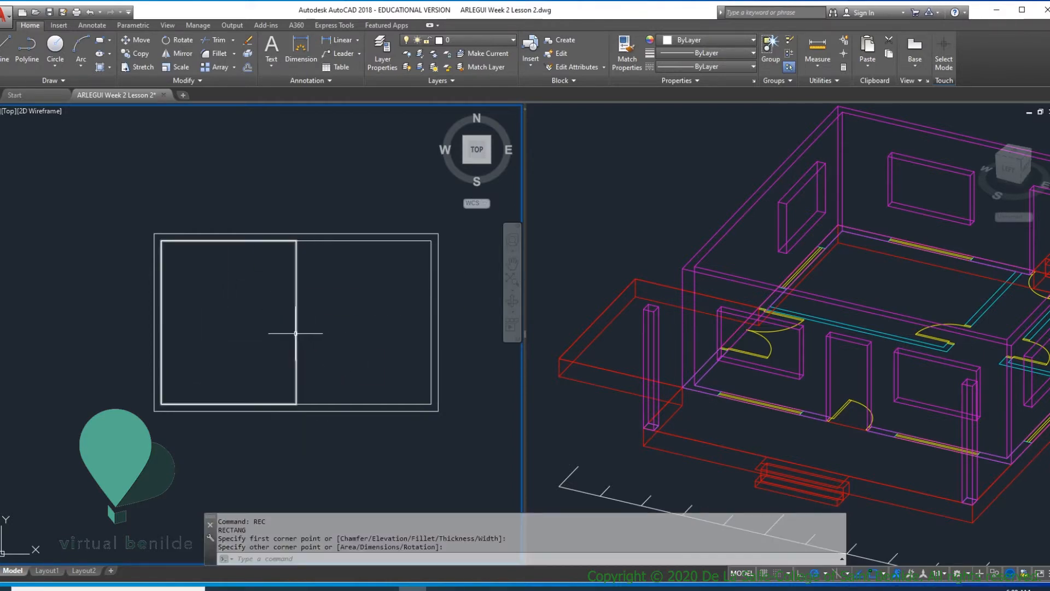
{"action": "key", "text": "Escape"}
{"action": "key", "text": "Escape"}
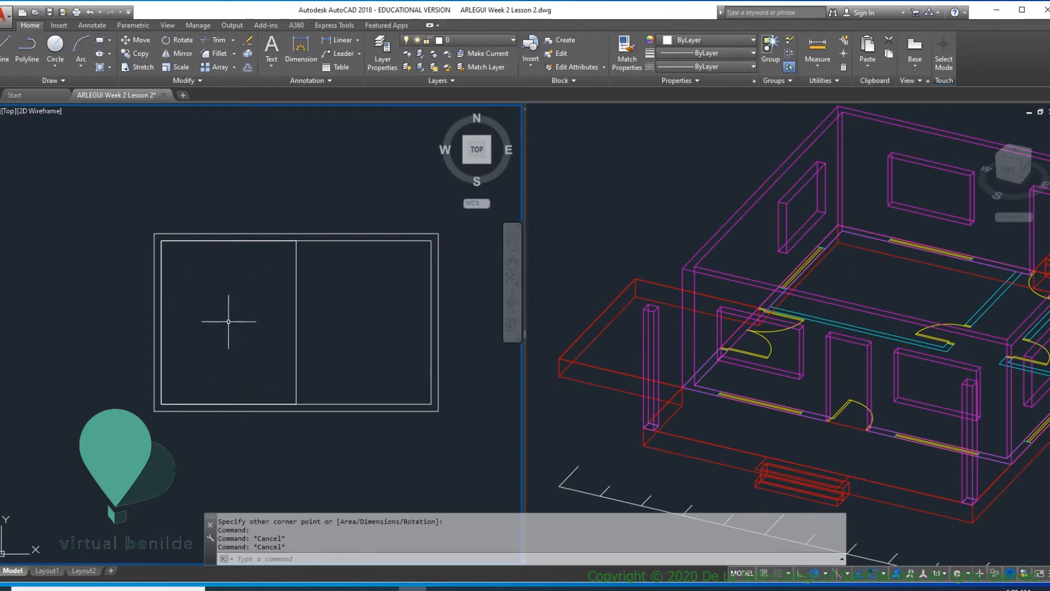
{"action": "left_click", "coordinate": [295, 272]}
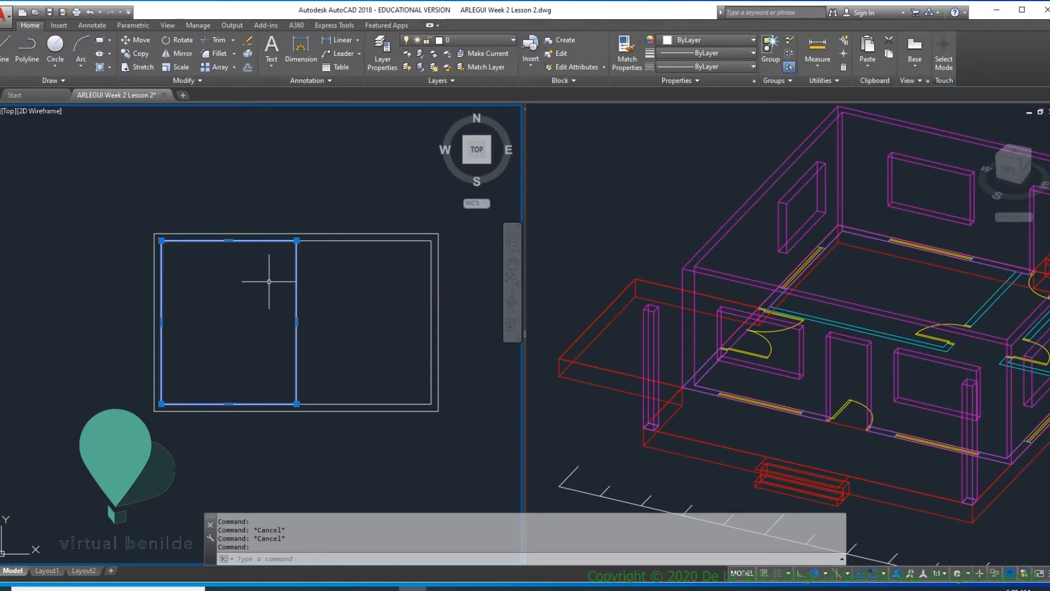
{"action": "key", "text": "Escape"}
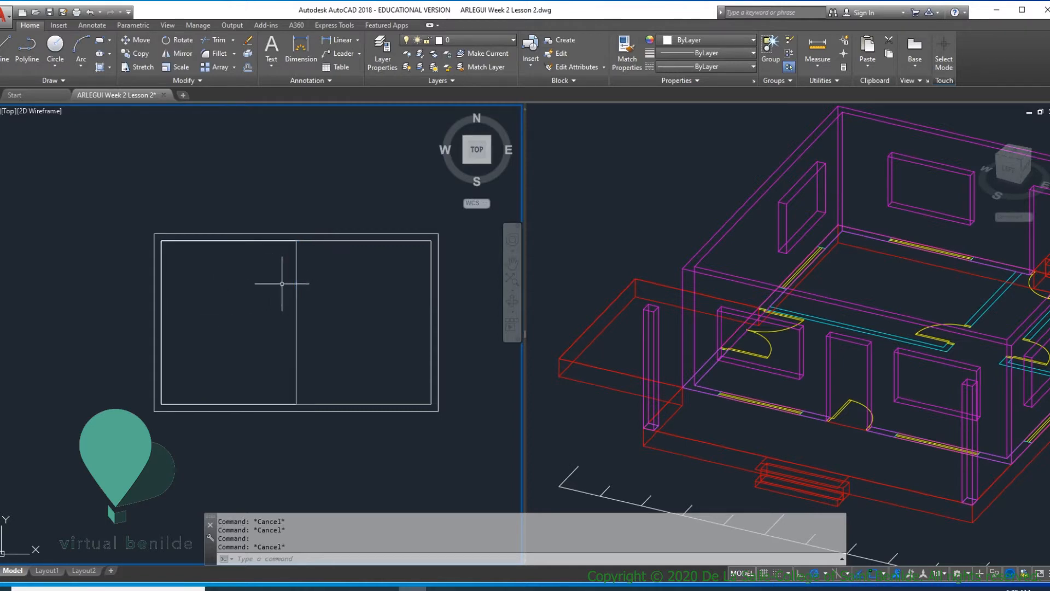
{"action": "type", "text": "0"}
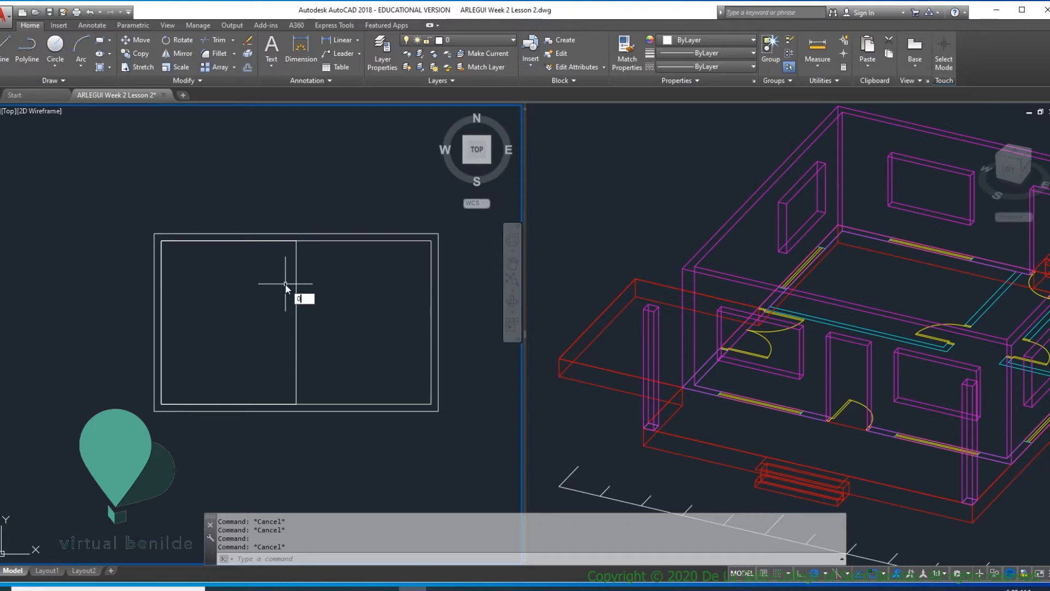
{"action": "key", "text": "Return"}
{"action": "key", "text": "Escape"}
- Offset the left half rectangle inward by 0.075 to outline the sash frame
{"action": "type", "text": "o"}
{"action": "key", "text": "Return"}
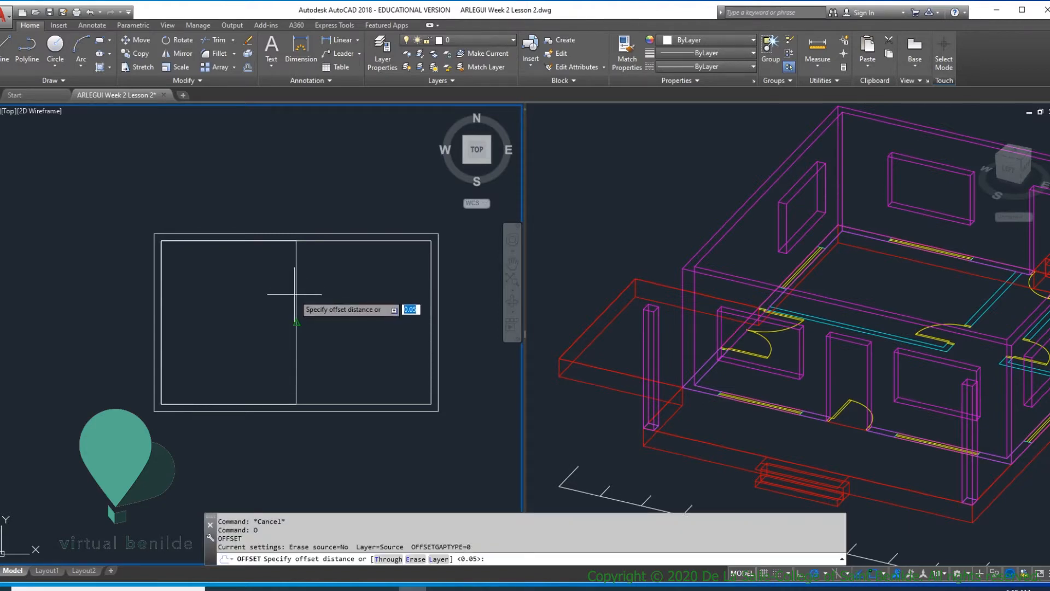
{"action": "type", "text": ".075"}
{"action": "key", "text": "Return"}
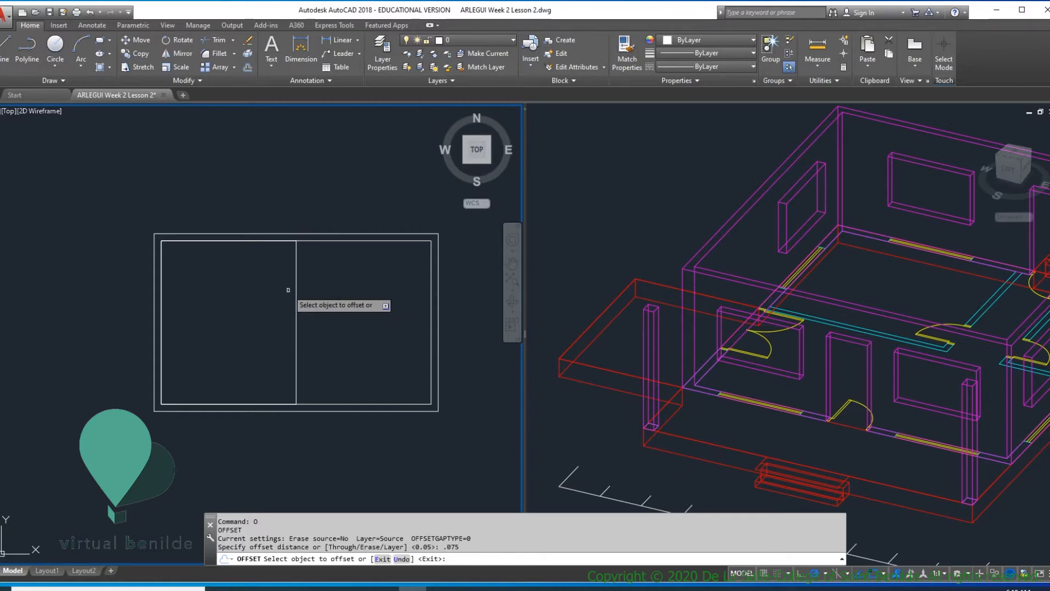
{"action": "left_click", "coordinate": [294, 286]}
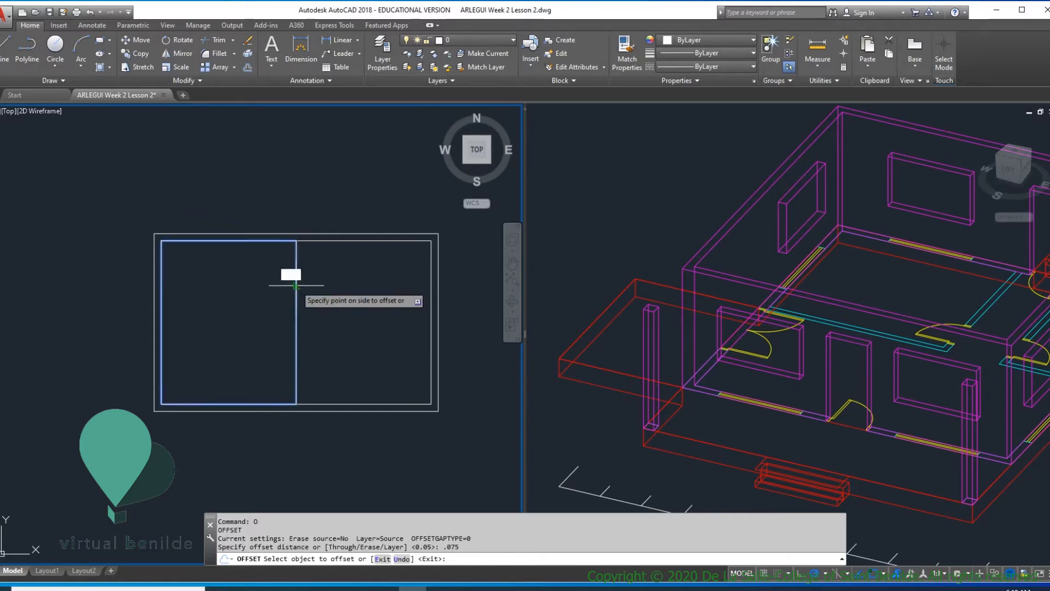
{"action": "left_click", "coordinate": [259, 296]}
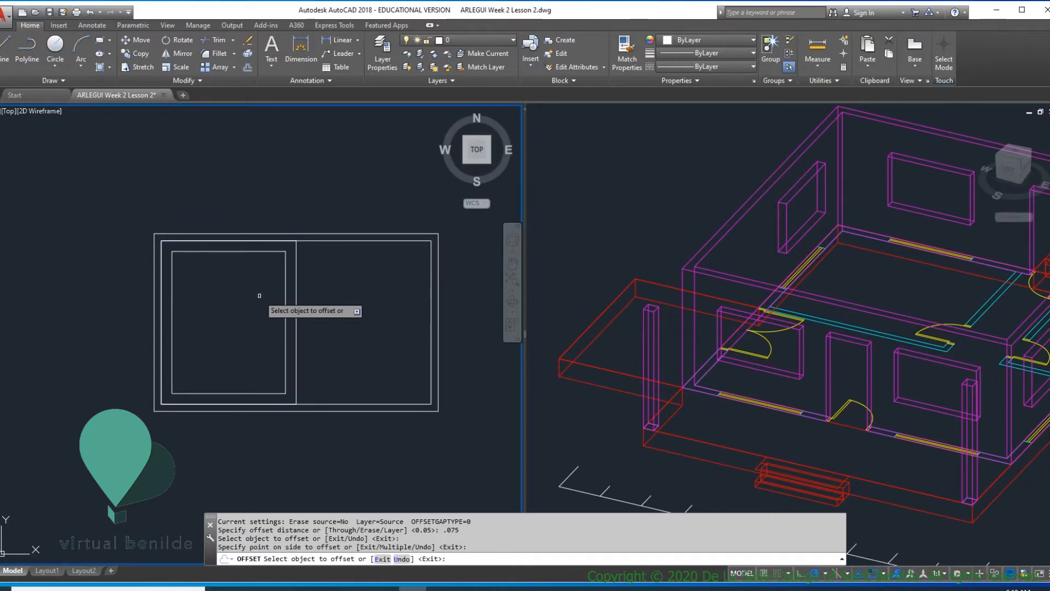
- Measure the height of the sash's inner rectangle along its left edge and save the drawing
{"action": "key", "text": "Return"}
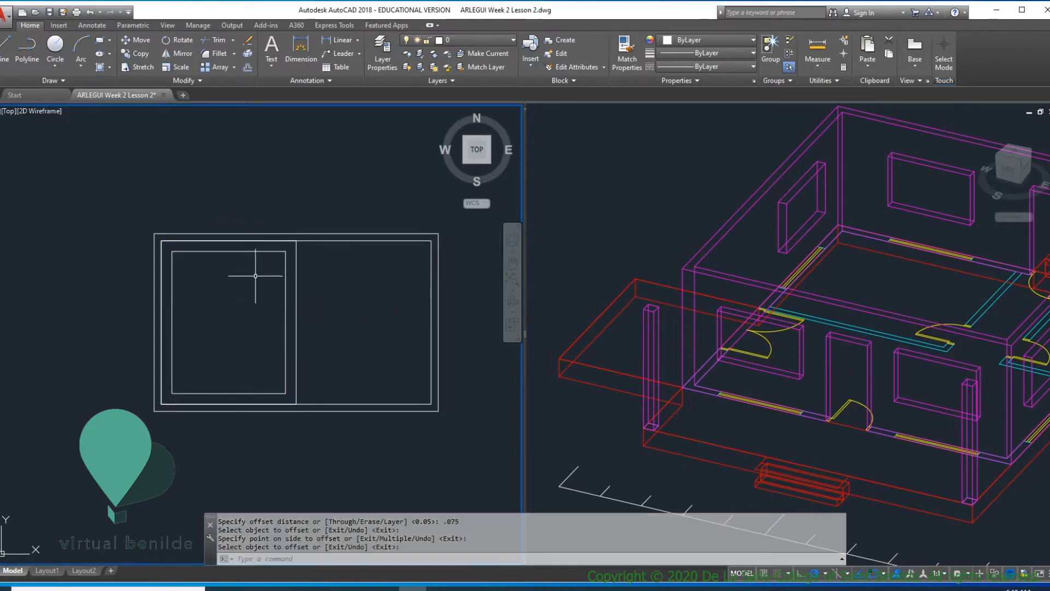
{"action": "key", "text": "Escape"}
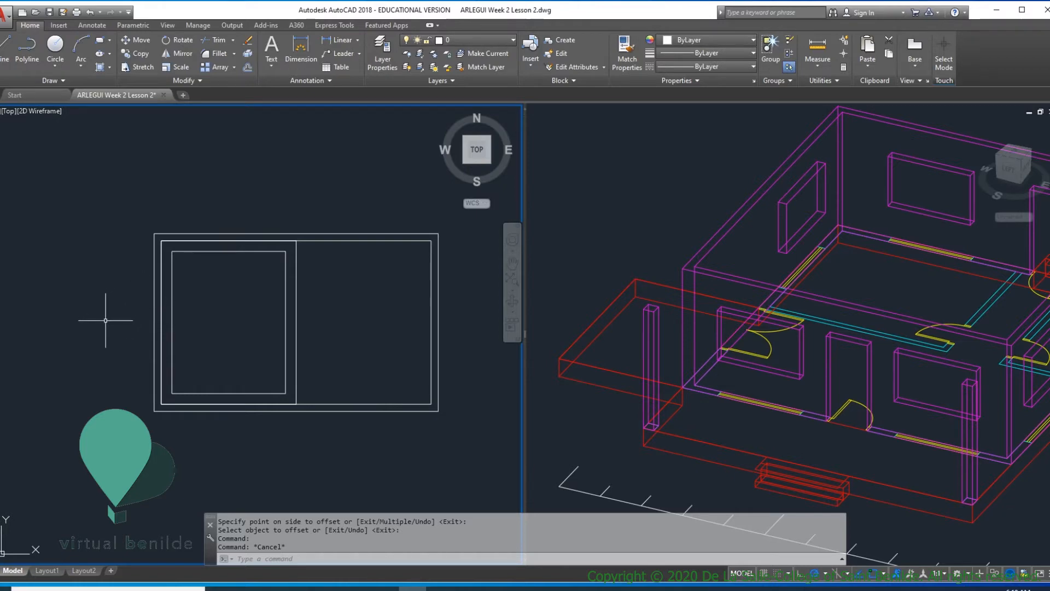
{"action": "mouse_move", "coordinate": [101, 326]}
{"action": "middle_mouse_down"}
{"action": "mouse_move", "coordinate": [169, 260]}
{"action": "mouse_move", "coordinate": [143, 372]}
{"action": "middle_mouse_up"}
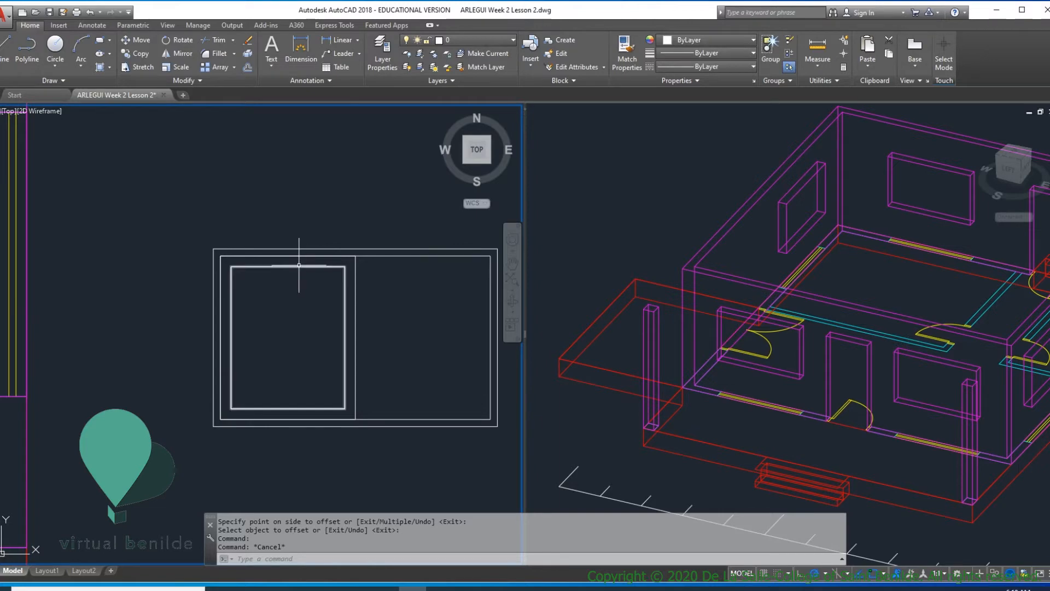
{"action": "key", "text": "Return"}
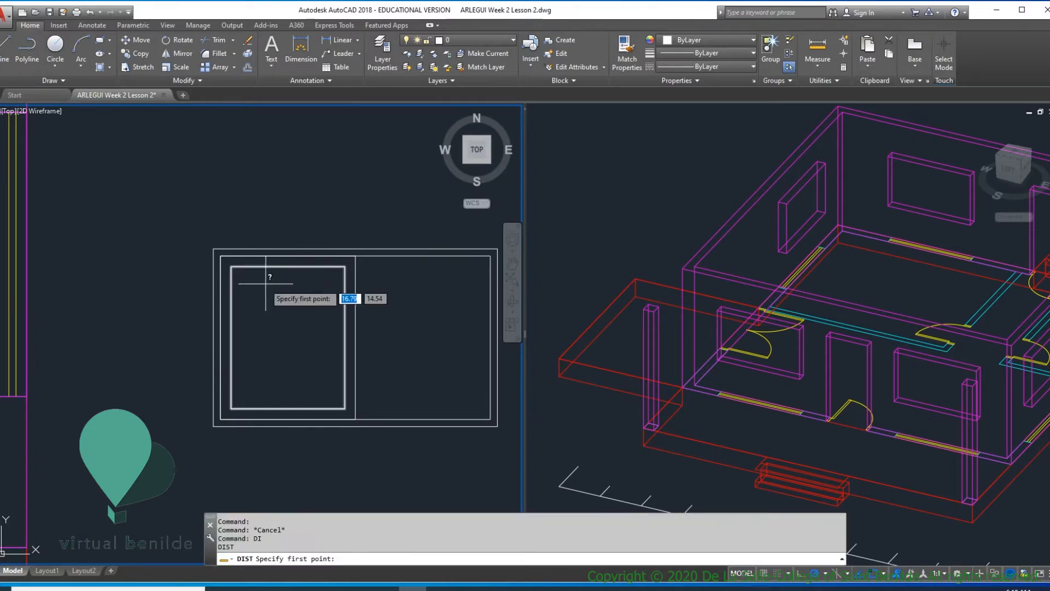
{"action": "left_click", "coordinate": [231, 266]}
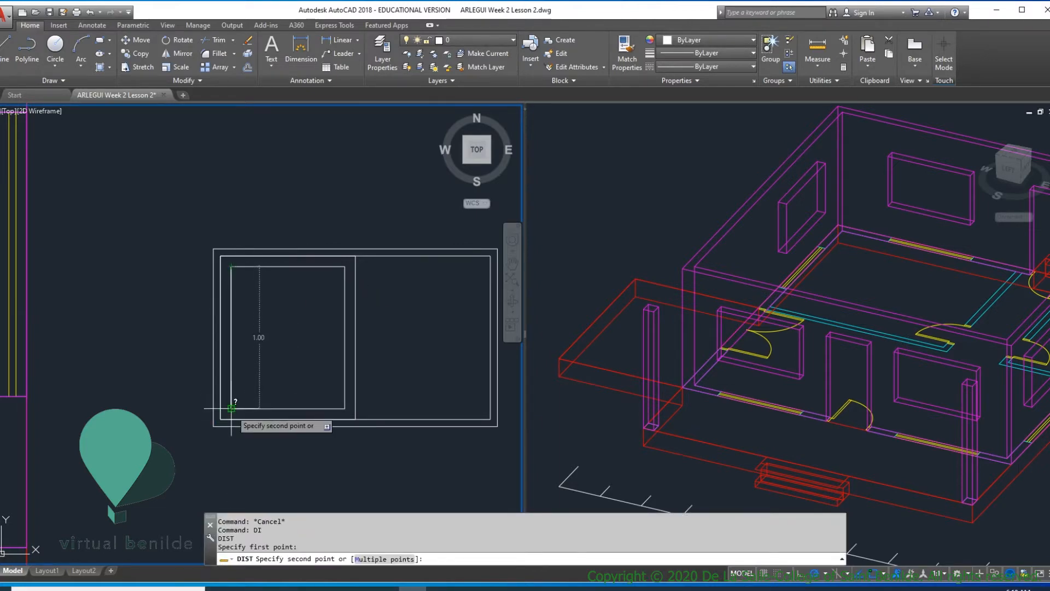
{"action": "left_click", "coordinate": [231, 408]}
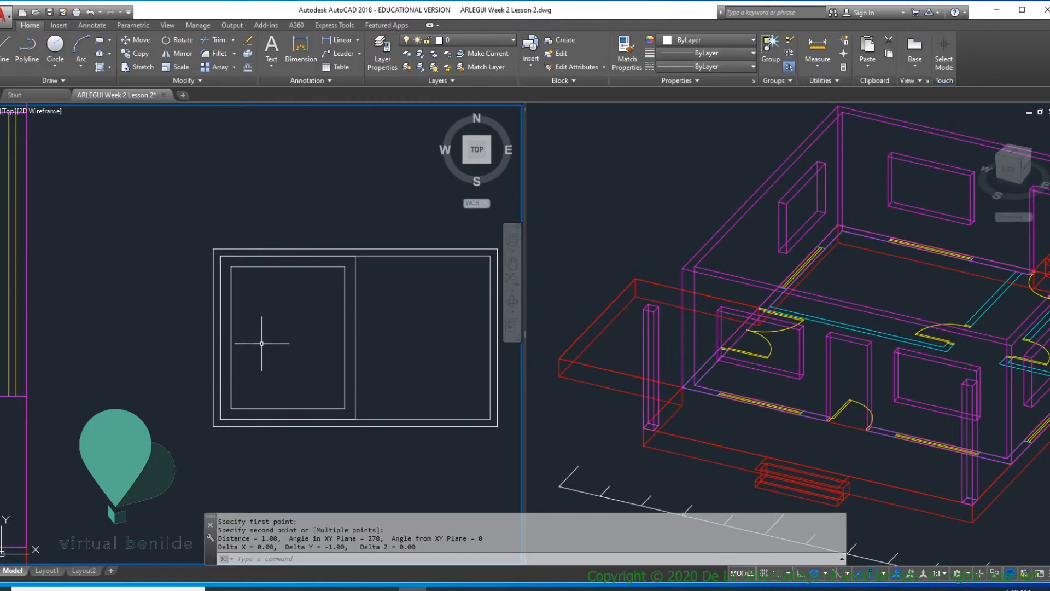
{"action": "key", "text": "ctrl+s"}
{"action": "middle_click_drag", "start_coordinate": [116, 362], "coordinate": [132, 334]}
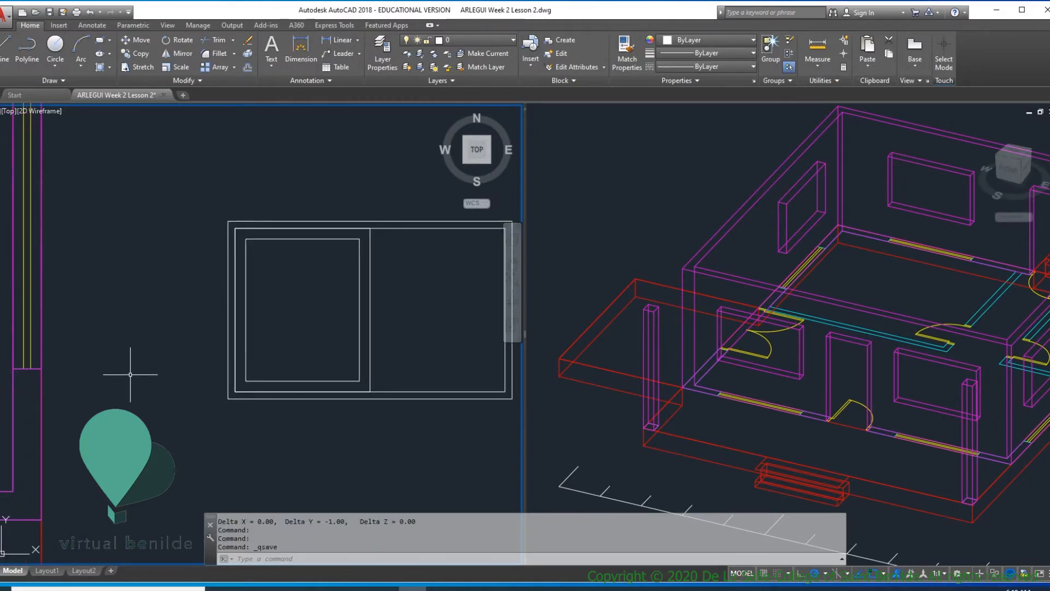
{"action": "type", "text": "rec"}
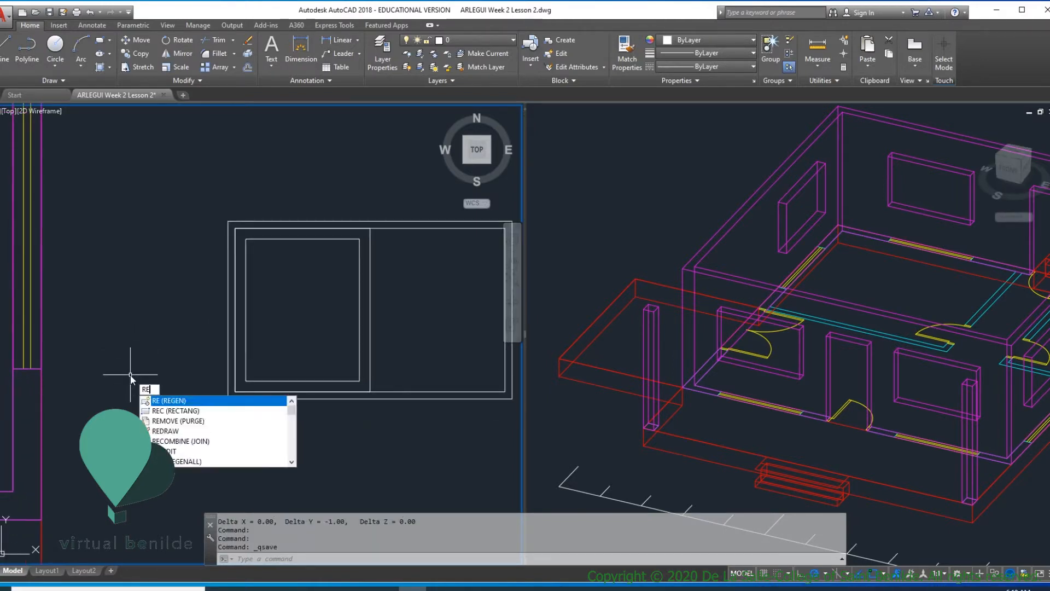
{"action": "key", "text": "Return"}
{"action": "left_click", "coordinate": [128, 385]}
{"action": "type", "text": "@.025"}
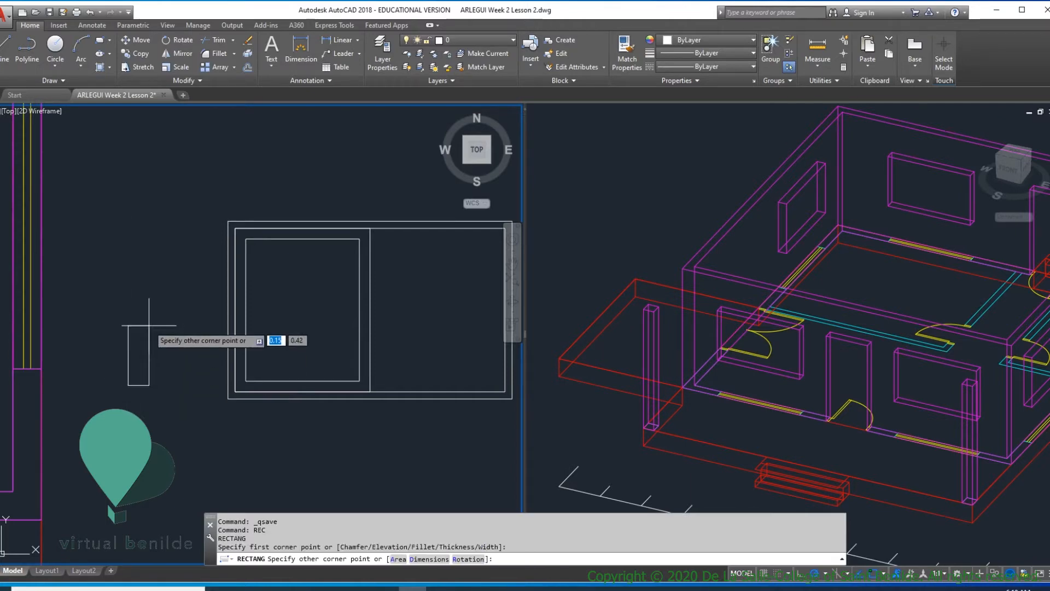
{"action": "key", "text": "Return"}
{"action": "key", "text": "Escape"}
{"action": "key", "text": "Escape"}
- Draw an upright rectangle 0.025 wide and 1 high in the empty space left of the window frame
{"action": "type", "text": "rec"}
{"action": "key", "text": "Return"}
{"action": "left_click", "coordinate": [123, 393]}
{"action": "type", "text": "@"}
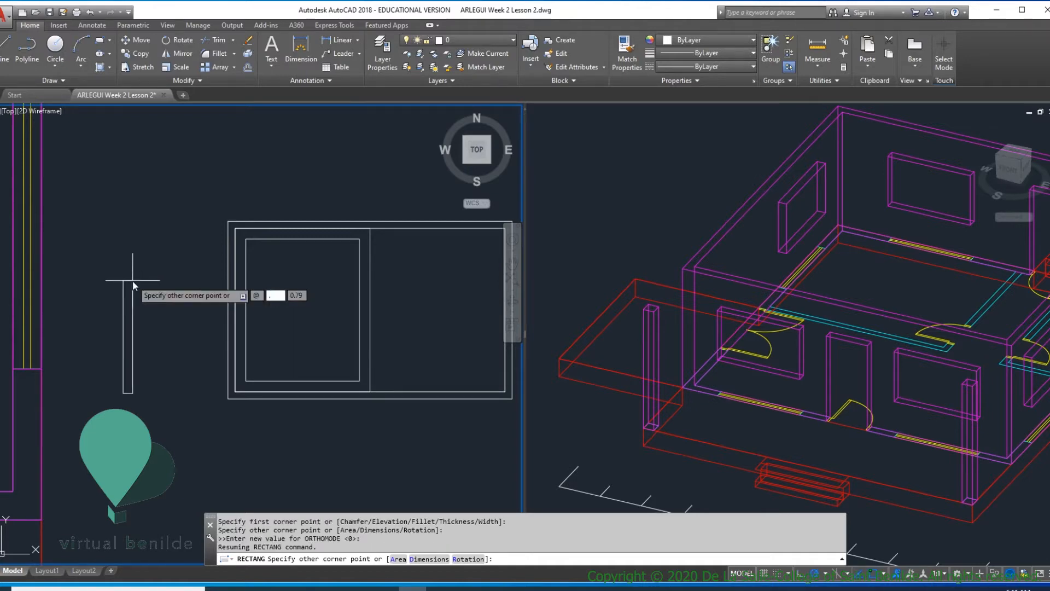
{"action": "type", "text": ".025"}
{"action": "key", "text": "Tab"}
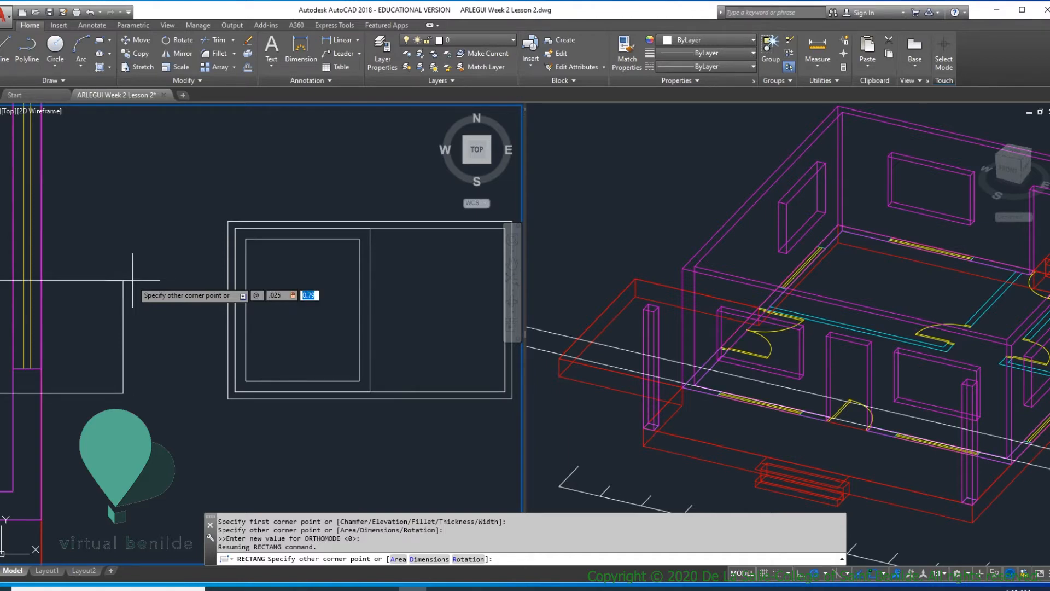
{"action": "type", "text": "1"}
{"action": "key", "text": "Return"}
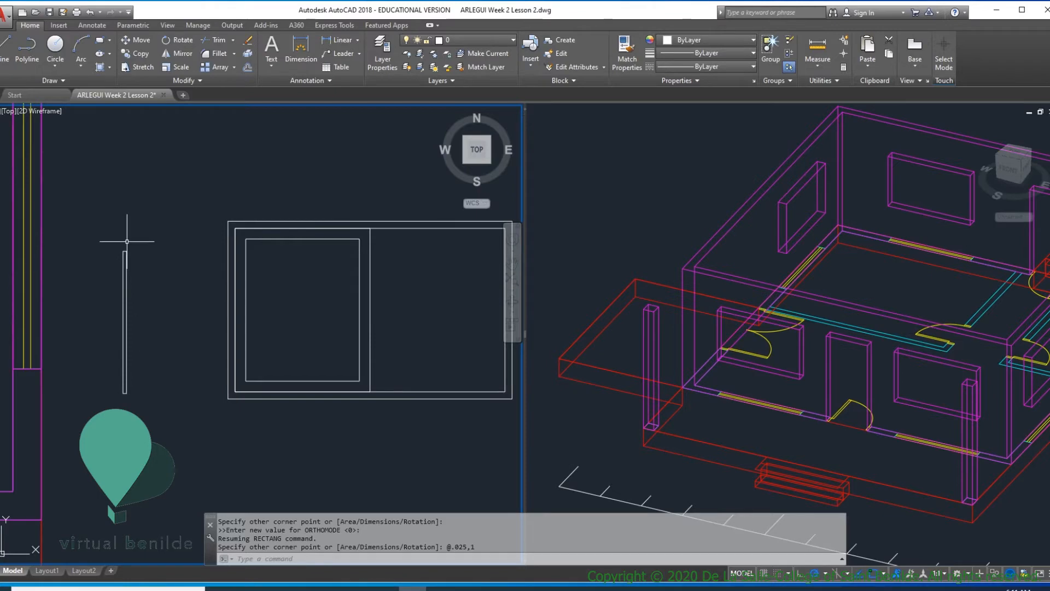
- Move the narrow rectangle by its lower edge's midpoint onto the midpoint of the sash opening's lower edge, and save the drawing
{"action": "key", "text": "Return"}
{"action": "left_click", "coordinate": [158, 389]}
{"action": "left_click", "coordinate": [117, 363]}
{"action": "scroll", "coordinate": [132, 383], "scroll_direction": "up", "scroll_amount": 5}
{"action": "key", "text": "Return"}
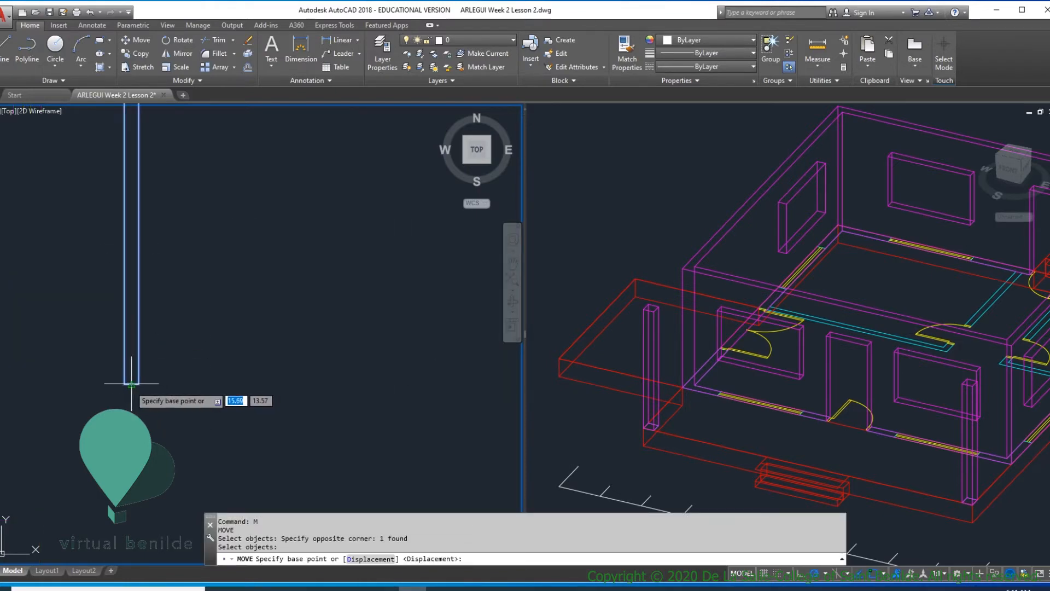
{"action": "left_click", "coordinate": [131, 383]}
{"action": "scroll", "coordinate": [230, 345], "scroll_direction": "down", "scroll_amount": 3}
{"action": "scroll", "coordinate": [277, 344], "scroll_direction": "up", "scroll_amount": 5}
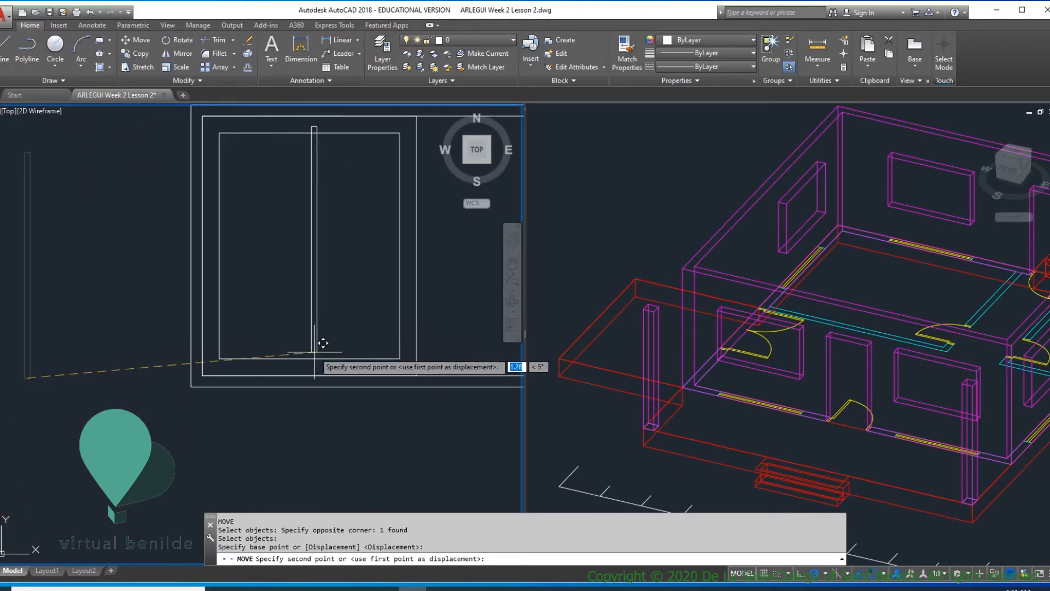
{"action": "left_click", "coordinate": [310, 358]}
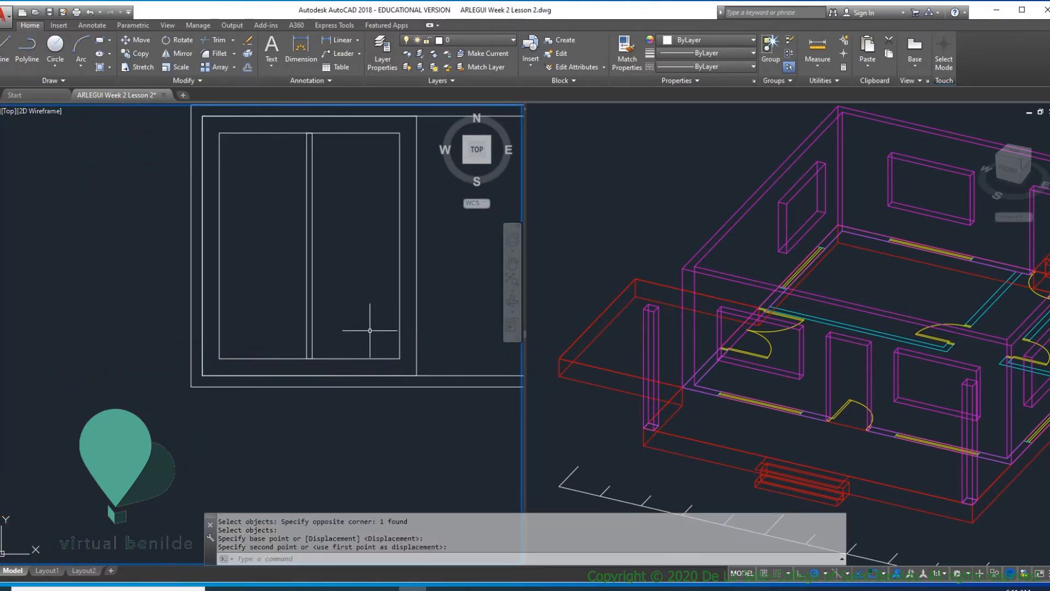
{"action": "key", "text": "ctrl+s"}
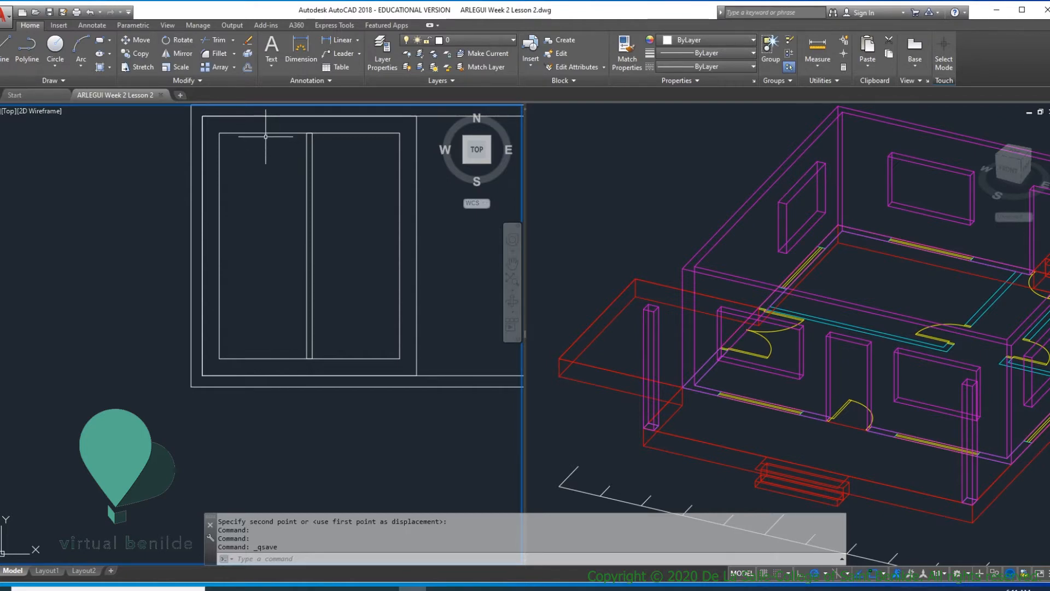
- Draw a vertical guide line across the left pane, starting with a Nearest snap on its upper edge and ending on its lower edge
{"action": "type", "text": "L"}
{"action": "key", "text": "Return"}
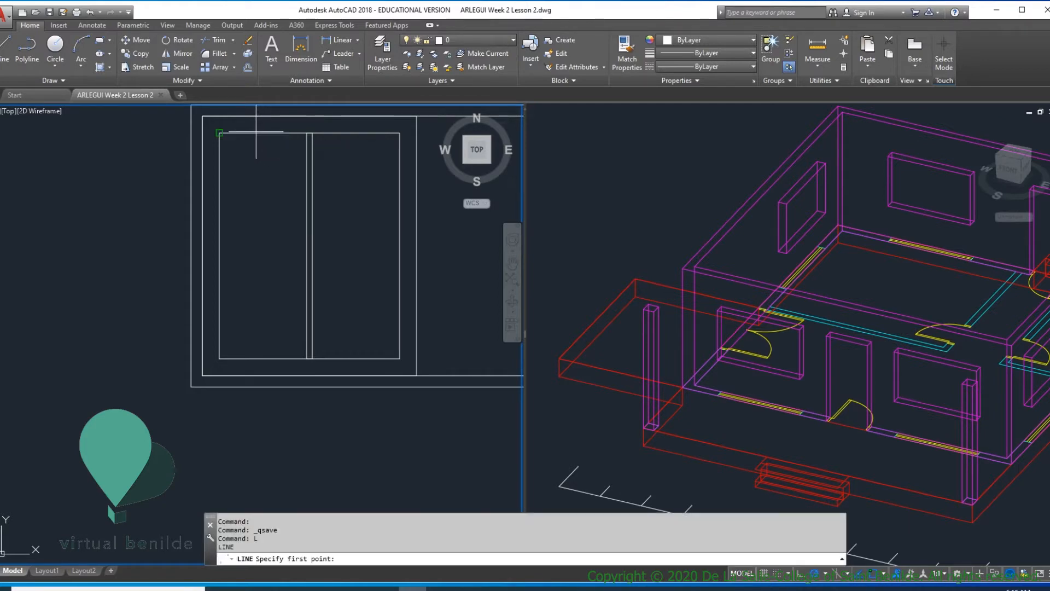
{"action": "key", "text": "F8"}
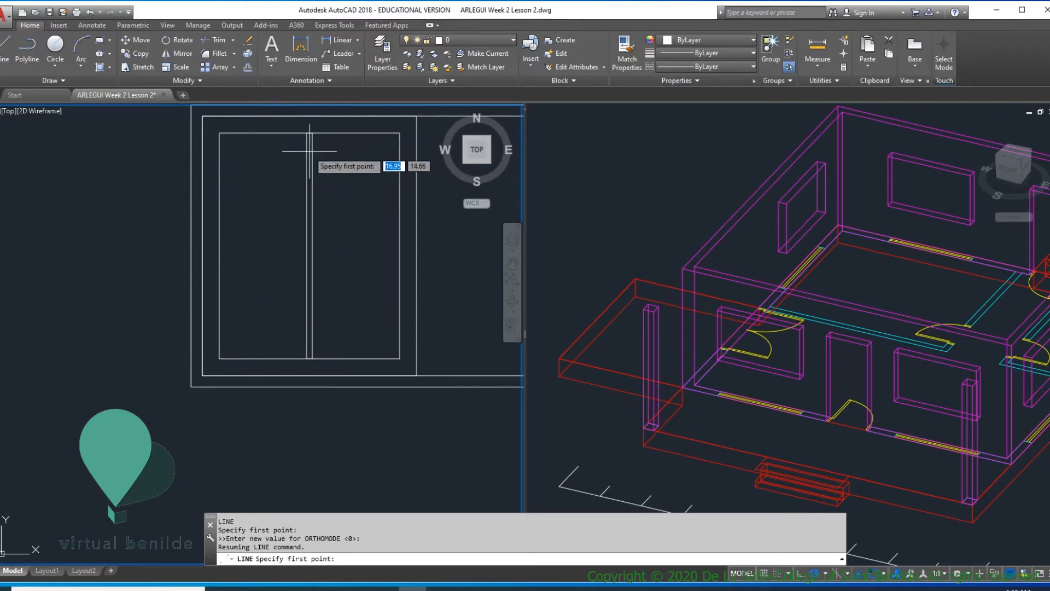
{"action": "left_click", "coordinate": [260, 136]}
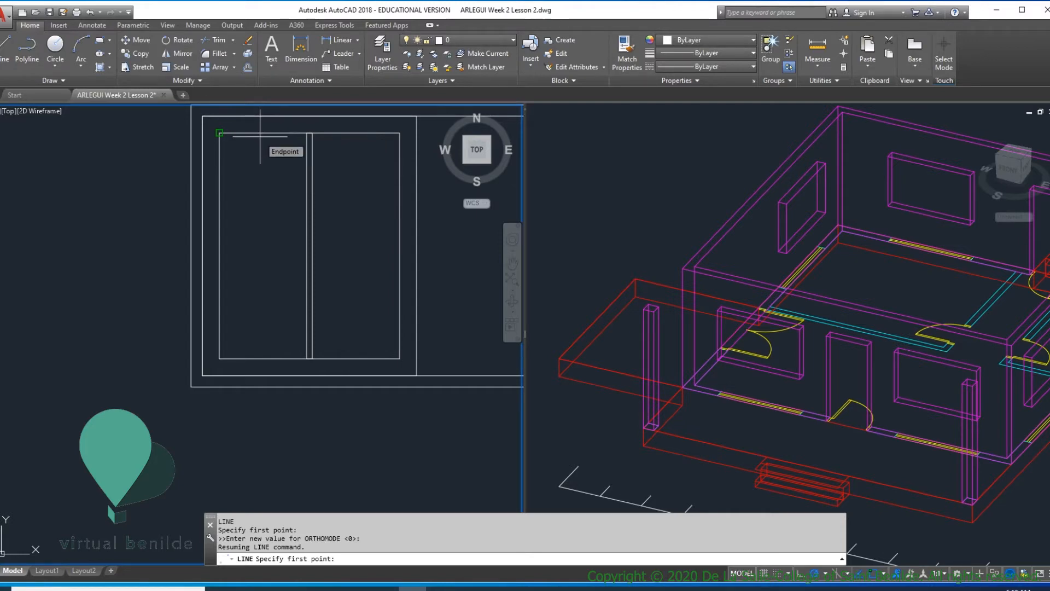
{"action": "key", "text": "shift"}
{"action": "right_click", "coordinate": [260, 138], "text": "shift"}
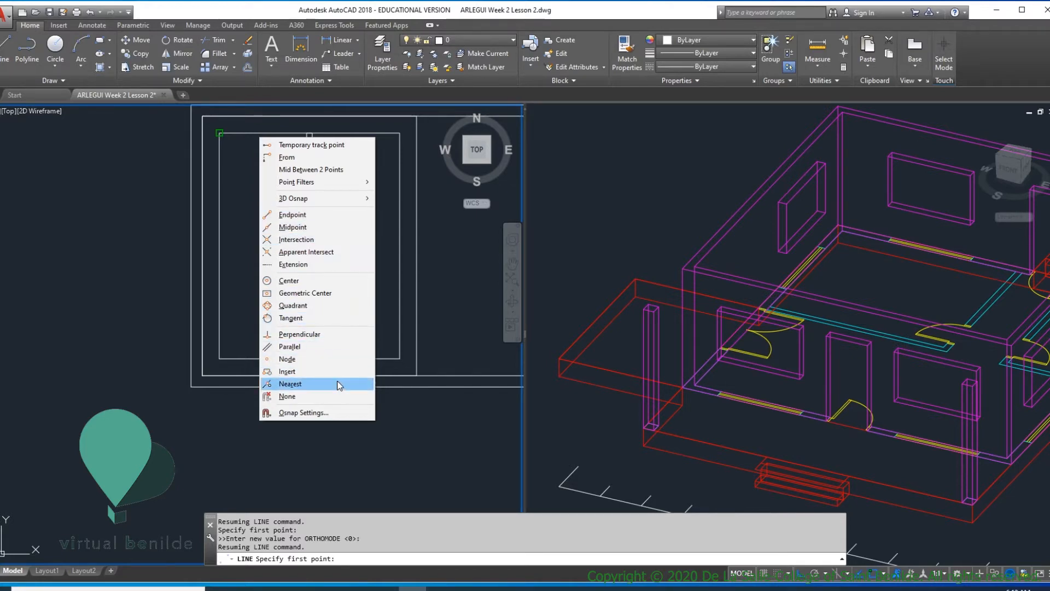
{"action": "left_click", "coordinate": [300, 385]}
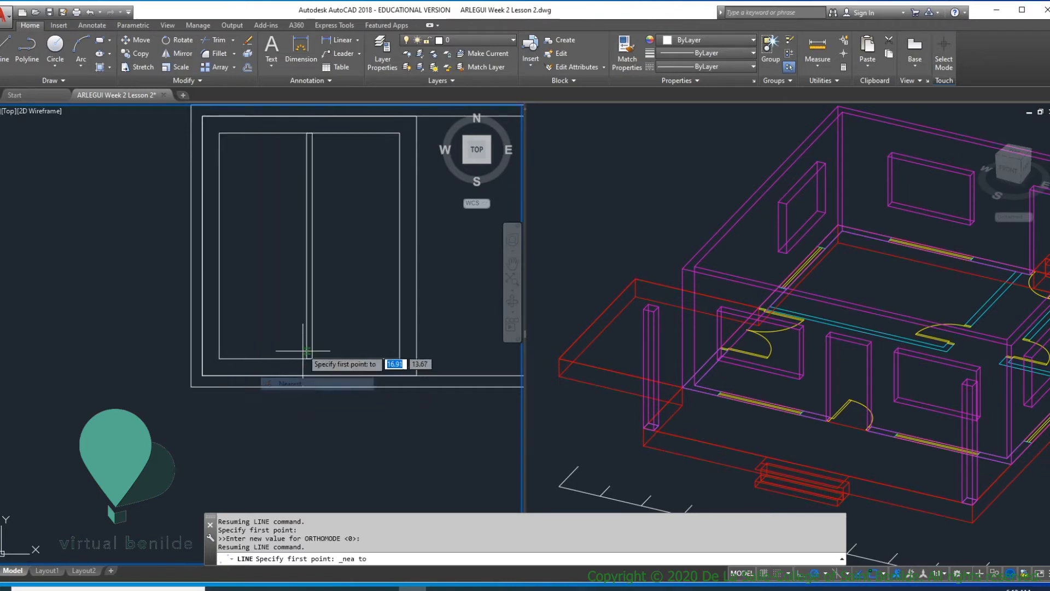
{"action": "left_click", "coordinate": [251, 132]}
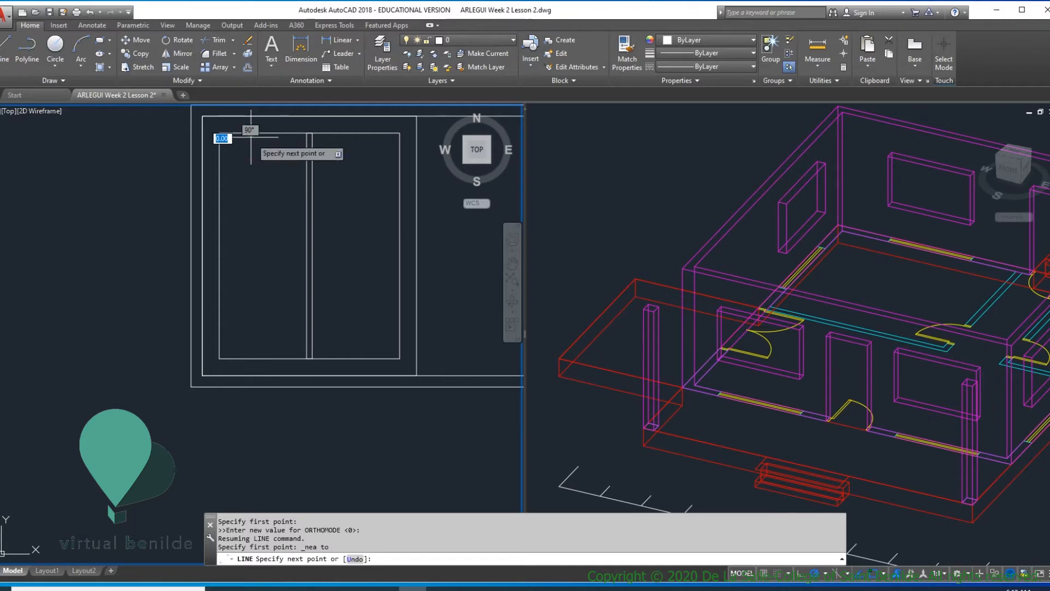
{"action": "left_click", "coordinate": [250, 359]}
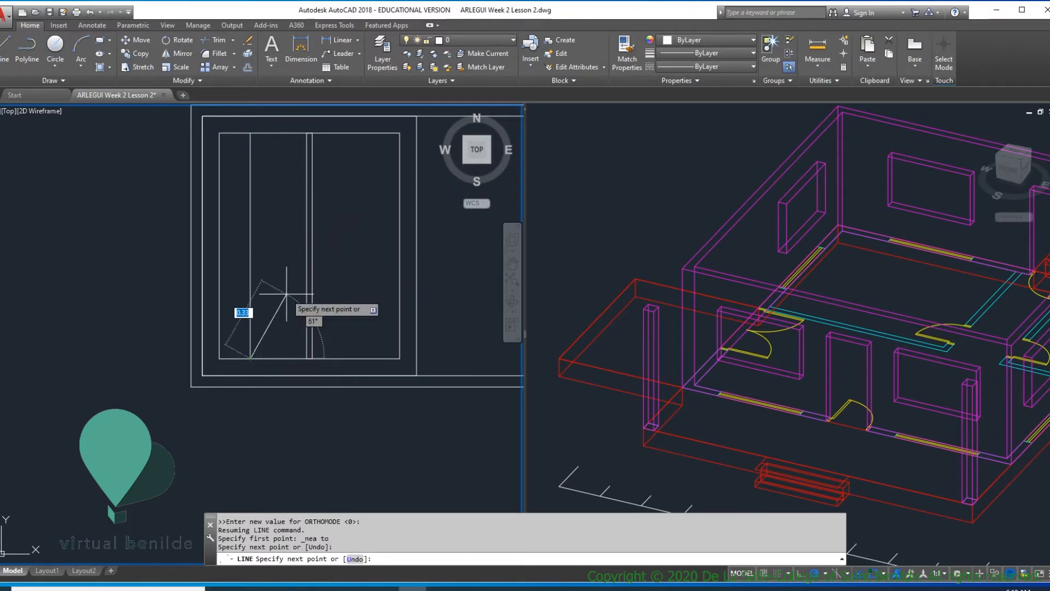
{"action": "key", "text": "Return"}
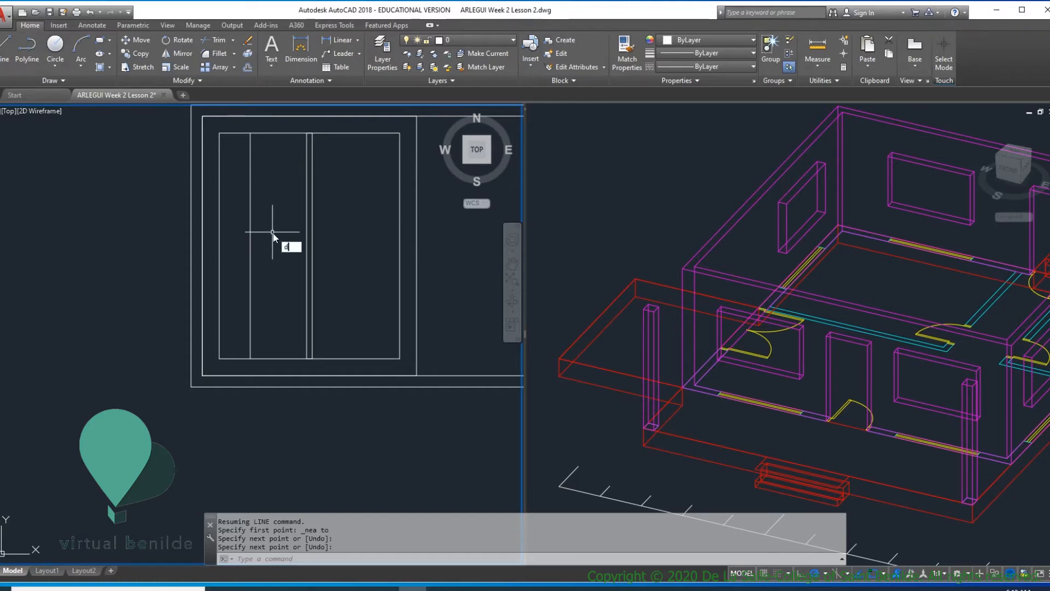
- Divide the vertical guide line in the left pane into 3 segments
{"action": "type", "text": "iv"}
{"action": "key", "text": "Return"}
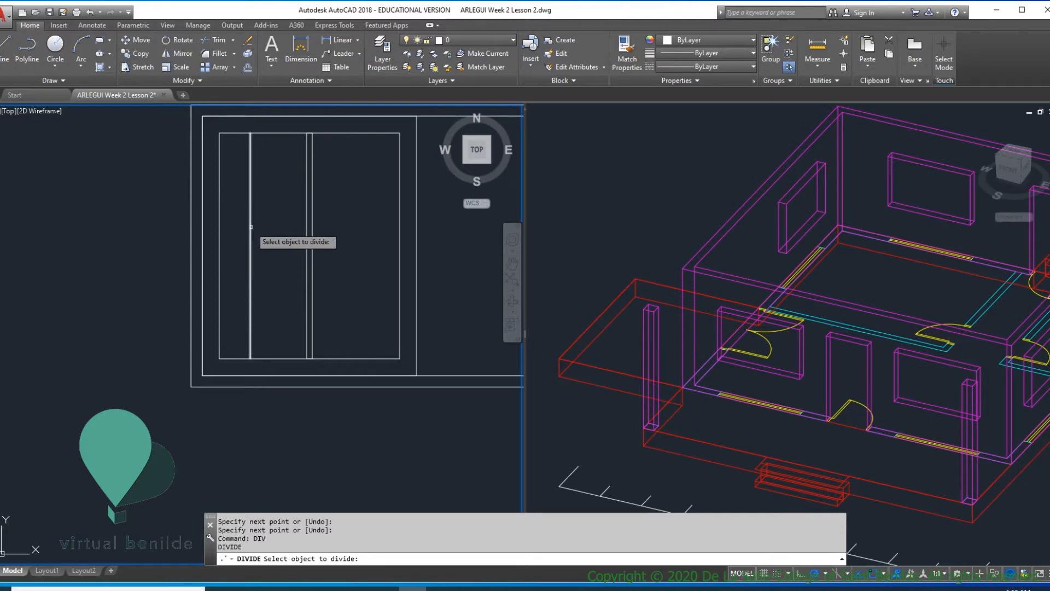
{"action": "left_click", "coordinate": [251, 227]}
{"action": "key", "text": "Return"}
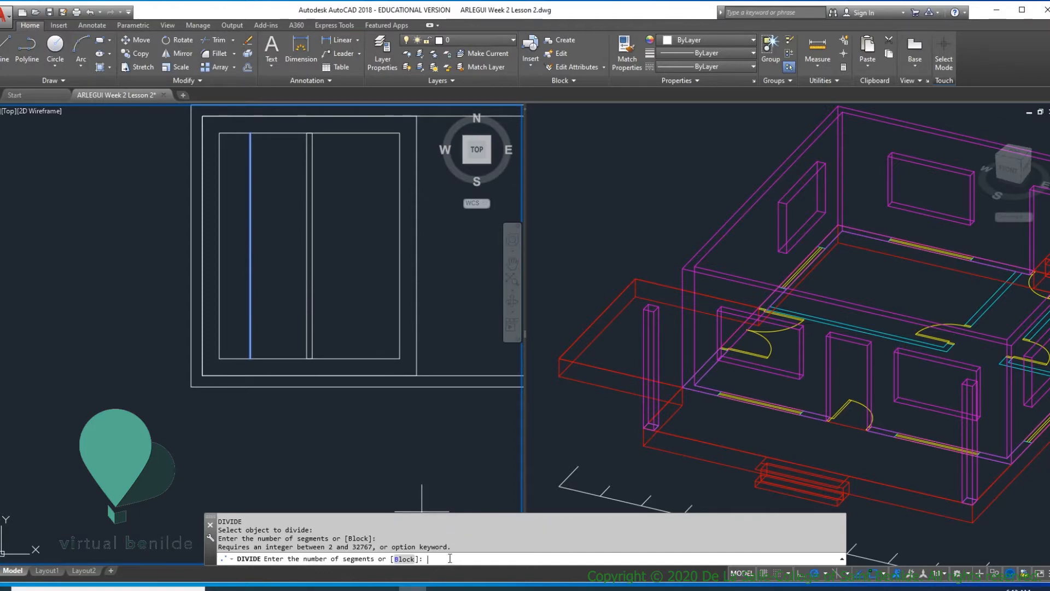
{"action": "key", "text": "Return"}
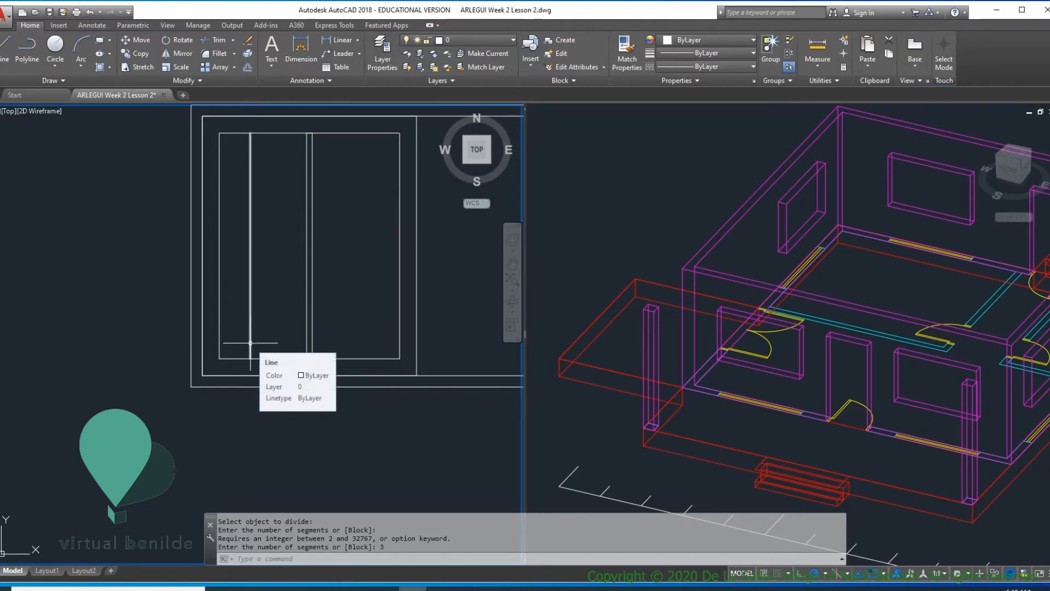
- Erase the vertical guide line in the left pane and check the two division points
{"action": "type", "text": "e"}
{"action": "key", "text": "Return"}
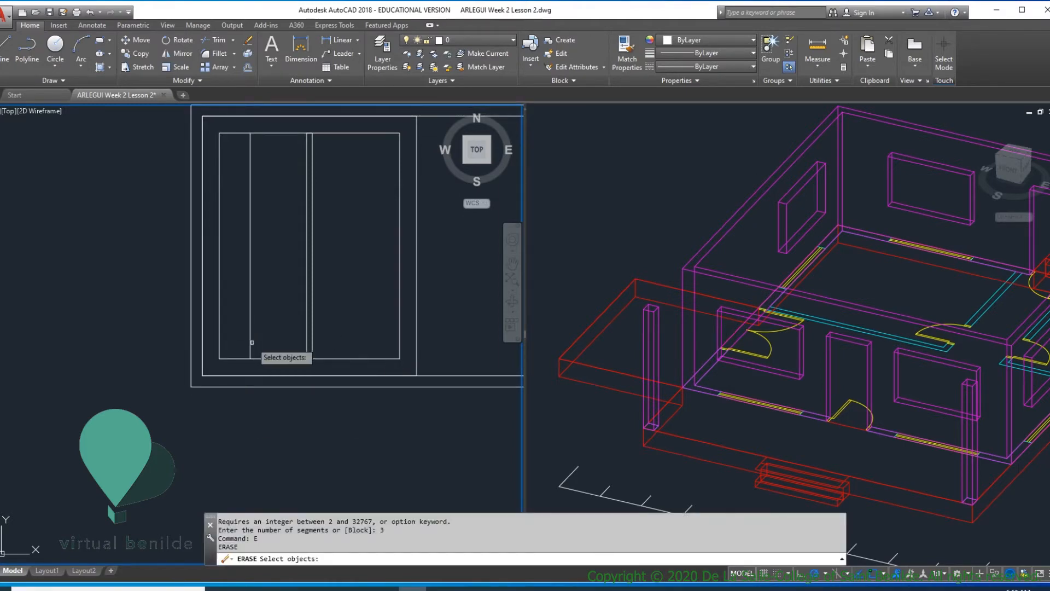
{"action": "left_click", "coordinate": [250, 343]}
{"action": "key", "text": "Return"}
{"action": "scroll", "coordinate": [246, 213], "scroll_direction": "up", "scroll_amount": 2}
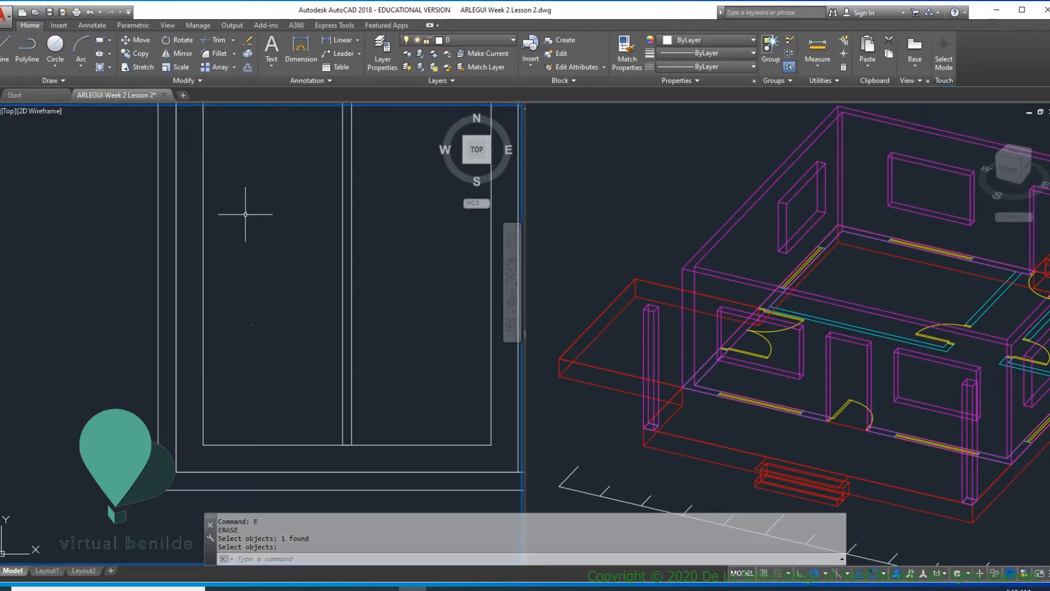
{"action": "left_click", "coordinate": [278, 334]}
{"action": "left_click", "coordinate": [276, 352]}
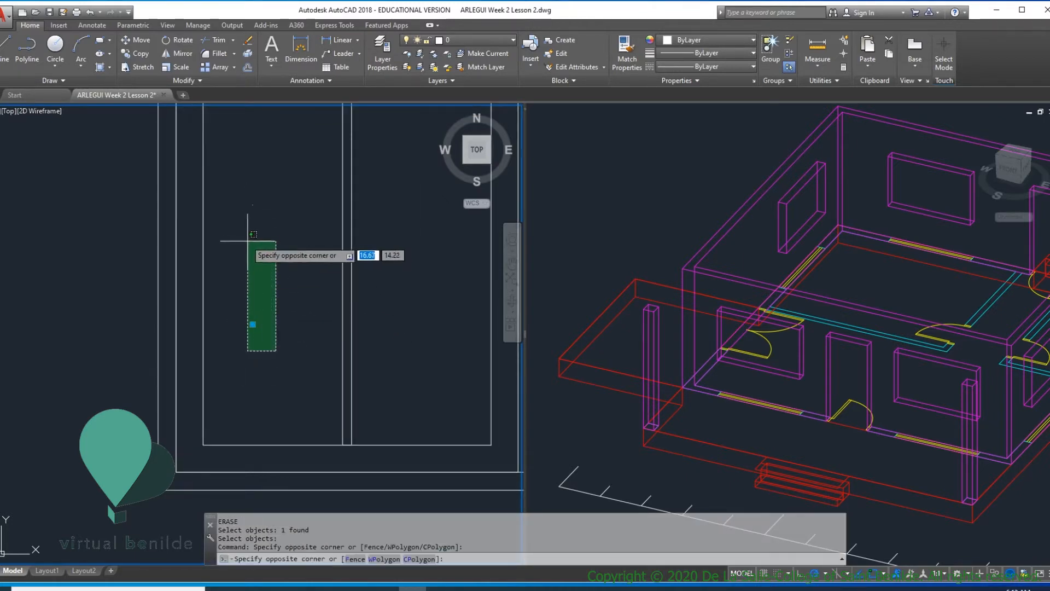
{"action": "left_click", "coordinate": [220, 176]}
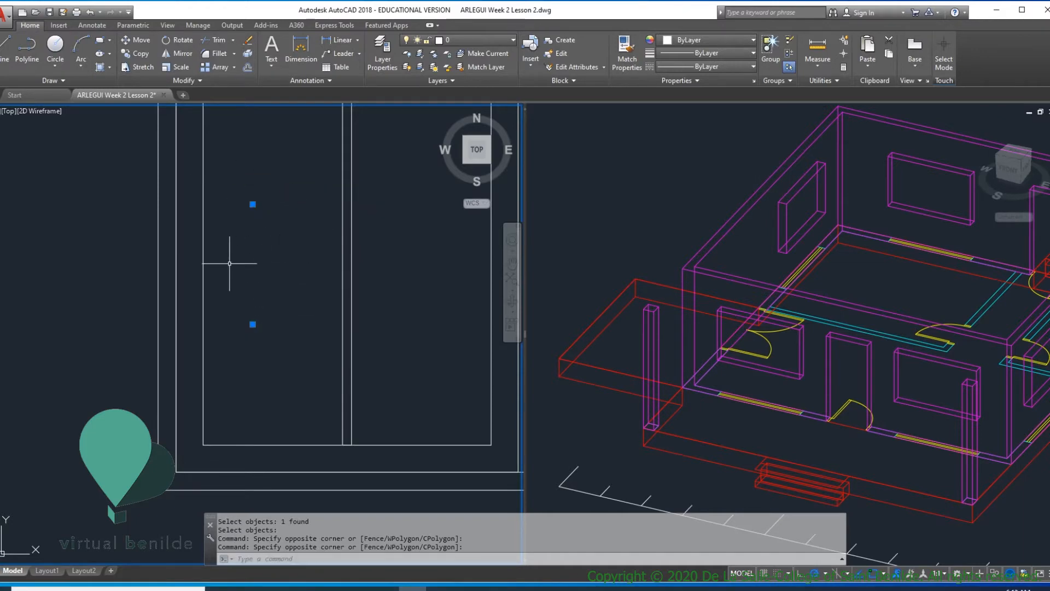
{"action": "key", "text": "Escape"}
{"action": "key", "text": "Escape"}
- Copy the vertical dividing bar into the empty space to the left of the window frame
{"action": "middle_click_drag", "start_coordinate": [277, 233], "coordinate": [318, 277]}
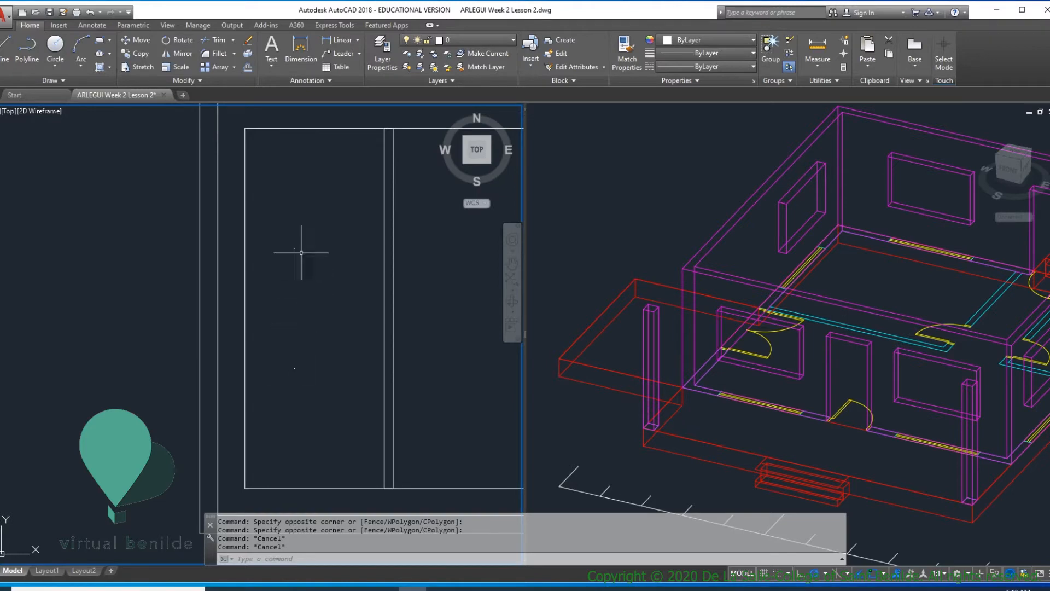
{"action": "scroll", "coordinate": [334, 350], "scroll_direction": "down", "scroll_amount": 2}
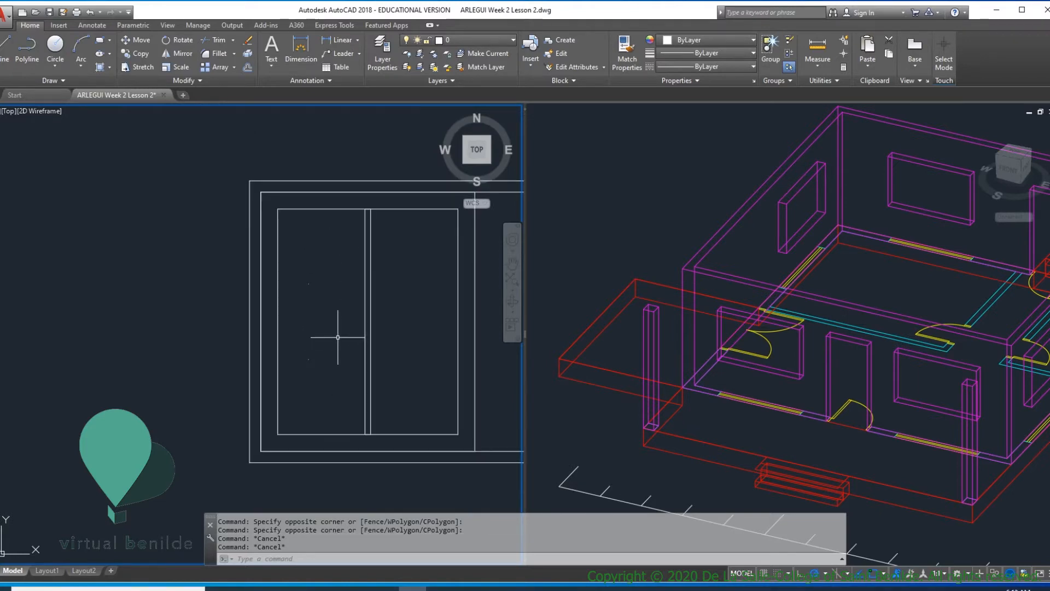
{"action": "scroll", "coordinate": [331, 280], "scroll_direction": "down", "scroll_amount": 2}
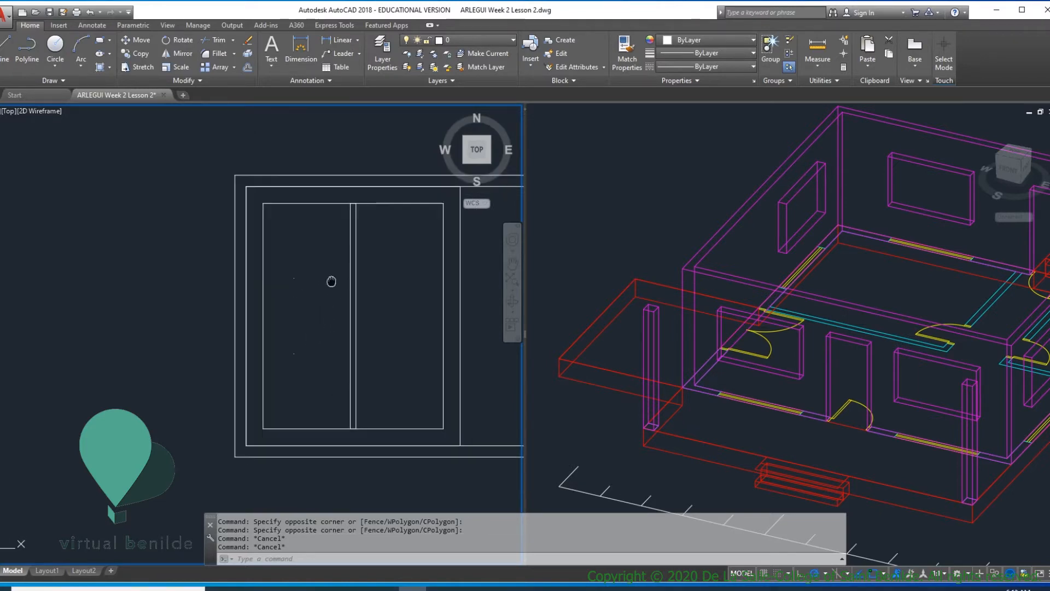
{"action": "type", "text": "p"}
{"action": "key", "text": "Return"}
{"action": "left_click", "coordinate": [369, 277]}
{"action": "left_click", "coordinate": [325, 299]}
{"action": "key", "text": "Return"}
{"action": "left_click", "coordinate": [353, 315]}
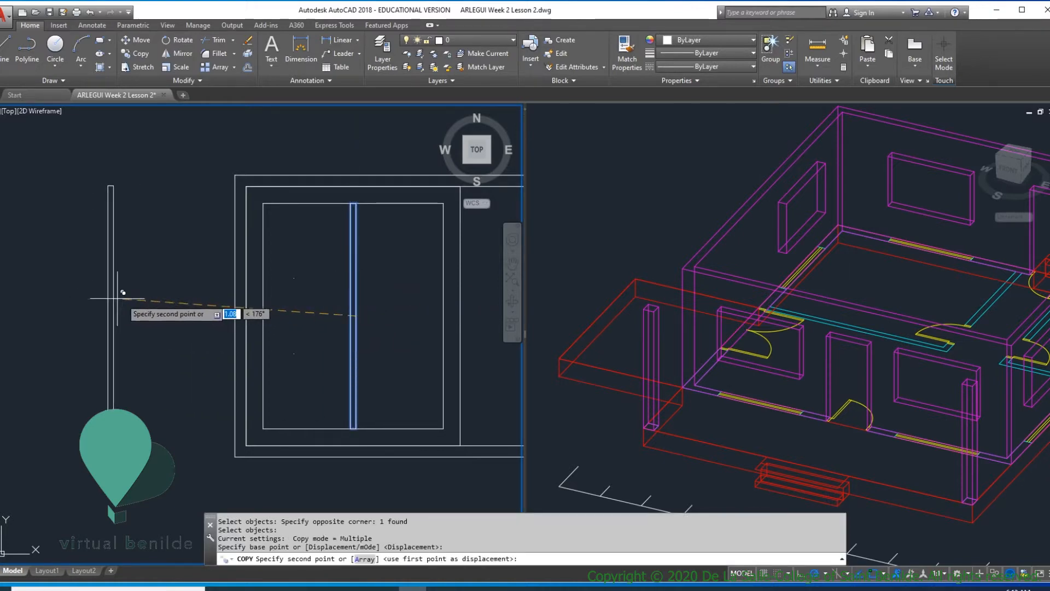
{"action": "left_click", "coordinate": [134, 301]}
{"action": "key", "text": "Return"}
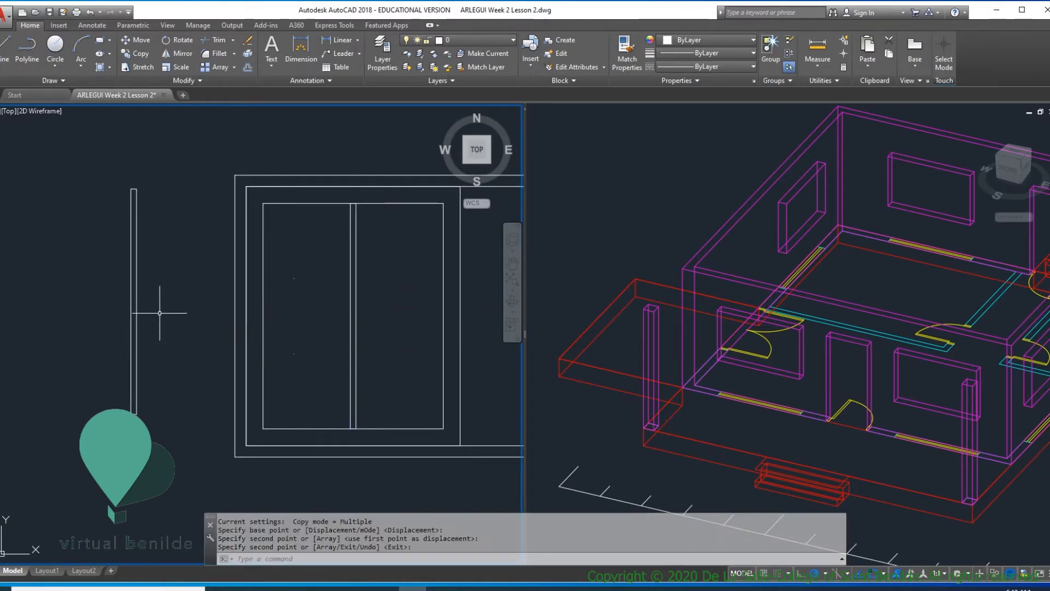
- Rotate the copied bar to horizontal about the midpoint of its long right-hand edge
{"action": "type", "text": "ro"}
{"action": "key", "text": "Return"}
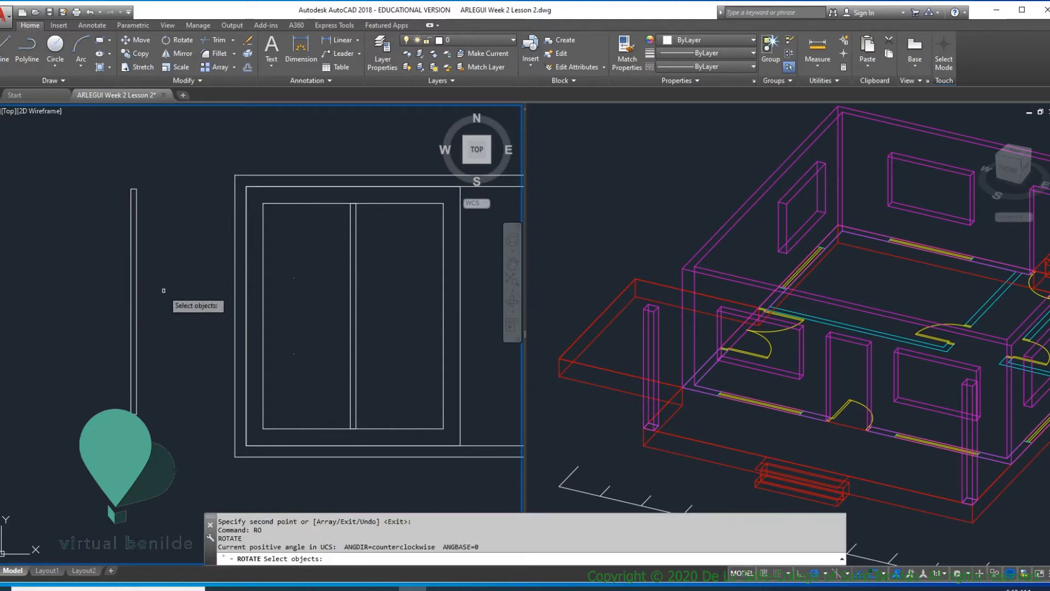
{"action": "left_click", "coordinate": [163, 264]}
{"action": "left_click", "coordinate": [123, 302]}
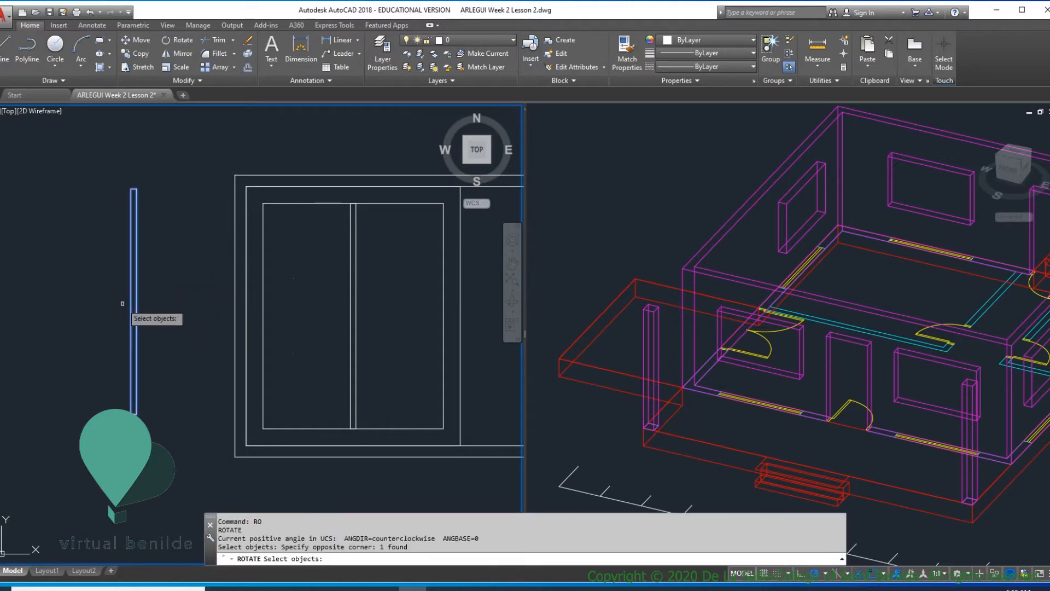
{"action": "key", "text": "Return"}
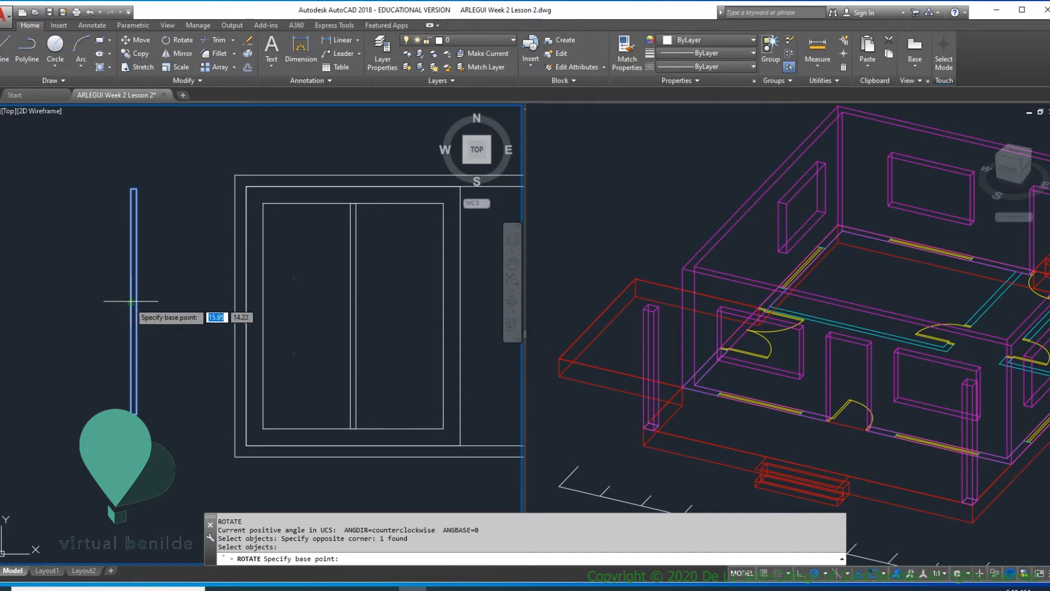
{"action": "left_click", "coordinate": [136, 301]}
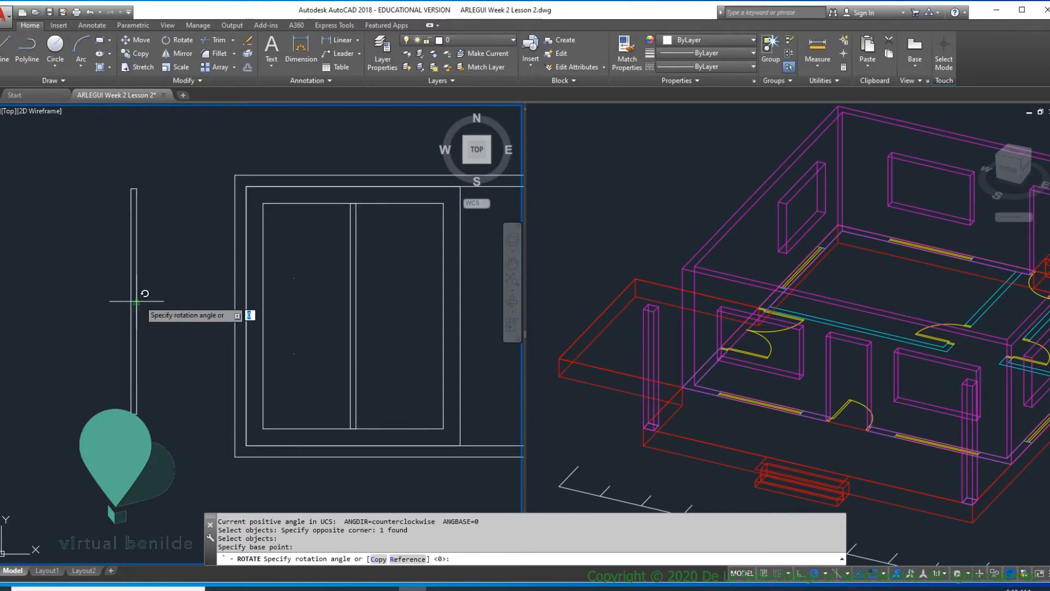
{"action": "left_click", "coordinate": [139, 176]}
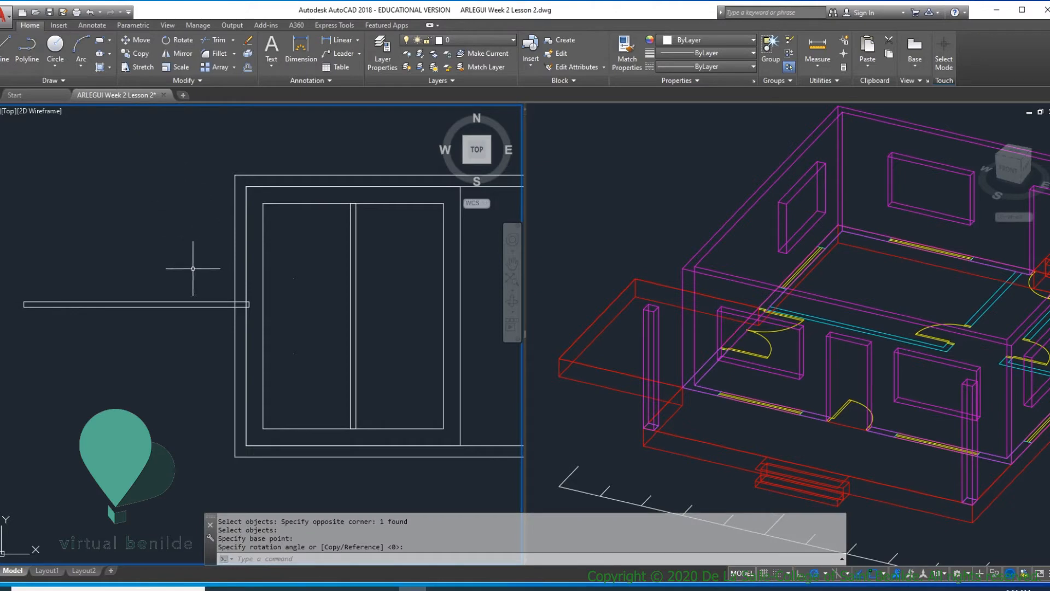
- Move the horizontal bar by its left end's midpoint onto the upper division point in the left pane
{"action": "type", "text": "m"}
{"action": "key", "text": "Return"}
{"action": "left_click", "coordinate": [188, 343]}
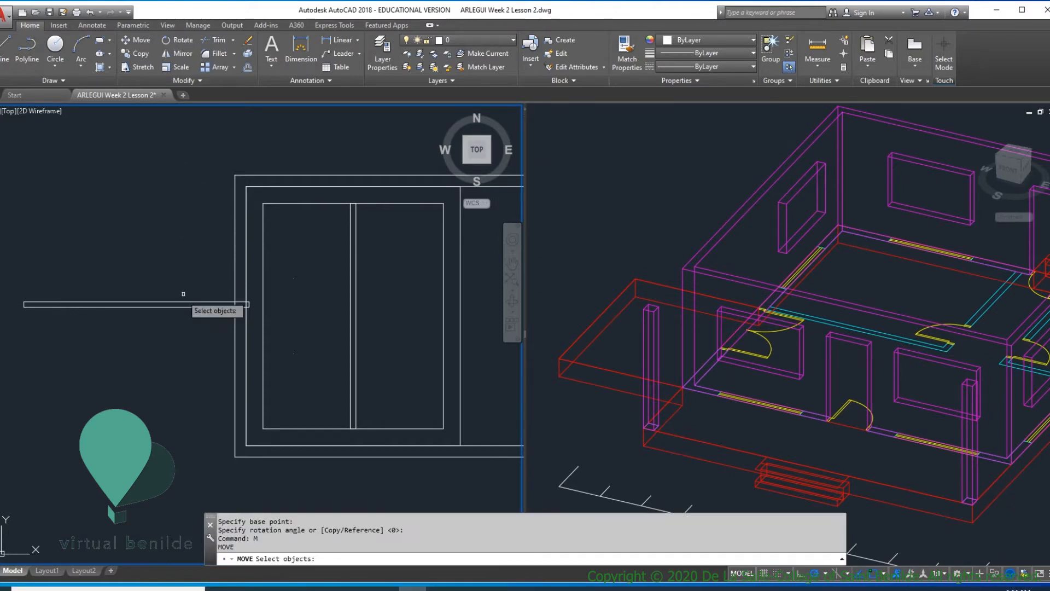
{"action": "left_click", "coordinate": [82, 273]}
{"action": "scroll", "coordinate": [38, 296], "scroll_direction": "up", "scroll_amount": 4}
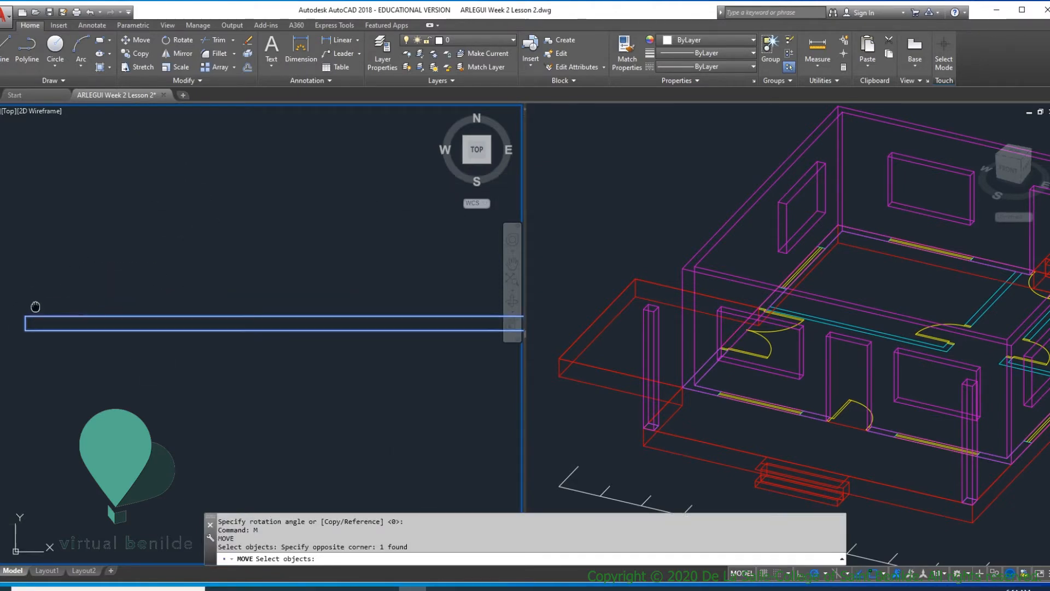
{"action": "key", "text": "Return"}
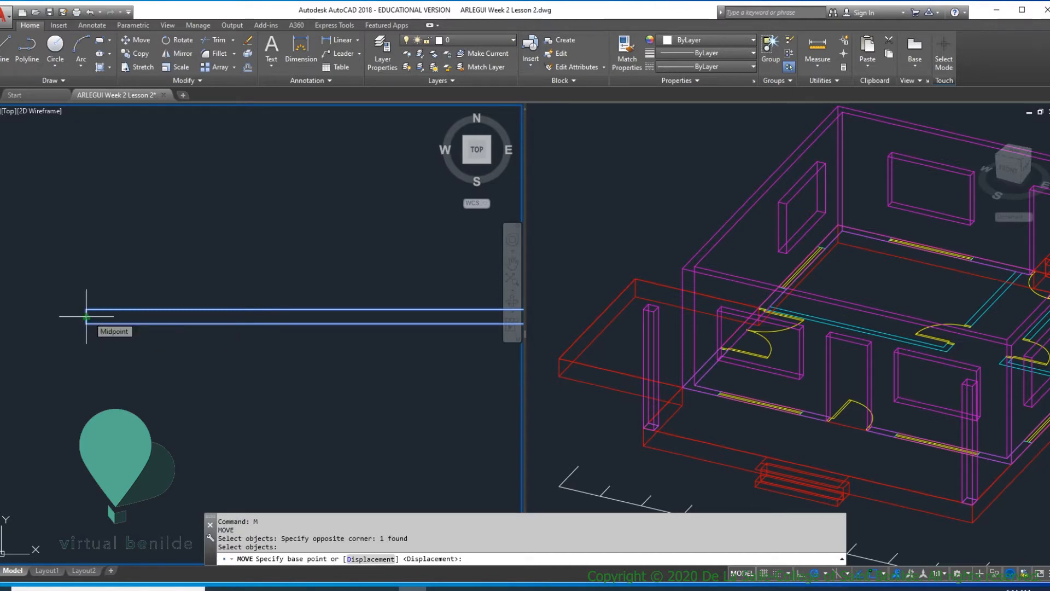
{"action": "left_click", "coordinate": [86, 316]}
{"action": "scroll", "coordinate": [234, 236], "scroll_direction": "down", "scroll_amount": 4}
{"action": "scroll", "coordinate": [263, 296], "scroll_direction": "up", "scroll_amount": 5}
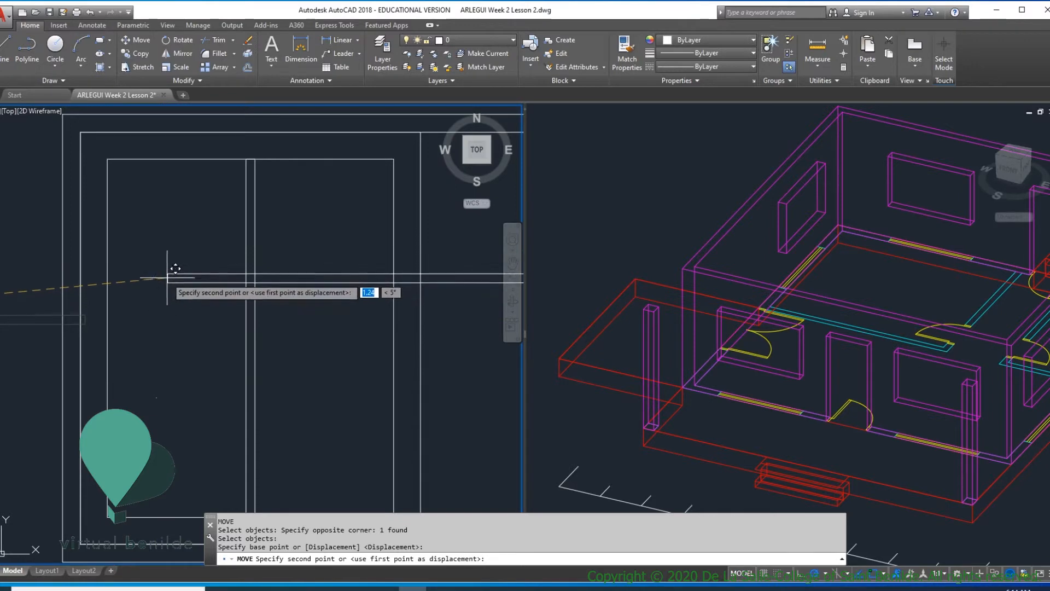
{"action": "scroll", "coordinate": [159, 265], "scroll_direction": "up", "scroll_amount": 5}
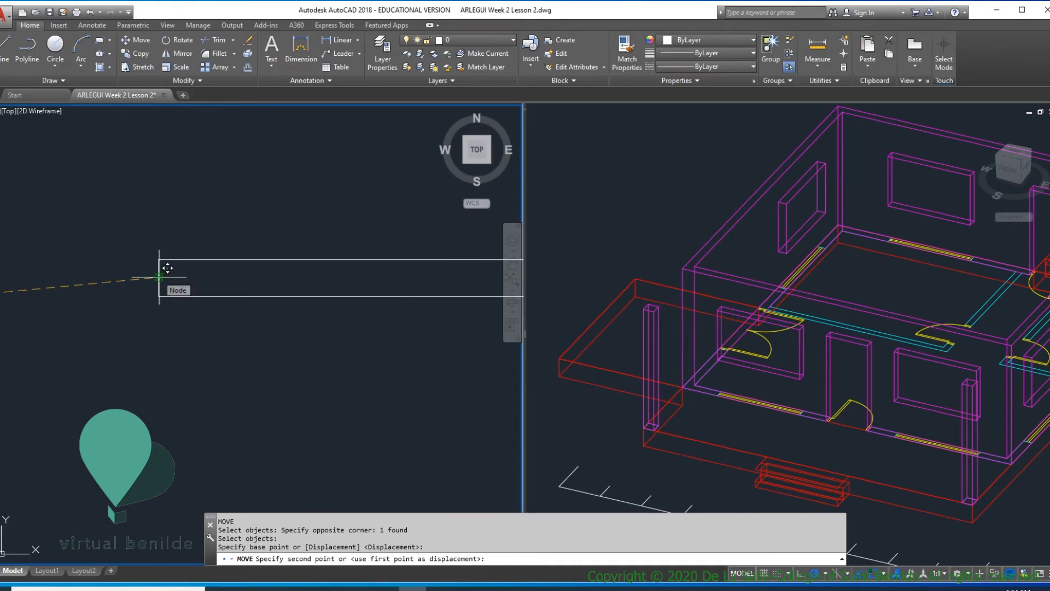
{"action": "left_click", "coordinate": [168, 268]}
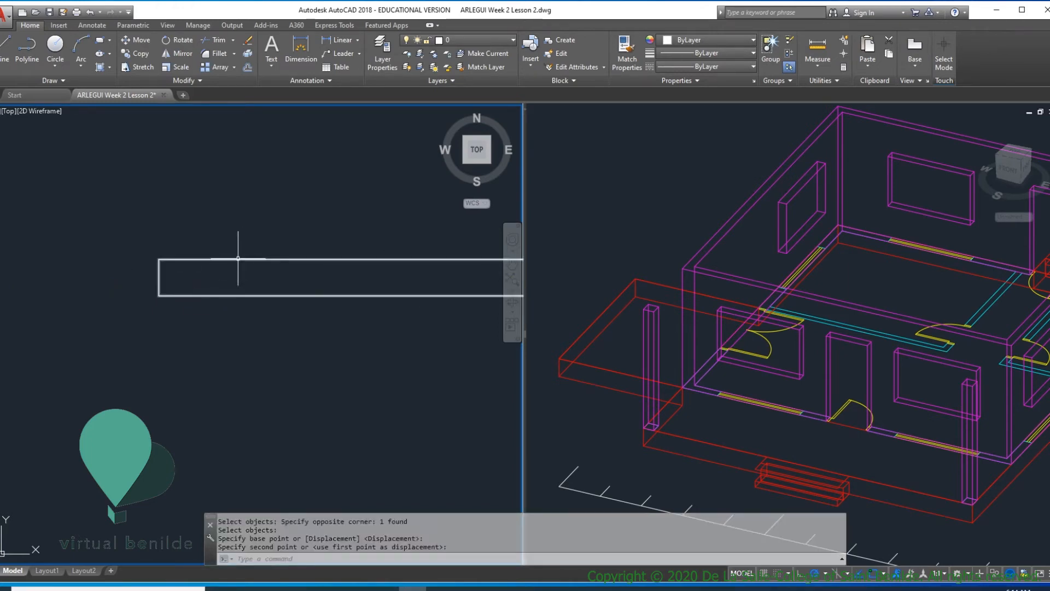
- Move the horizontal bar straight left by its left end's midpoint onto the left edge of the sash opening
{"action": "scroll", "coordinate": [230, 251], "scroll_direction": "down", "scroll_amount": 3}
{"action": "middle_click_drag", "start_coordinate": [241, 257], "coordinate": [247, 321]}
{"action": "scroll", "coordinate": [248, 321], "scroll_direction": "up", "scroll_amount": 5}
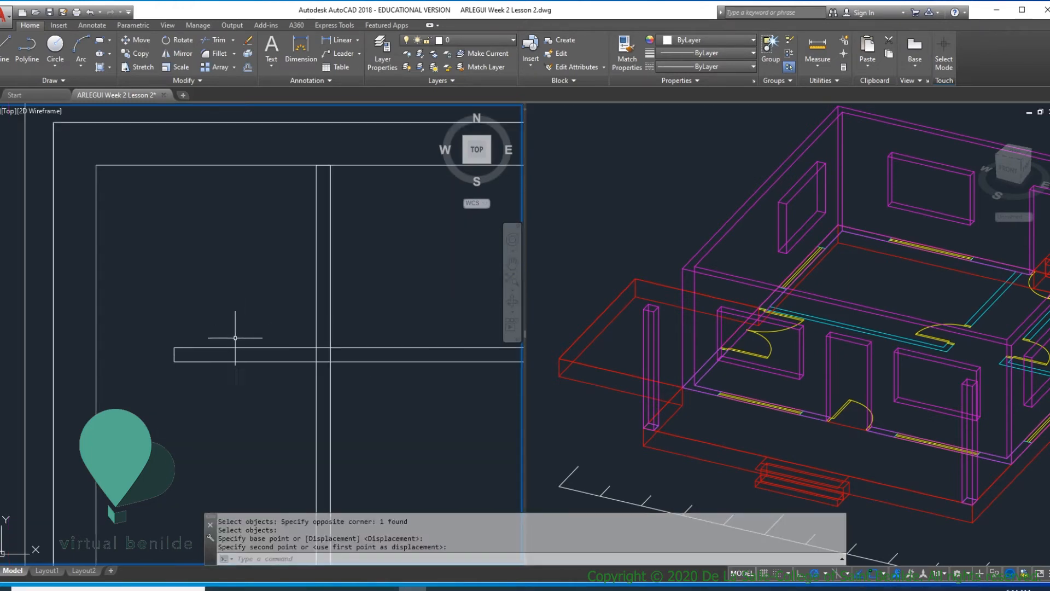
{"action": "key", "text": "Return"}
{"action": "left_click", "coordinate": [234, 369]}
{"action": "left_click", "coordinate": [181, 335]}
{"action": "key", "text": "Return"}
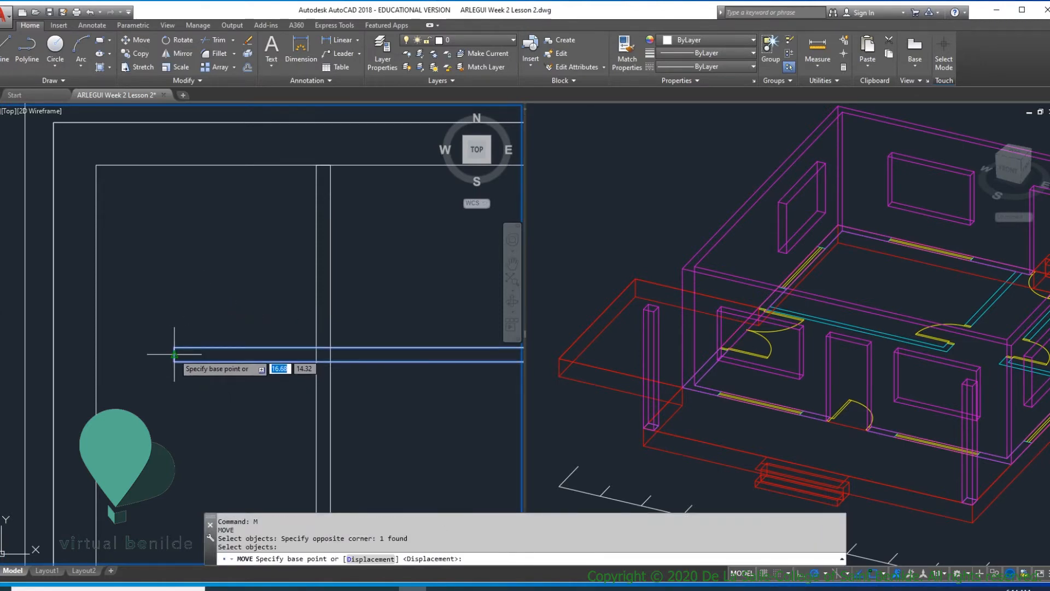
{"action": "left_click", "coordinate": [174, 355]}
{"action": "left_click", "coordinate": [97, 354]}
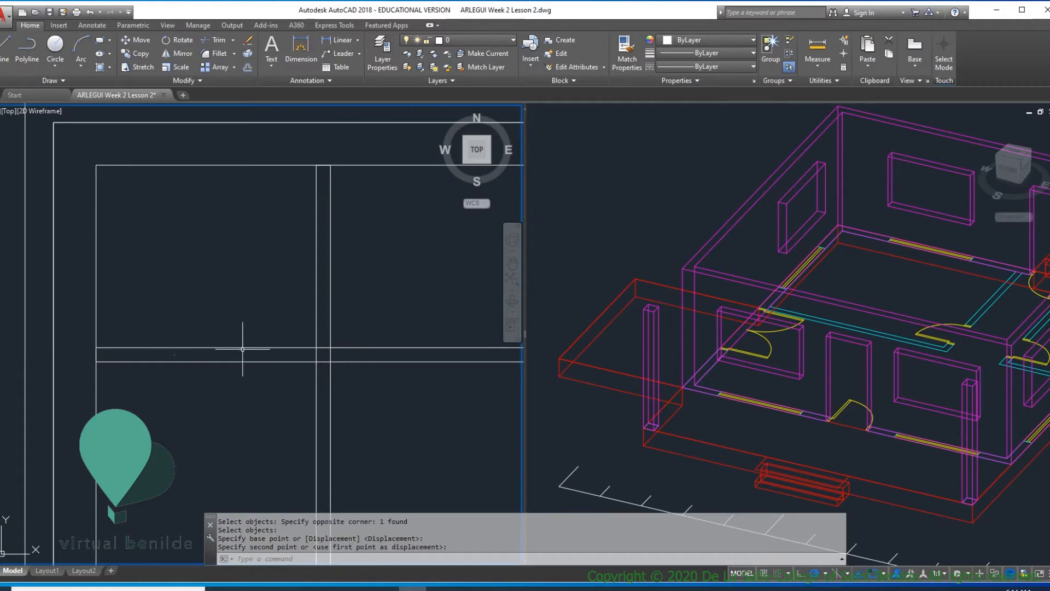
- Stretch both right-end corners of the horizontal bar back to the right edge of the sash opening
{"action": "scroll", "coordinate": [226, 352], "scroll_direction": "down", "scroll_amount": 4}
{"action": "scroll", "coordinate": [411, 355], "scroll_direction": "up", "scroll_amount": 2}
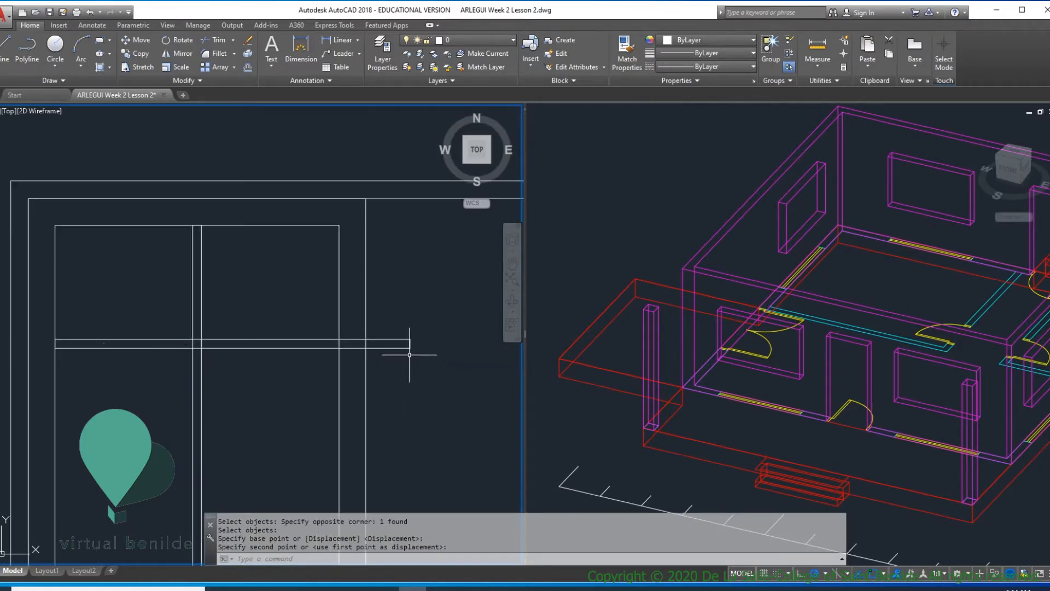
{"action": "scroll", "coordinate": [412, 355], "scroll_direction": "up", "scroll_amount": 2}
{"action": "left_click", "coordinate": [408, 337]}
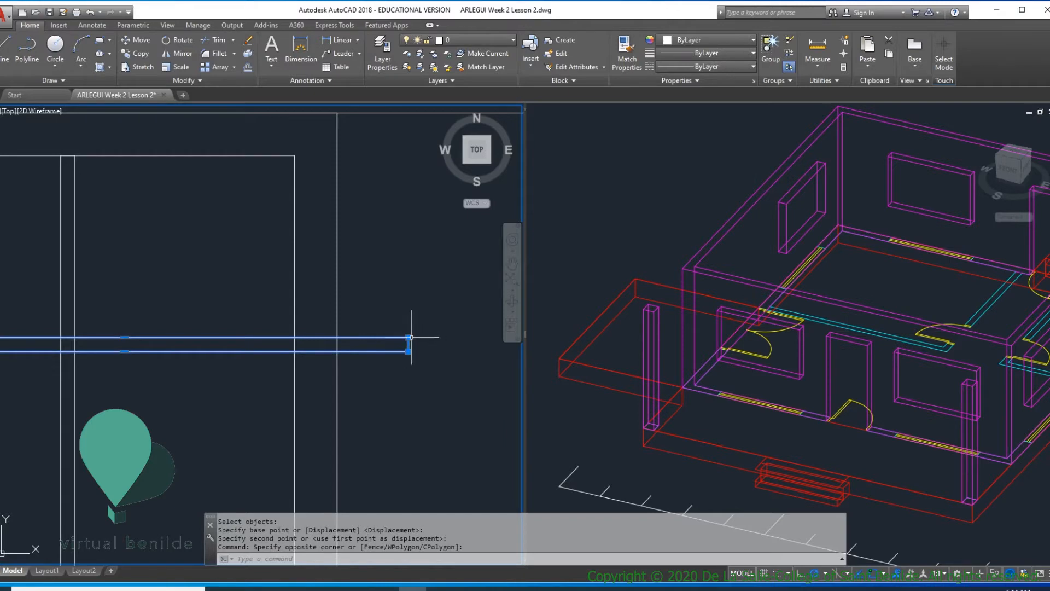
{"action": "left_click", "coordinate": [408, 337]}
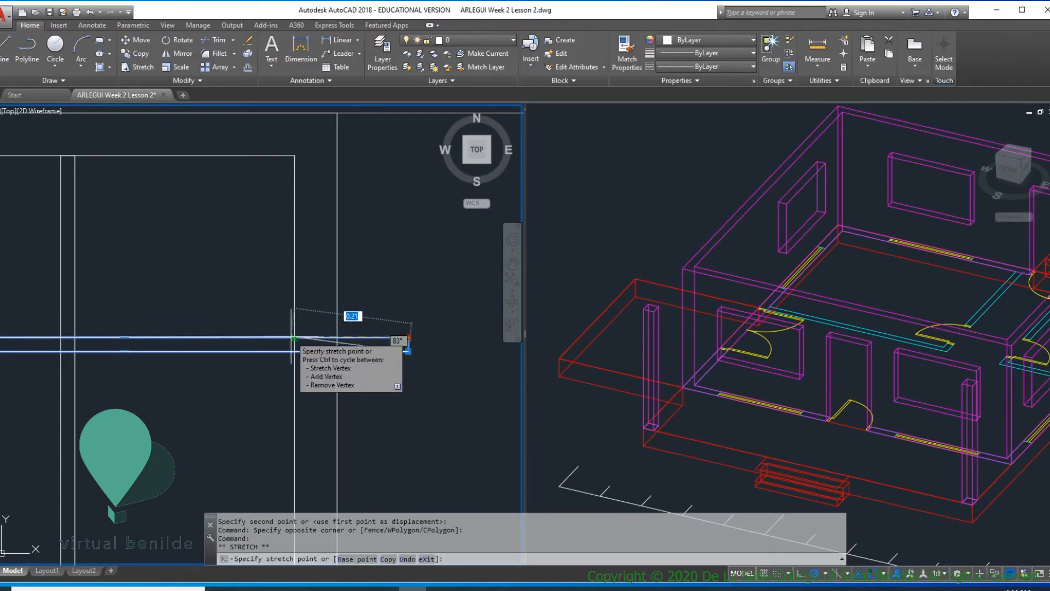
{"action": "left_click", "coordinate": [408, 351]}
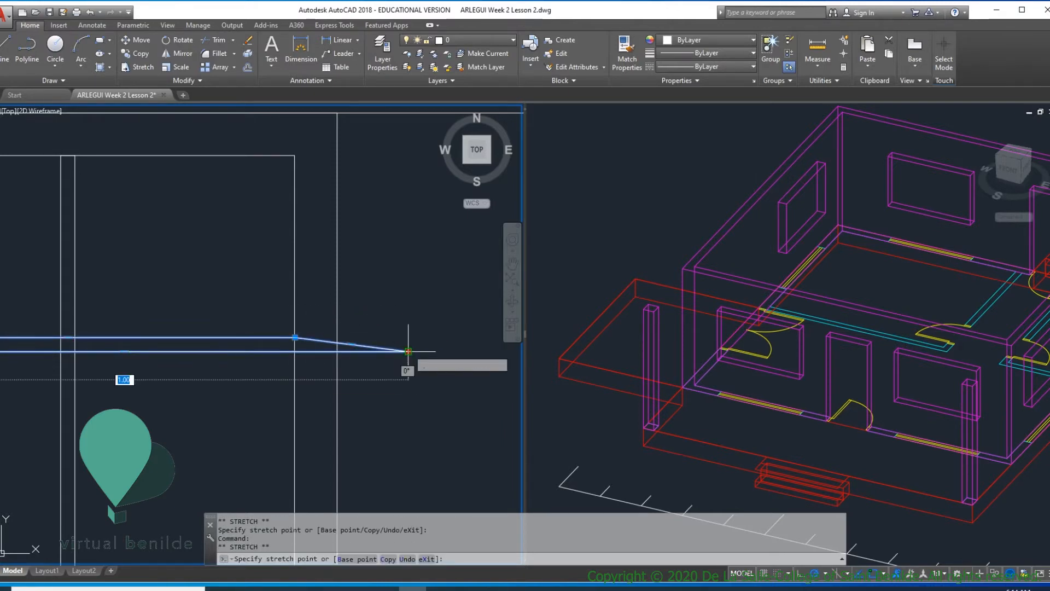
{"action": "left_click", "coordinate": [295, 352]}
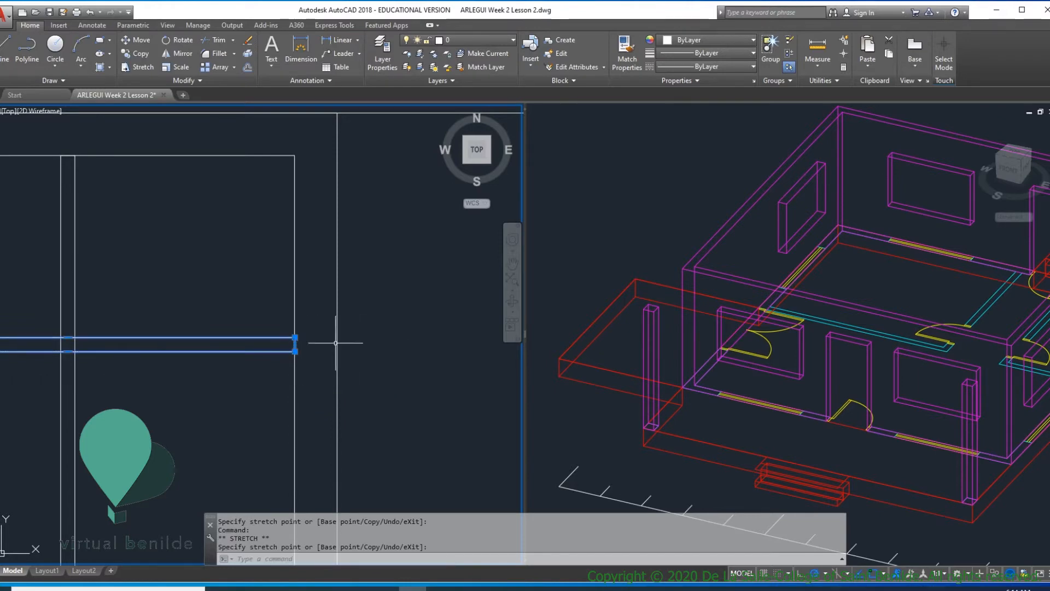
{"action": "scroll", "coordinate": [290, 347], "scroll_direction": "down", "scroll_amount": 4}
{"action": "middle_click_drag", "start_coordinate": [270, 360], "coordinate": [270, 300]}
{"action": "key", "text": "Escape"}
- Copy the horizontal bar from the upper division point to the lower division point, and save the drawing
{"action": "middle_click_drag", "start_coordinate": [172, 321], "coordinate": [231, 309]}
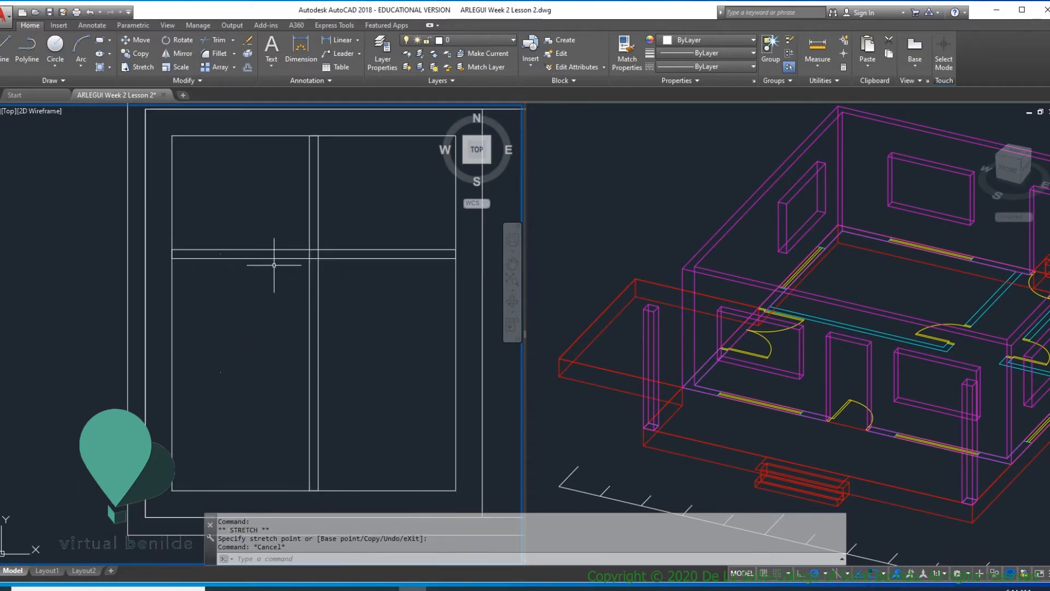
{"action": "type", "text": "co"}
{"action": "key", "text": "Return"}
{"action": "left_click", "coordinate": [292, 274]}
{"action": "left_click", "coordinate": [229, 224]}
{"action": "scroll", "coordinate": [236, 254], "scroll_direction": "up", "scroll_amount": 2}
{"action": "key", "text": "Return"}
{"action": "left_click", "coordinate": [244, 252]}
{"action": "scroll", "coordinate": [244, 274], "scroll_direction": "down", "scroll_amount": 4}
{"action": "scroll", "coordinate": [244, 312], "scroll_direction": "up", "scroll_amount": 4}
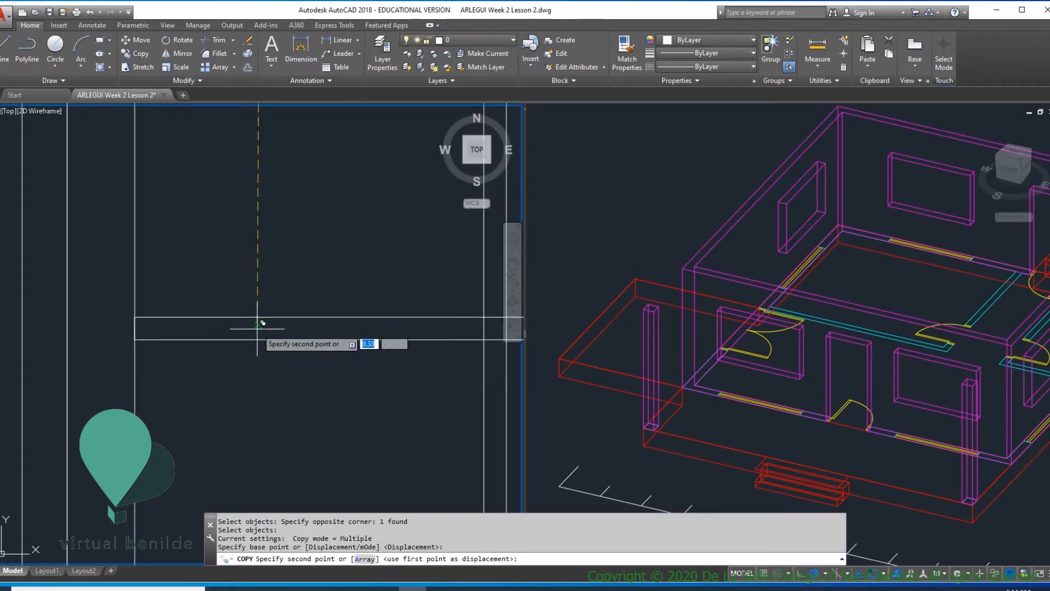
{"action": "scroll", "coordinate": [308, 323], "scroll_direction": "down", "scroll_amount": 4}
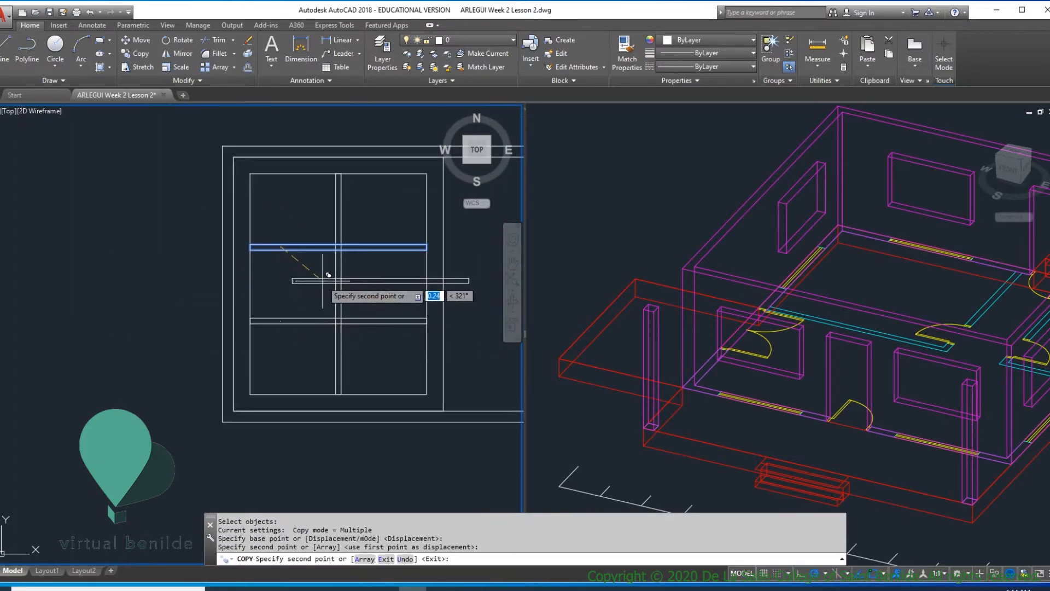
{"action": "left_click", "coordinate": [307, 322]}
{"action": "key", "text": "Return"}
{"action": "middle_click_drag", "start_coordinate": [413, 301], "coordinate": [356, 342]}
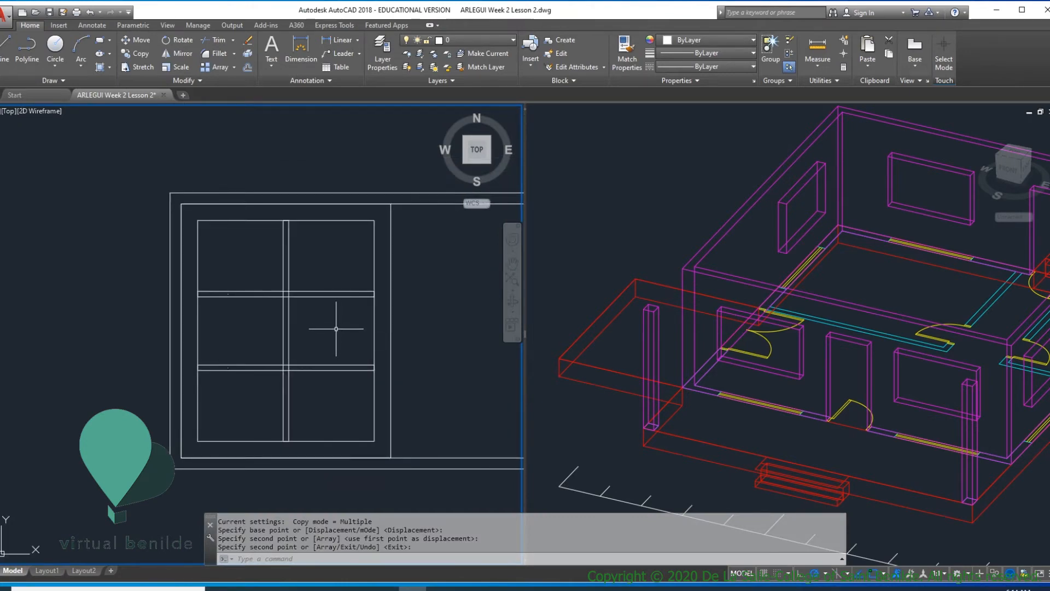
{"action": "key", "text": "Return"}
{"action": "key", "text": "ctrl+s"}
- In the 3D view, copy the two outer window frame rectangles about 3.61 units away at 270°, clear of the original window
{"action": "scroll", "coordinate": [276, 323], "scroll_direction": "down", "scroll_amount": 3}
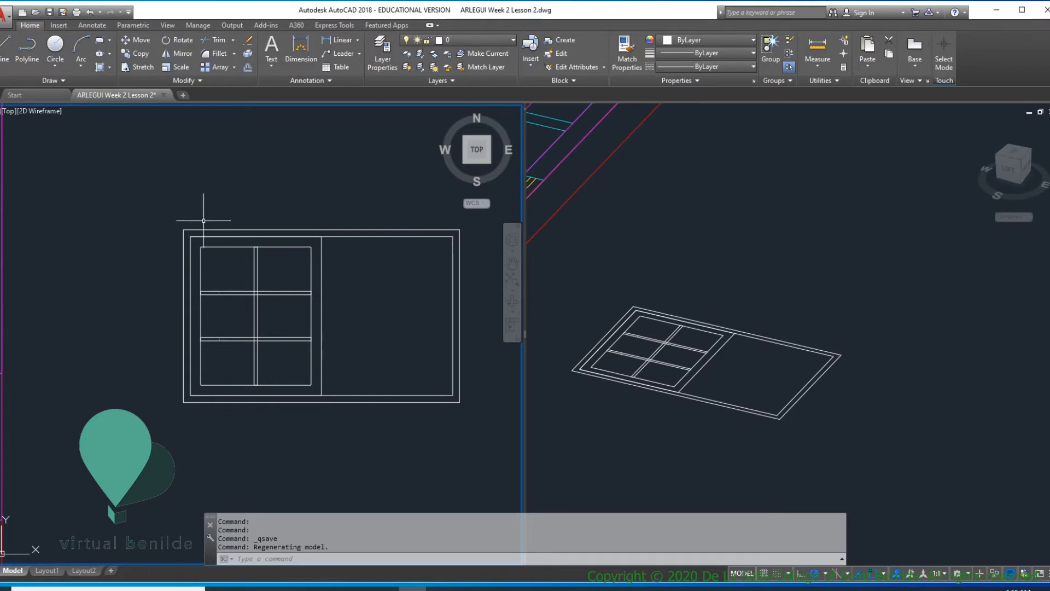
{"action": "left_click", "coordinate": [723, 390]}
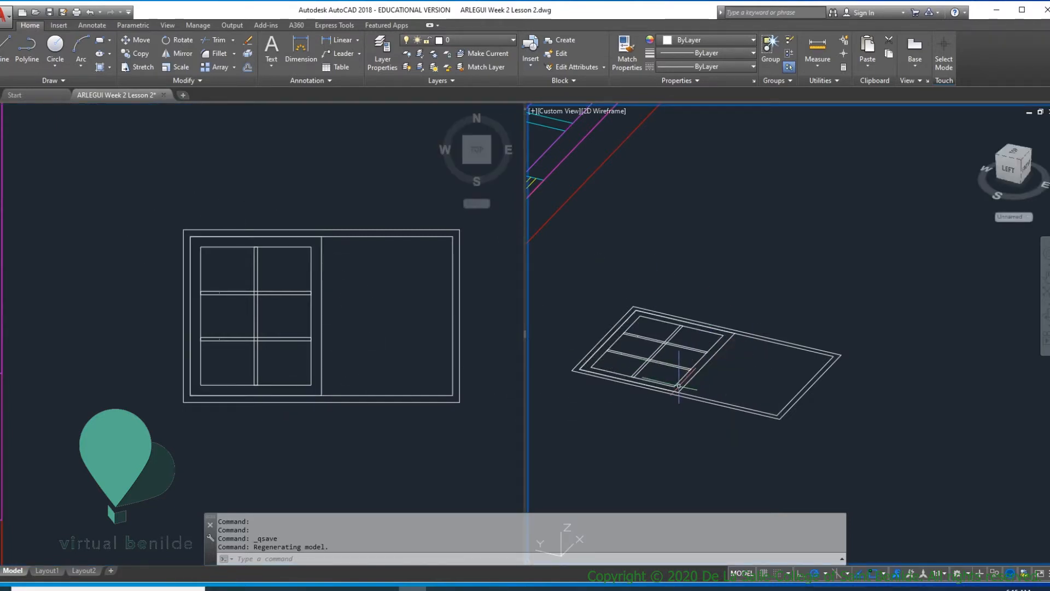
{"action": "scroll", "coordinate": [743, 351], "scroll_direction": "down", "scroll_amount": 2}
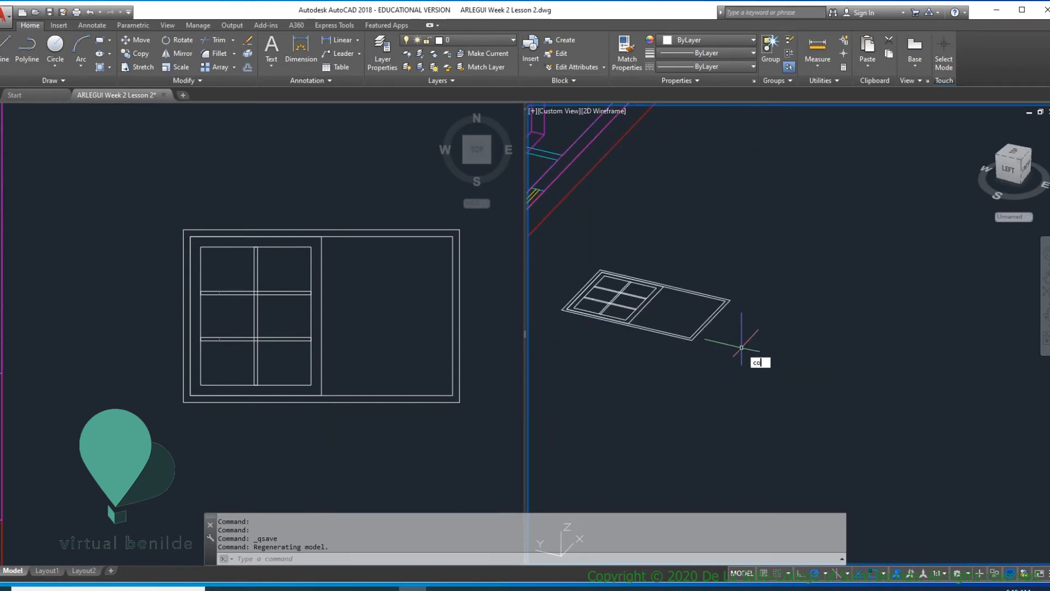
{"action": "key", "text": "Return"}
{"action": "left_click", "coordinate": [761, 351]}
{"action": "left_click", "coordinate": [683, 308]}
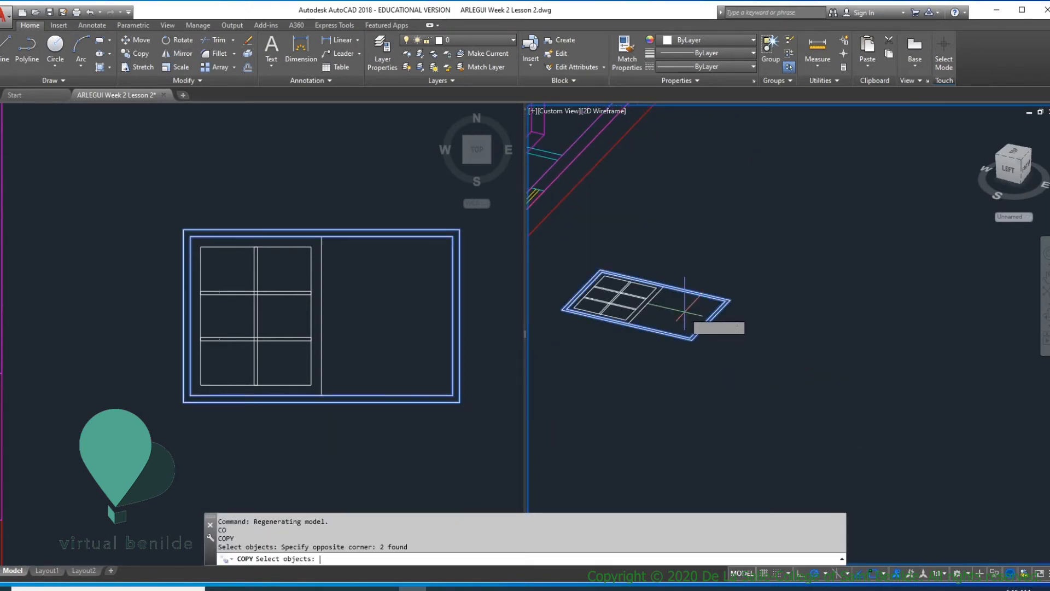
{"action": "key", "text": "Return"}
{"action": "left_click", "coordinate": [727, 322]}
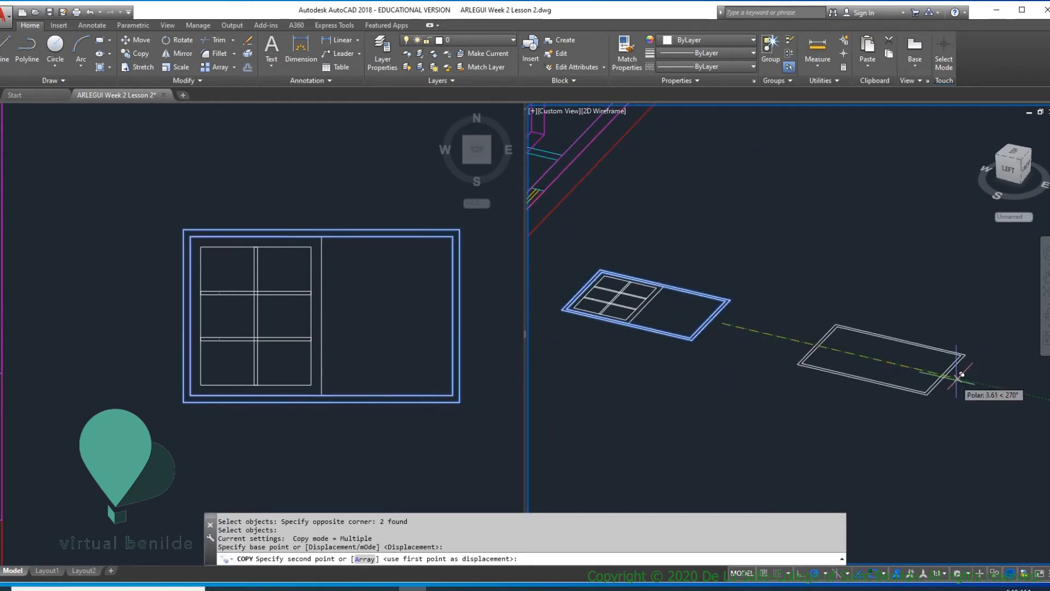
{"action": "left_click", "coordinate": [959, 377]}
{"action": "key", "text": "Return"}
{"action": "scroll", "coordinate": [945, 383], "scroll_direction": "up", "scroll_amount": 5}
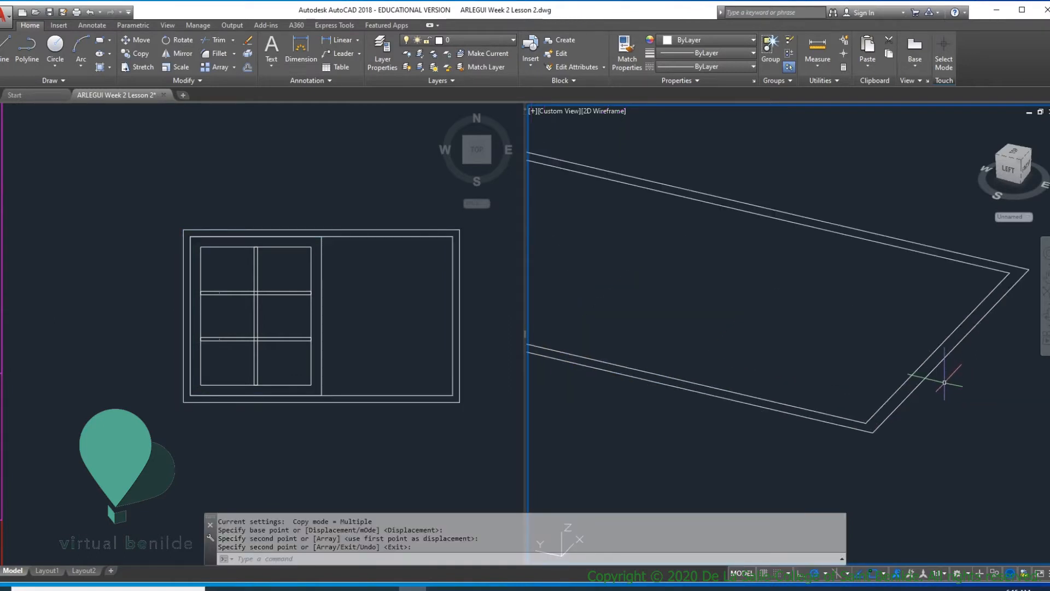
{"action": "scroll", "coordinate": [945, 382], "scroll_direction": "down", "scroll_amount": 4}
{"action": "middle_click_drag", "start_coordinate": [943, 382], "coordinate": [932, 397]}
{"action": "scroll", "coordinate": [932, 396], "scroll_direction": "up", "scroll_amount": 4}
{"action": "scroll", "coordinate": [934, 389], "scroll_direction": "down", "scroll_amount": 2}
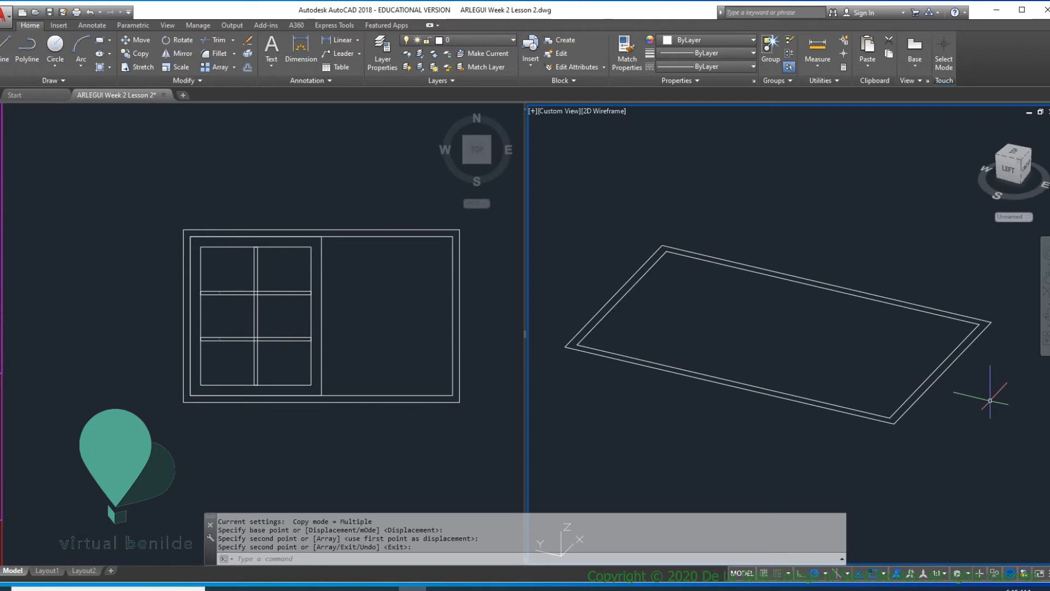
- Examine the house model and the copied window frame outlines in the plan and 3D views
{"action": "left_click", "coordinate": [398, 355]}
{"action": "middle_click_drag", "start_coordinate": [395, 330], "coordinate": [296, 314]}
{"action": "left_click", "coordinate": [672, 353]}
{"action": "scroll", "coordinate": [694, 355], "scroll_direction": "down", "scroll_amount": 5}
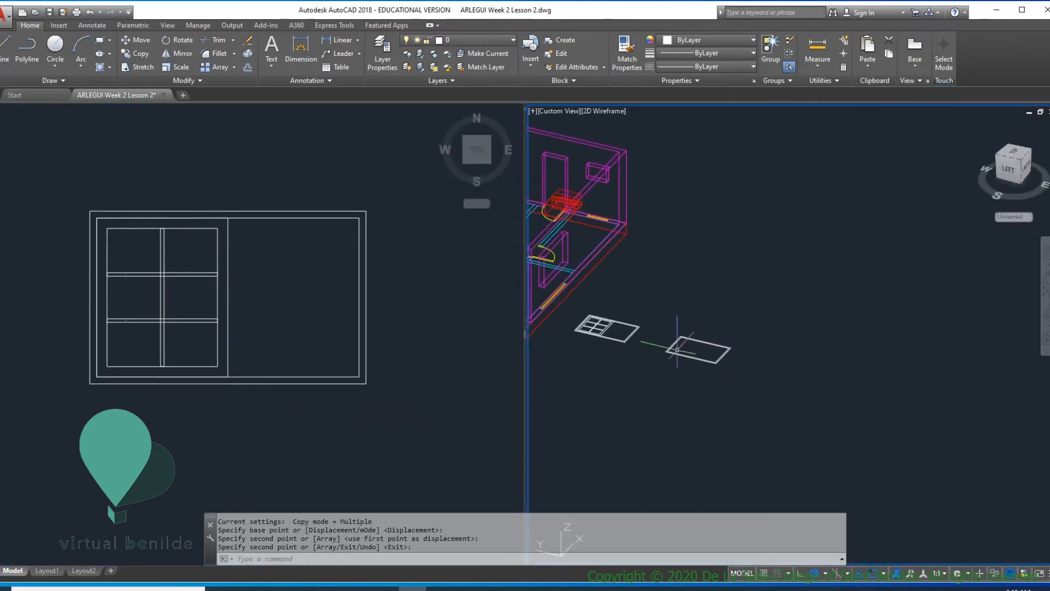
{"action": "scroll", "coordinate": [670, 339], "scroll_direction": "up", "scroll_amount": 4}
{"action": "scroll", "coordinate": [828, 392], "scroll_direction": "up", "scroll_amount": 2}
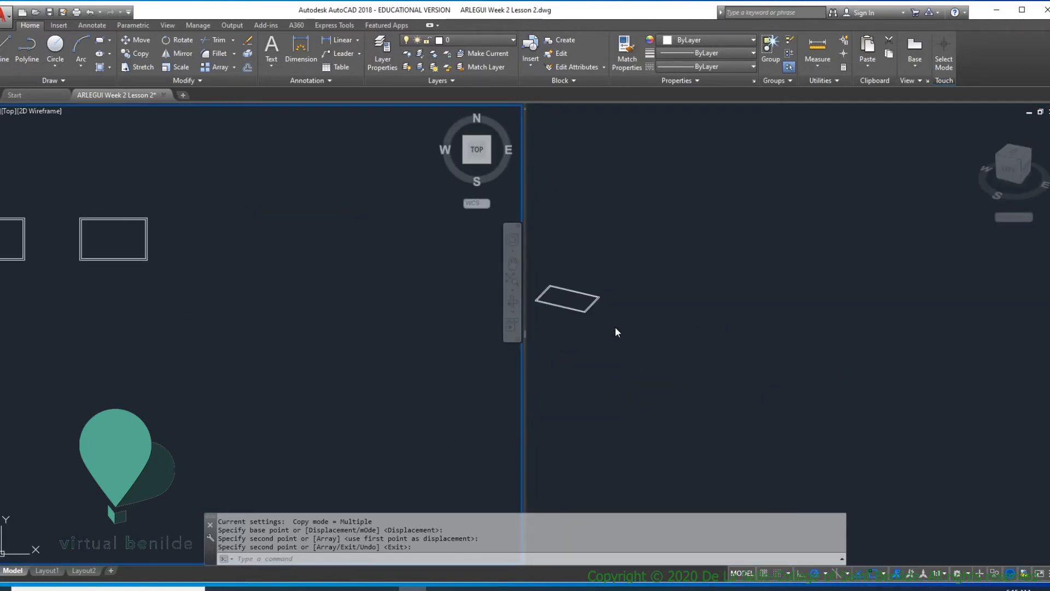
{"action": "left_click", "coordinate": [615, 327]}
{"action": "middle_click_drag", "start_coordinate": [578, 333], "coordinate": [819, 385]}
{"action": "middle_click_drag", "start_coordinate": [614, 333], "coordinate": [740, 352]}
{"action": "scroll", "coordinate": [670, 294], "scroll_direction": "up", "scroll_amount": 3}
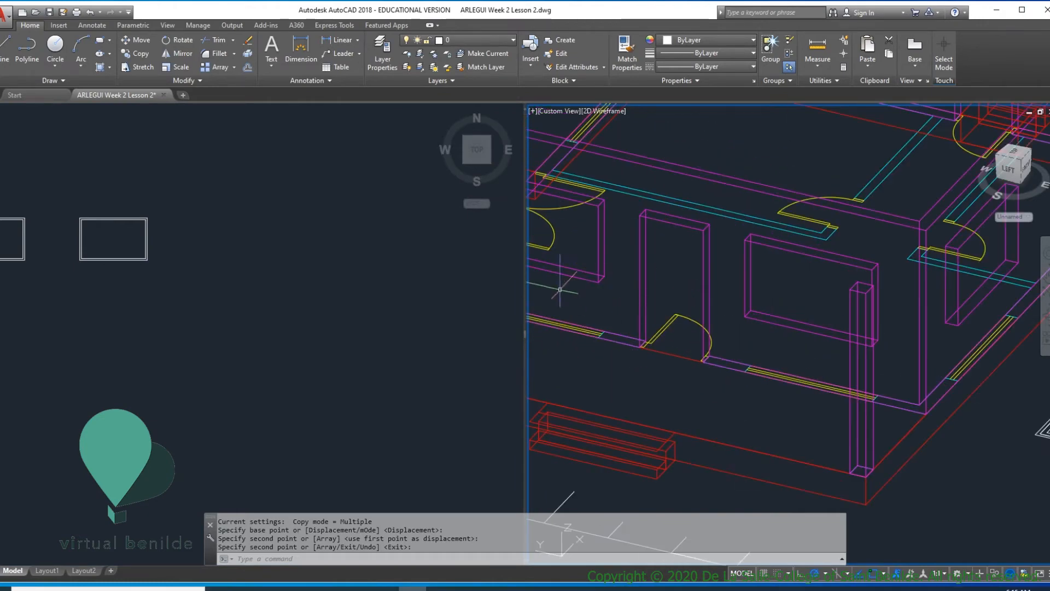
{"action": "scroll", "coordinate": [593, 229], "scroll_direction": "up", "scroll_amount": 2}
{"action": "scroll", "coordinate": [672, 300], "scroll_direction": "down", "scroll_amount": 5}
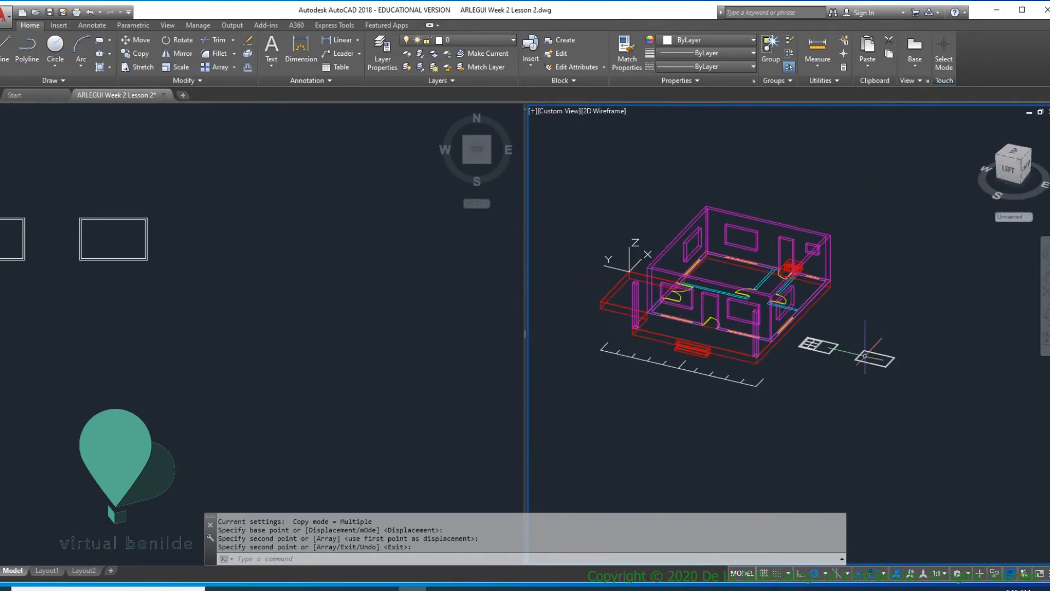
- Extrude the two copied outer window frame rectangles to a height of 0.2
{"action": "scroll", "coordinate": [865, 370], "scroll_direction": "up", "scroll_amount": 5}
{"action": "key", "text": "Return"}
{"action": "left_click", "coordinate": [889, 416]}
{"action": "left_click", "coordinate": [818, 349]}
{"action": "key", "text": "Return"}
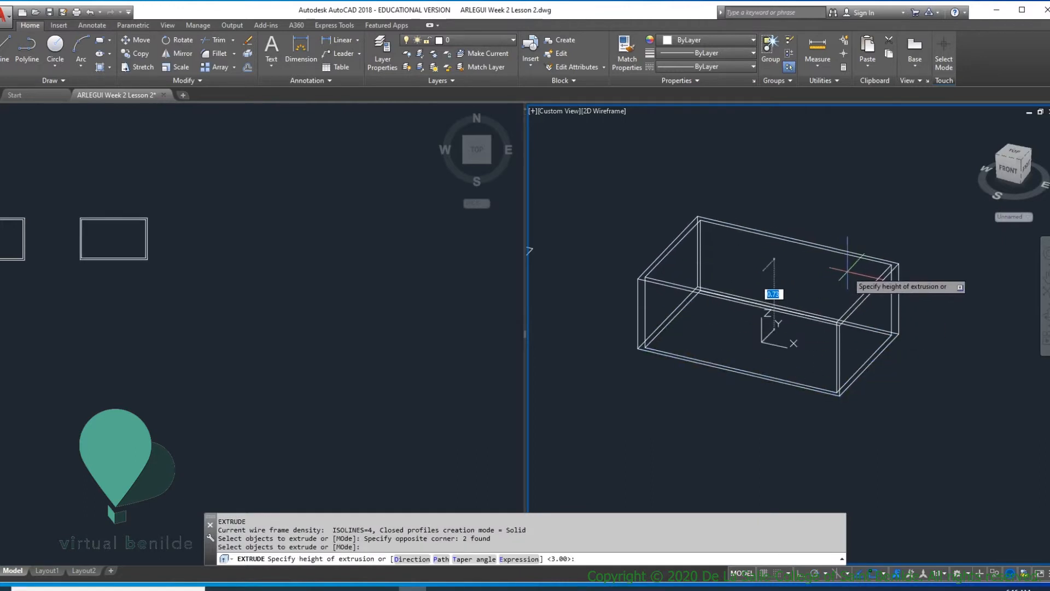
{"action": "type", "text": ".2"}
{"action": "key", "text": "Return"}
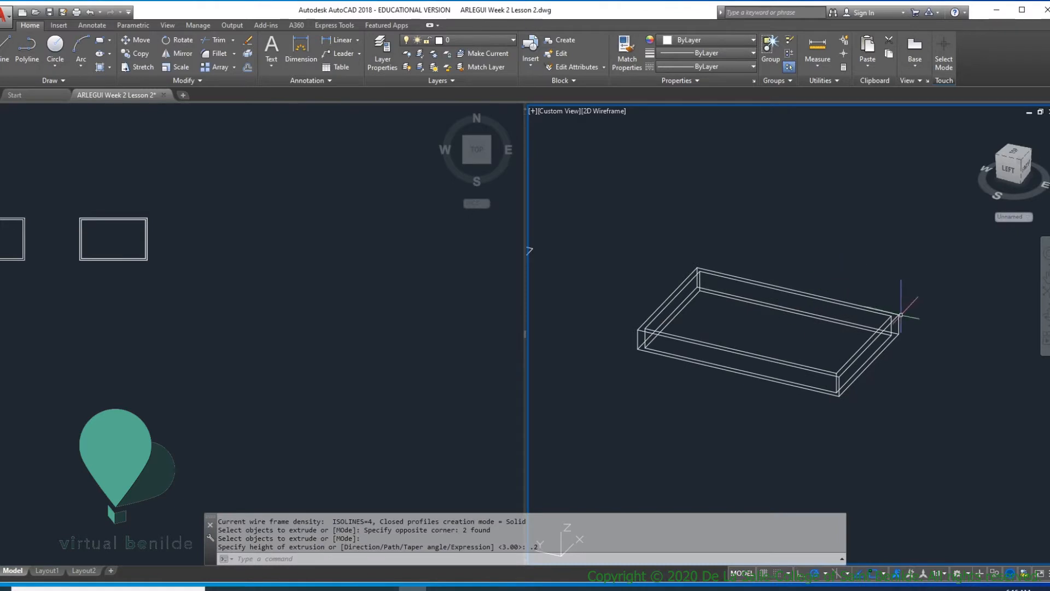
- Inspect the corners and edges of the two extruded window frame solids in the 3D view
{"action": "scroll", "coordinate": [901, 316], "scroll_direction": "up", "scroll_amount": 5}
{"action": "scroll", "coordinate": [1000, 353], "scroll_direction": "down", "scroll_amount": 3}
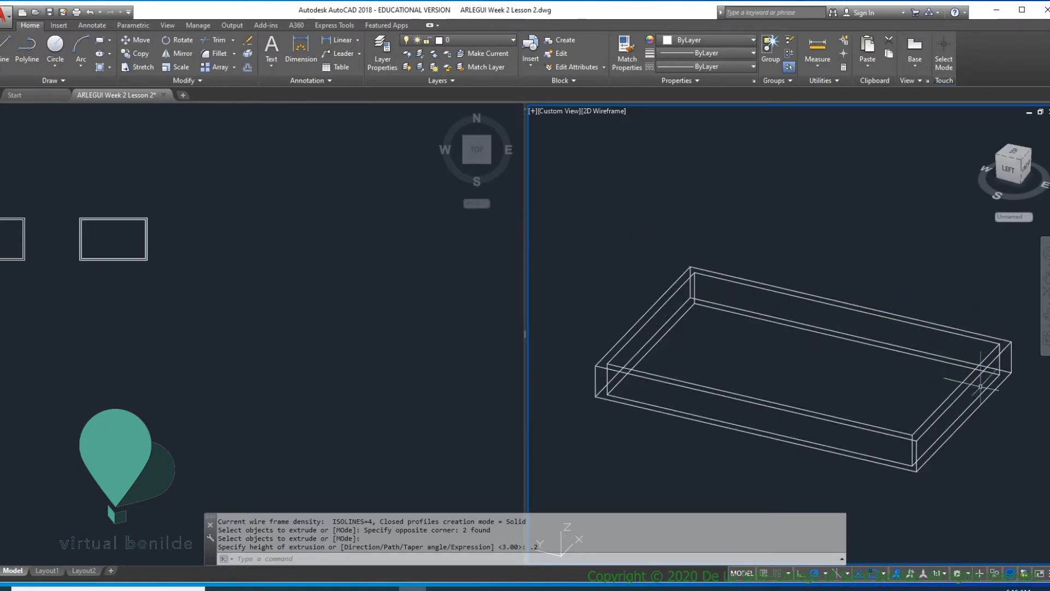
{"action": "scroll", "coordinate": [979, 356], "scroll_direction": "up", "scroll_amount": 3}
{"action": "scroll", "coordinate": [989, 343], "scroll_direction": "down", "scroll_amount": 3}
{"action": "left_click", "coordinate": [757, 251]}
{"action": "left_click", "coordinate": [728, 351]}
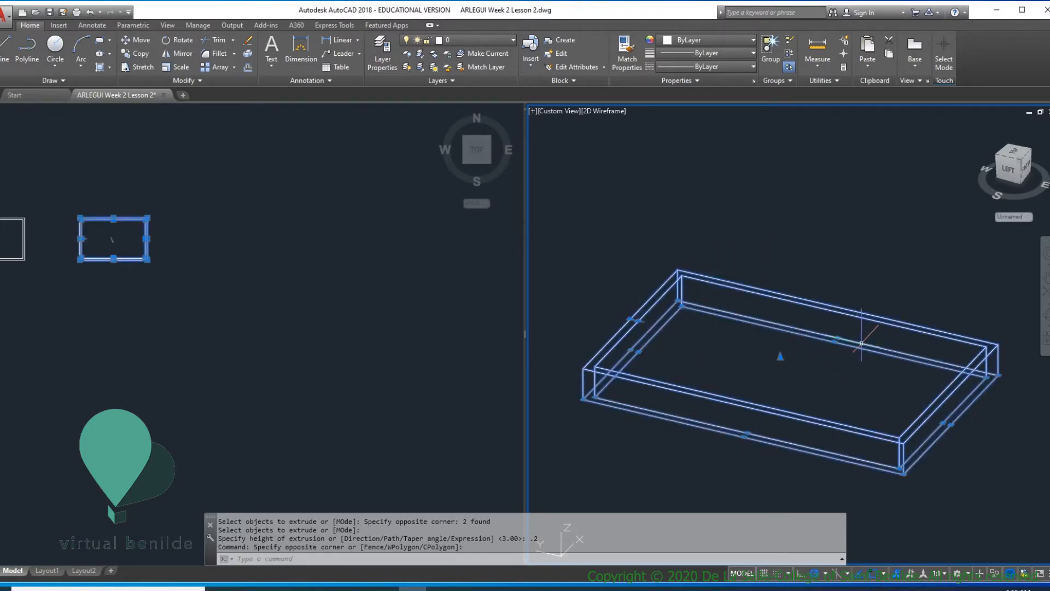
{"action": "key", "text": "Escape"}
{"action": "scroll", "coordinate": [892, 313], "scroll_direction": "up", "scroll_amount": 3}
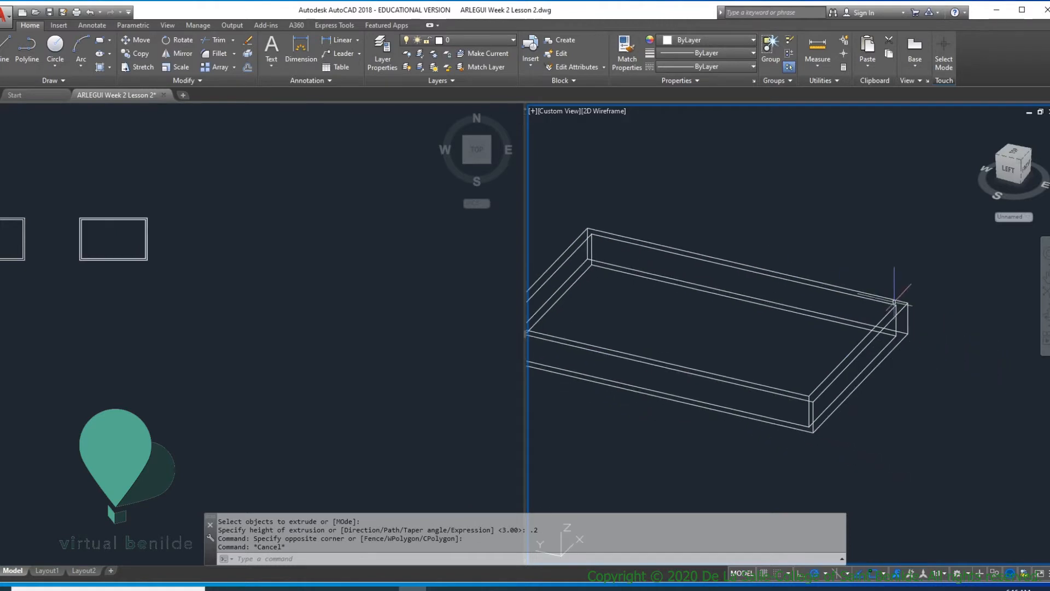
{"action": "scroll", "coordinate": [892, 313], "scroll_direction": "down", "scroll_amount": 5}
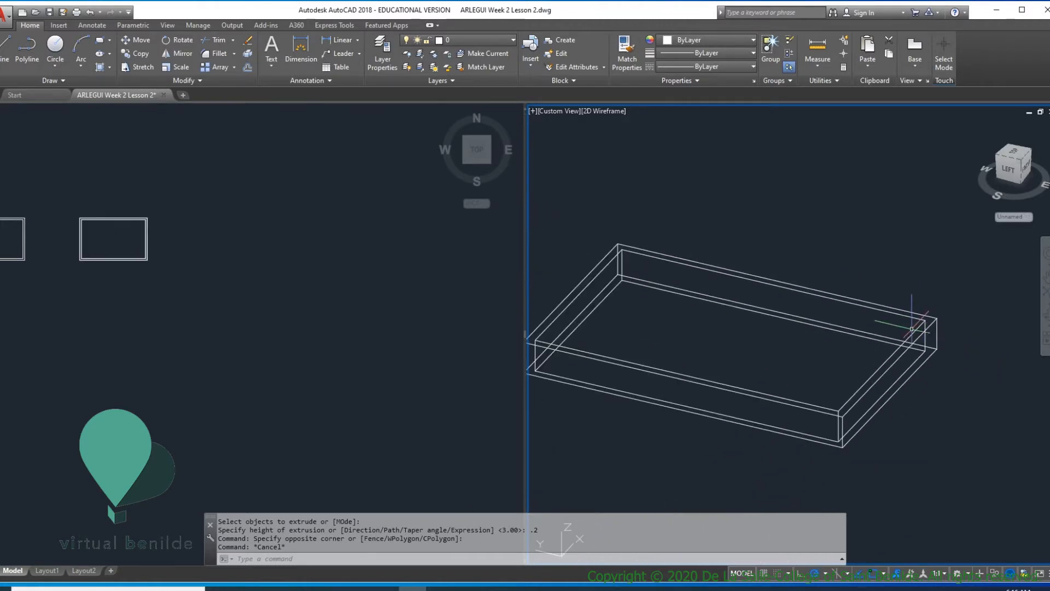
{"action": "middle_click_drag", "start_coordinate": [901, 325], "coordinate": [959, 326]}
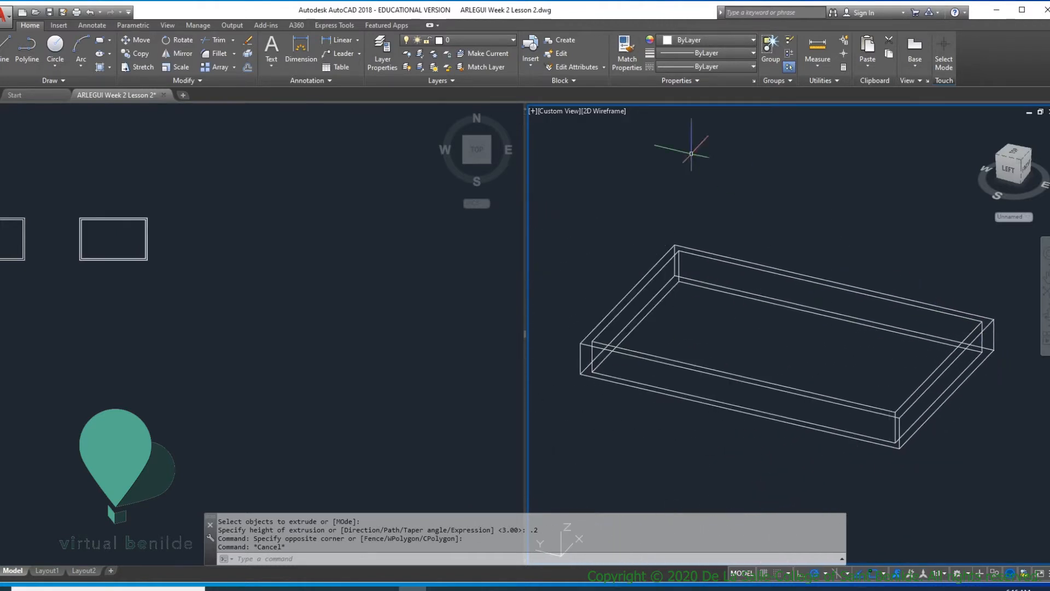
- Set the 3D view to the Conceptual visual style and orbit around the extruded frame
{"action": "left_click", "coordinate": [605, 111]}
{"action": "left_click", "coordinate": [629, 145]}
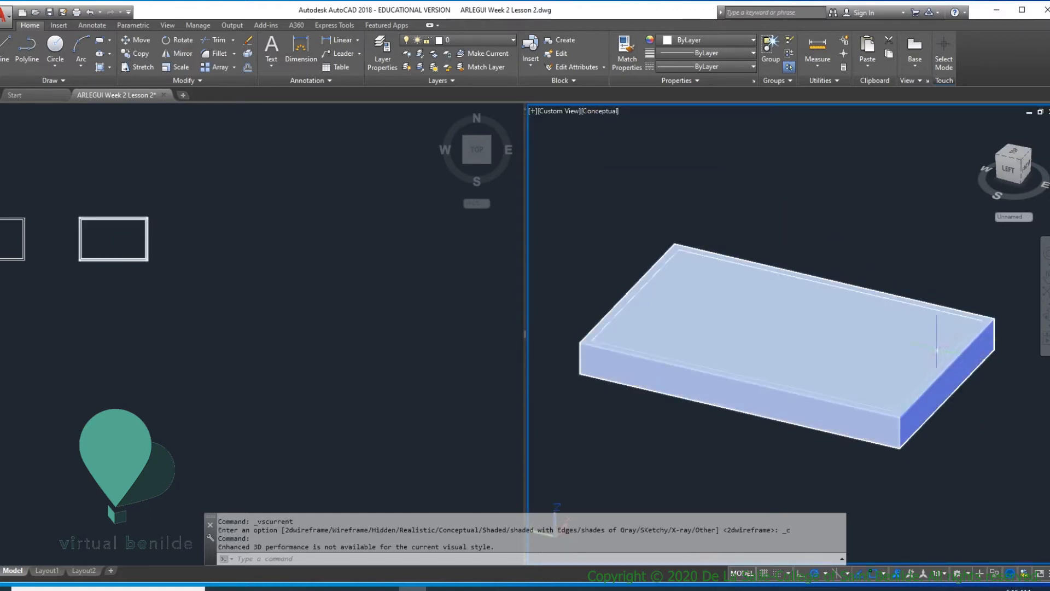
{"action": "middle_click_drag", "start_coordinate": [964, 356], "coordinate": [905, 359], "text": "shift"}
{"action": "key", "text": "Escape"}
{"action": "key", "text": "Escape"}
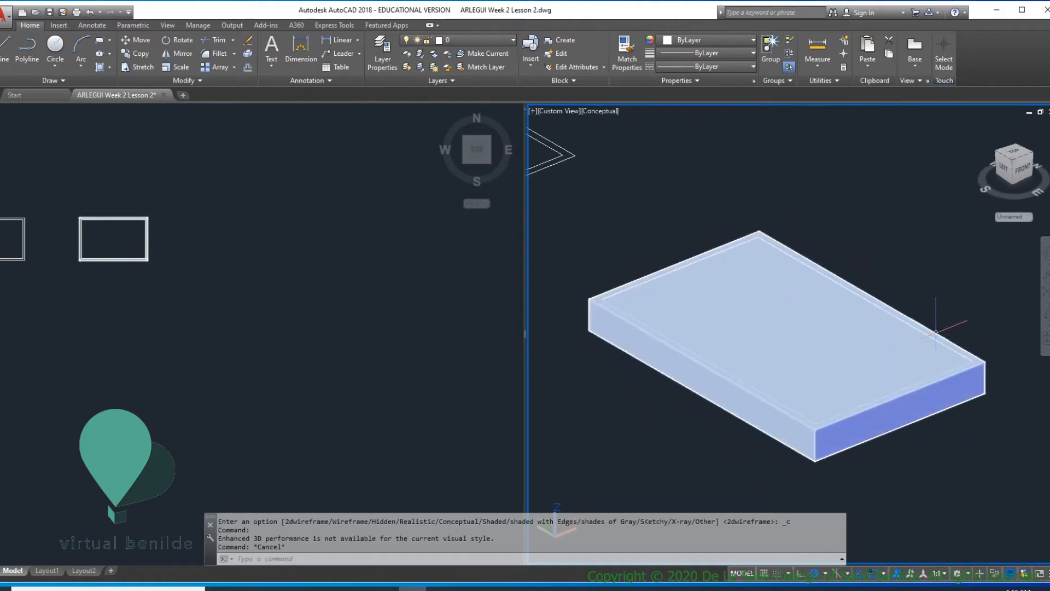
- Subtract the inner solid from the outer solid to hollow out the window frame, and save the drawing
{"action": "type", "text": "su"}
{"action": "key", "text": "Return"}
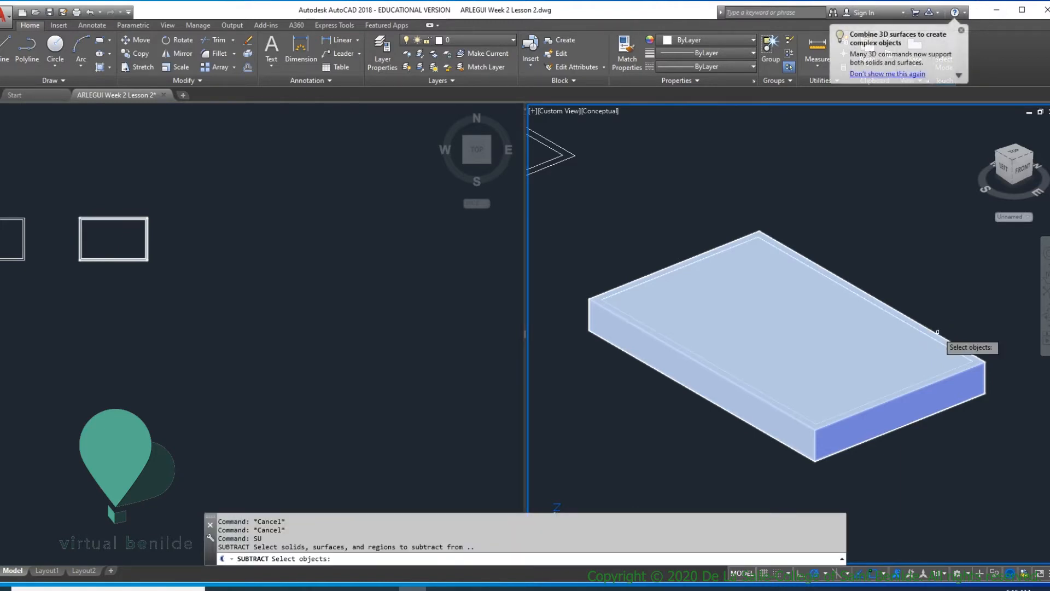
{"action": "left_click", "coordinate": [938, 335]}
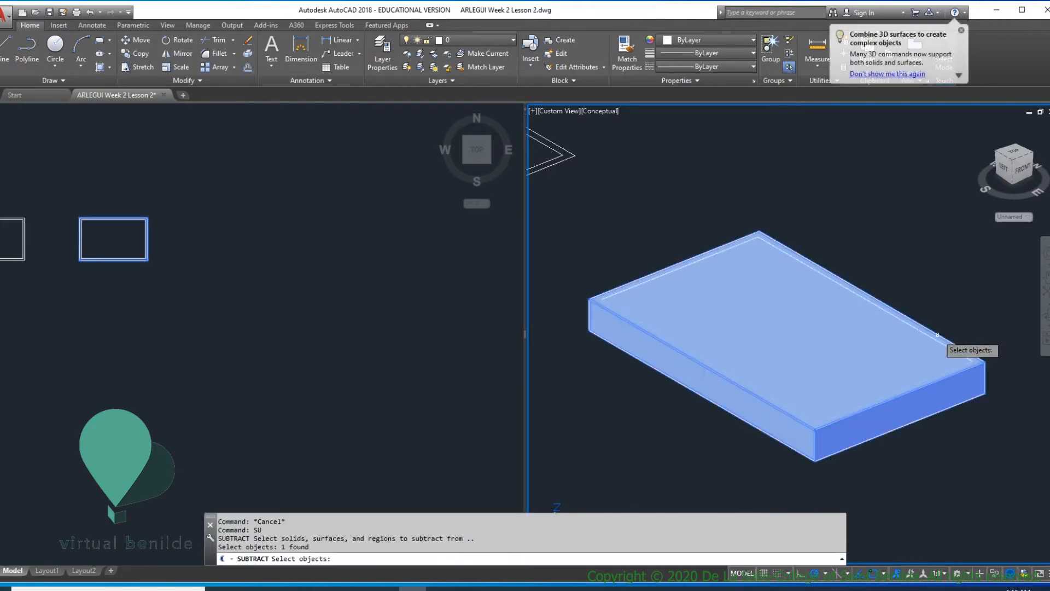
{"action": "key", "text": "Return"}
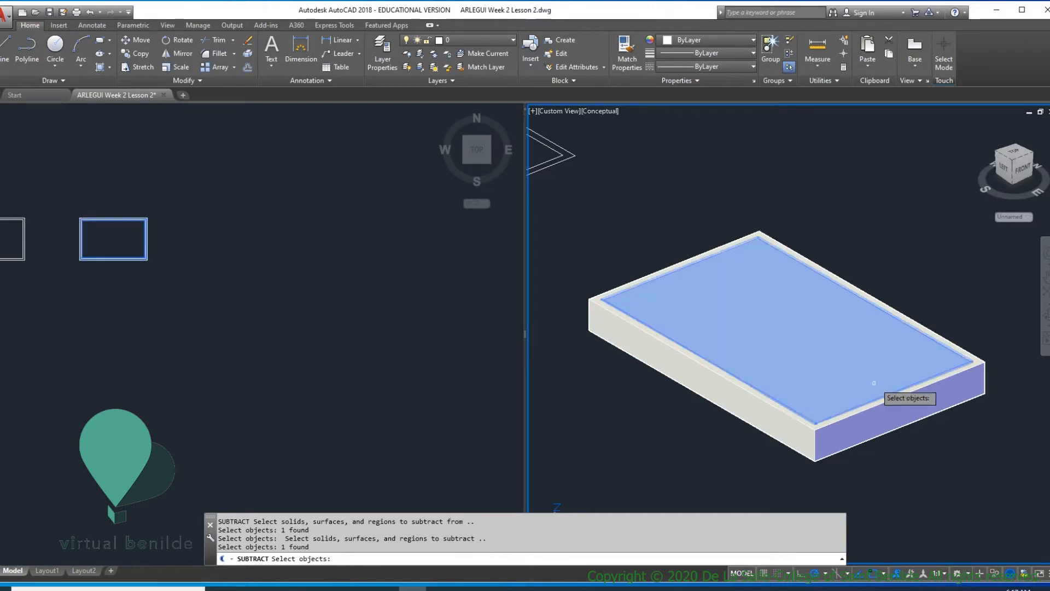
{"action": "left_click", "coordinate": [839, 390]}
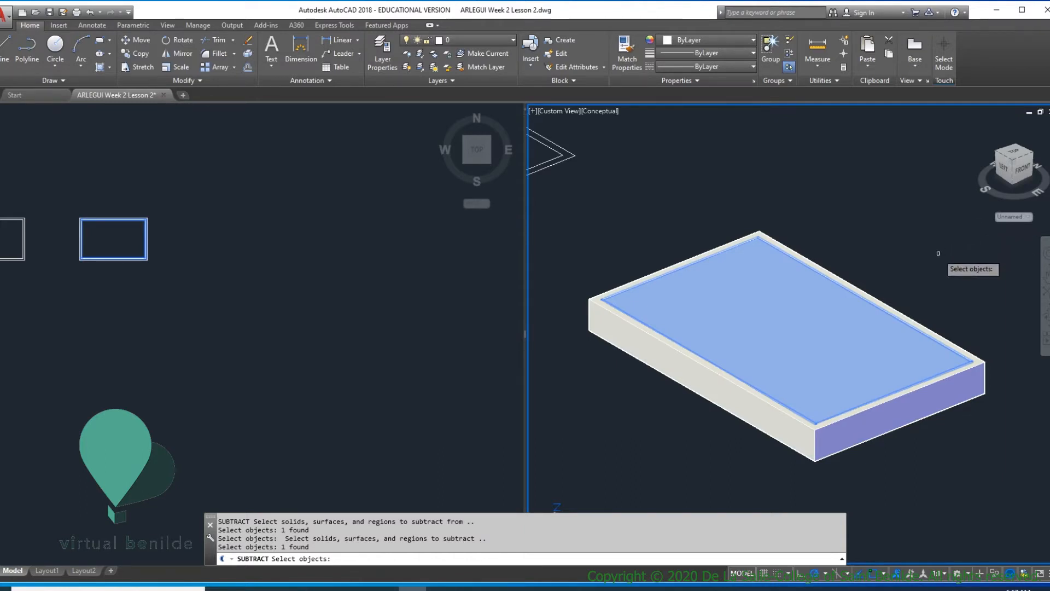
{"action": "key", "text": "Return"}
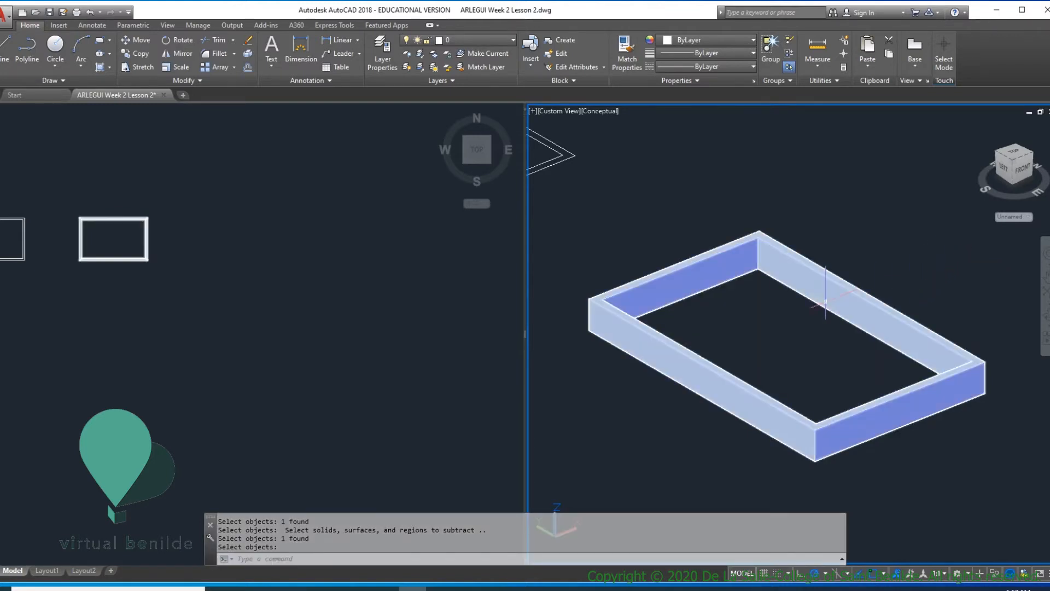
{"action": "key", "text": "ctrl+s"}
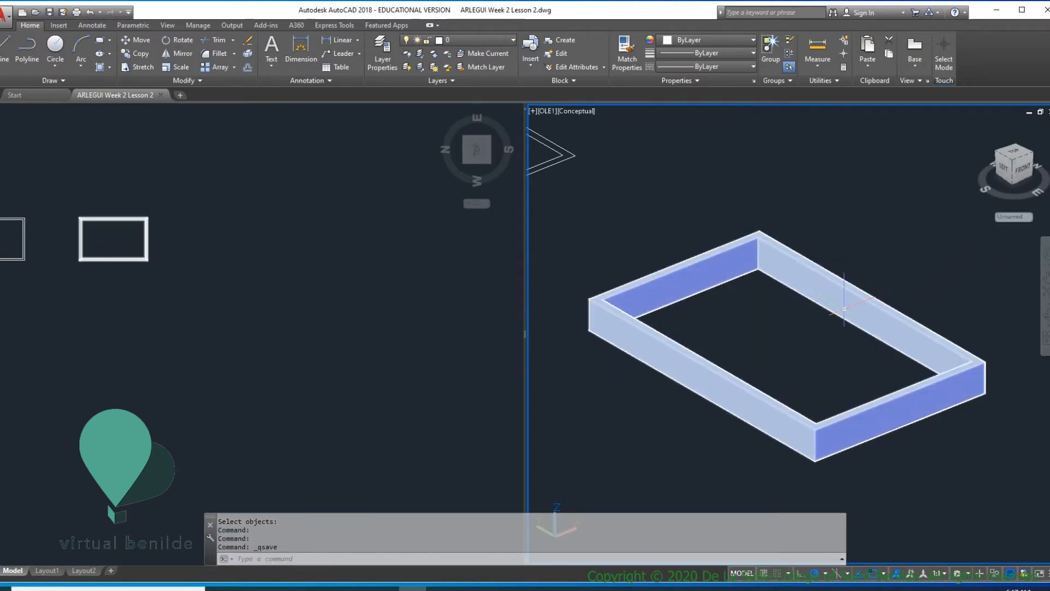
- In the top view, copy the outer and inner sash rectangles horizontally to the right, clear of the original window
{"action": "scroll", "coordinate": [829, 320], "scroll_direction": "down", "scroll_amount": 3}
{"action": "scroll", "coordinate": [779, 268], "scroll_direction": "up", "scroll_amount": 3}
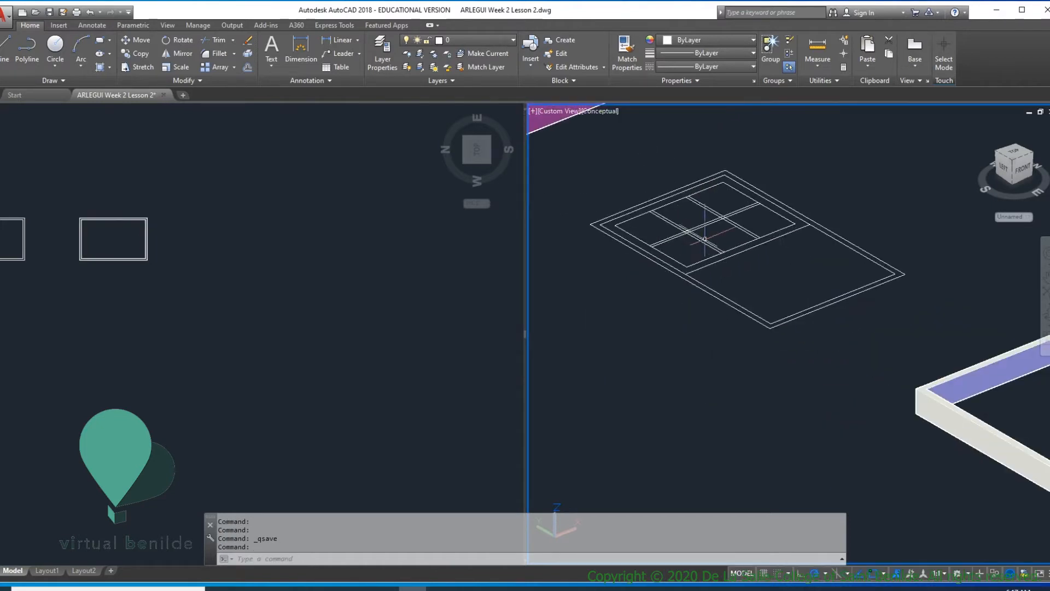
{"action": "scroll", "coordinate": [788, 265], "scroll_direction": "up", "scroll_amount": 2}
{"action": "middle_click_drag", "start_coordinate": [797, 277], "coordinate": [684, 290]}
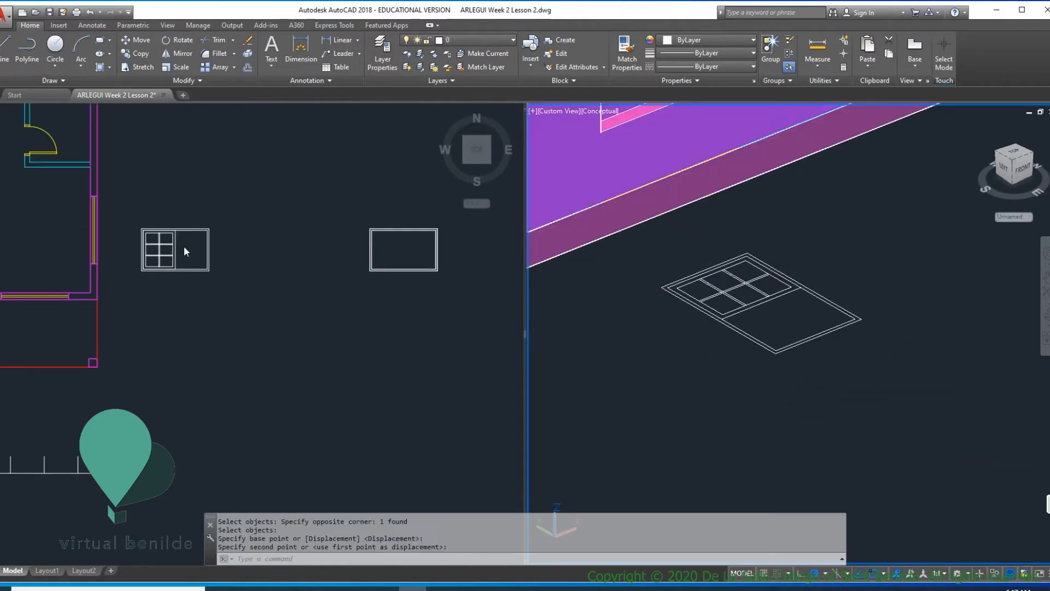
{"action": "scroll", "coordinate": [180, 246], "scroll_direction": "up", "scroll_amount": 6}
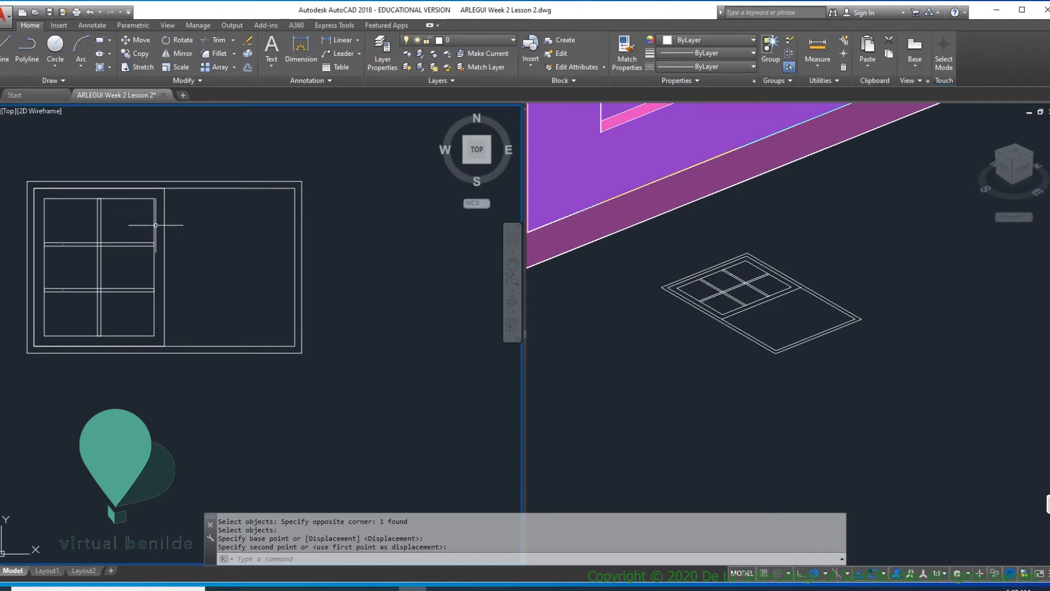
{"action": "type", "text": "co"}
{"action": "key", "text": "space"}
{"action": "left_click", "coordinate": [180, 204]}
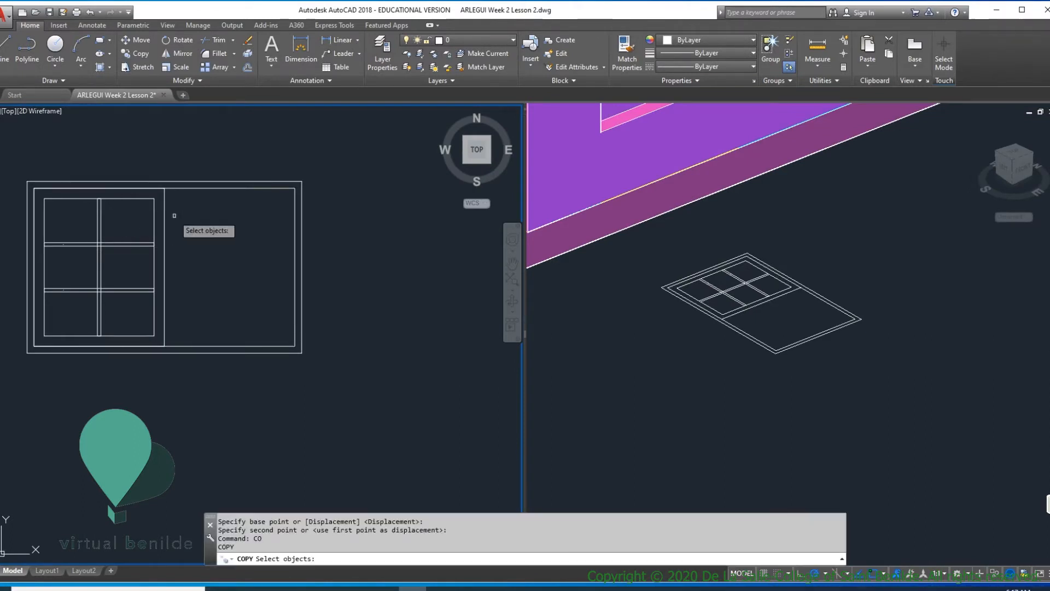
{"action": "left_click", "coordinate": [147, 212]}
{"action": "key", "text": "space"}
{"action": "left_click", "coordinate": [144, 229]}
{"action": "scroll", "coordinate": [368, 260], "scroll_direction": "down", "scroll_amount": 2}
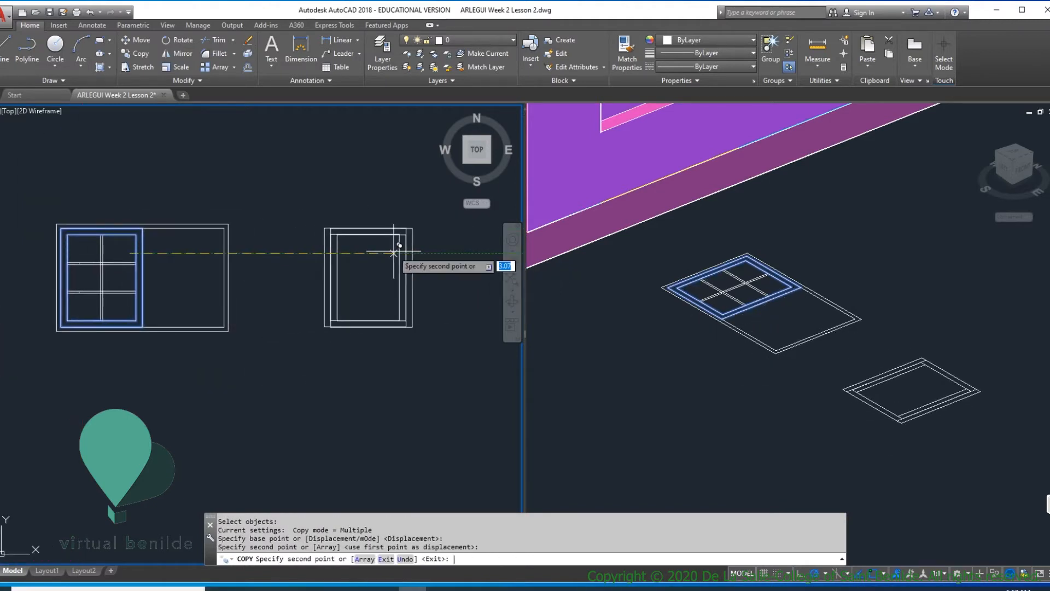
{"action": "left_click", "coordinate": [405, 246]}
{"action": "key", "text": "space"}
- Extrude the two copied sash rectangles to a height of 0.05 in the 3D view
{"action": "left_click", "coordinate": [1017, 388]}
{"action": "scroll", "coordinate": [931, 396], "scroll_direction": "up", "scroll_amount": 2}
{"action": "key", "text": "Escape"}
{"action": "key", "text": "Escape"}
{"action": "scroll", "coordinate": [941, 409], "scroll_direction": "up", "scroll_amount": 3}
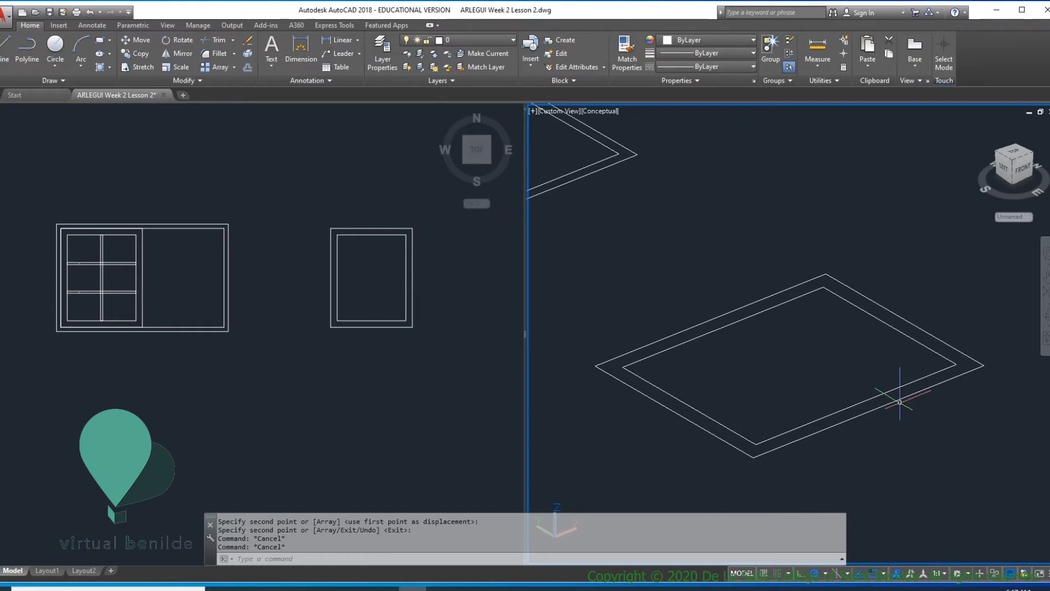
{"action": "type", "text": "t"}
{"action": "key", "text": "Return"}
{"action": "left_click", "coordinate": [851, 400]}
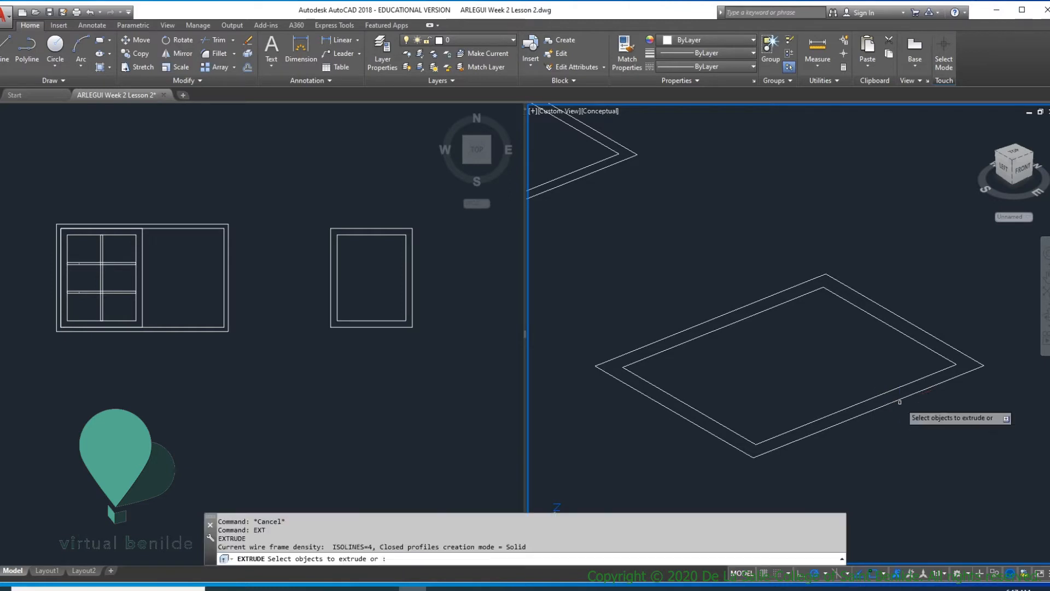
{"action": "left_click", "coordinate": [826, 428]}
{"action": "key", "text": "Return"}
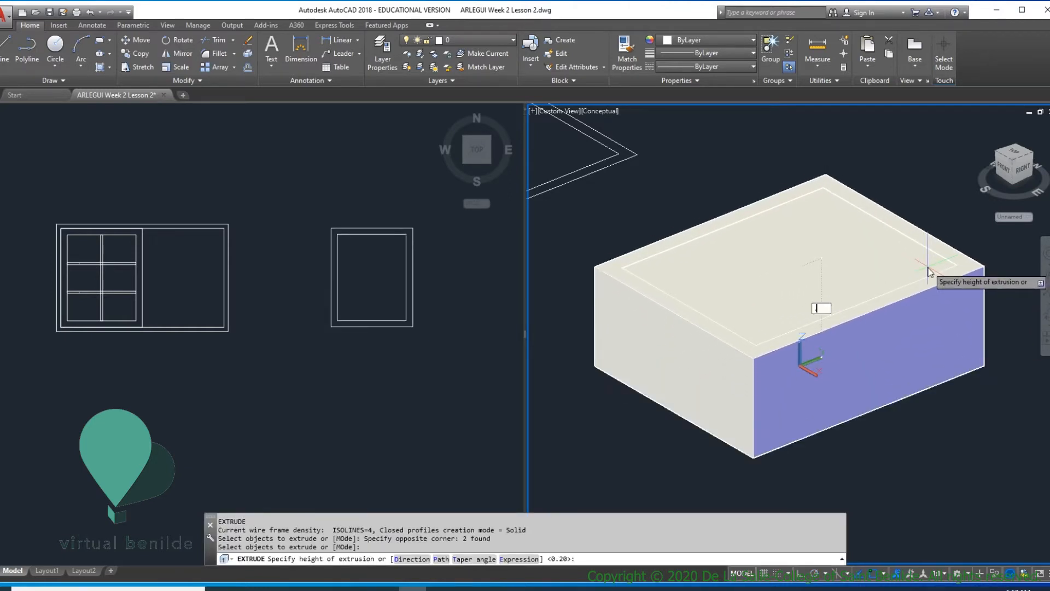
{"action": "type", "text": ".05"}
{"action": "key", "text": "Return"}
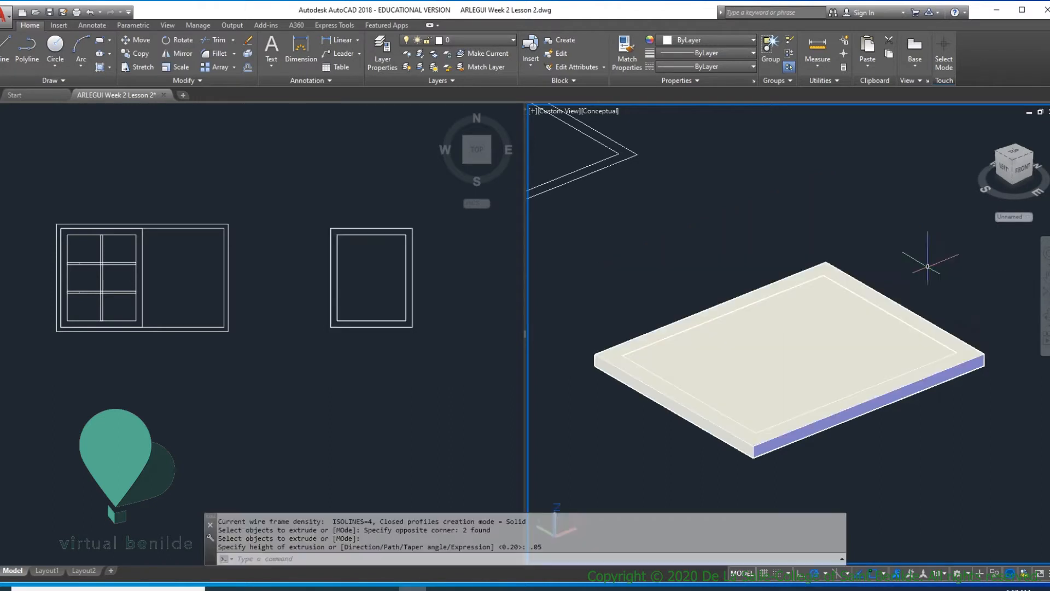
{"action": "type", "text": "su"}
{"action": "key", "text": "Return"}
{"action": "left_click", "coordinate": [925, 320]}
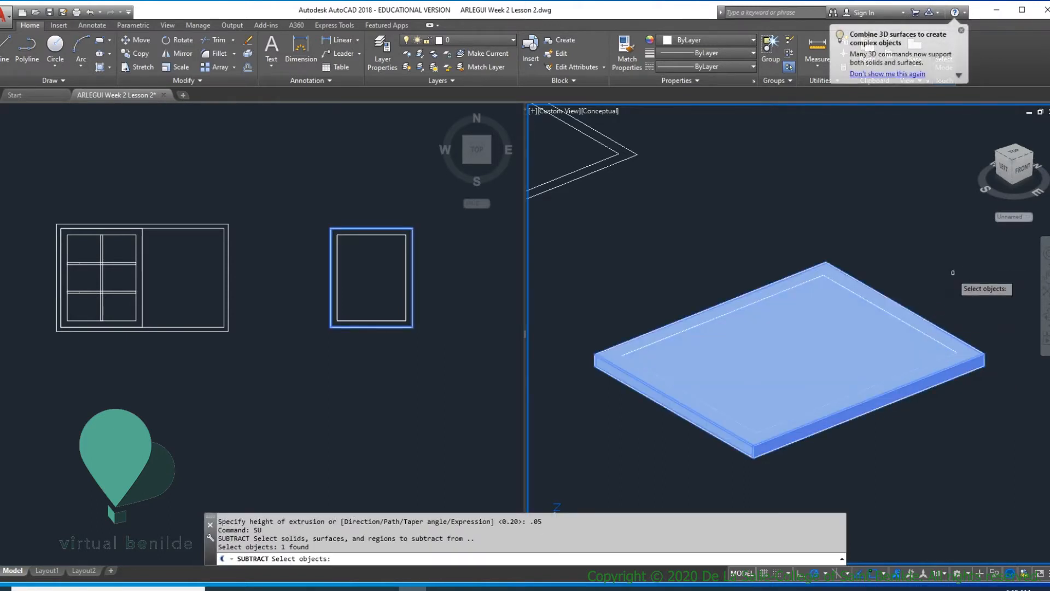
{"action": "key", "text": "Return"}
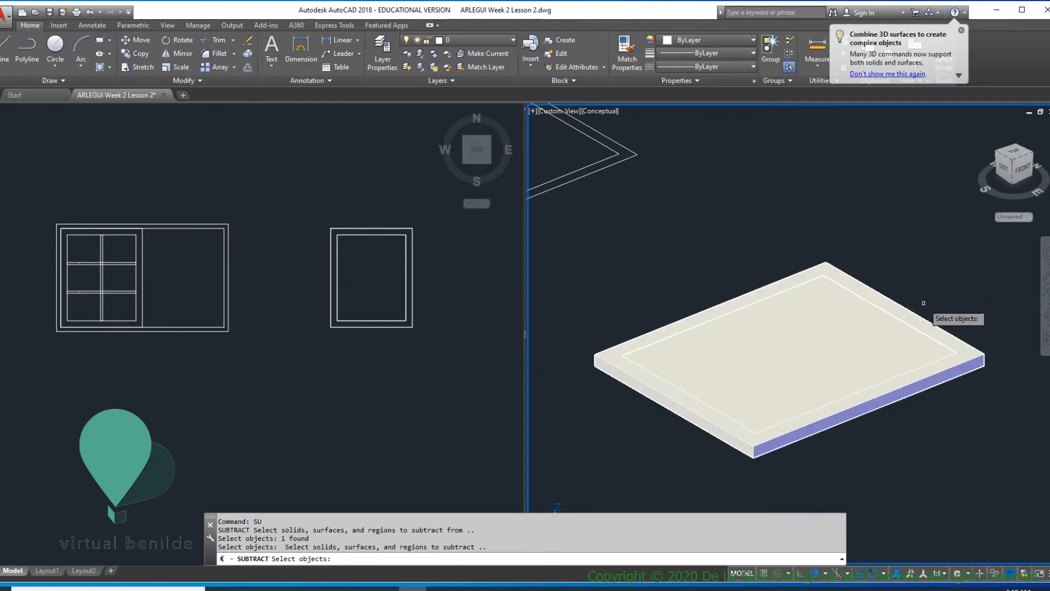
{"action": "left_click", "coordinate": [908, 324]}
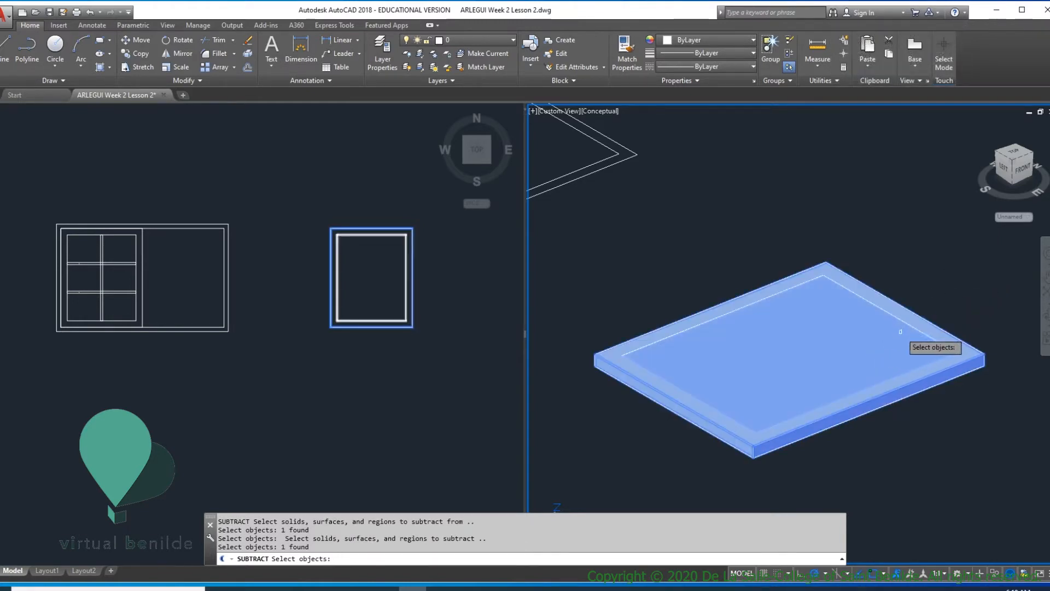
{"action": "left_click", "coordinate": [904, 329]}
{"action": "key", "text": "Escape"}
{"action": "key", "text": "Escape"}
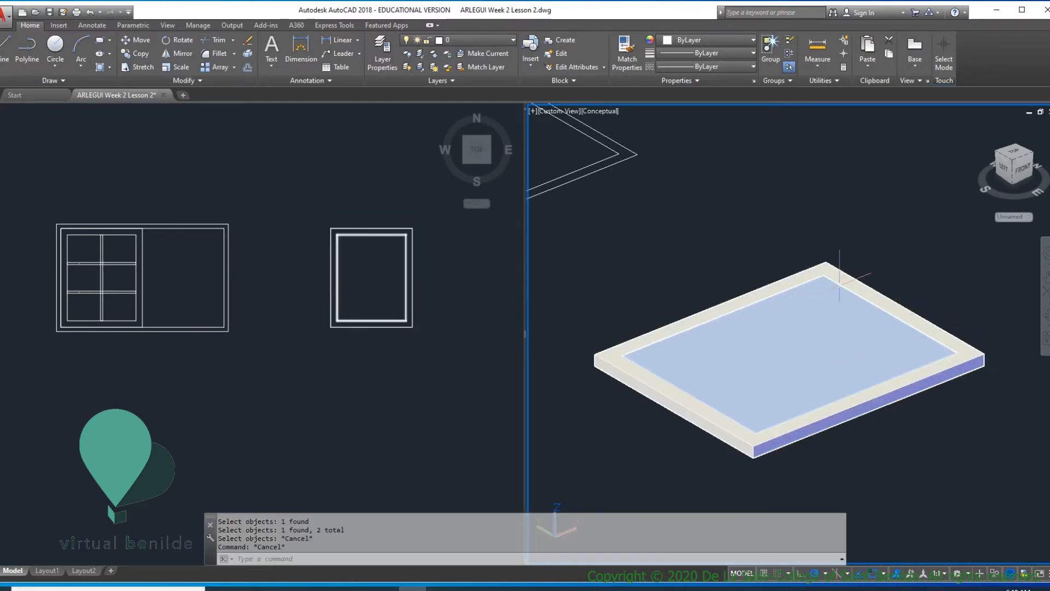
- Set the 3D view to the 2D Wireframe visual style and orbit slightly around the sash solids
{"action": "left_click", "coordinate": [596, 111]}
{"action": "left_click", "coordinate": [667, 139]}
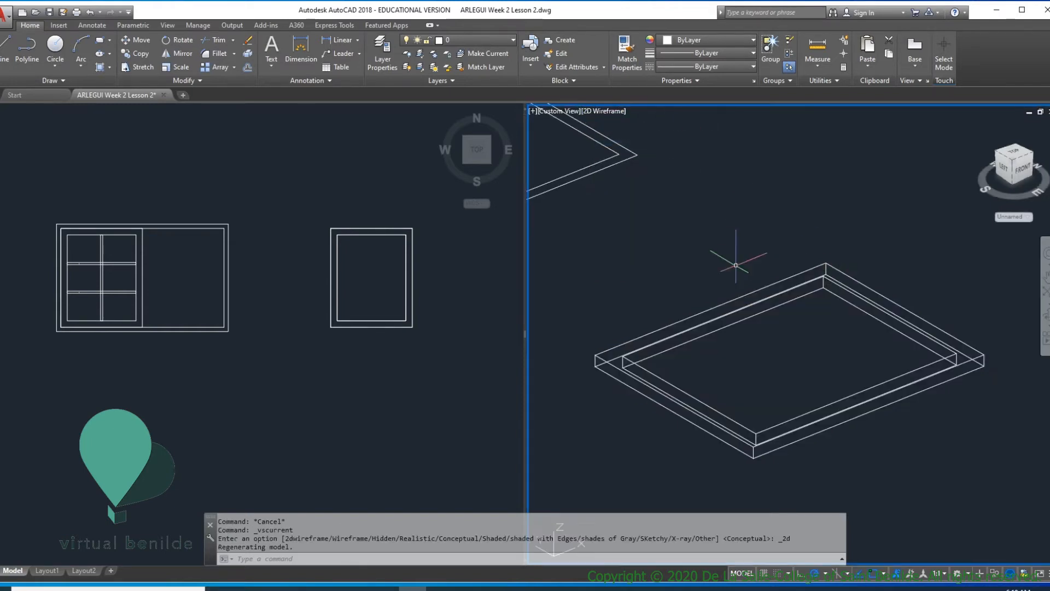
{"action": "middle_click_drag", "start_coordinate": [828, 315], "coordinate": [865, 288], "text": "shift"}
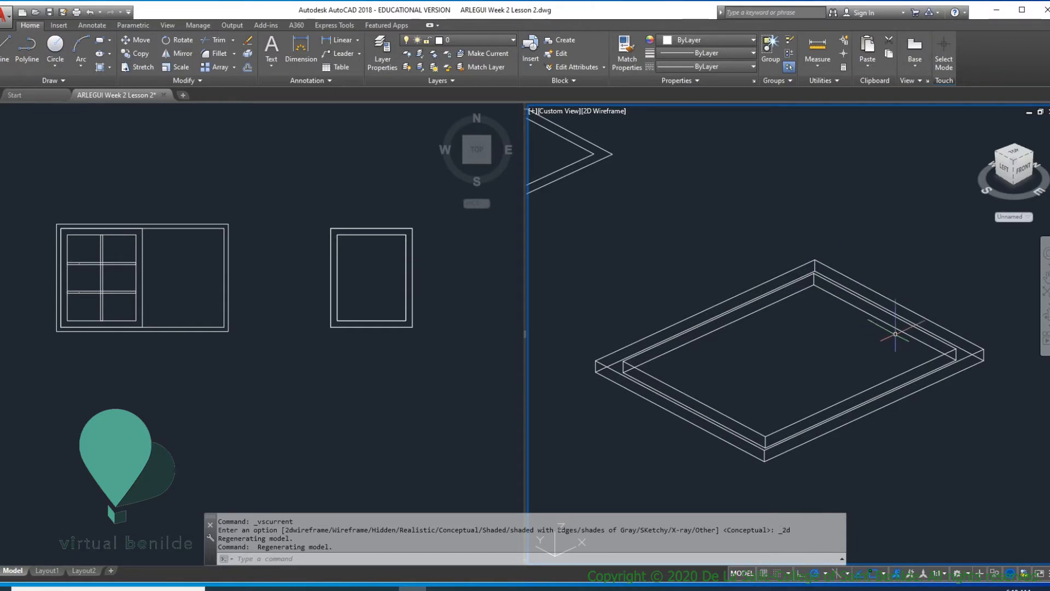
- Subtract the inner sash solid from the outer sash solid to hollow out the window sash
{"action": "type", "text": "u"}
{"action": "key", "text": "Return"}
{"action": "left_click", "coordinate": [911, 310]}
{"action": "key", "text": "Return"}
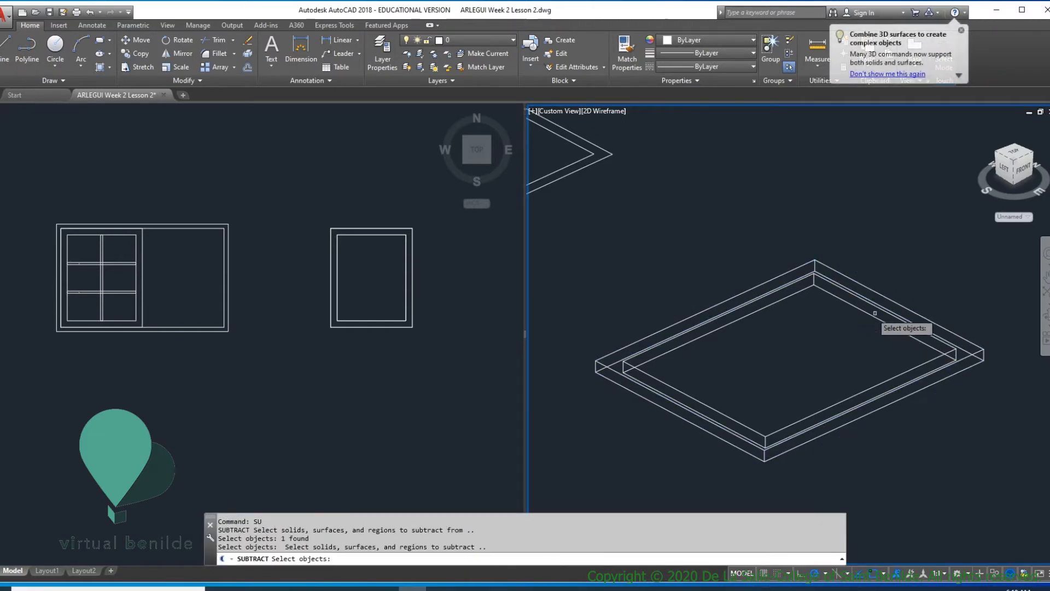
{"action": "left_click", "coordinate": [652, 357]}
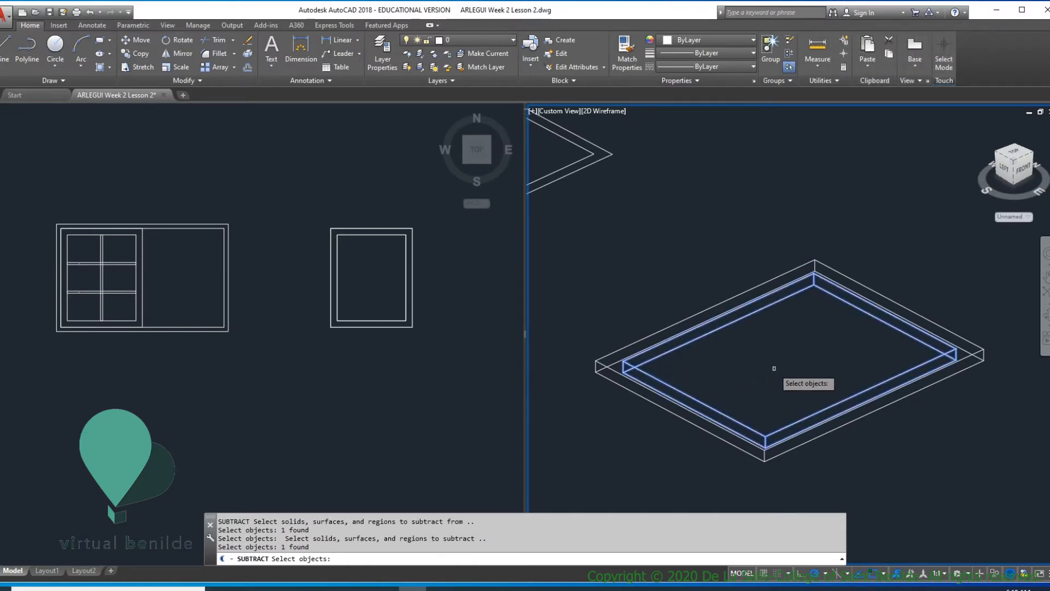
{"action": "key", "text": "Return"}
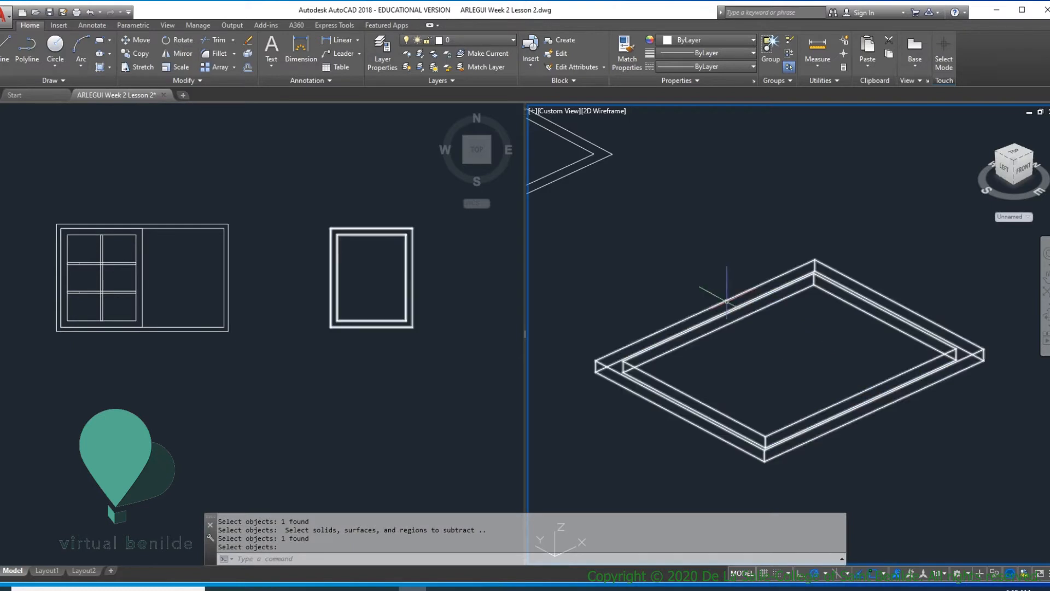
- Check the hollow sash with hidden lines removed, regenerate the display and save the drawing
{"action": "type", "text": "hide"}
{"action": "key", "text": "Return"}
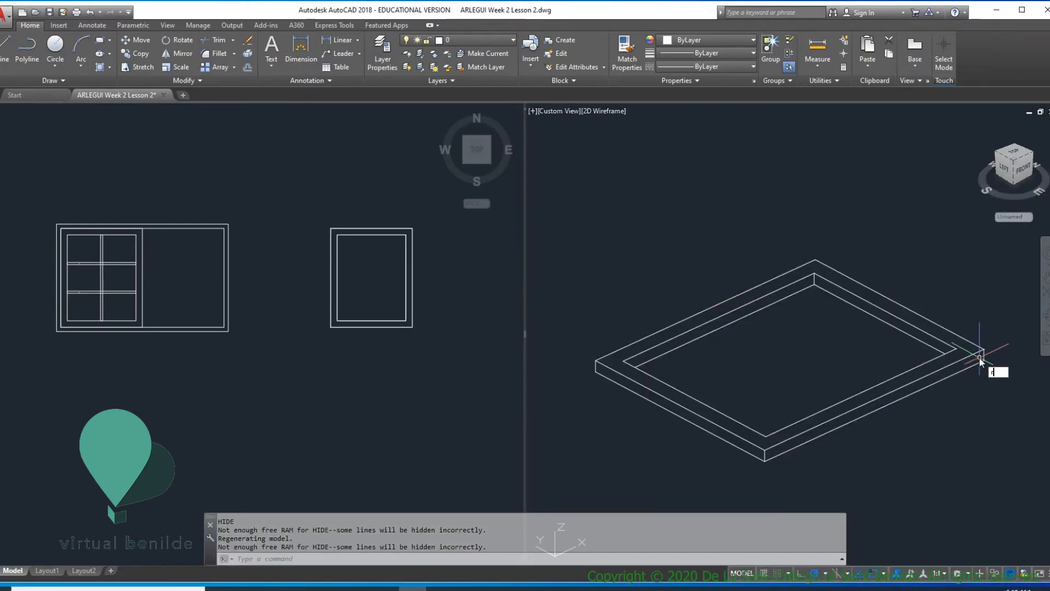
{"action": "key", "text": "Return"}
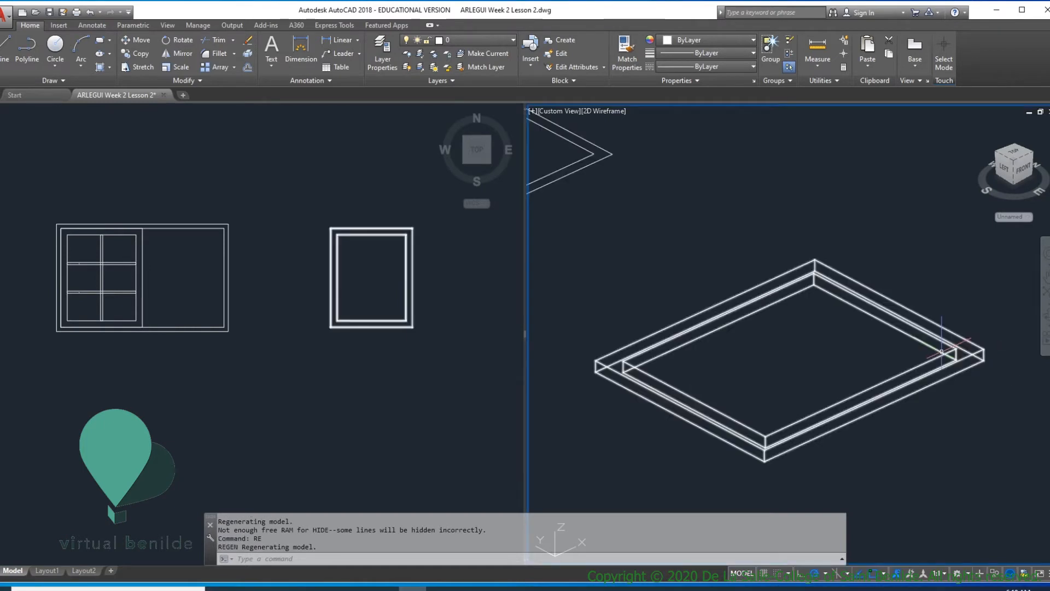
{"action": "key", "text": "ctrl+s"}
- Copy the three grille bars and the sash's inner rectangle to clear space beside the window in the 3D view, and save the drawing
{"action": "scroll", "coordinate": [942, 351], "scroll_direction": "down", "scroll_amount": 6}
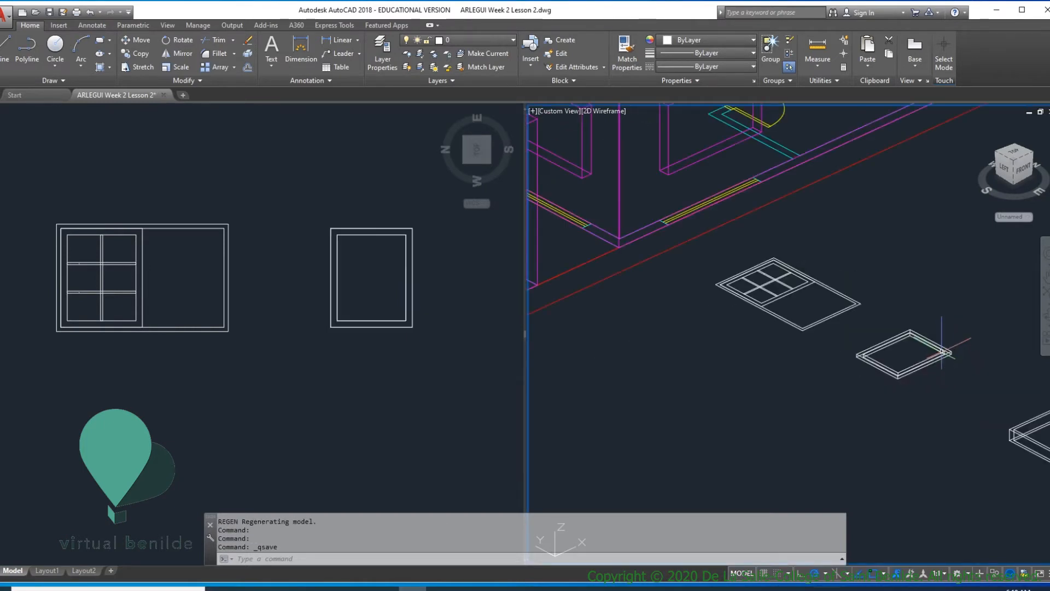
{"action": "middle_click_drag", "start_coordinate": [942, 350], "coordinate": [789, 335]}
{"action": "left_click", "coordinate": [416, 317]}
{"action": "scroll", "coordinate": [170, 308], "scroll_direction": "down", "scroll_amount": 3}
{"action": "left_click", "coordinate": [615, 303]}
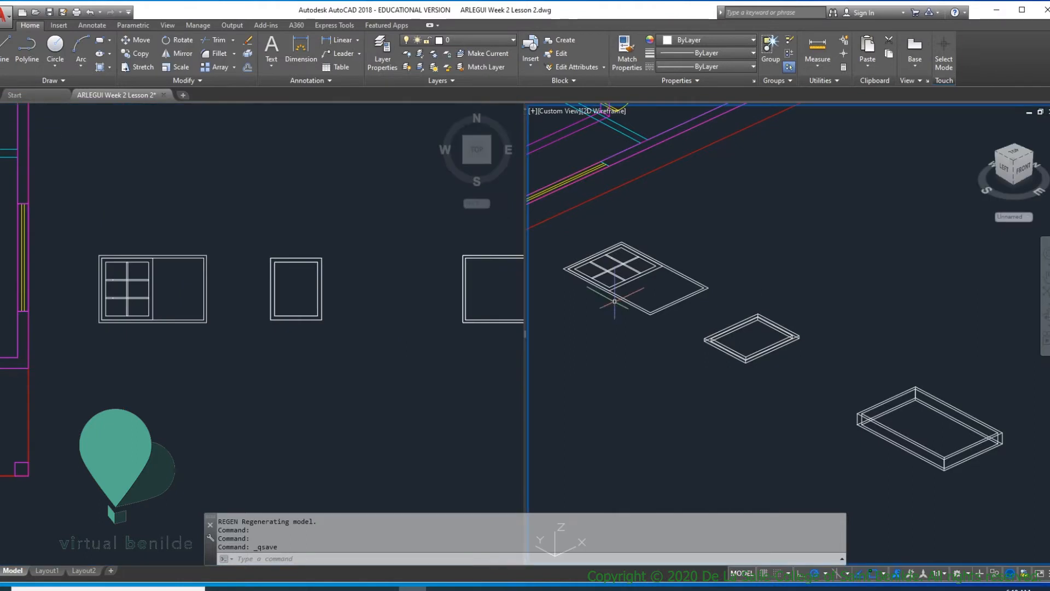
{"action": "scroll", "coordinate": [615, 304], "scroll_direction": "up", "scroll_amount": 4}
{"action": "scroll", "coordinate": [606, 295], "scroll_direction": "up", "scroll_amount": 2}
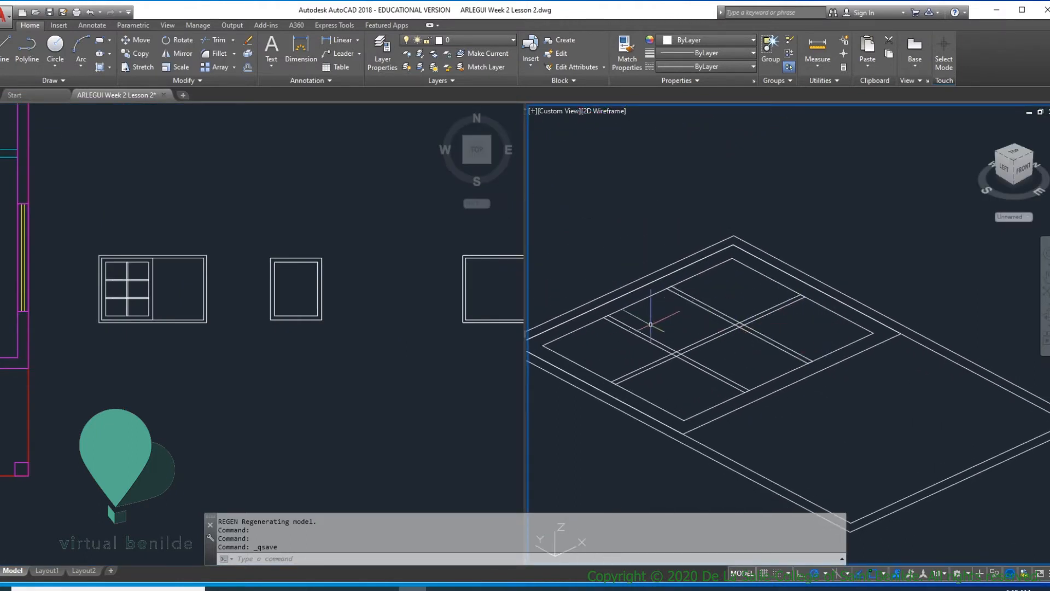
{"action": "type", "text": "c"}
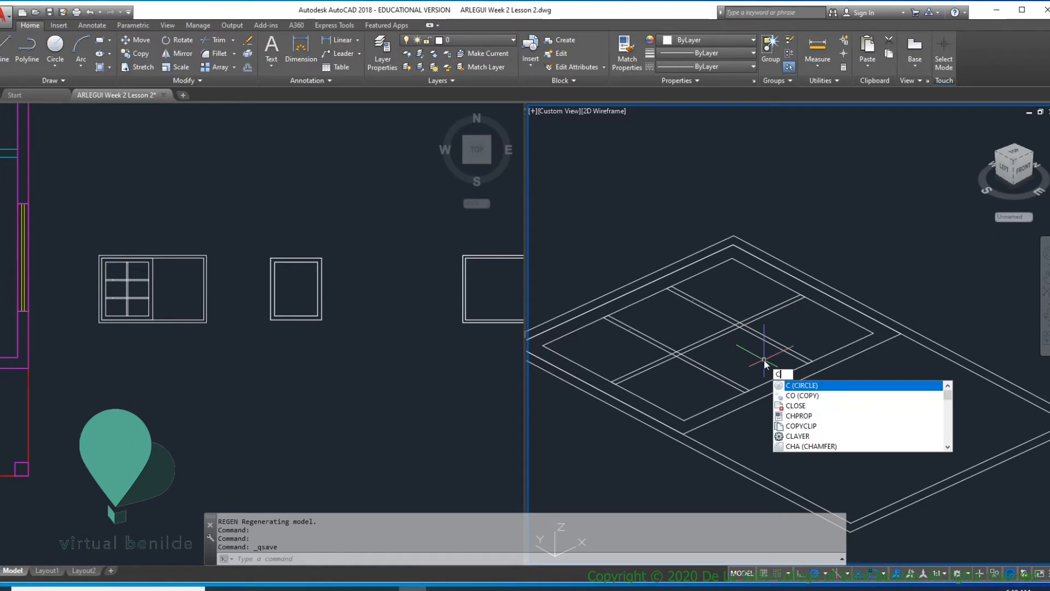
{"action": "type", "text": "o"}
{"action": "key", "text": "Return"}
{"action": "left_click", "coordinate": [789, 332]}
{"action": "left_click", "coordinate": [711, 353]}
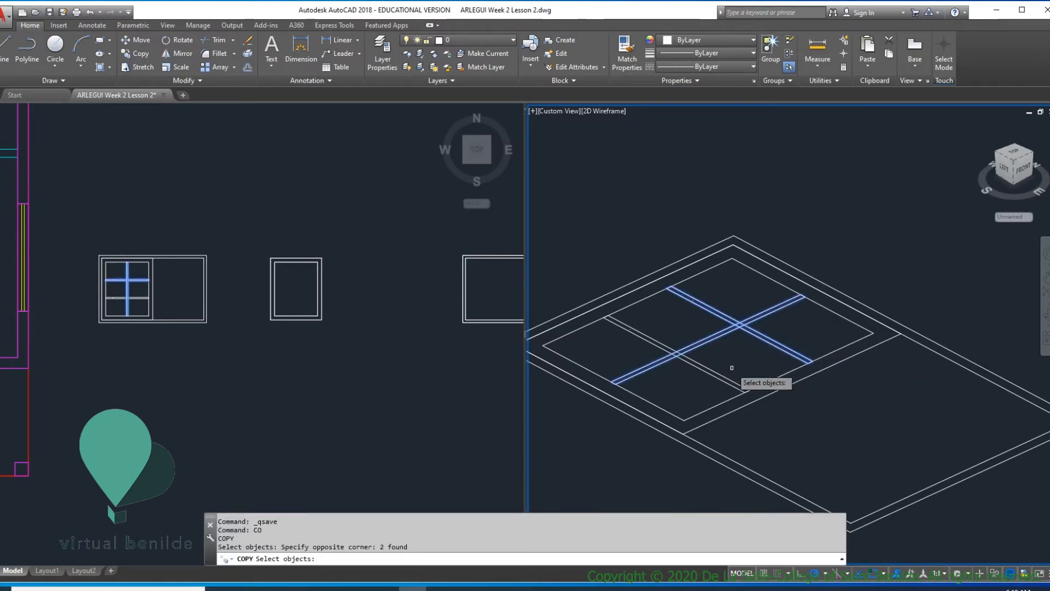
{"action": "left_click", "coordinate": [732, 370]}
{"action": "left_click", "coordinate": [713, 389]}
{"action": "left_click", "coordinate": [784, 374]}
{"action": "key", "text": "Return"}
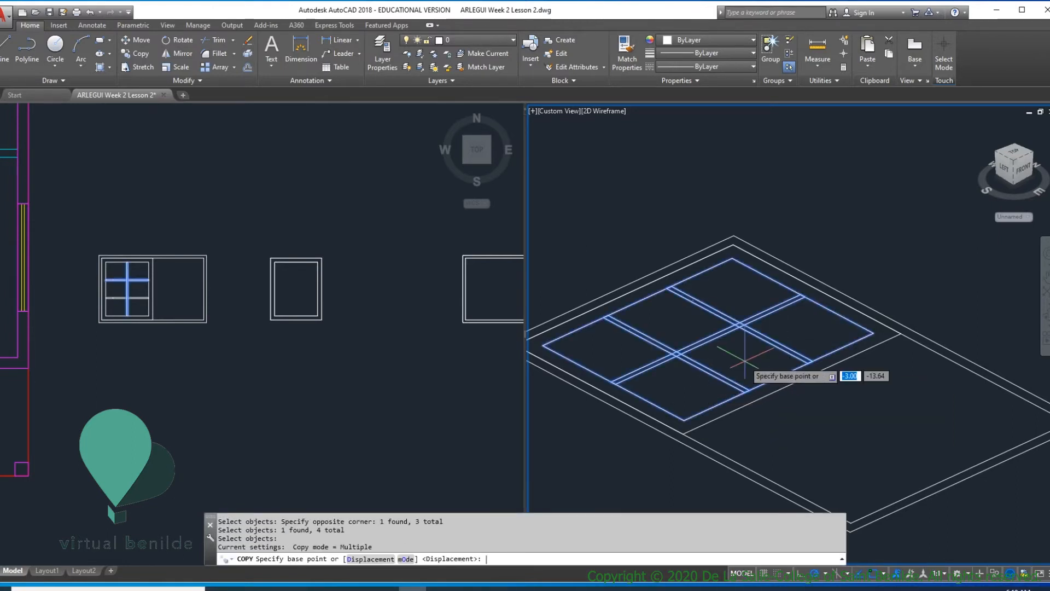
{"action": "scroll", "coordinate": [847, 357], "scroll_direction": "down", "scroll_amount": 4}
{"action": "left_click", "coordinate": [829, 330]}
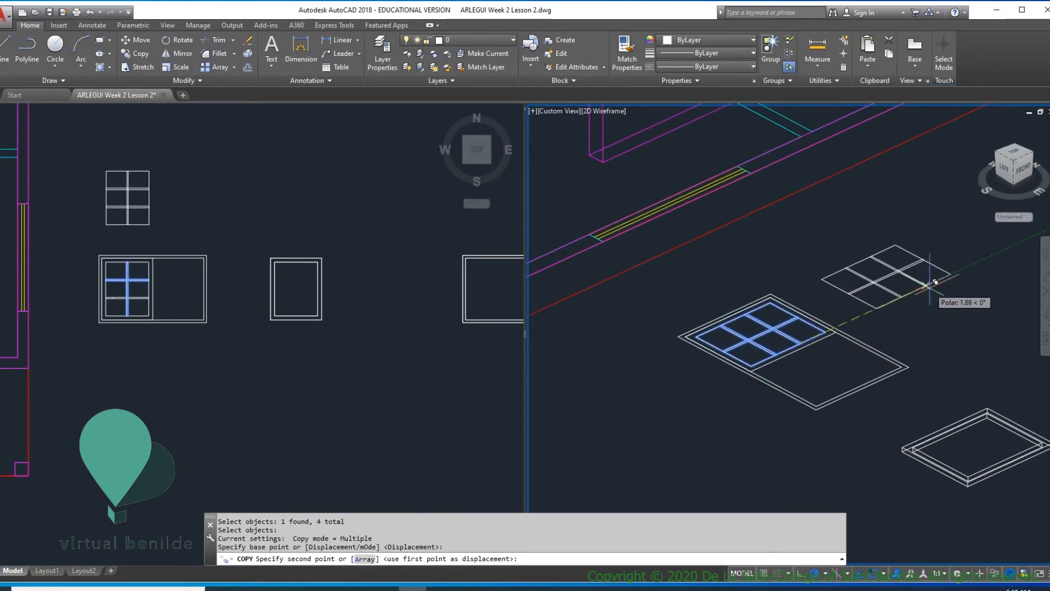
{"action": "left_click", "coordinate": [943, 271]}
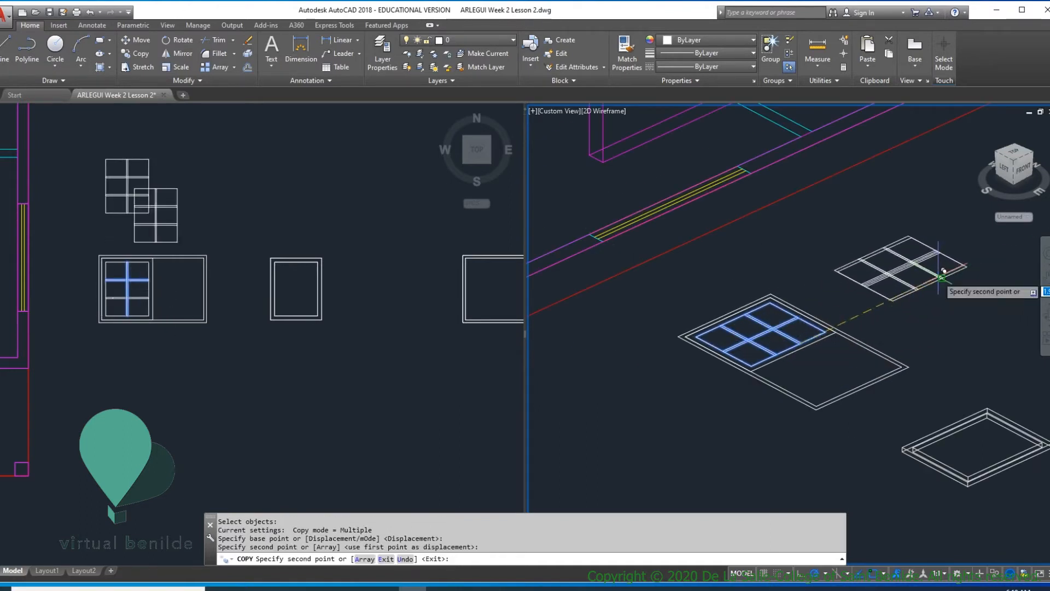
{"action": "key", "text": "Return"}
{"action": "scroll", "coordinate": [873, 347], "scroll_direction": "up", "scroll_amount": 5}
{"action": "scroll", "coordinate": [833, 306], "scroll_direction": "up", "scroll_amount": 2}
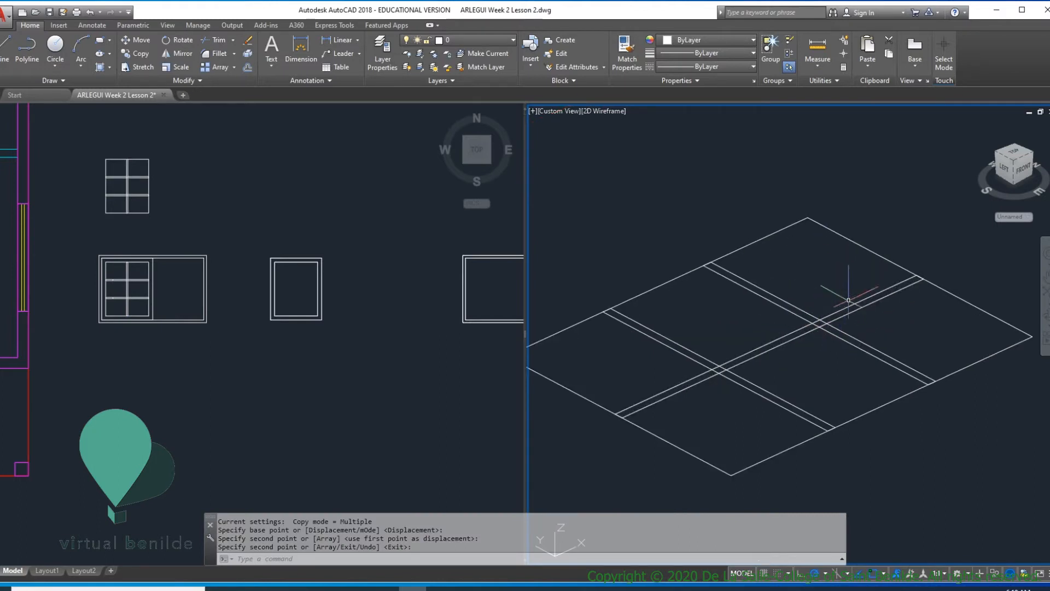
{"action": "key", "text": "Escape"}
{"action": "key", "text": "ctrl+s"}
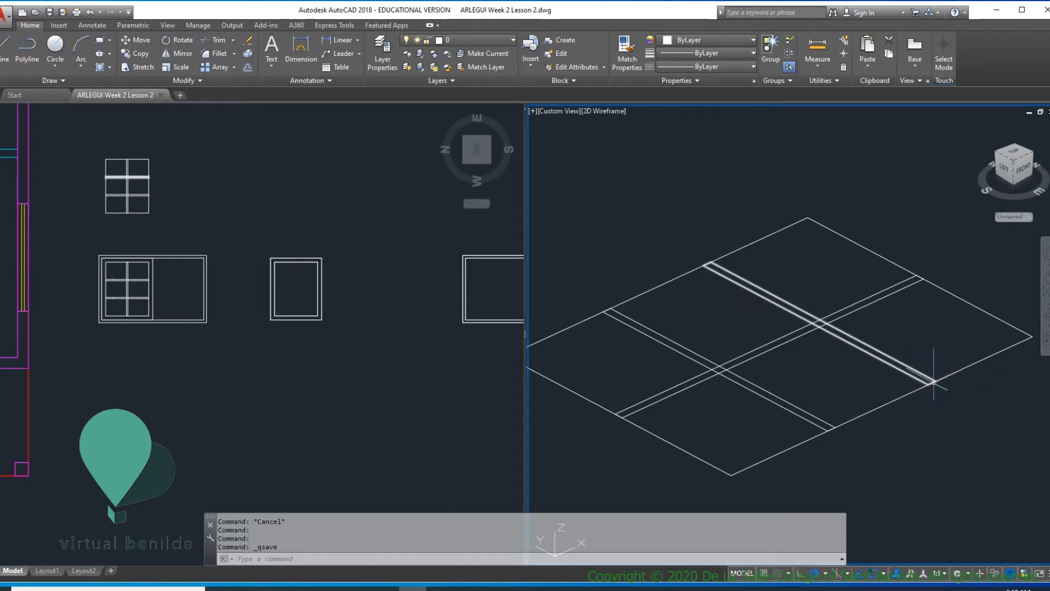
- Extrude the three copied grille bars to a height of 0.025
{"action": "type", "text": "e"}
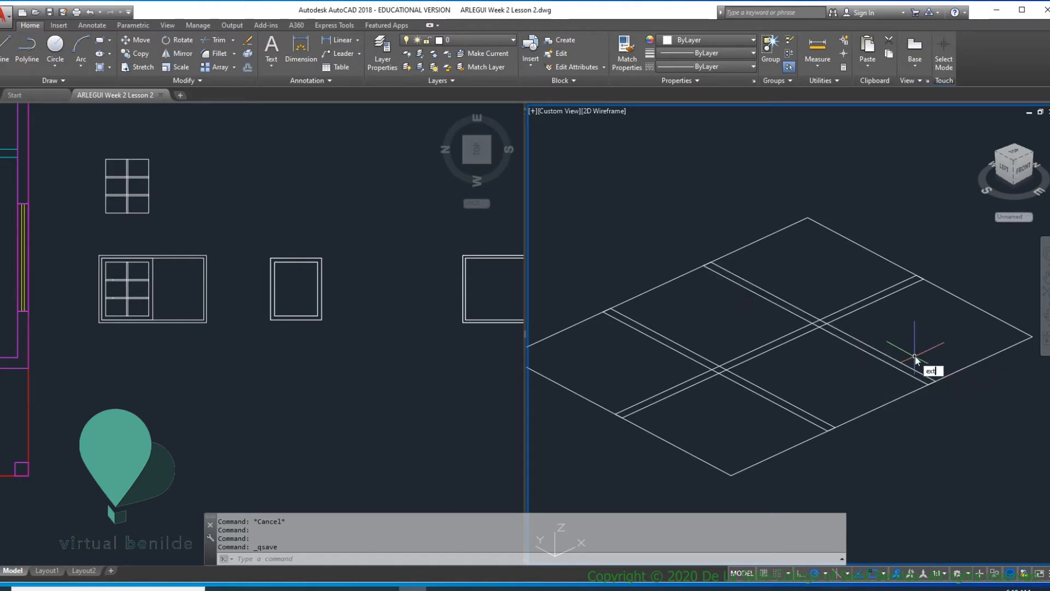
{"action": "type", "text": "xt"}
{"action": "key", "text": "Return"}
{"action": "left_click", "coordinate": [883, 357]}
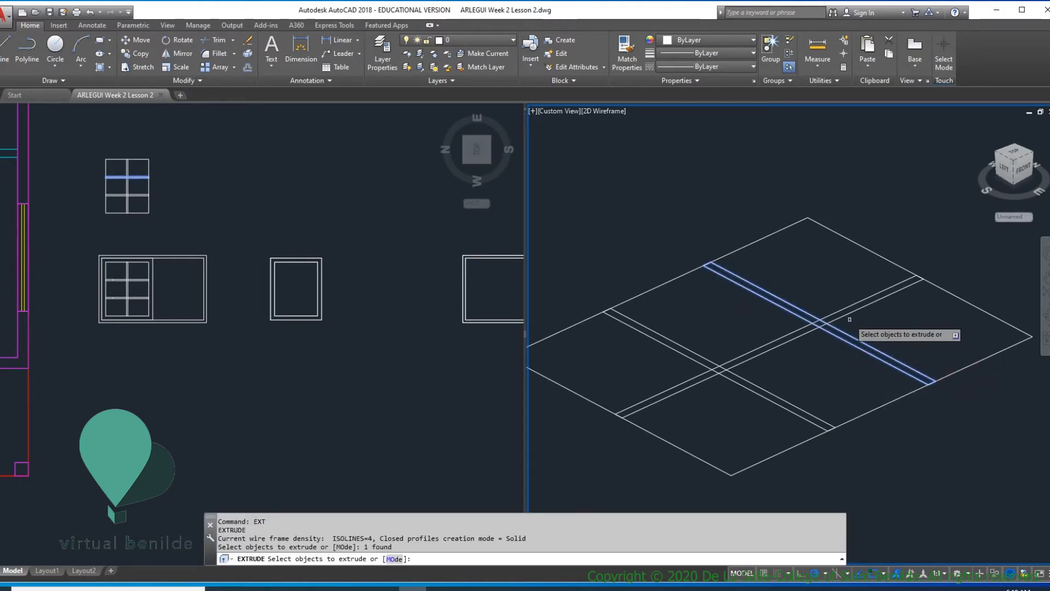
{"action": "left_click", "coordinate": [845, 313]}
{"action": "left_click", "coordinate": [680, 347]}
{"action": "left_click", "coordinate": [685, 347]}
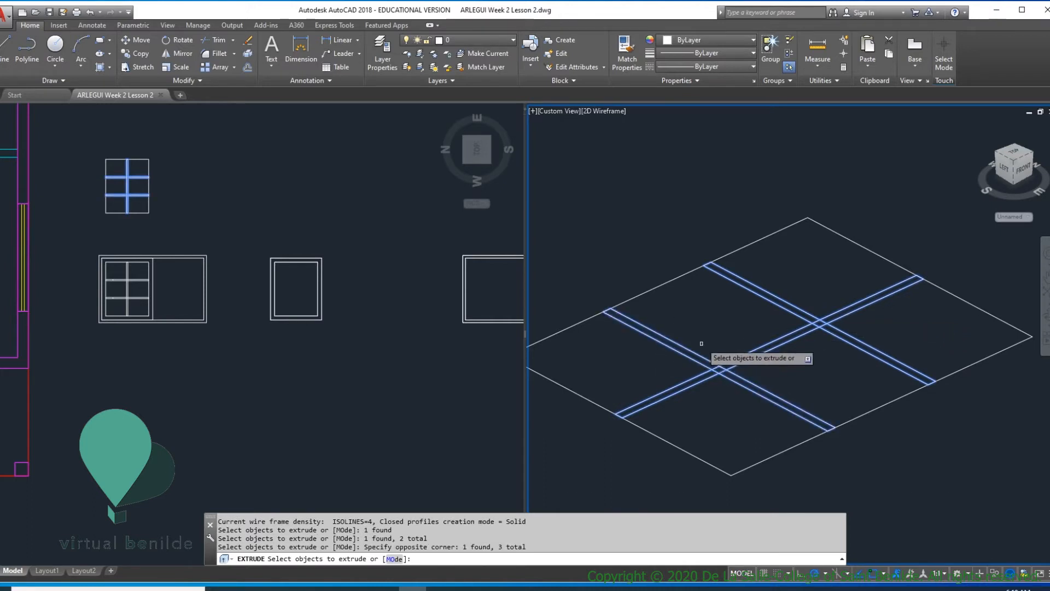
{"action": "key", "text": "Return"}
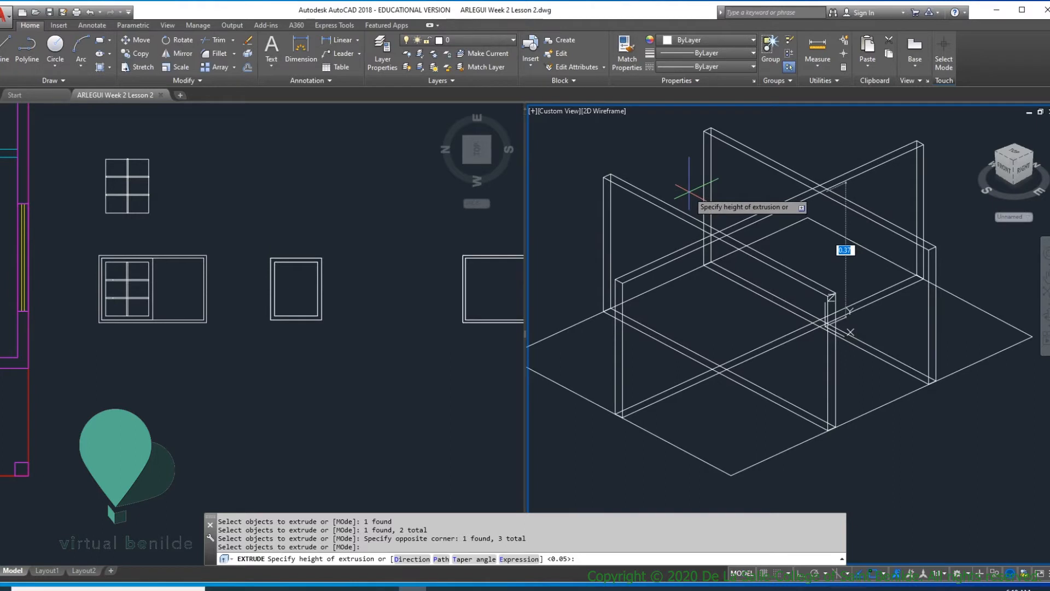
{"action": "type", "text": ".025"}
{"action": "key", "text": "Return"}
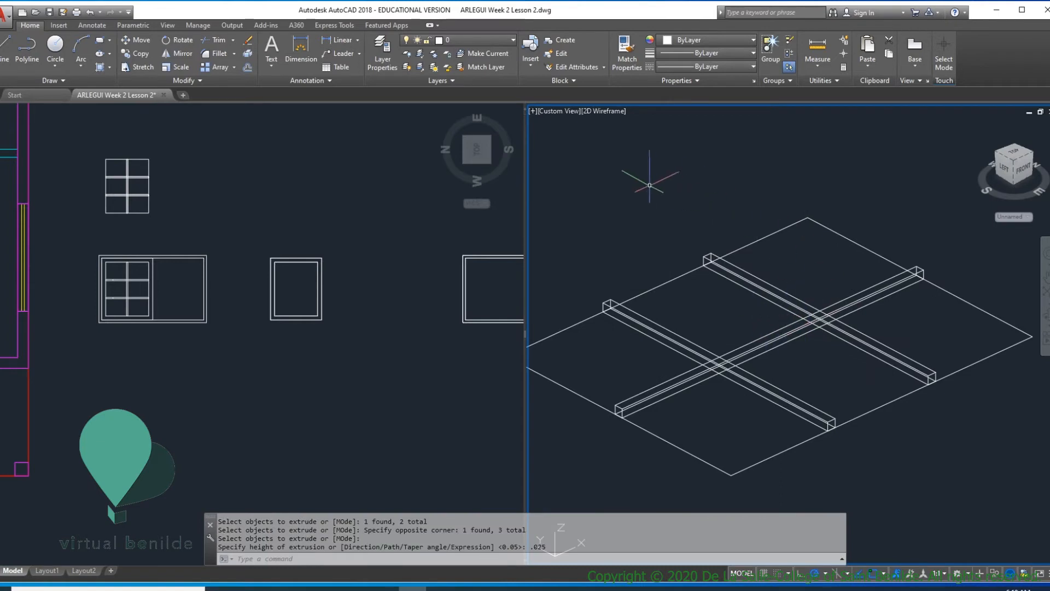
- Set the 3D view to the Conceptual visual style to inspect the crossing grille bars
{"action": "left_click", "coordinate": [600, 111]}
{"action": "left_click", "coordinate": [669, 153]}
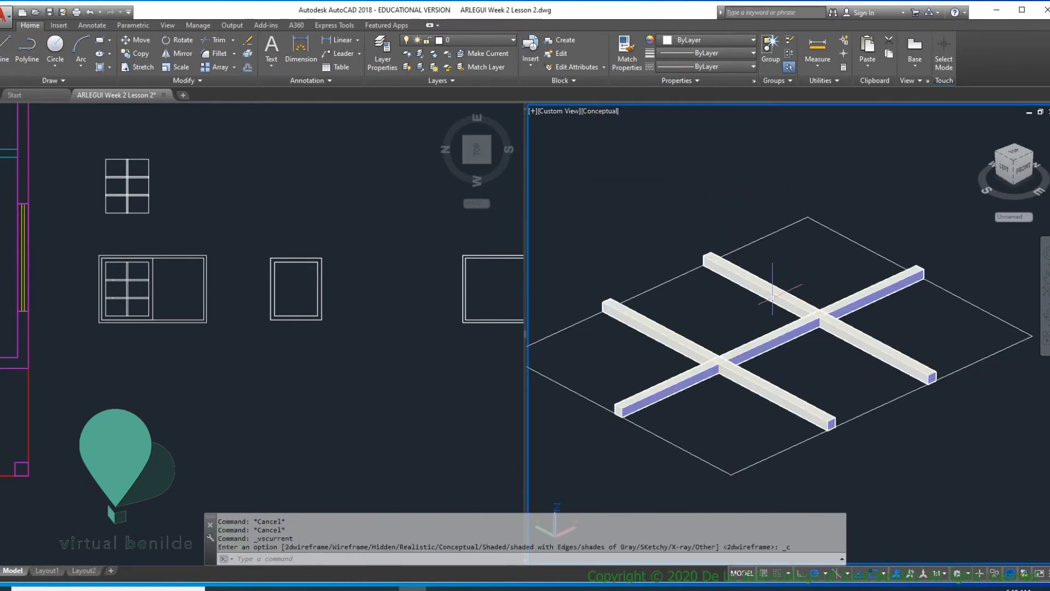
{"action": "scroll", "coordinate": [804, 344], "scroll_direction": "up", "scroll_amount": 2}
{"action": "middle_click_drag", "start_coordinate": [804, 344], "coordinate": [856, 347]}
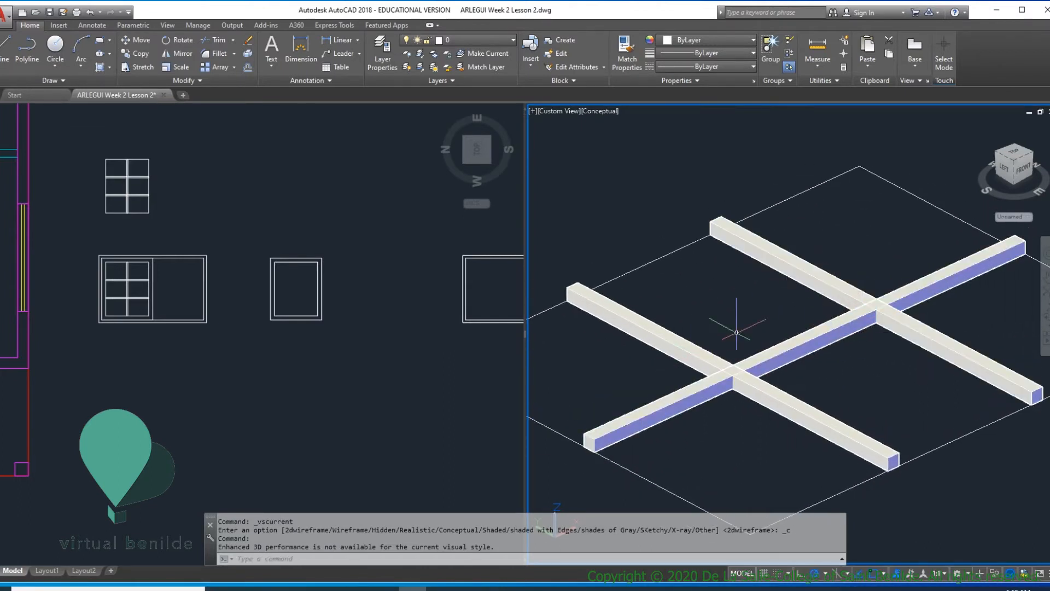
{"action": "left_click", "coordinate": [767, 375]}
{"action": "key", "text": "Escape"}
- Join the three crossing grille bars into one solid with Union and save the drawing
{"action": "middle_click_drag", "start_coordinate": [937, 360], "coordinate": [917, 356]}
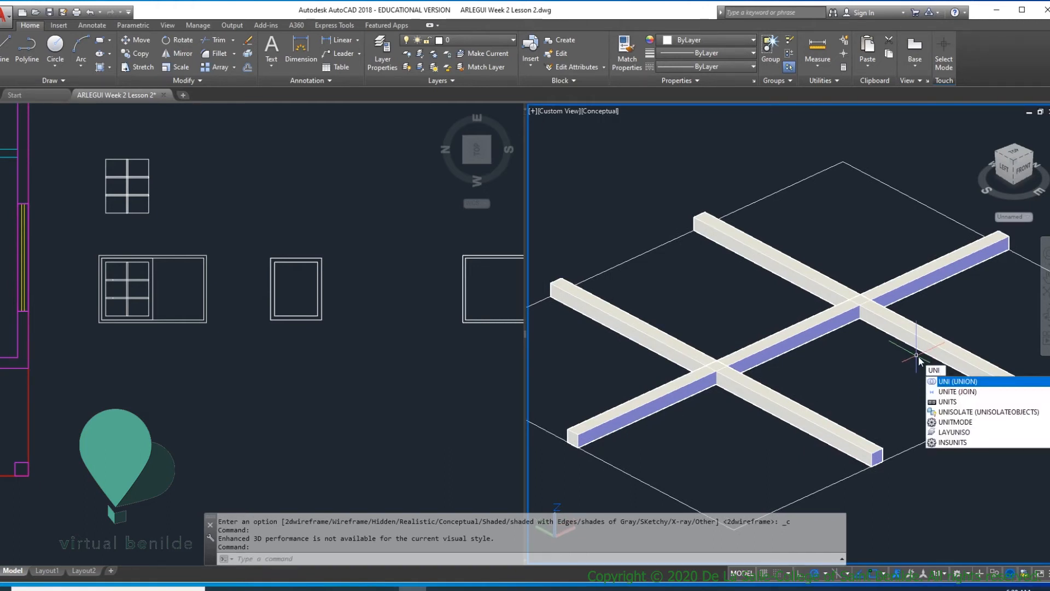
{"action": "left_click", "coordinate": [952, 381]}
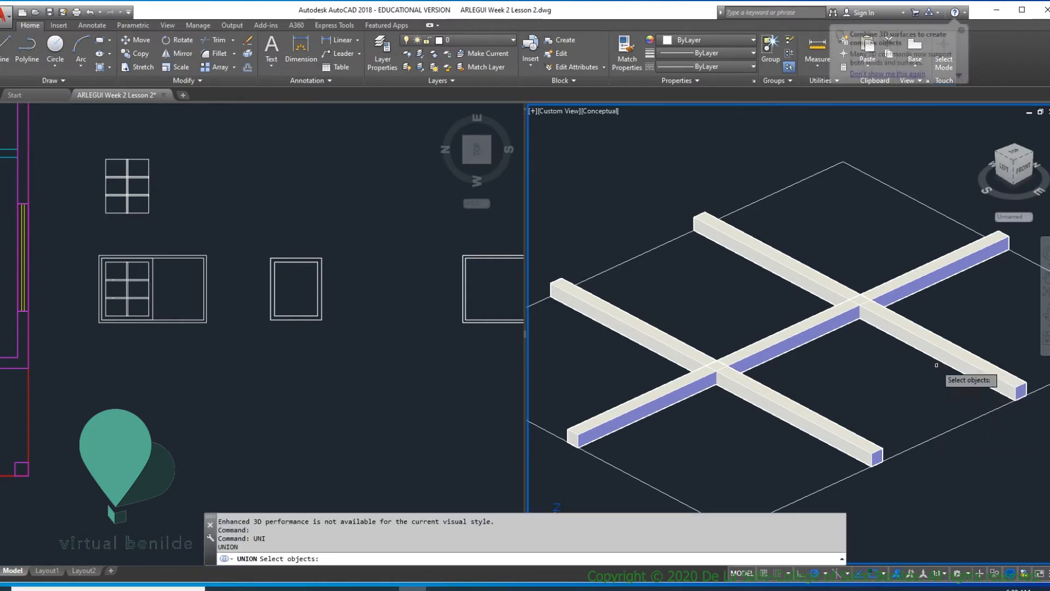
{"action": "left_click", "coordinate": [850, 294]}
{"action": "left_click", "coordinate": [721, 353]}
{"action": "left_click", "coordinate": [665, 343]}
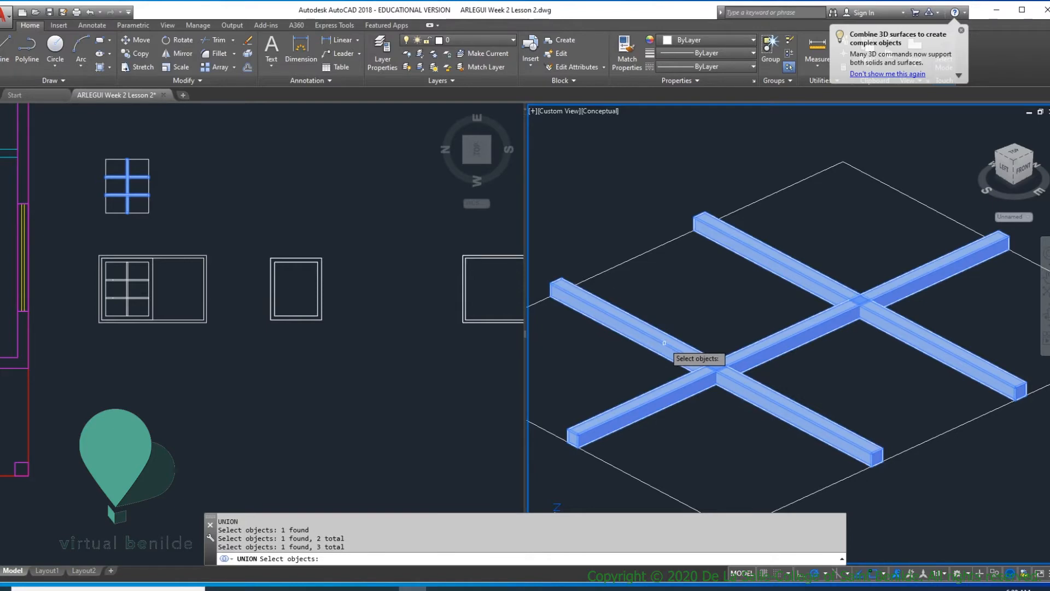
{"action": "key", "text": "Return"}
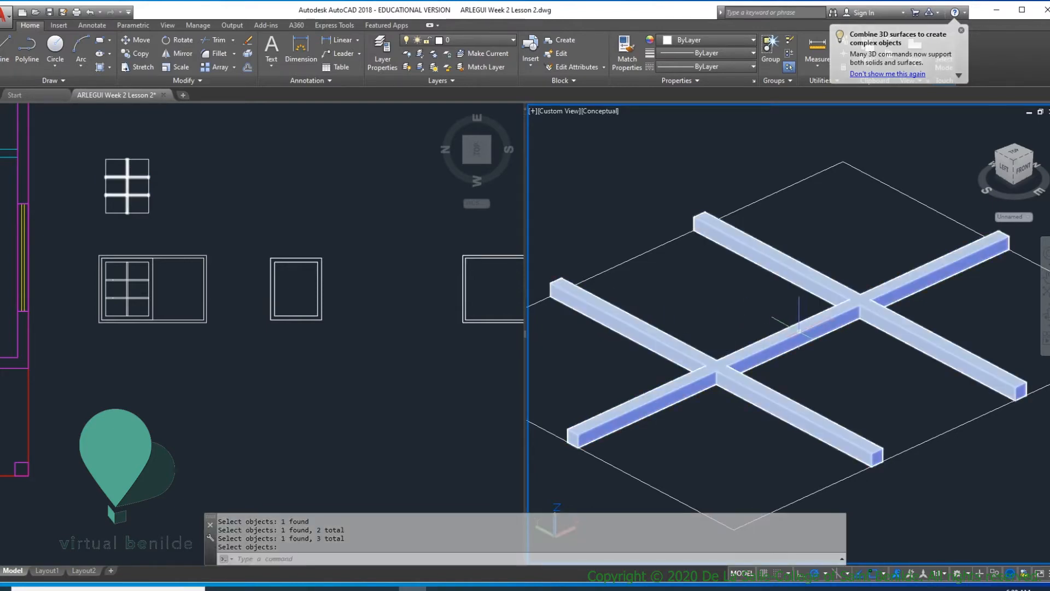
{"action": "key", "text": "Return"}
{"action": "key", "text": "ctrl+s"}
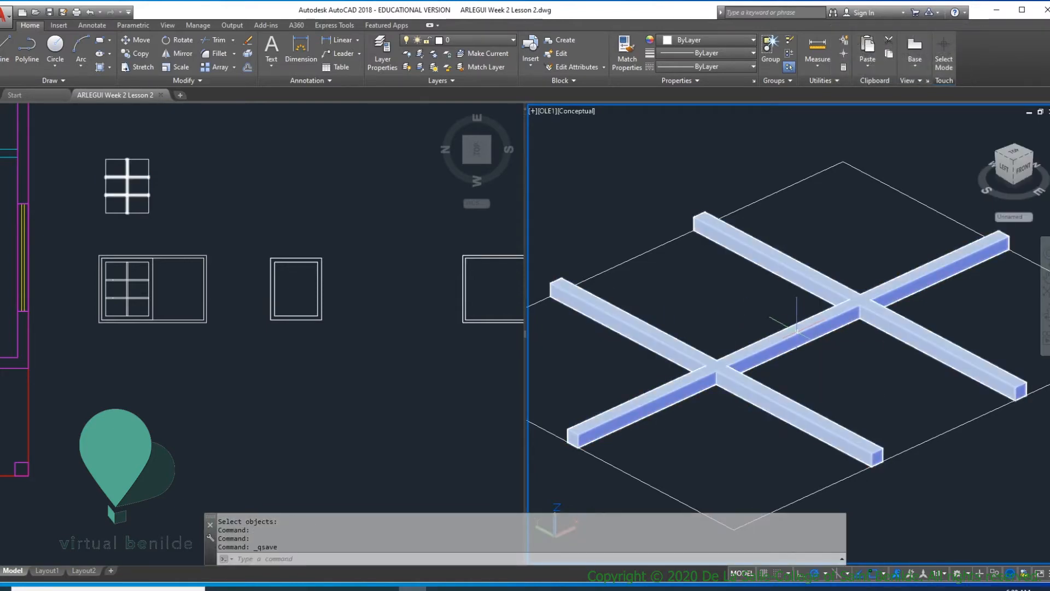
- Copy the joined grille and its surrounding rectangle about 1.30 units along the 270° direction
{"action": "scroll", "coordinate": [797, 331], "scroll_direction": "down", "scroll_amount": 3}
{"action": "scroll", "coordinate": [799, 327], "scroll_direction": "up", "scroll_amount": 3}
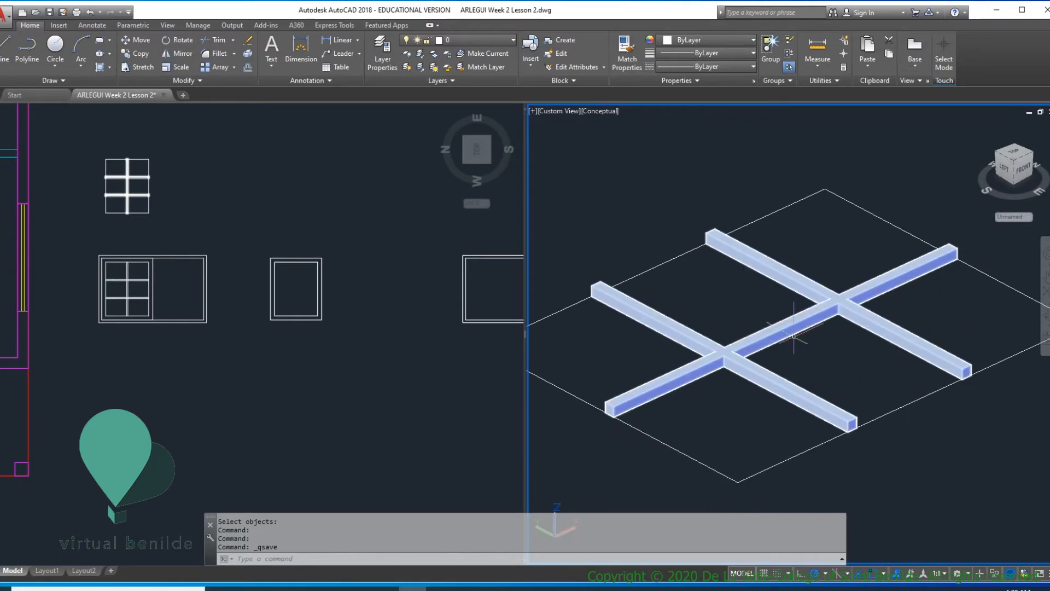
{"action": "scroll", "coordinate": [792, 334], "scroll_direction": "down", "scroll_amount": 5}
{"action": "scroll", "coordinate": [777, 329], "scroll_direction": "up", "scroll_amount": 4}
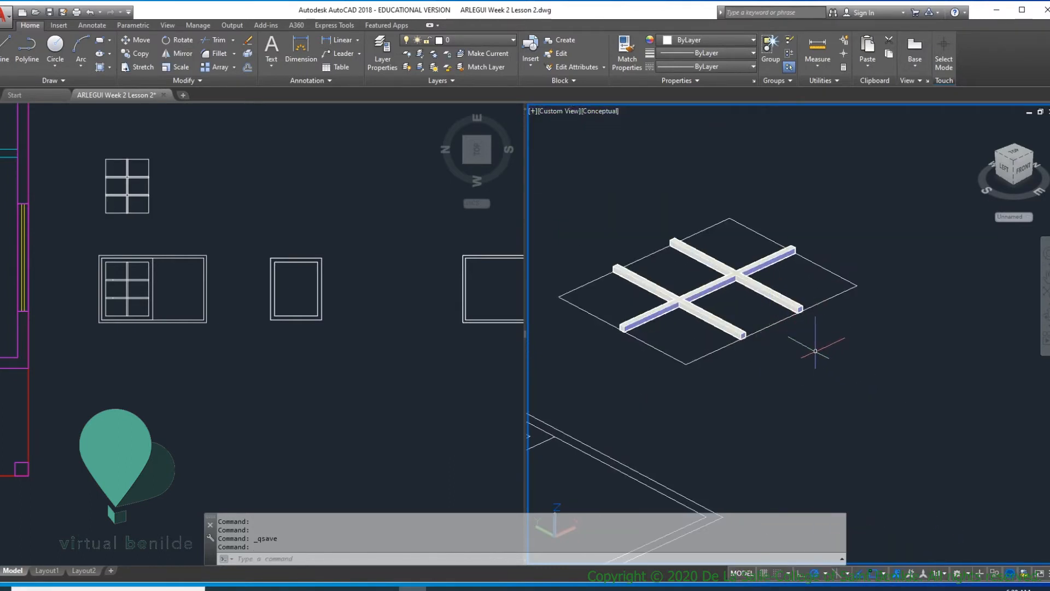
{"action": "key", "text": "Return"}
{"action": "left_click", "coordinate": [797, 386]}
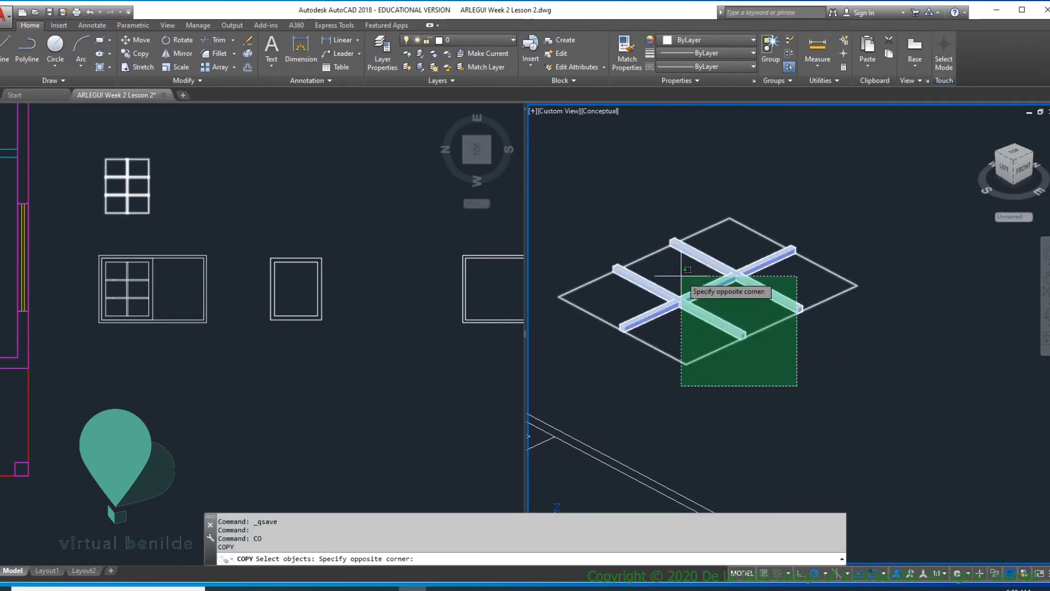
{"action": "left_click", "coordinate": [681, 277]}
{"action": "key", "text": "Return"}
{"action": "left_click", "coordinate": [771, 326]}
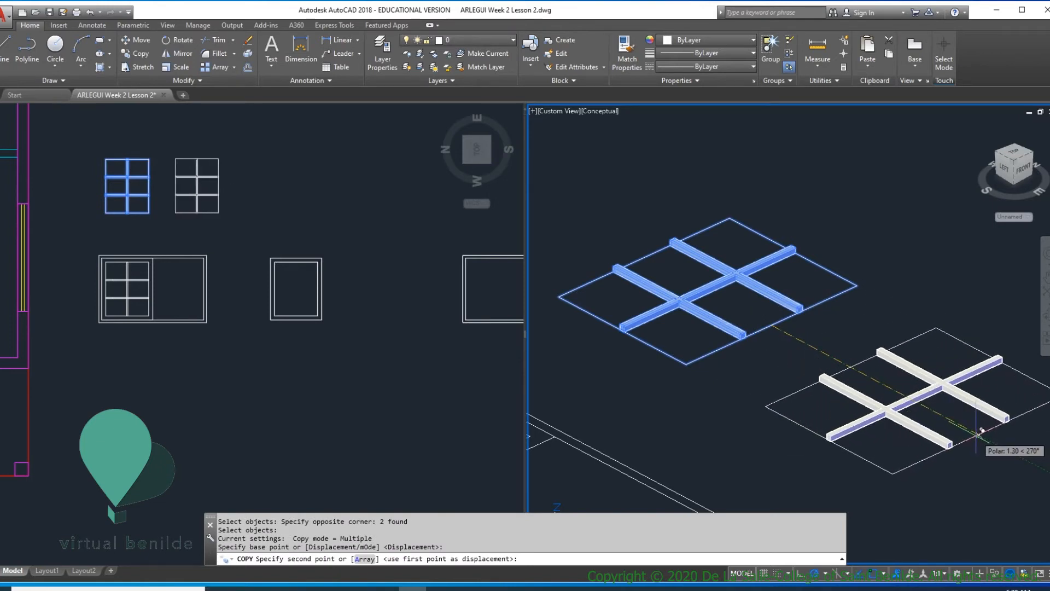
{"action": "left_click", "coordinate": [977, 436]}
{"action": "key", "text": "Return"}
{"action": "middle_click_drag", "start_coordinate": [973, 416], "coordinate": [914, 369]}
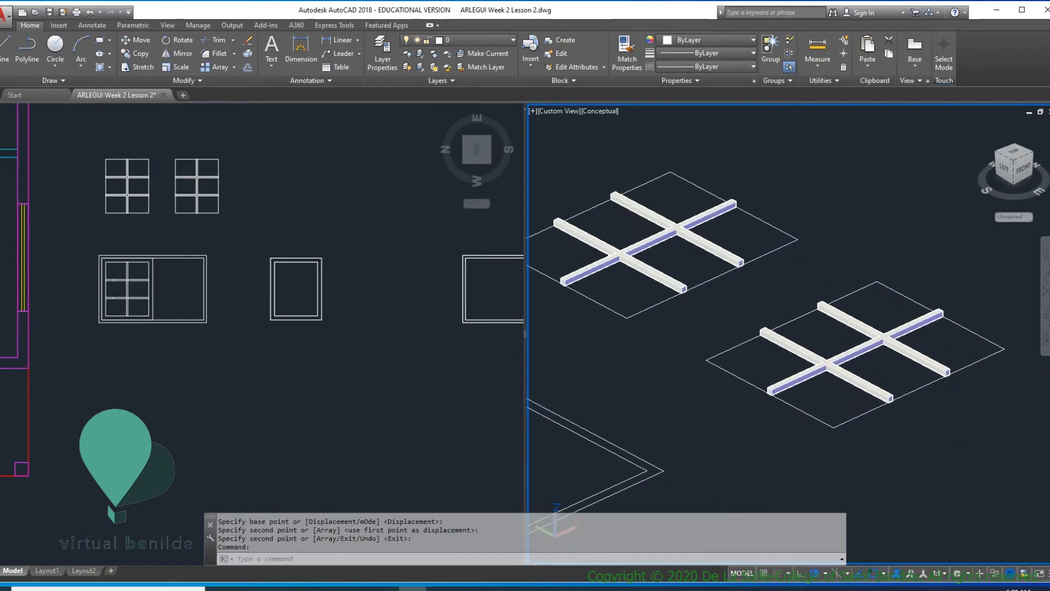
{"action": "scroll", "coordinate": [933, 368], "scroll_direction": "up", "scroll_amount": 3}
{"action": "scroll", "coordinate": [934, 383], "scroll_direction": "down", "scroll_amount": 3}
{"action": "scroll", "coordinate": [925, 356], "scroll_direction": "up", "scroll_amount": 3}
{"action": "left_click", "coordinate": [921, 352]}
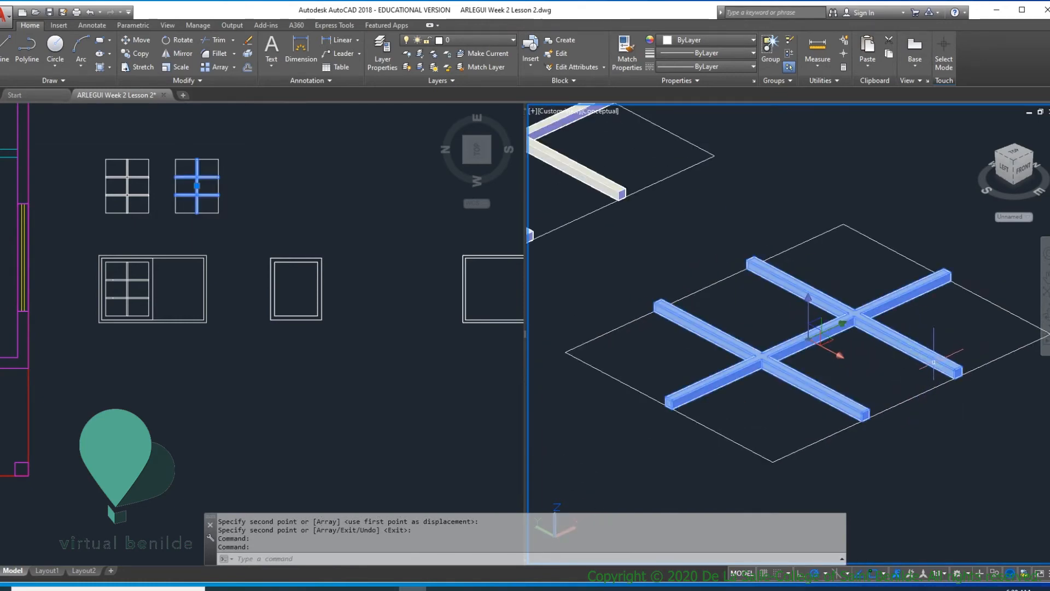
{"action": "key", "text": "Escape"}
{"action": "key", "text": "Escape"}
{"action": "key", "text": "Escape"}
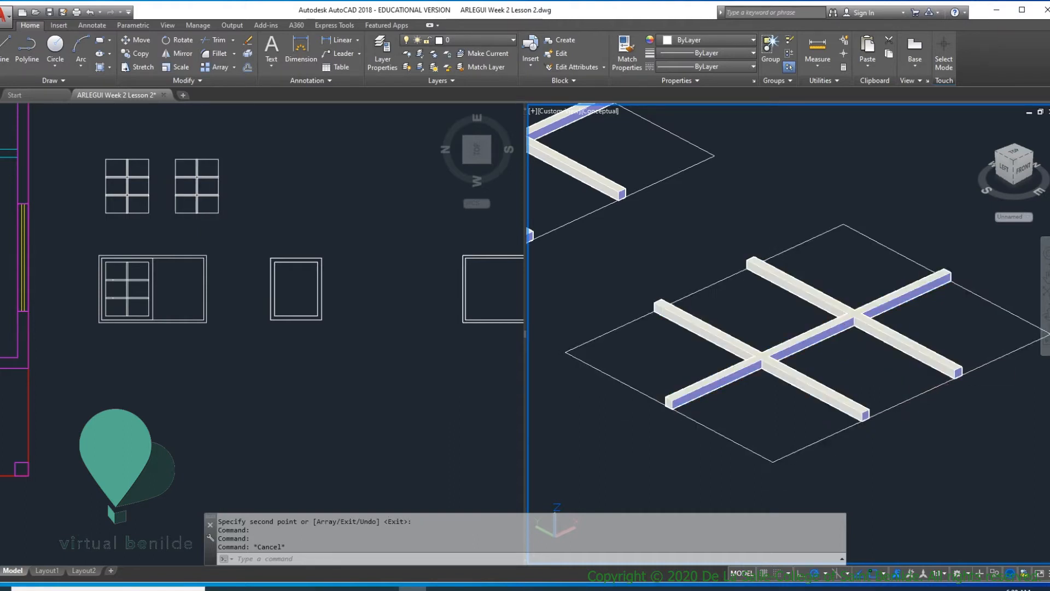
- Save the drawing and extrude the rectangle around the copied grille to a height of 0.006
{"action": "left_click", "coordinate": [919, 395]}
{"action": "scroll", "coordinate": [920, 400], "scroll_direction": "up", "scroll_amount": 3}
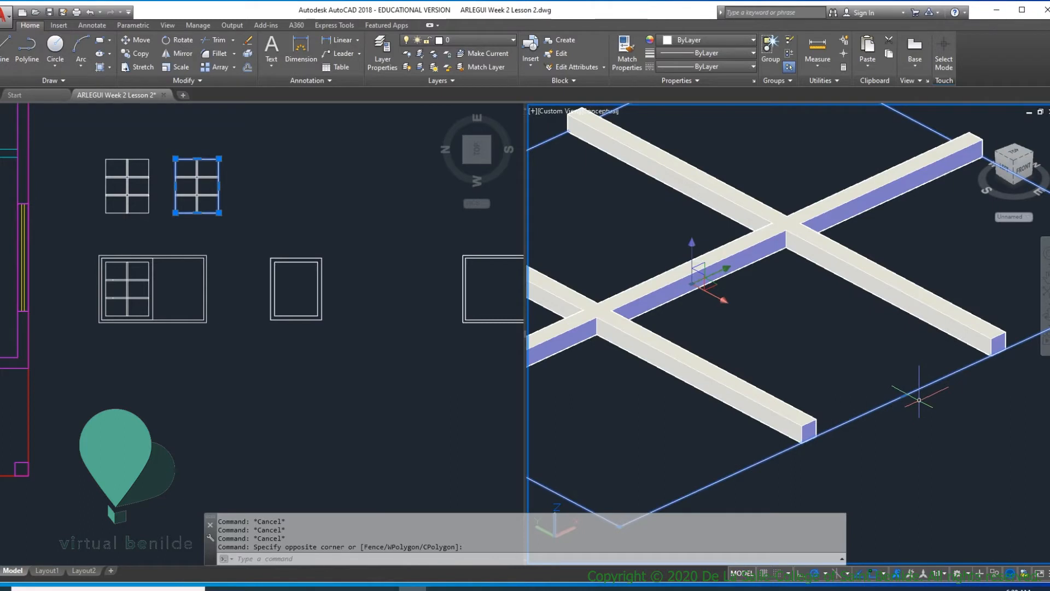
{"action": "key", "text": "Escape"}
{"action": "key", "text": "ctrl+s"}
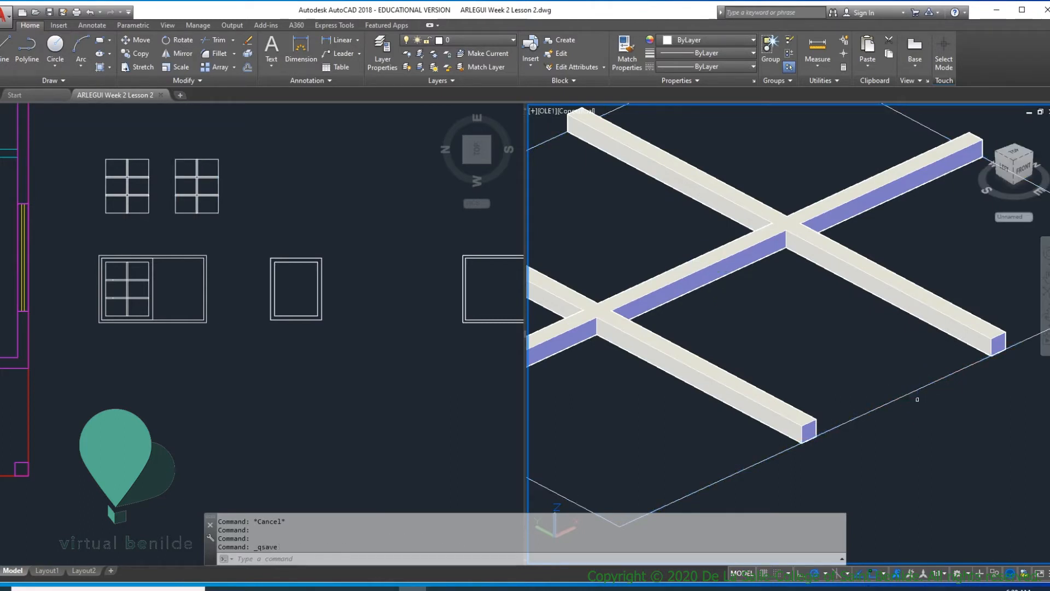
{"action": "type", "text": "EXT"}
{"action": "key", "text": "Return"}
{"action": "key", "text": "Return"}
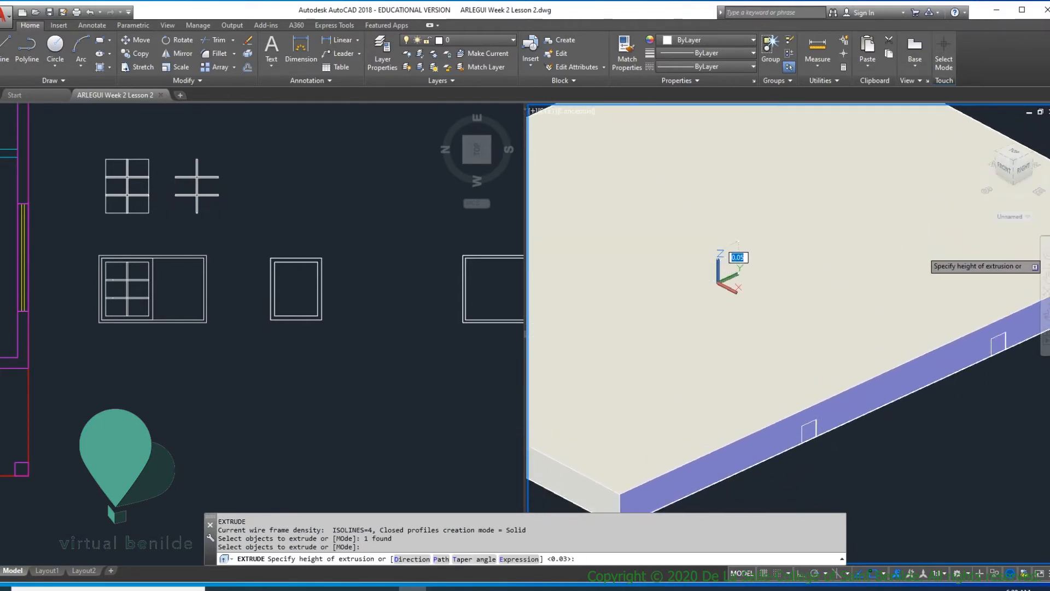
{"action": "scroll", "coordinate": [903, 252], "scroll_direction": "up", "scroll_amount": 3}
{"action": "scroll", "coordinate": [866, 286], "scroll_direction": "down", "scroll_amount": 4}
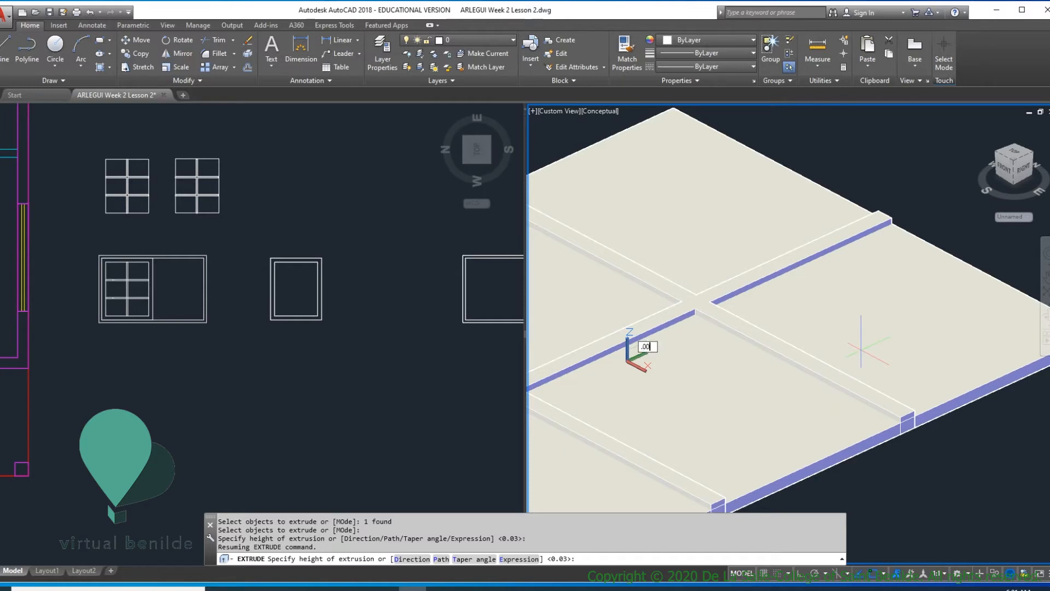
{"action": "key", "text": "Return"}
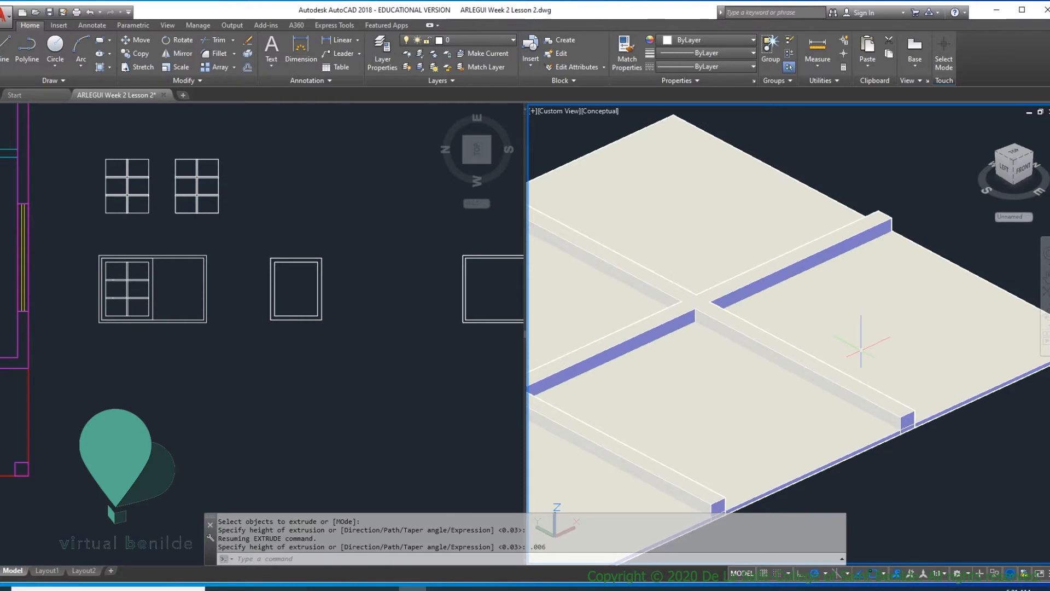
- Examine how the thin extruded plate overlaps the ends and undersides of the grille bars
{"action": "scroll", "coordinate": [922, 405], "scroll_direction": "up", "scroll_amount": 2}
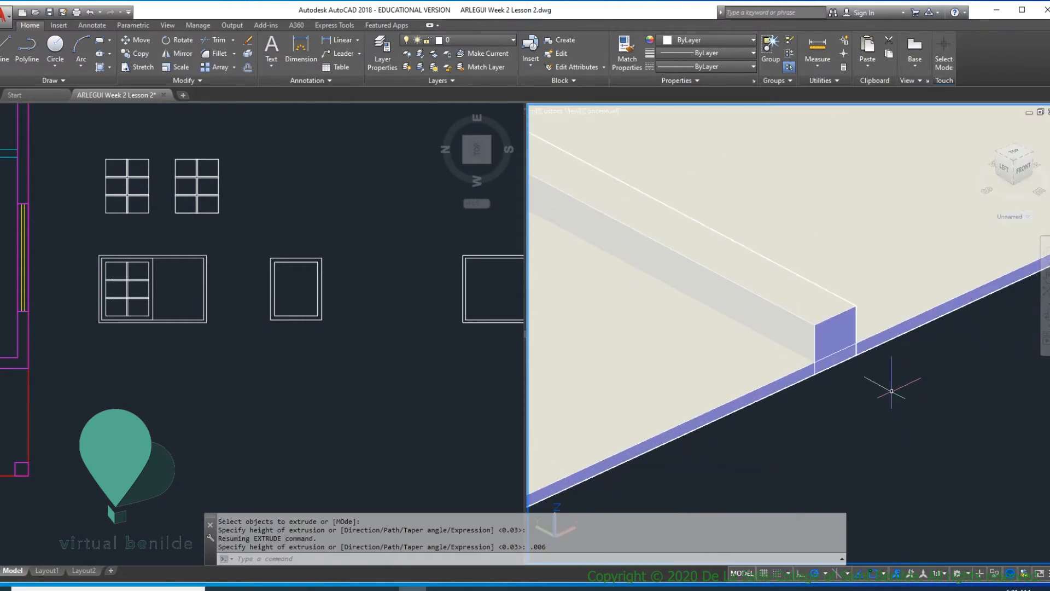
{"action": "scroll", "coordinate": [884, 380], "scroll_direction": "down", "scroll_amount": 6}
{"action": "middle_click_drag", "start_coordinate": [891, 370], "coordinate": [841, 381]}
{"action": "scroll", "coordinate": [789, 342], "scroll_direction": "up", "scroll_amount": 2}
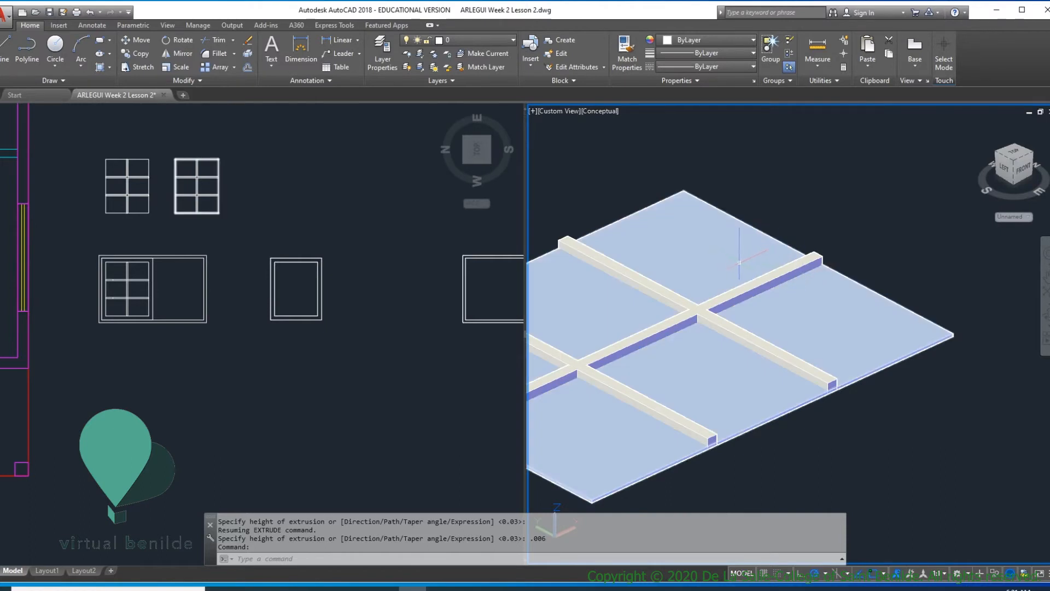
{"action": "left_click", "coordinate": [838, 324]}
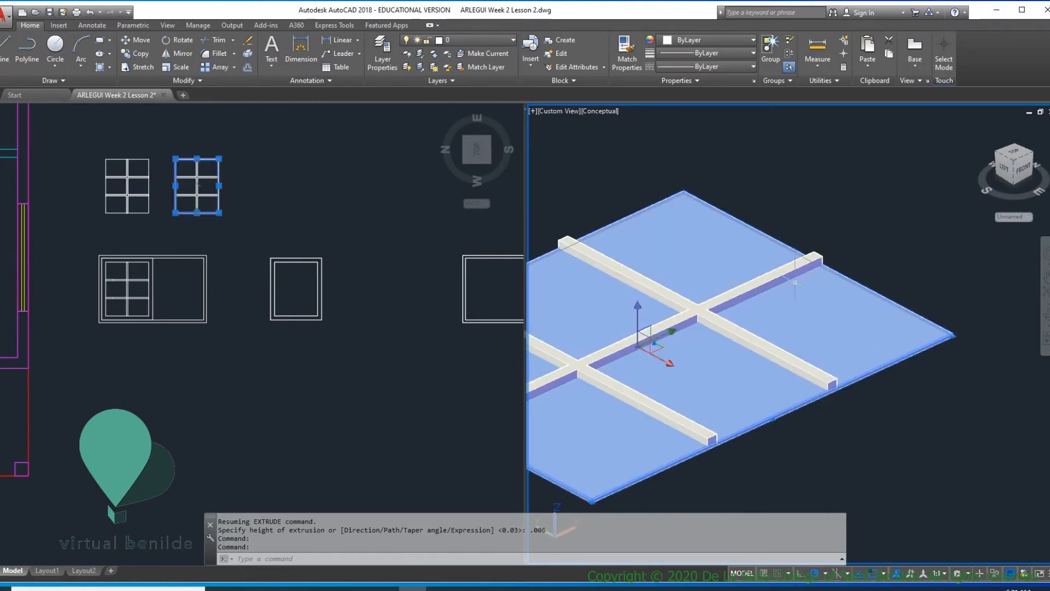
{"action": "scroll", "coordinate": [792, 281], "scroll_direction": "up", "scroll_amount": 4}
{"action": "scroll", "coordinate": [775, 329], "scroll_direction": "down", "scroll_amount": 5}
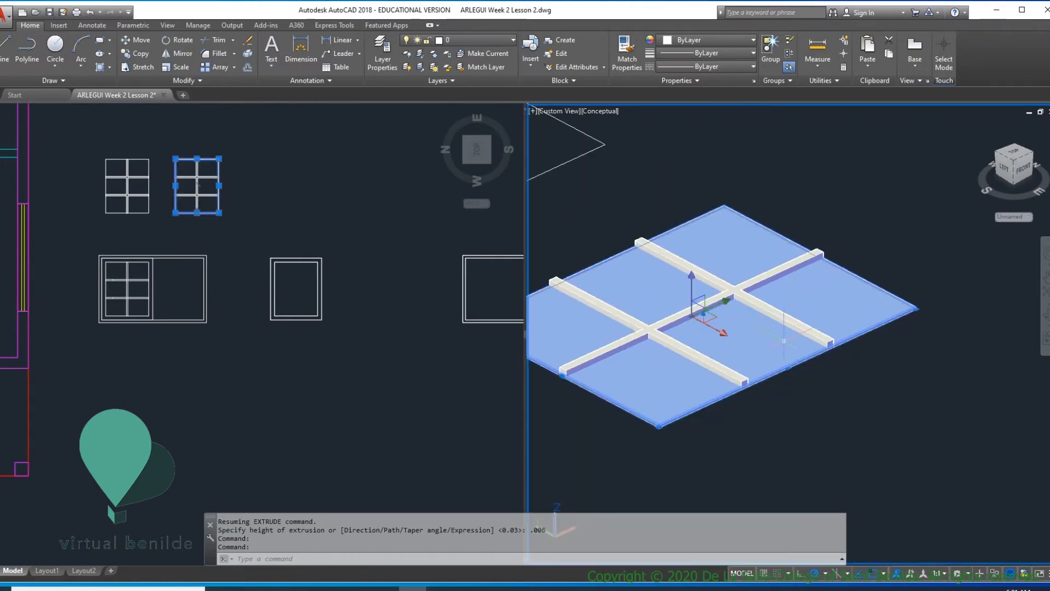
{"action": "scroll", "coordinate": [822, 346], "scroll_direction": "up", "scroll_amount": 6}
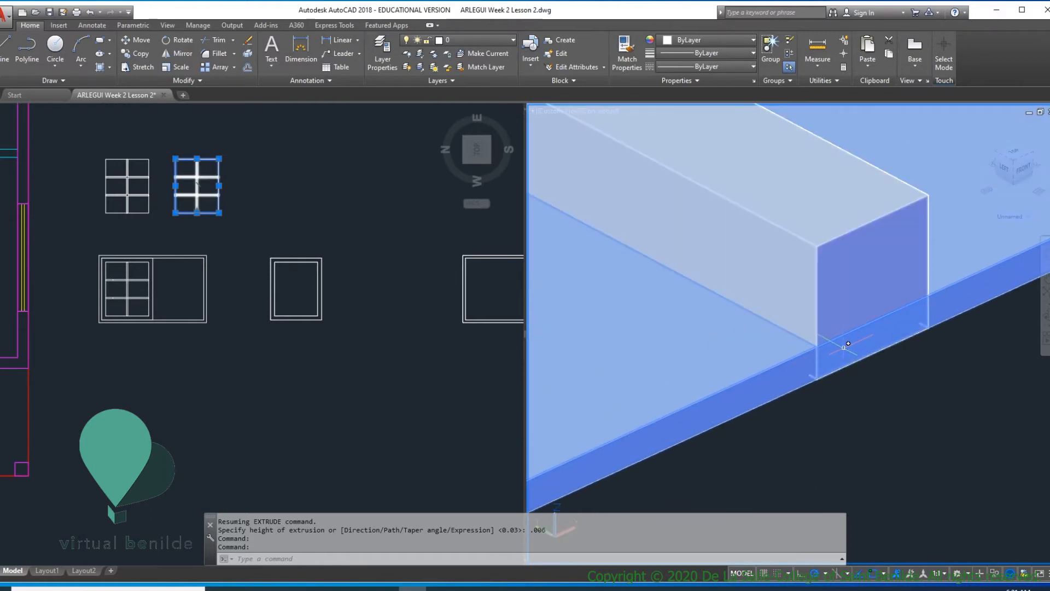
{"action": "scroll", "coordinate": [848, 343], "scroll_direction": "down", "scroll_amount": 5}
{"action": "scroll", "coordinate": [837, 376], "scroll_direction": "up", "scroll_amount": 3}
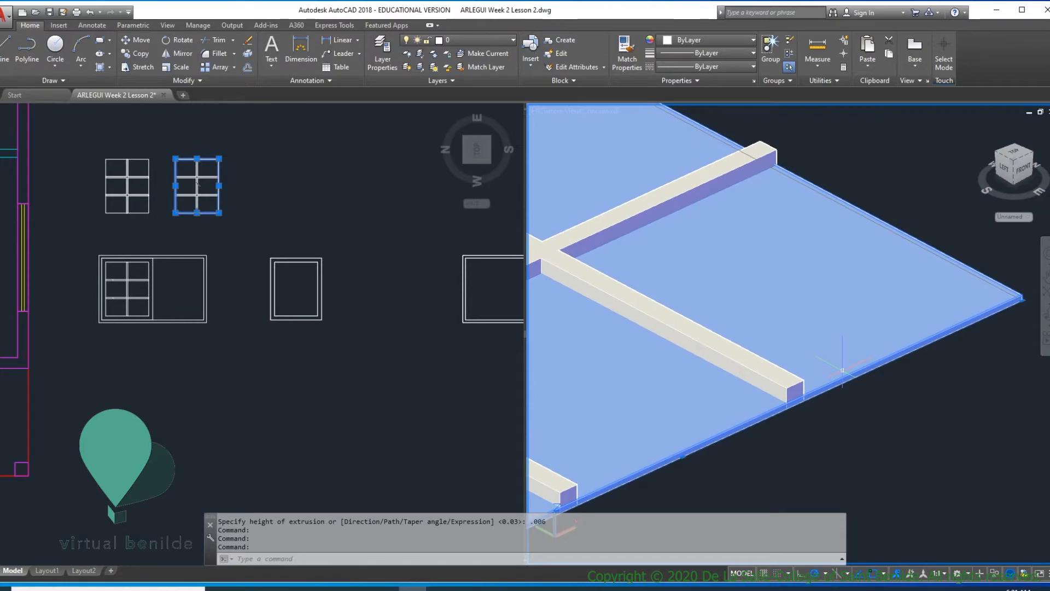
{"action": "scroll", "coordinate": [760, 413], "scroll_direction": "up", "scroll_amount": 3}
{"action": "scroll", "coordinate": [799, 400], "scroll_direction": "up", "scroll_amount": 2}
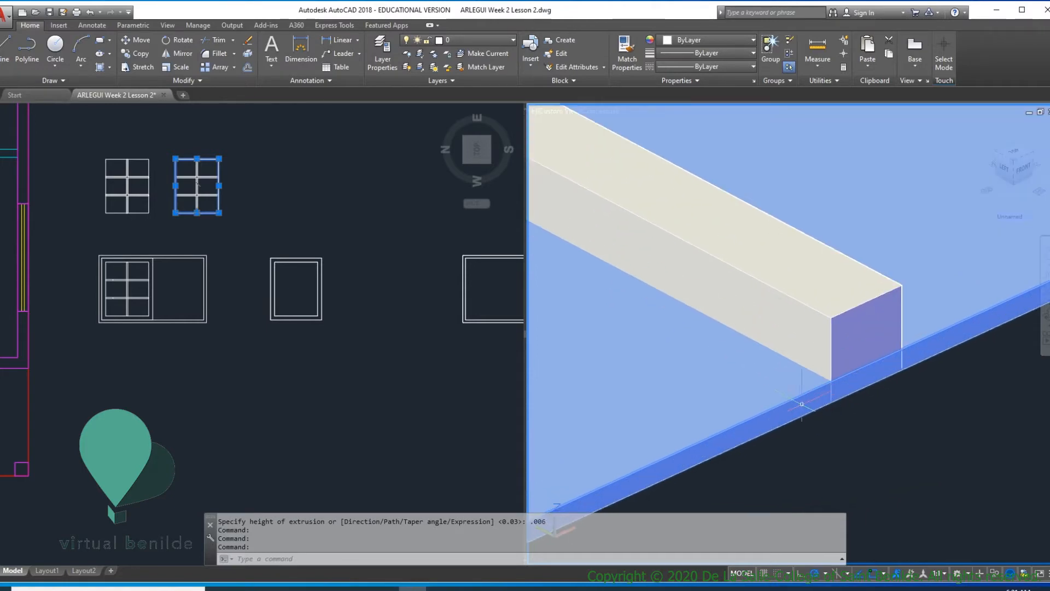
{"action": "scroll", "coordinate": [817, 388], "scroll_direction": "down", "scroll_amount": 5}
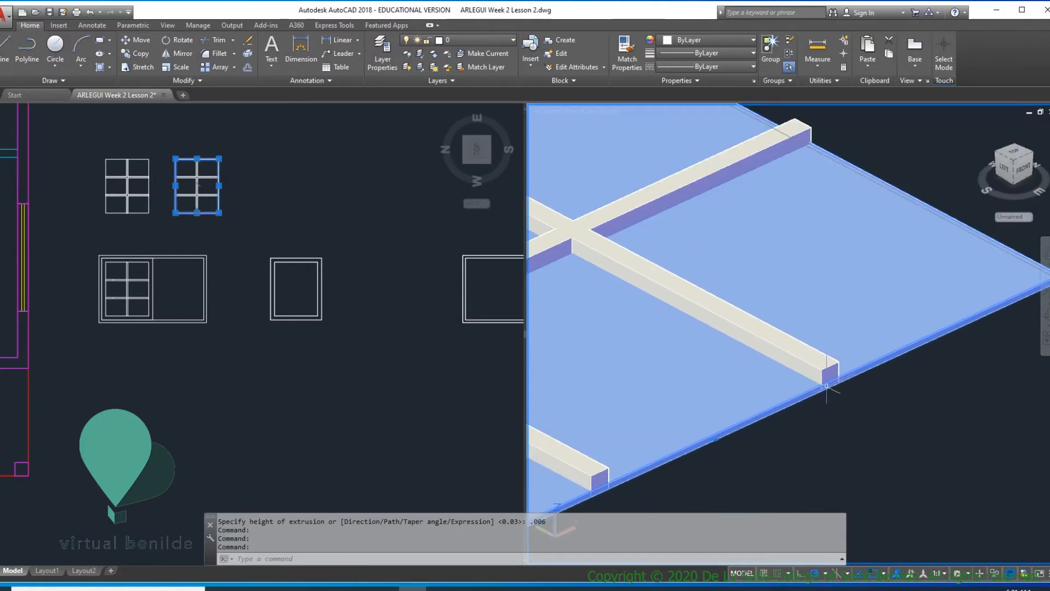
{"action": "scroll", "coordinate": [815, 385], "scroll_direction": "up", "scroll_amount": 3}
{"action": "scroll", "coordinate": [830, 363], "scroll_direction": "down", "scroll_amount": 5}
{"action": "scroll", "coordinate": [809, 361], "scroll_direction": "up", "scroll_amount": 7}
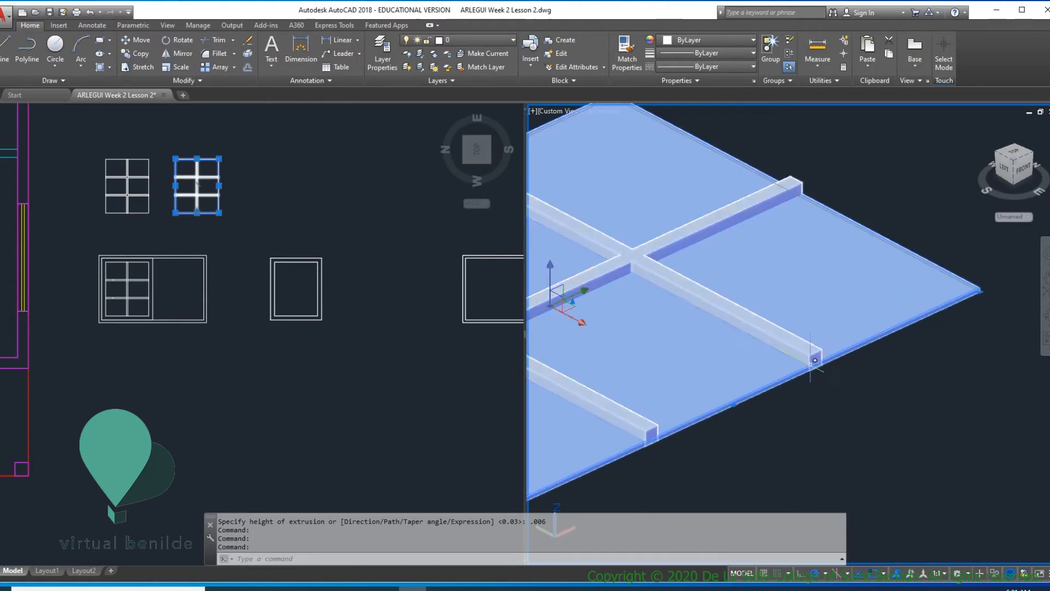
{"action": "scroll", "coordinate": [829, 369], "scroll_direction": "down", "scroll_amount": 5}
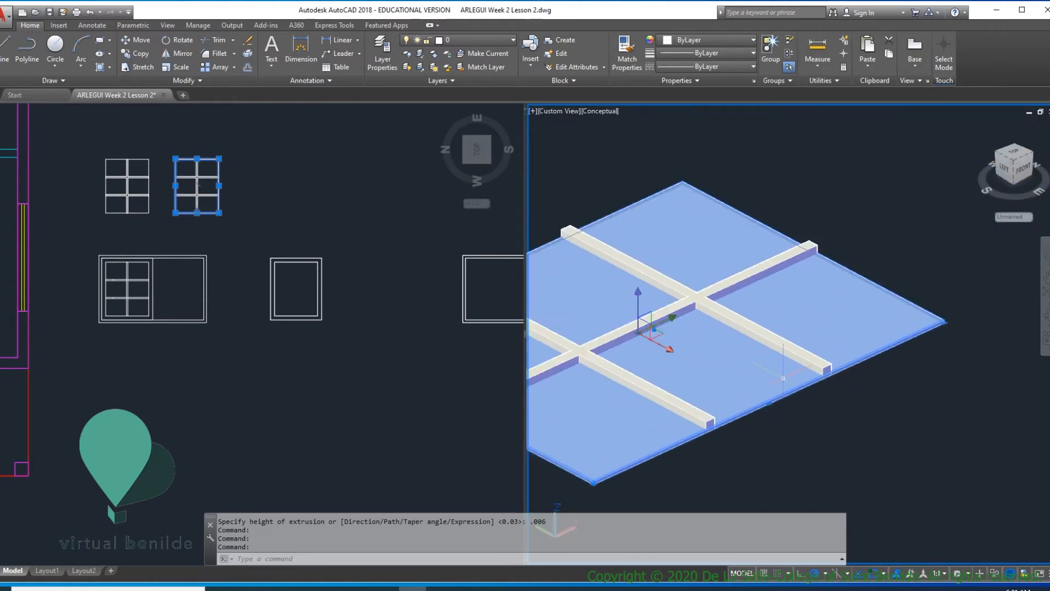
{"action": "scroll", "coordinate": [786, 376], "scroll_direction": "up", "scroll_amount": 4}
{"action": "scroll", "coordinate": [821, 379], "scroll_direction": "down", "scroll_amount": 5}
{"action": "scroll", "coordinate": [753, 296], "scroll_direction": "up", "scroll_amount": 3}
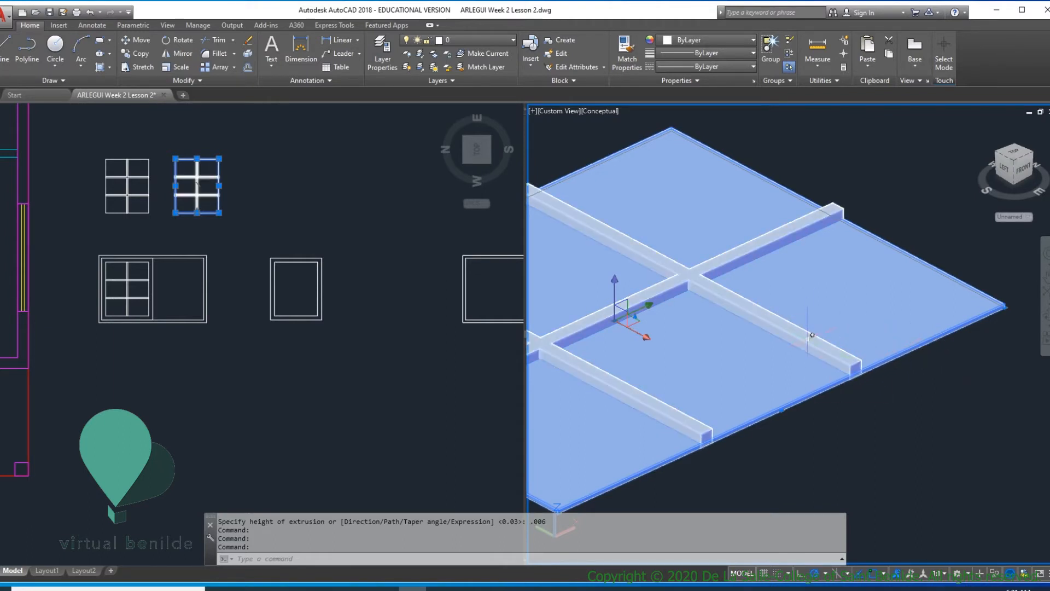
{"action": "scroll", "coordinate": [842, 350], "scroll_direction": "up", "scroll_amount": 3}
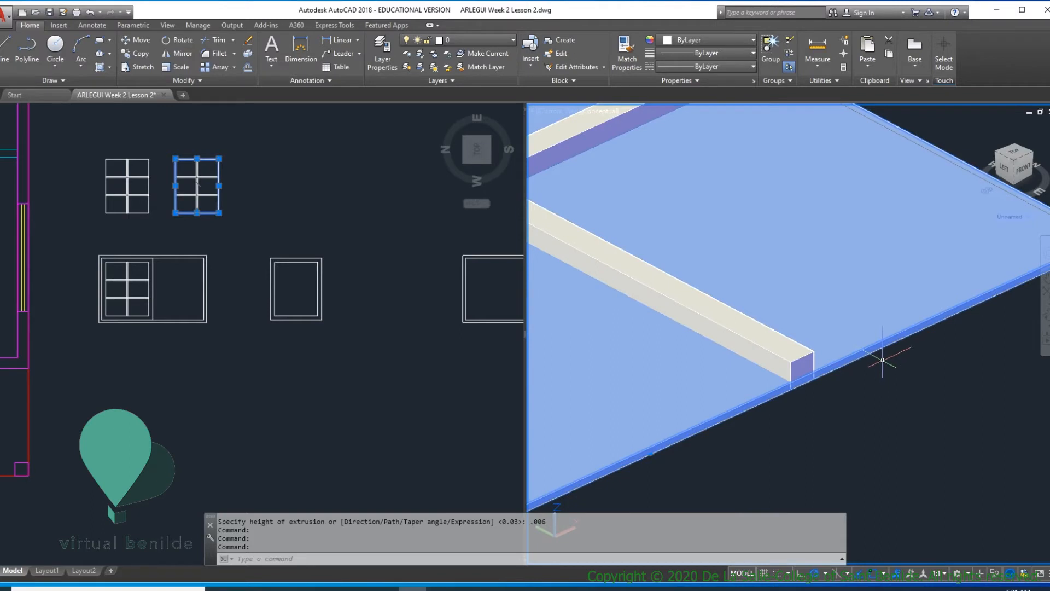
- Subtract the copied grille from the thin plate, cutting it into six separate panes
{"action": "type", "text": "u"}
{"action": "key", "text": "Return"}
{"action": "left_click", "coordinate": [859, 356]}
{"action": "scroll", "coordinate": [859, 356], "scroll_direction": "down", "scroll_amount": 5}
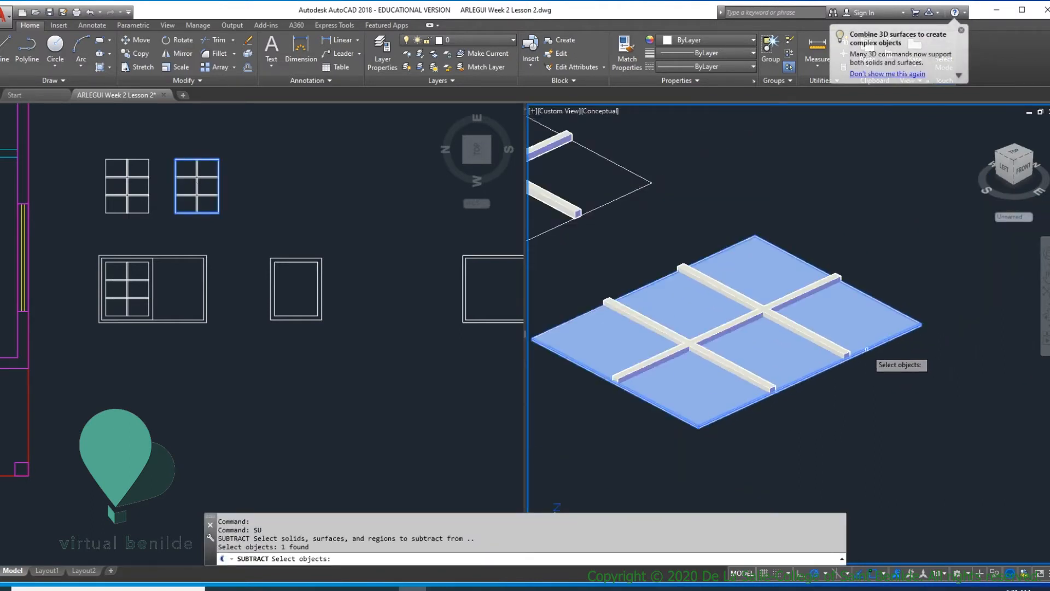
{"action": "scroll", "coordinate": [837, 337], "scroll_direction": "up", "scroll_amount": 1}
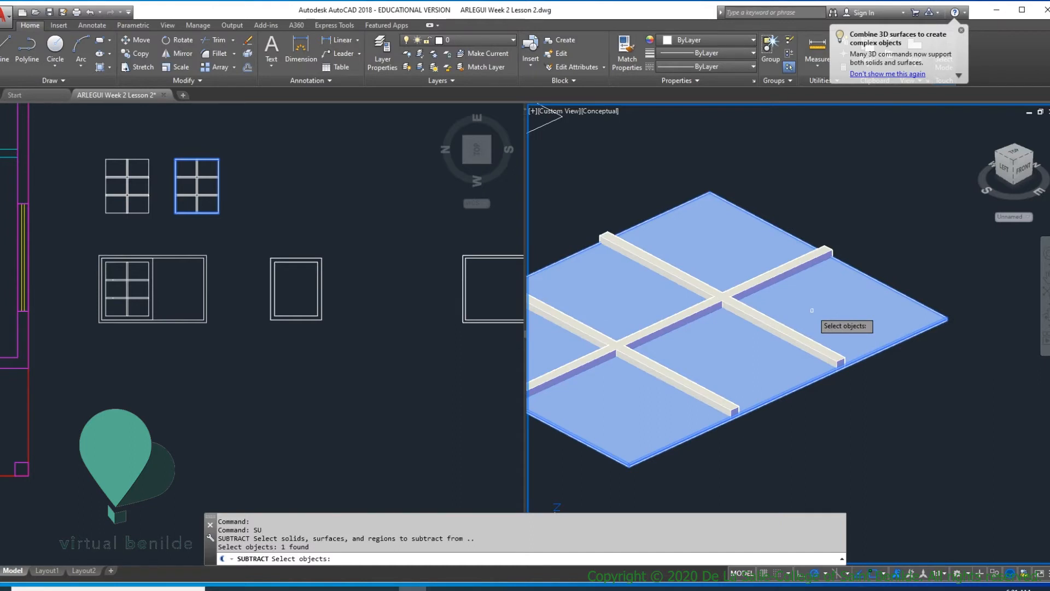
{"action": "key", "text": "Return"}
{"action": "left_click", "coordinate": [821, 350]}
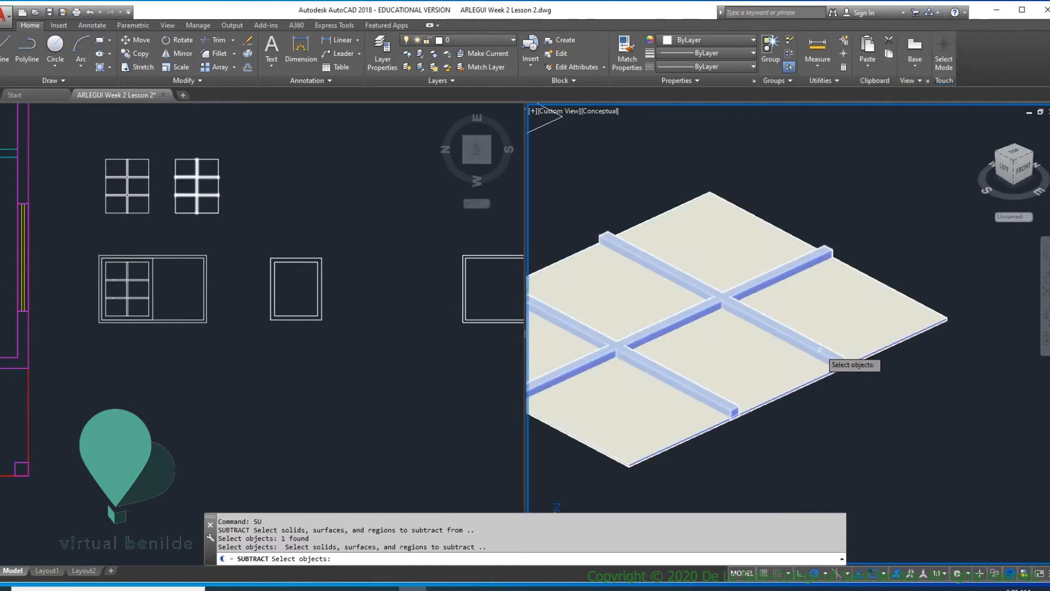
{"action": "left_click", "coordinate": [819, 350]}
{"action": "scroll", "coordinate": [841, 369], "scroll_direction": "up", "scroll_amount": 5}
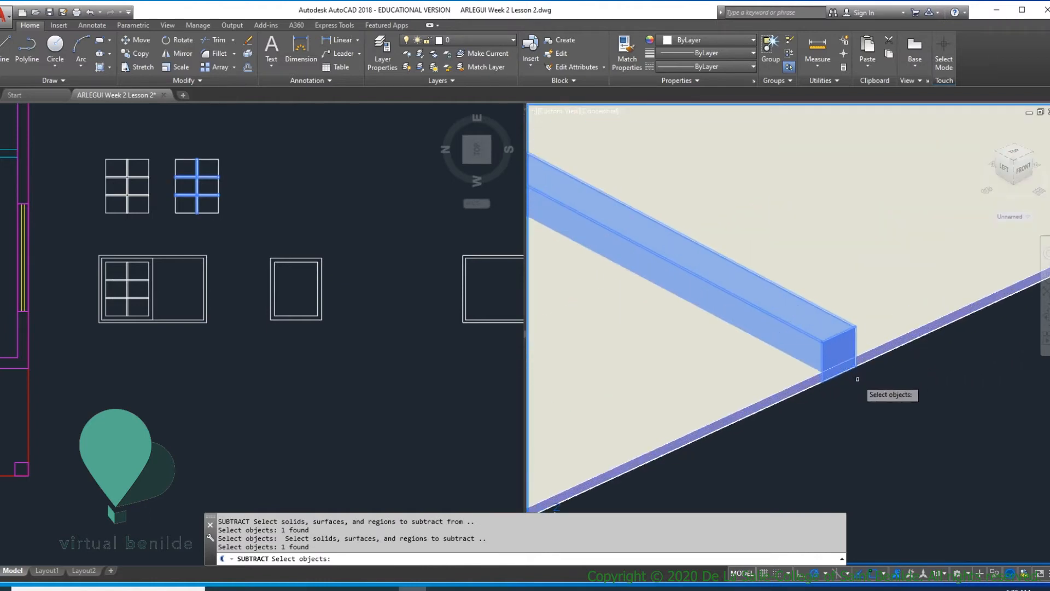
{"action": "key", "text": "Return"}
{"action": "scroll", "coordinate": [857, 377], "scroll_direction": "down", "scroll_amount": 5}
{"action": "middle_click_drag", "start_coordinate": [726, 335], "coordinate": [790, 331]}
{"action": "left_click", "coordinate": [801, 332]}
{"action": "key", "text": "Escape"}
{"action": "key", "text": "Escape"}
{"action": "key", "text": "Escape"}
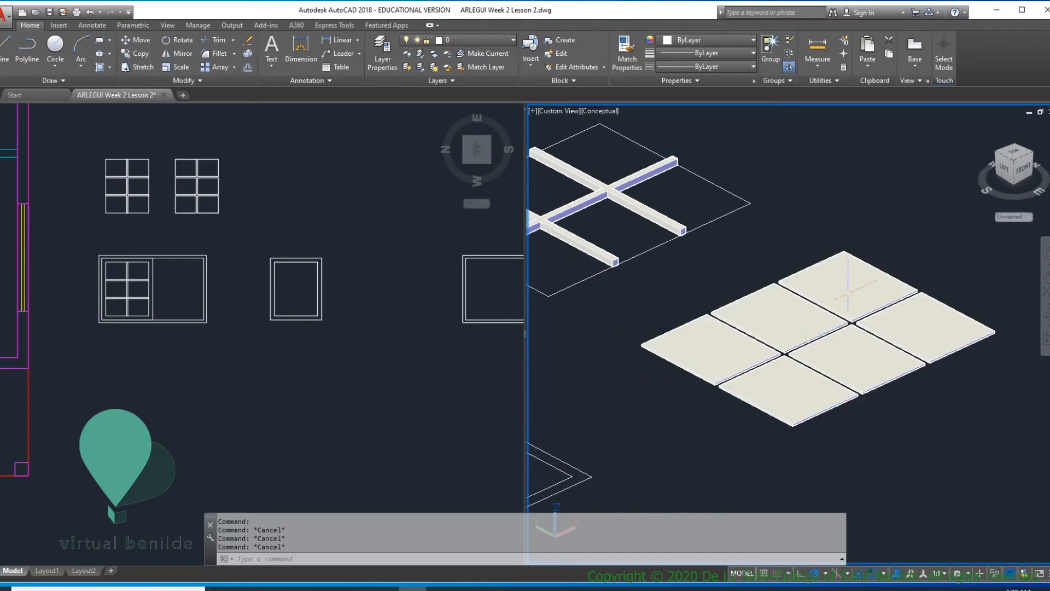
- Examine the cut panes alongside the remaining grille, the sash frame and the window outline
{"action": "scroll", "coordinate": [853, 329], "scroll_direction": "down", "scroll_amount": 5}
{"action": "scroll", "coordinate": [864, 321], "scroll_direction": "up", "scroll_amount": 2}
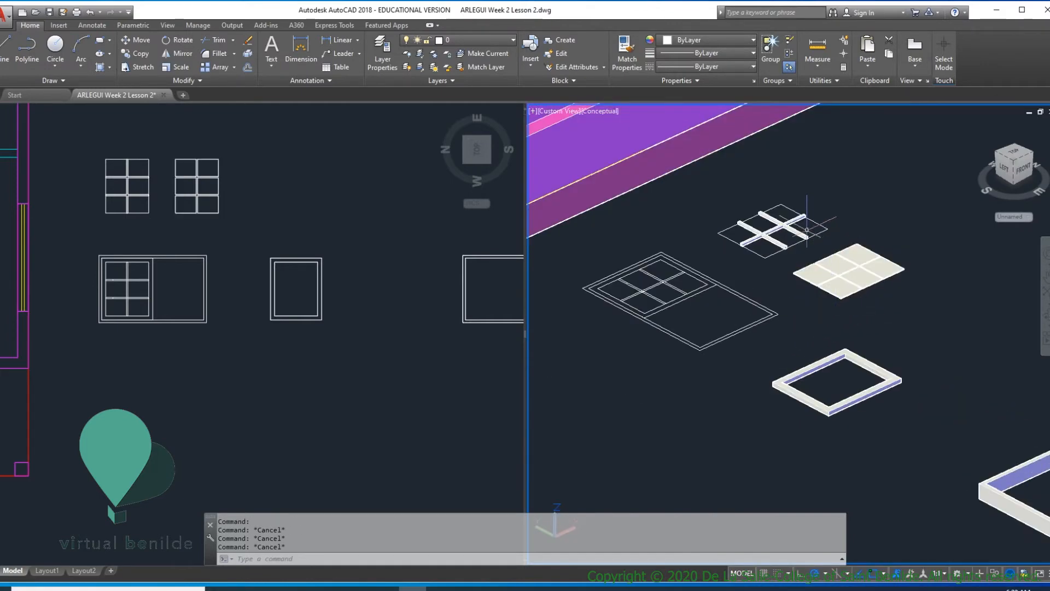
{"action": "scroll", "coordinate": [815, 231], "scroll_direction": "up", "scroll_amount": 3}
{"action": "middle_click_drag", "start_coordinate": [836, 370], "coordinate": [721, 269]}
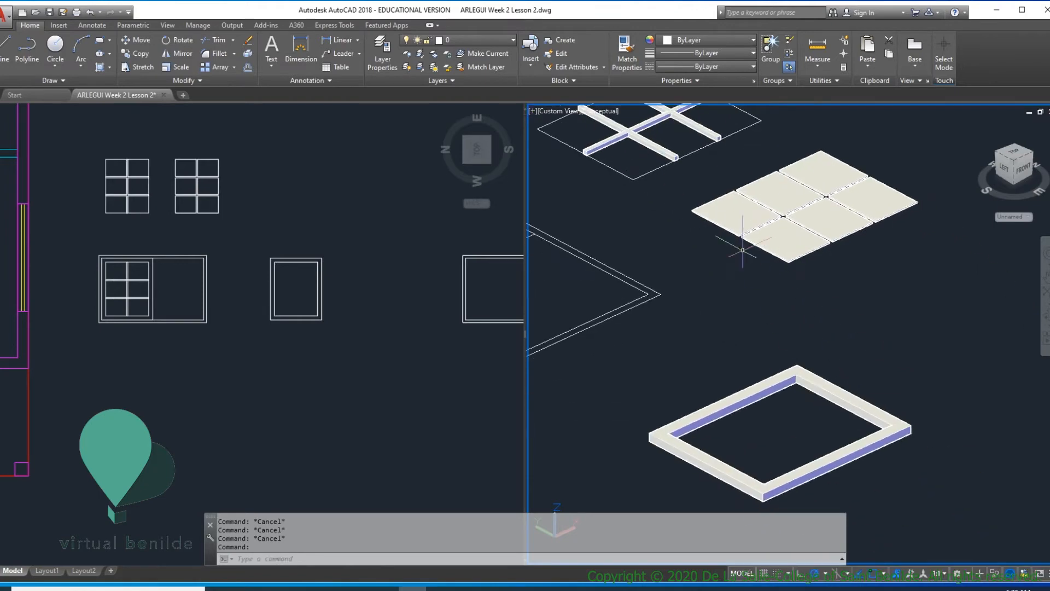
{"action": "scroll", "coordinate": [736, 241], "scroll_direction": "down", "scroll_amount": 5}
{"action": "scroll", "coordinate": [749, 237], "scroll_direction": "up", "scroll_amount": 1}
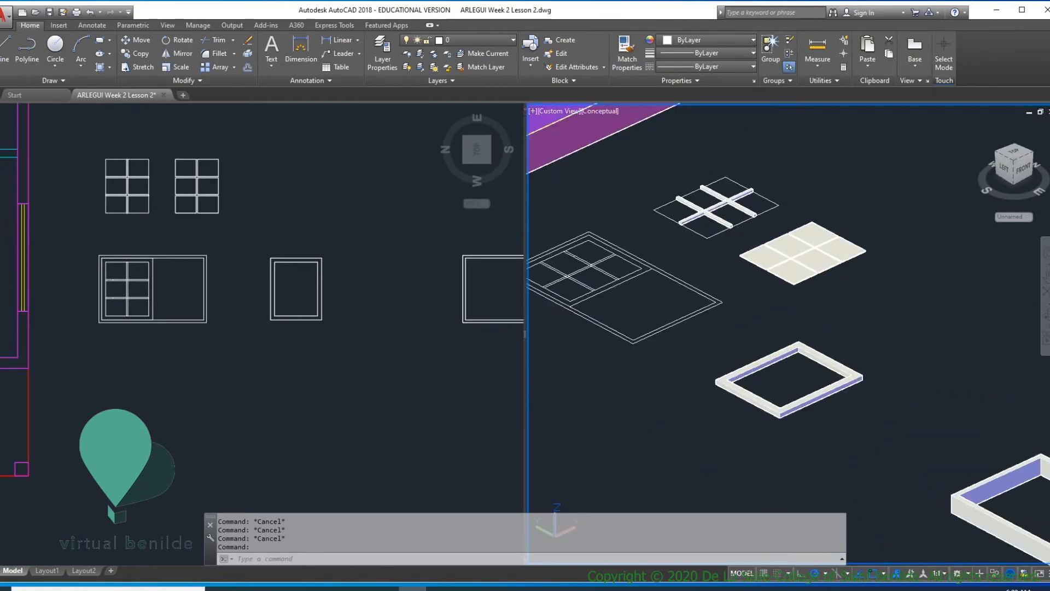
{"action": "scroll", "coordinate": [748, 238], "scroll_direction": "up", "scroll_amount": 4}
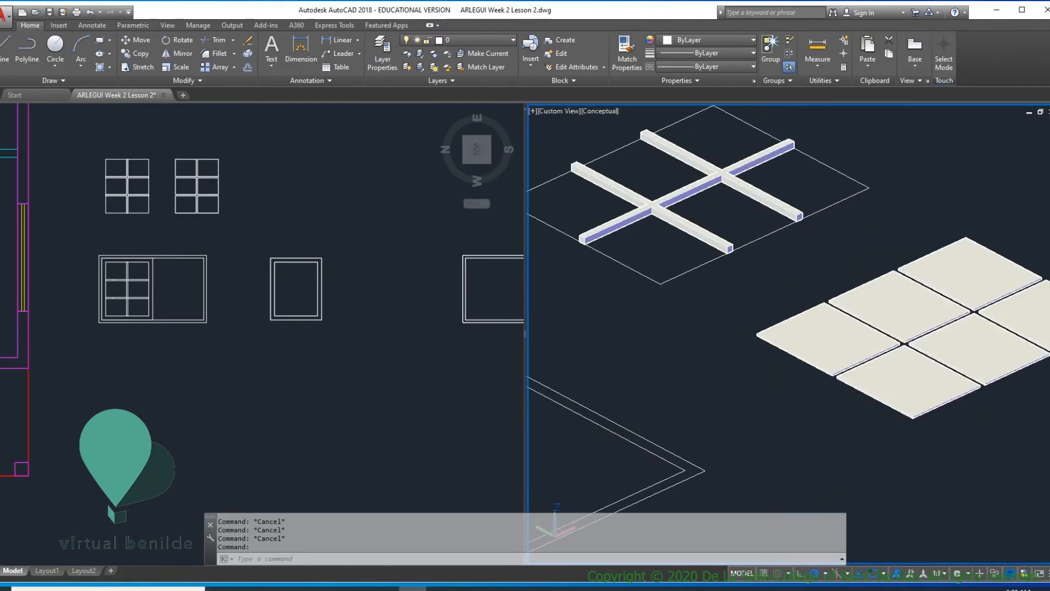
{"action": "scroll", "coordinate": [776, 262], "scroll_direction": "down", "scroll_amount": 5}
{"action": "scroll", "coordinate": [776, 261], "scroll_direction": "up", "scroll_amount": 1}
- Save the drawing and set the 3D view to the 2D Wireframe visual style
{"action": "key", "text": "ctrl+s"}
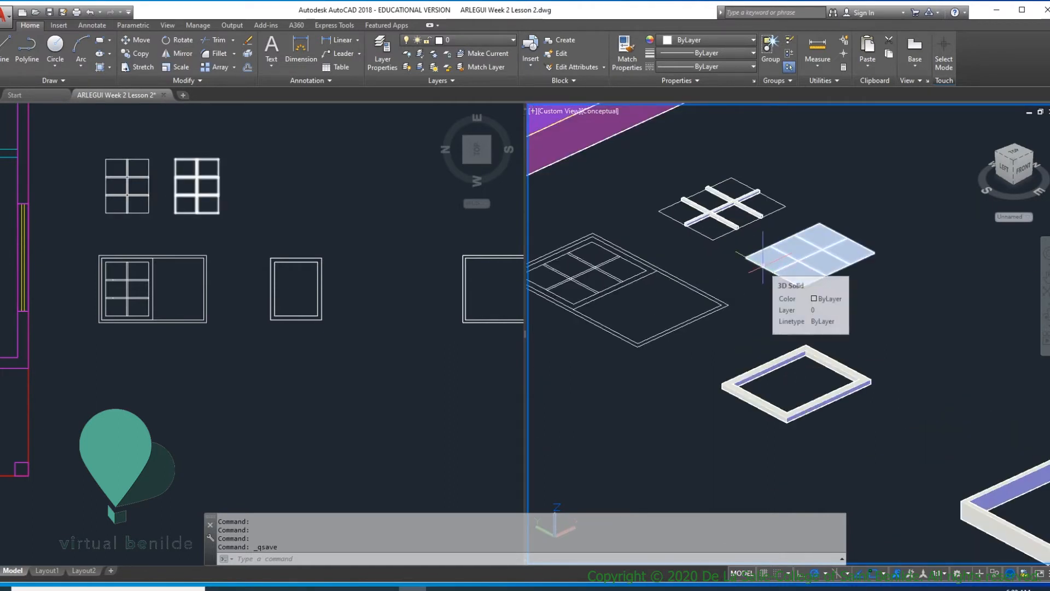
{"action": "scroll", "coordinate": [763, 258], "scroll_direction": "up", "scroll_amount": 4}
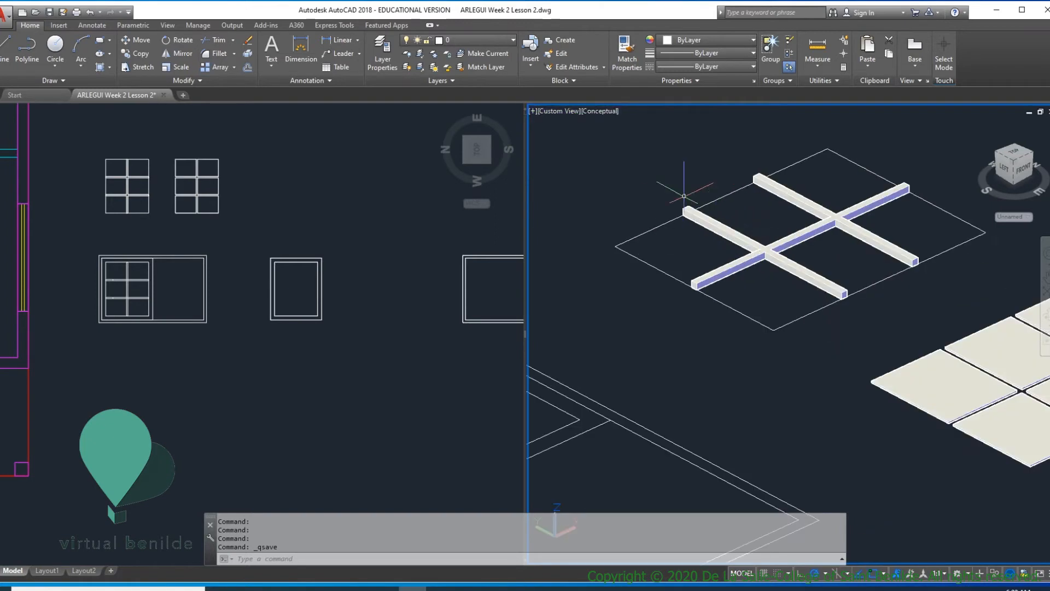
{"action": "key", "text": "Escape"}
{"action": "left_click", "coordinate": [314, 274]}
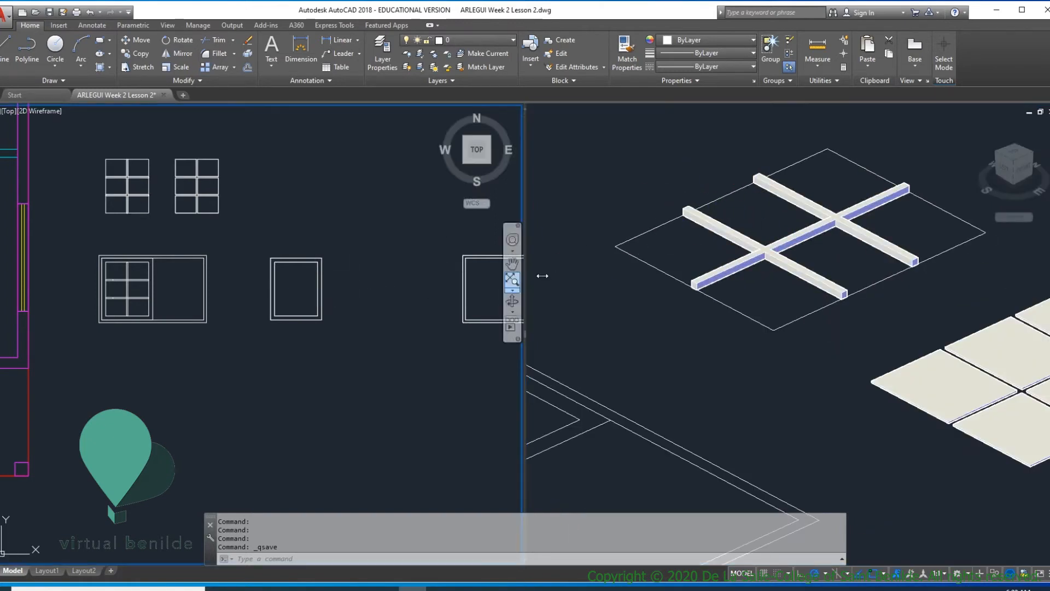
{"action": "left_click", "coordinate": [921, 363]}
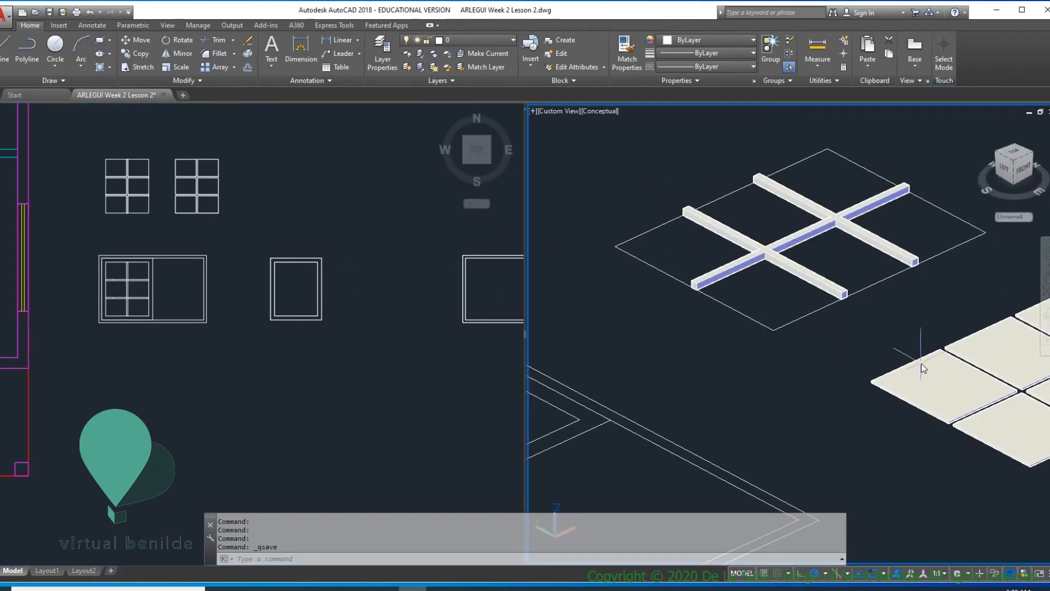
{"action": "left_click", "coordinate": [602, 111]}
{"action": "left_click", "coordinate": [642, 139]}
{"action": "middle_click_drag", "start_coordinate": [872, 295], "coordinate": [680, 234]}
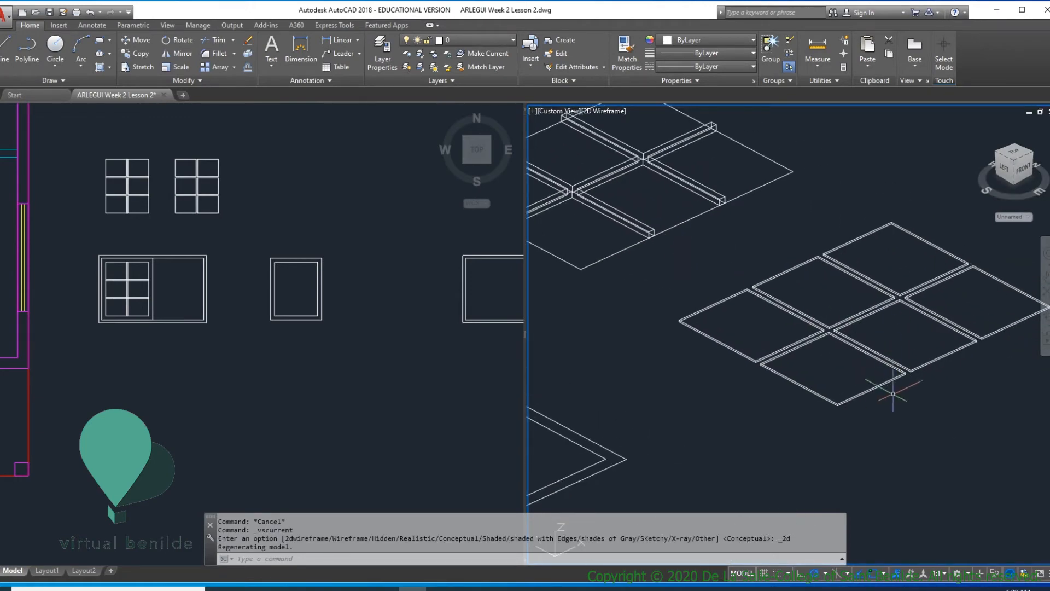
{"action": "scroll", "coordinate": [898, 382], "scroll_direction": "up", "scroll_amount": 3}
{"action": "scroll", "coordinate": [894, 410], "scroll_direction": "down", "scroll_amount": 3}
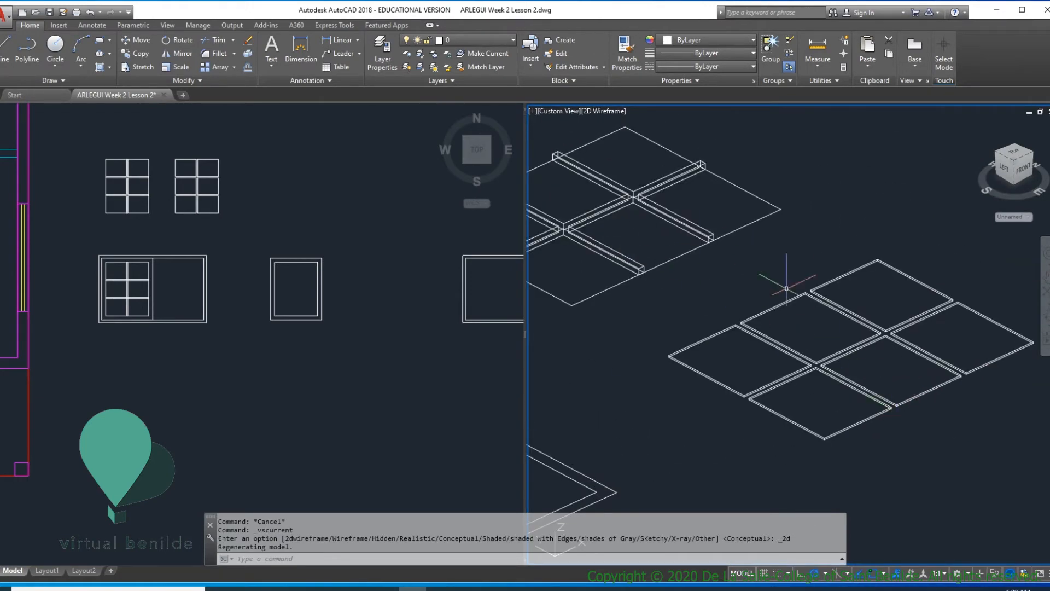
{"action": "scroll", "coordinate": [900, 408], "scroll_direction": "up", "scroll_amount": 3}
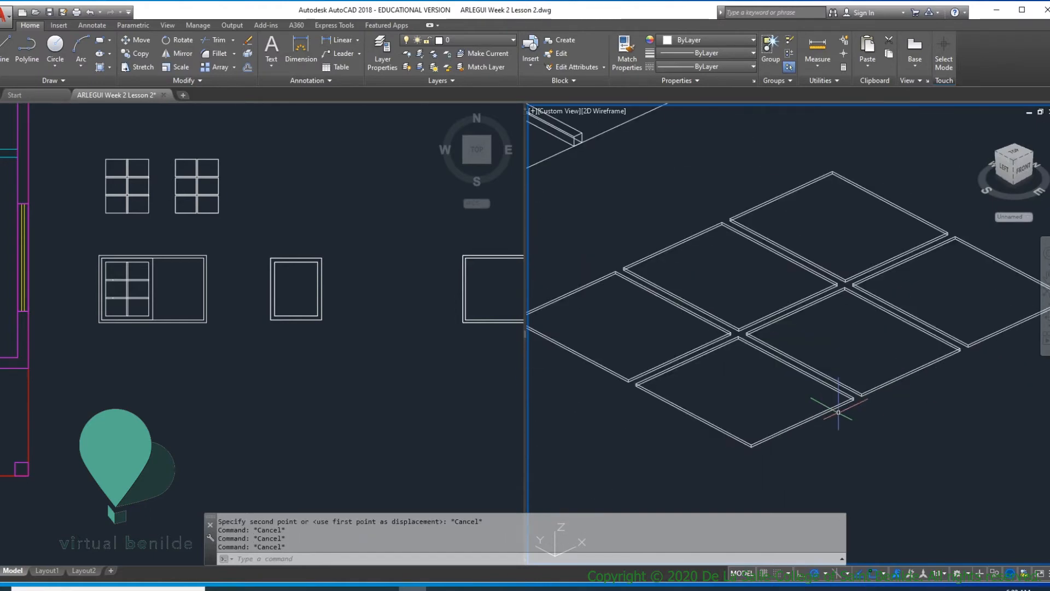
- Move the six-pane solid onto the grille, from a pane's vertical corner-edge midpoint to the midpoint of a bar end's far vertical edge
{"action": "type", "text": "M"}
{"action": "key", "text": "Return"}
{"action": "left_click", "coordinate": [840, 411]}
{"action": "left_click", "coordinate": [843, 415]}
{"action": "scroll", "coordinate": [834, 404], "scroll_direction": "up", "scroll_amount": 5}
{"action": "scroll", "coordinate": [793, 432], "scroll_direction": "up", "scroll_amount": 5}
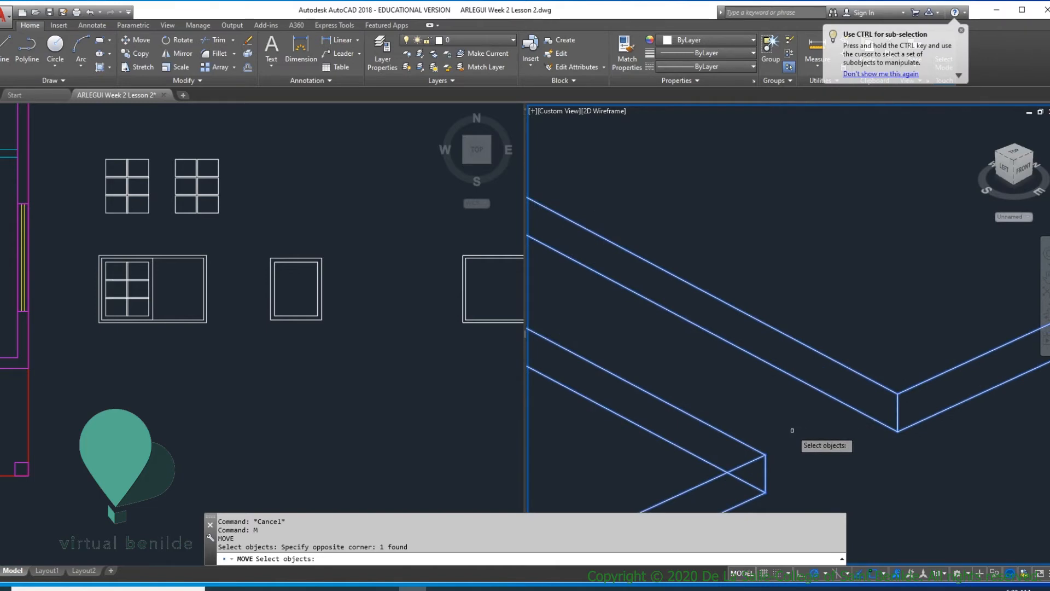
{"action": "key", "text": "Return"}
{"action": "left_click", "coordinate": [760, 457]}
{"action": "scroll", "coordinate": [794, 394], "scroll_direction": "down", "scroll_amount": 10}
{"action": "scroll", "coordinate": [809, 350], "scroll_direction": "up", "scroll_amount": 8}
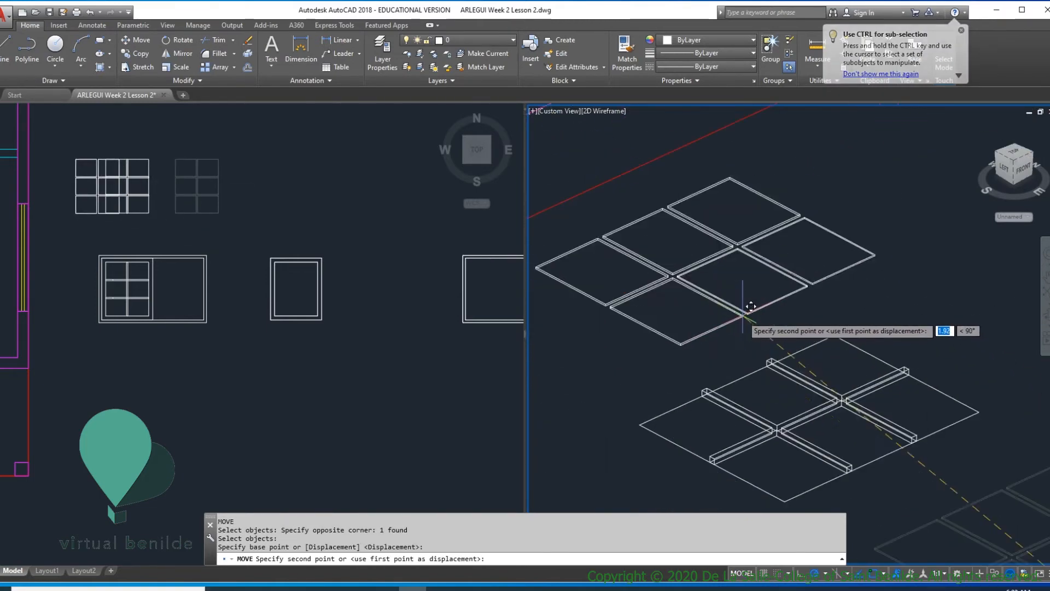
{"action": "scroll", "coordinate": [855, 403], "scroll_direction": "up", "scroll_amount": 5}
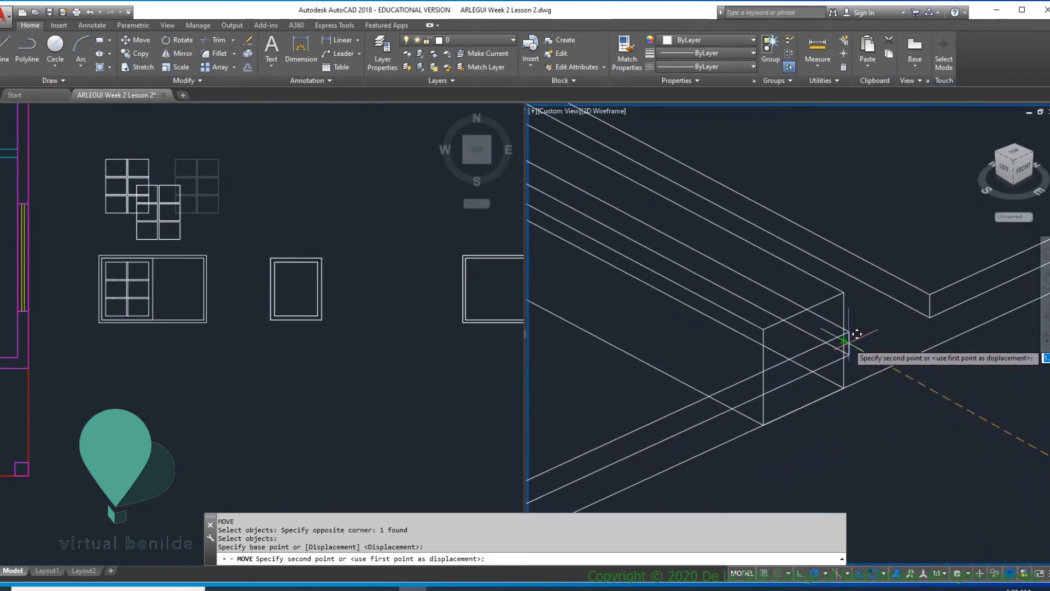
{"action": "left_click", "coordinate": [857, 334]}
{"action": "scroll", "coordinate": [857, 337], "scroll_direction": "down", "scroll_amount": 10}
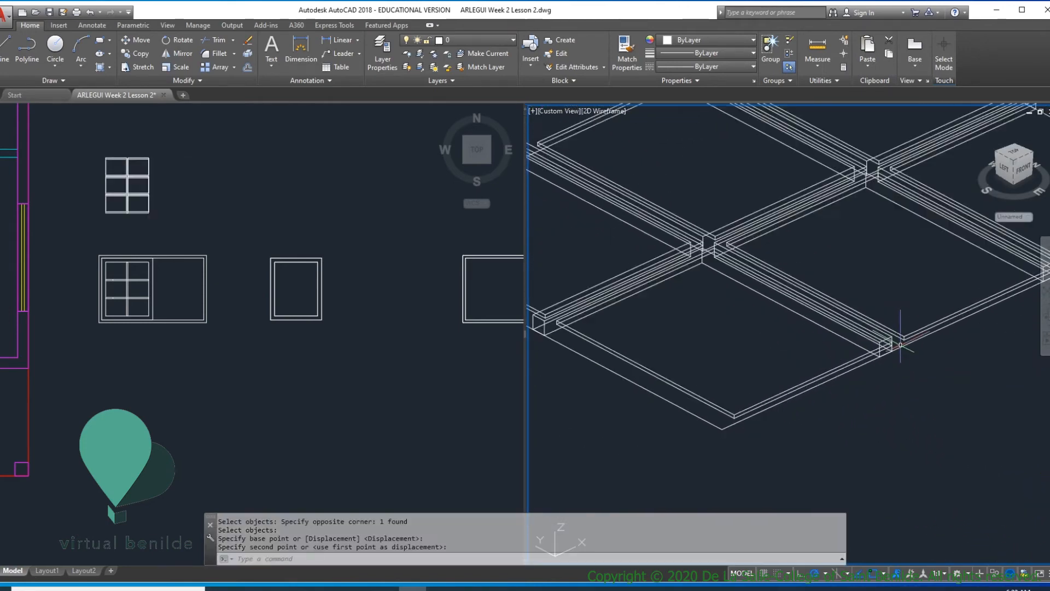
- Shift the panes across the bar's width, from the current edge midpoint to the midpoint of the same bar end's opposite vertical edge
{"action": "scroll", "coordinate": [863, 355], "scroll_direction": "up", "scroll_amount": 6}
{"action": "scroll", "coordinate": [863, 356], "scroll_direction": "up", "scroll_amount": 3}
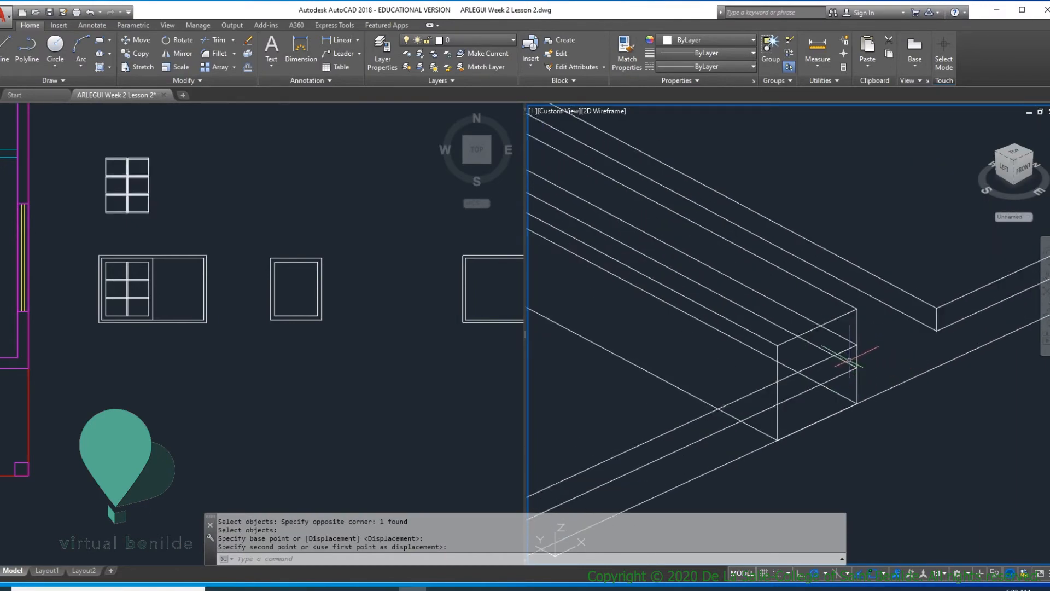
{"action": "type", "text": "m"}
{"action": "key", "text": "Return"}
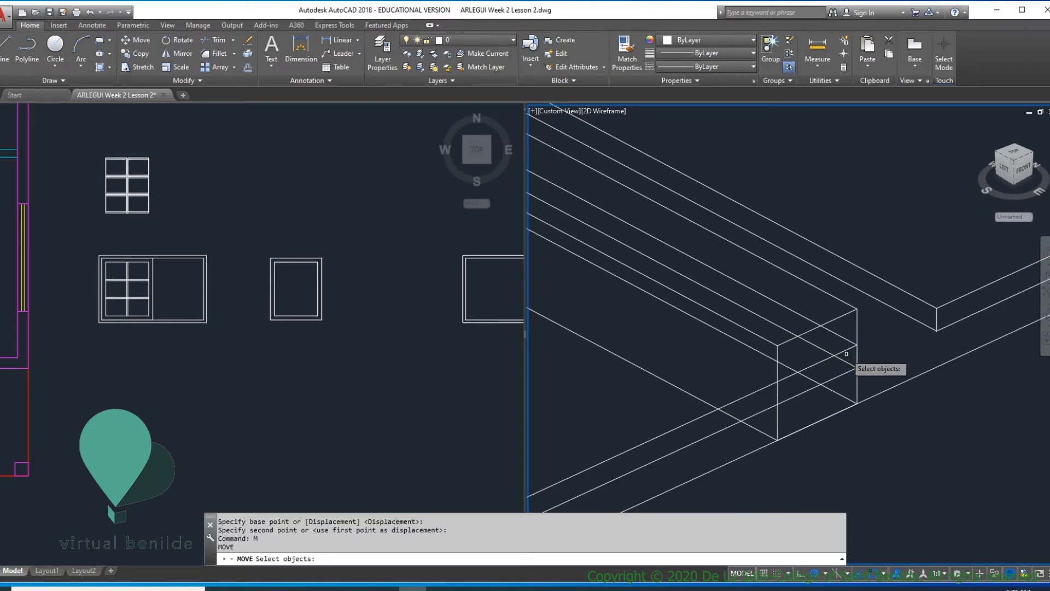
{"action": "left_click", "coordinate": [857, 356]}
{"action": "key", "text": "Return"}
{"action": "left_click", "coordinate": [858, 356]}
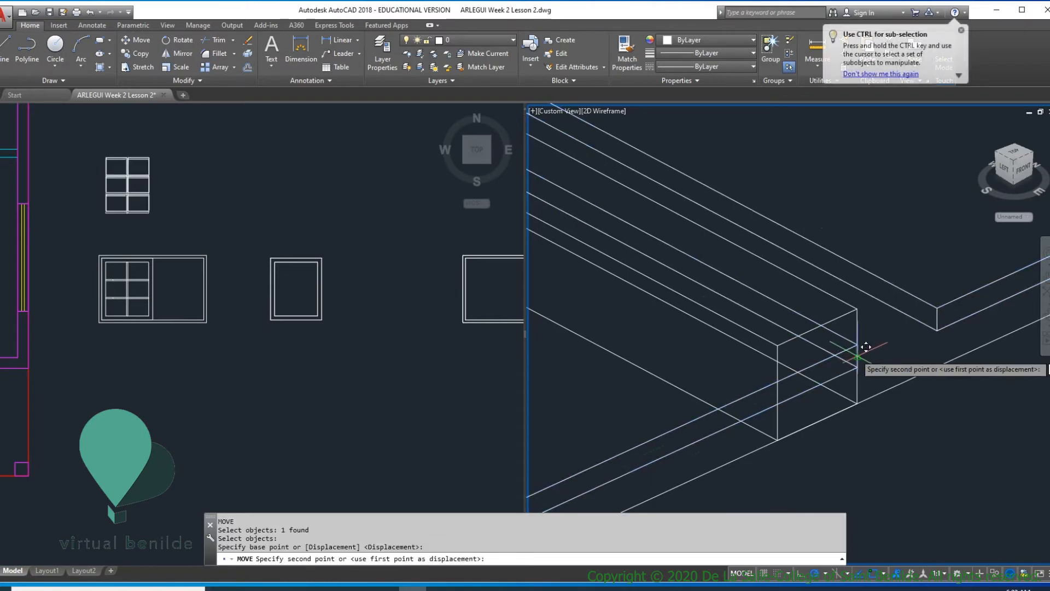
{"action": "left_click", "coordinate": [779, 396]}
{"action": "scroll", "coordinate": [822, 392], "scroll_direction": "down", "scroll_amount": 7}
{"action": "scroll", "coordinate": [672, 330], "scroll_direction": "up", "scroll_amount": 5}
{"action": "scroll", "coordinate": [672, 330], "scroll_direction": "down", "scroll_amount": 7}
{"action": "scroll", "coordinate": [703, 328], "scroll_direction": "up", "scroll_amount": 4}
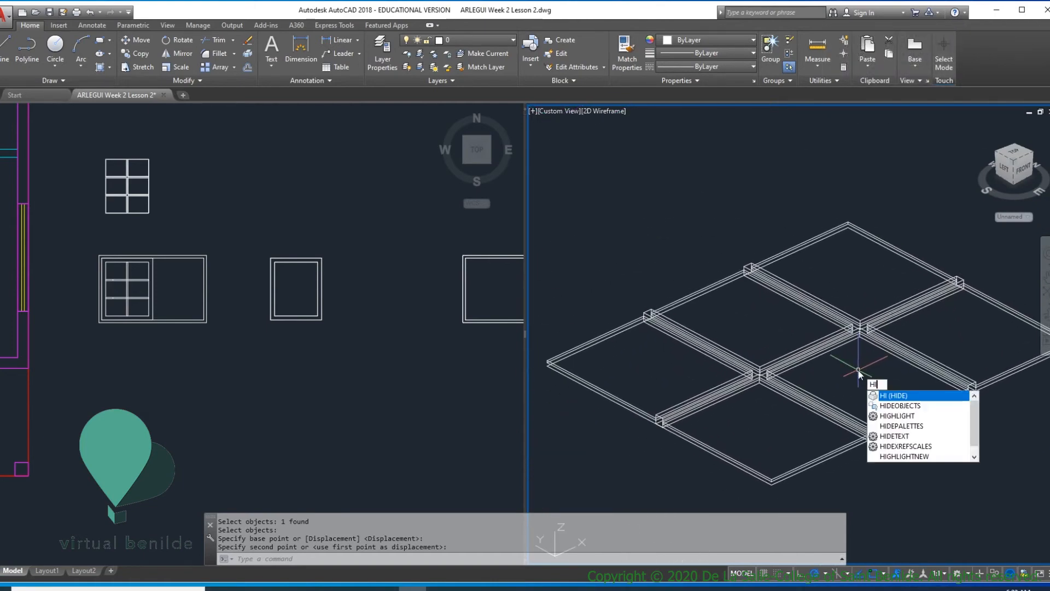
- Hide the hidden lines in the 3D view and examine the muntin grid and glass pane from near and far
{"action": "key", "text": "Return"}
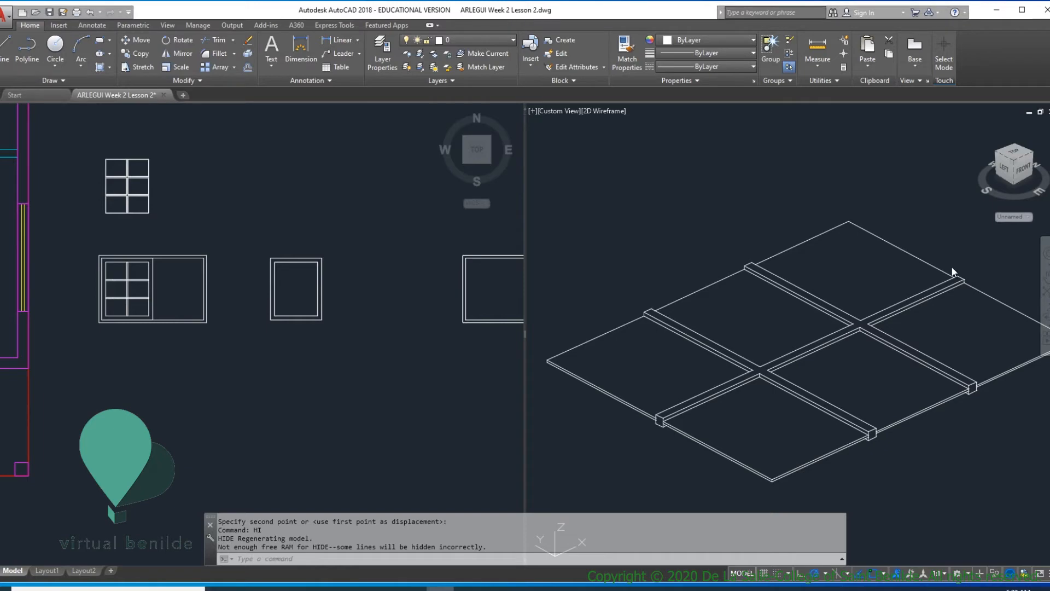
{"action": "left_click", "coordinate": [826, 348]}
{"action": "scroll", "coordinate": [832, 347], "scroll_direction": "down", "scroll_amount": 4}
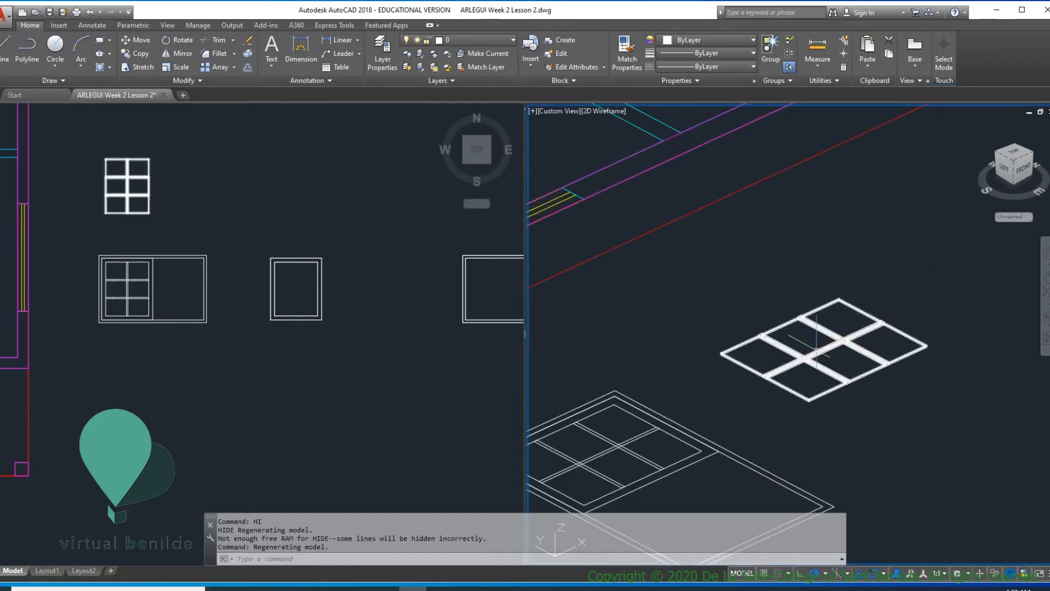
{"action": "scroll", "coordinate": [815, 373], "scroll_direction": "up", "scroll_amount": 4}
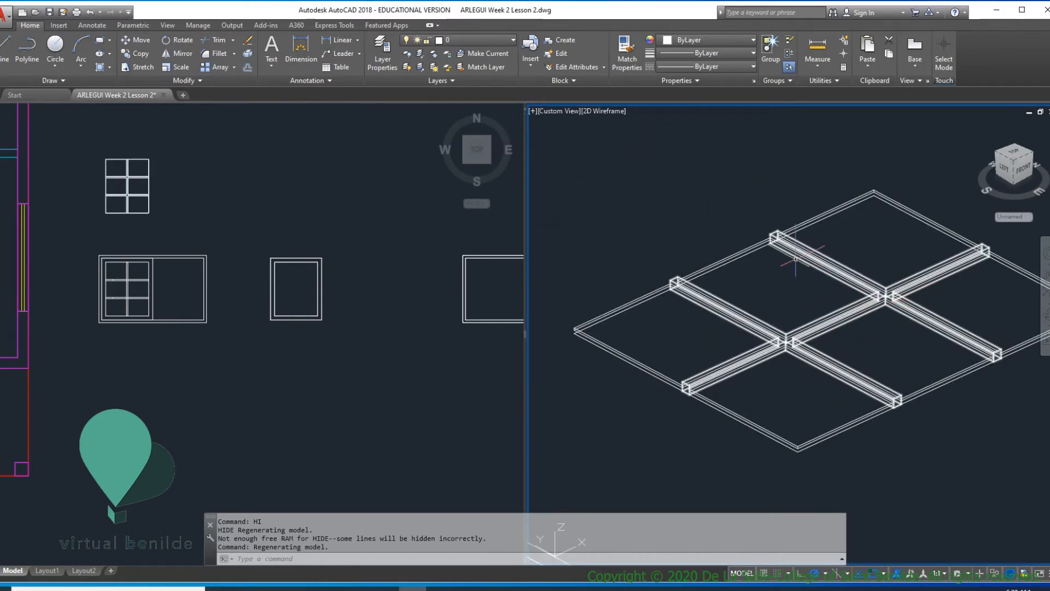
{"action": "scroll", "coordinate": [875, 353], "scroll_direction": "down", "scroll_amount": 5}
{"action": "scroll", "coordinate": [882, 356], "scroll_direction": "up", "scroll_amount": 6}
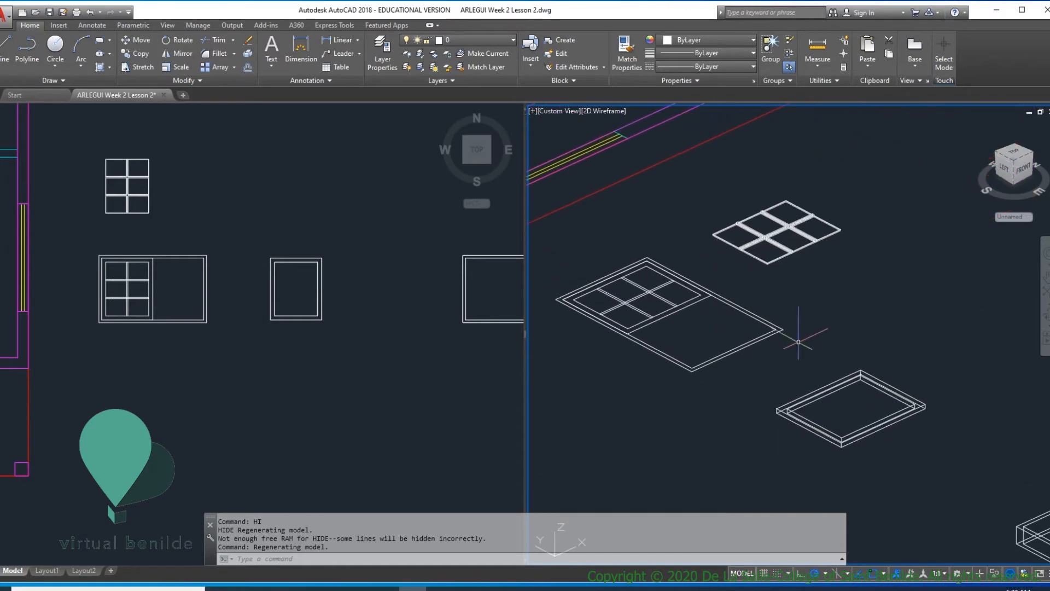
{"action": "scroll", "coordinate": [832, 321], "scroll_direction": "down", "scroll_amount": 3}
{"action": "scroll", "coordinate": [839, 215], "scroll_direction": "up", "scroll_amount": 4}
{"action": "middle_click_drag", "start_coordinate": [840, 216], "coordinate": [948, 381]}
{"action": "scroll", "coordinate": [951, 375], "scroll_direction": "down", "scroll_amount": 5}
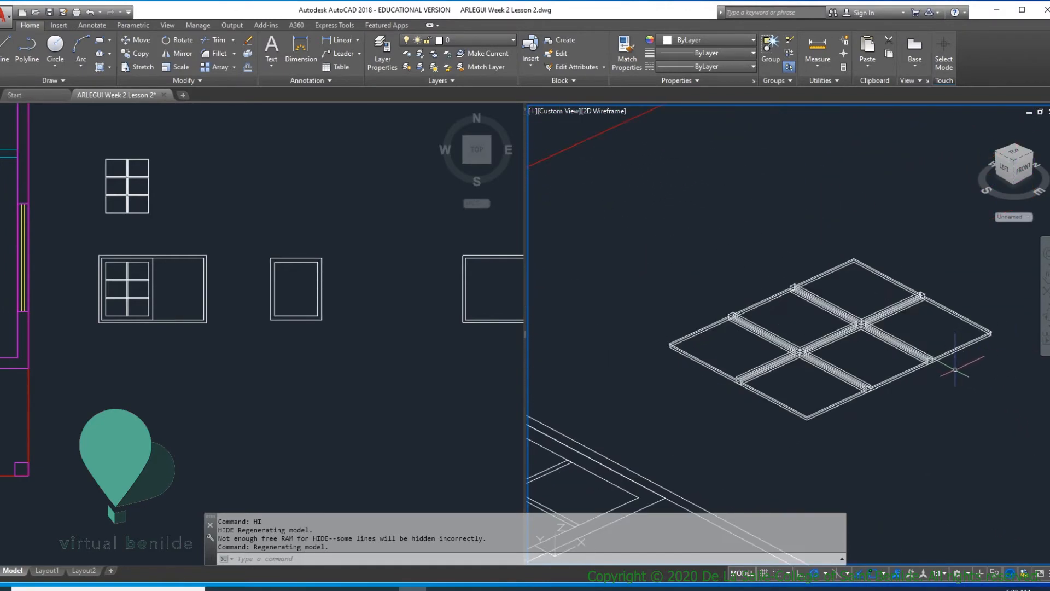
{"action": "type", "text": "m"}
{"action": "key", "text": "Return"}
{"action": "left_click", "coordinate": [939, 353]}
{"action": "left_click", "coordinate": [867, 403]}
{"action": "key", "text": "Return"}
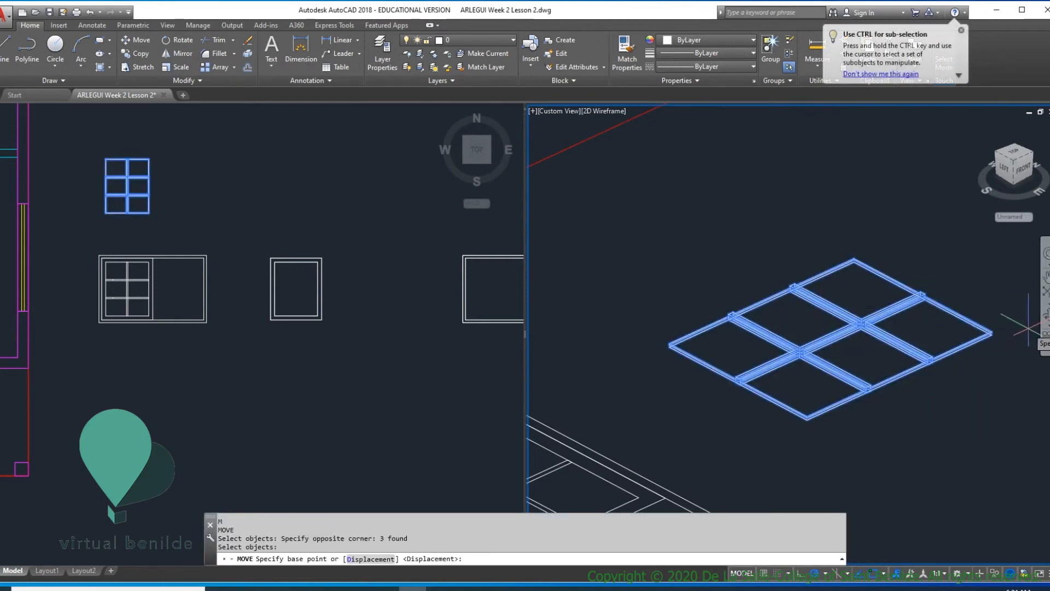
{"action": "scroll", "coordinate": [958, 323], "scroll_direction": "up", "scroll_amount": 5}
{"action": "scroll", "coordinate": [936, 329], "scroll_direction": "down", "scroll_amount": 3}
{"action": "scroll", "coordinate": [949, 328], "scroll_direction": "up", "scroll_amount": 3}
{"action": "key", "text": "Escape"}
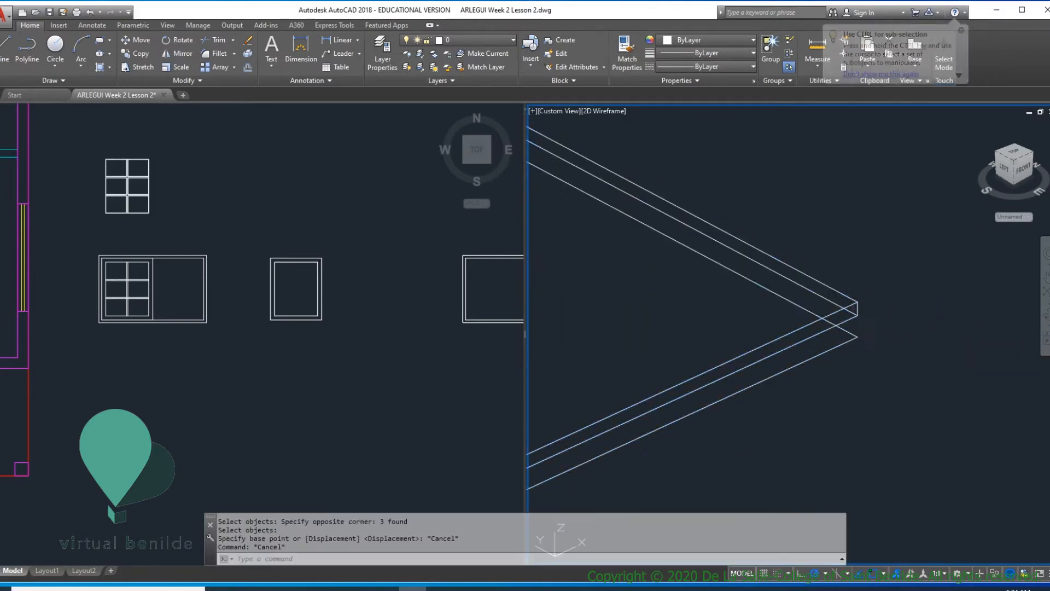
{"action": "left_click", "coordinate": [856, 350]}
{"action": "scroll", "coordinate": [848, 361], "scroll_direction": "down", "scroll_amount": 3}
{"action": "scroll", "coordinate": [860, 319], "scroll_direction": "up", "scroll_amount": 3}
{"action": "key", "text": "Escape"}
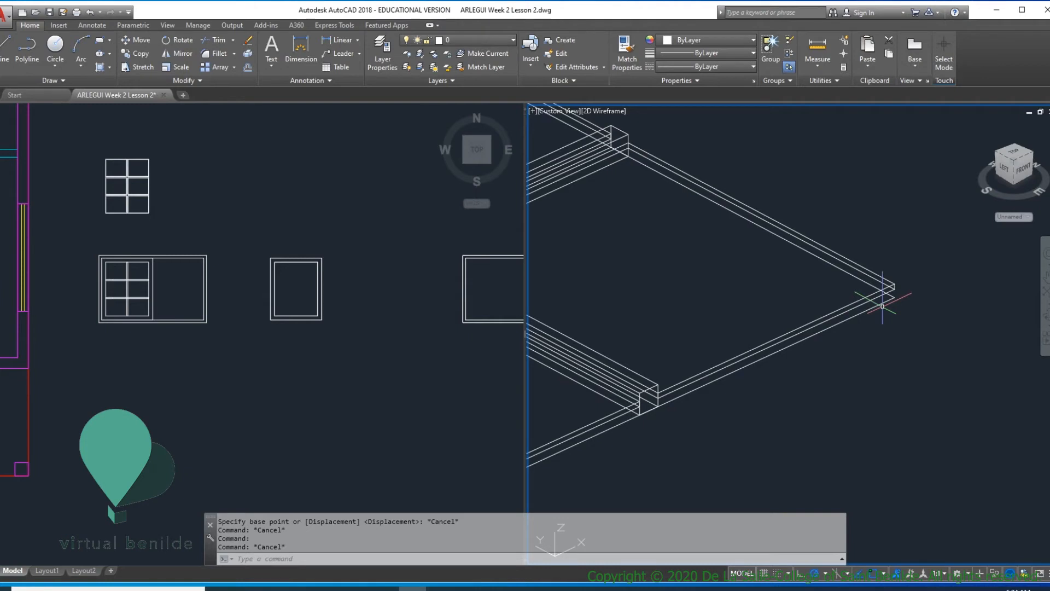
{"action": "left_click", "coordinate": [882, 306]}
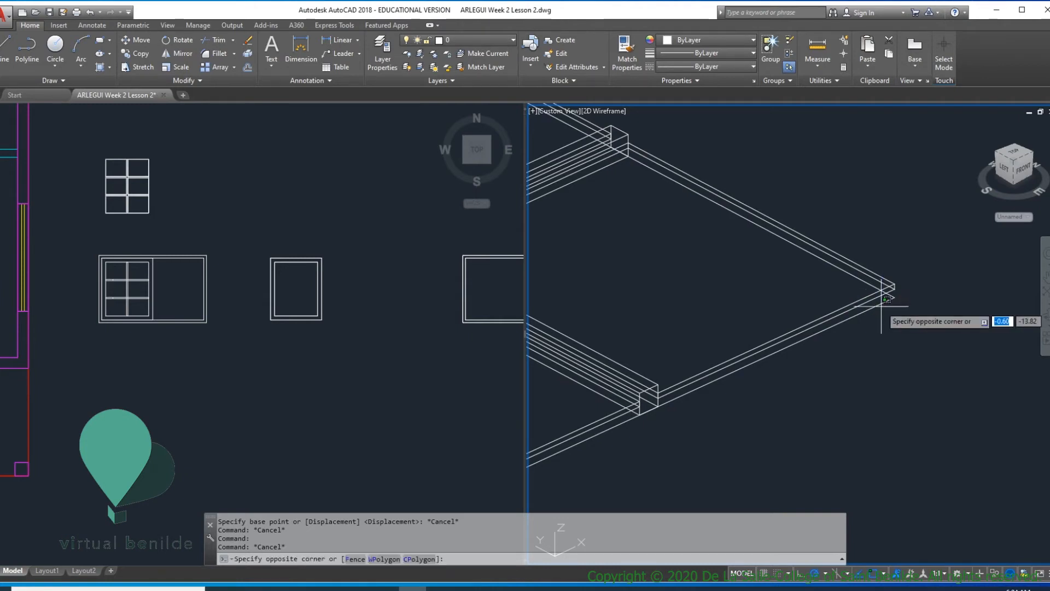
{"action": "key", "text": "Escape"}
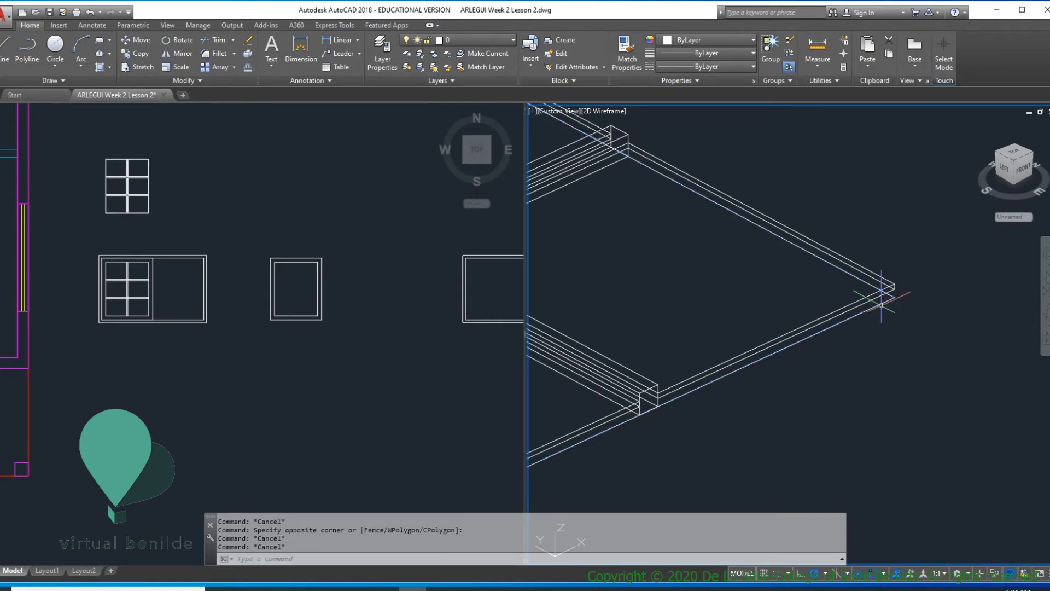
- Erase the leftover flat rectangle outline beneath the edge of the glass pane
{"action": "type", "text": "e"}
{"action": "key", "text": "Return"}
{"action": "left_click", "coordinate": [881, 302]}
{"action": "scroll", "coordinate": [891, 315], "scroll_direction": "down", "scroll_amount": 3}
{"action": "scroll", "coordinate": [865, 328], "scroll_direction": "up", "scroll_amount": 2}
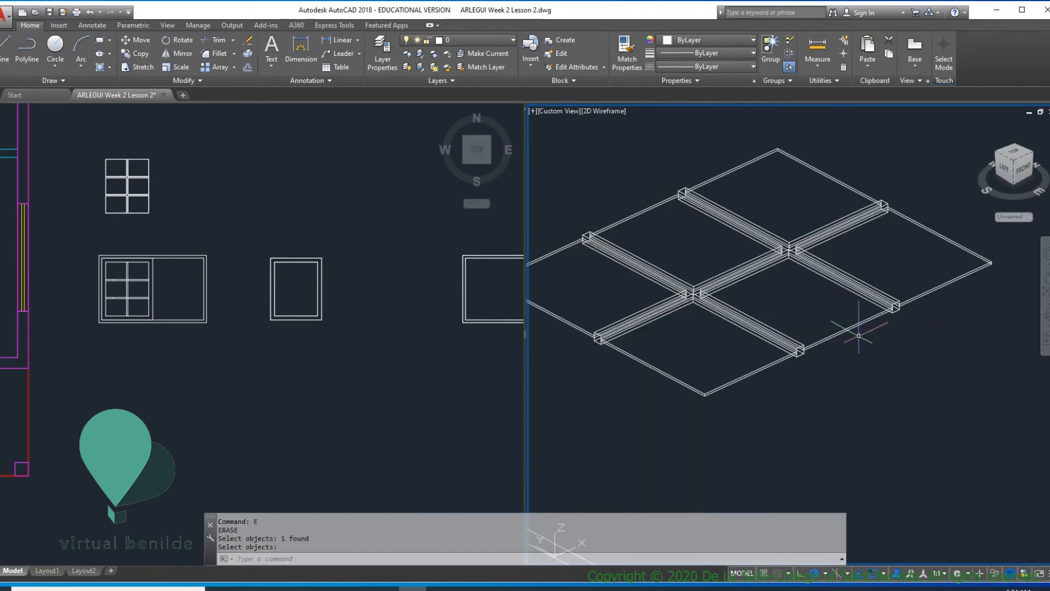
{"action": "scroll", "coordinate": [828, 362], "scroll_direction": "down", "scroll_amount": 2}
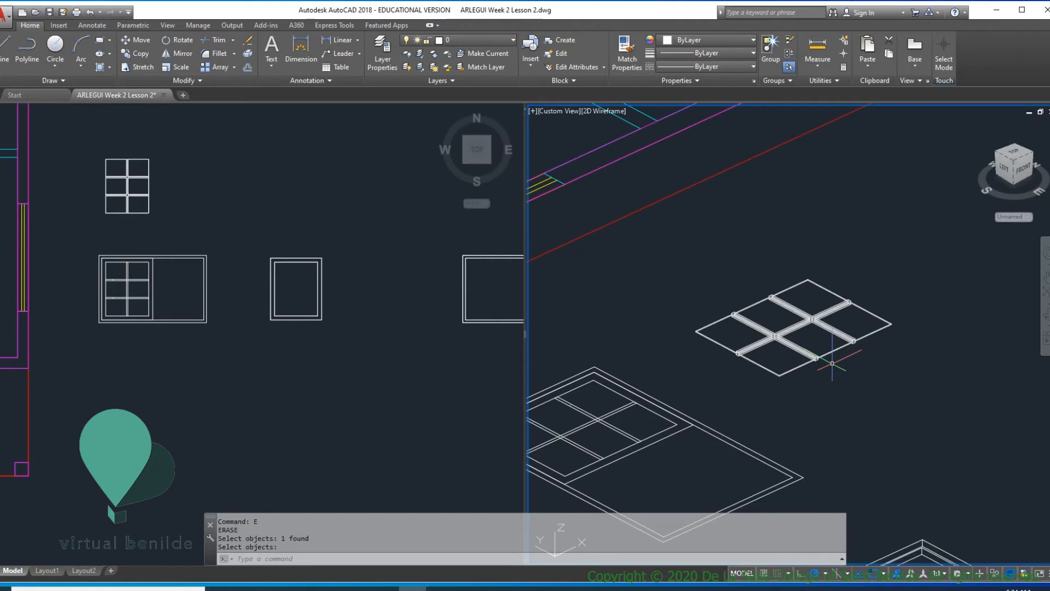
- Move the glass pane and muntins into the sash frame, from the pane's corner edge midpoint to the frame's matching inner corner edge midpoint
{"action": "key", "text": "Return"}
{"action": "left_click", "coordinate": [898, 384]}
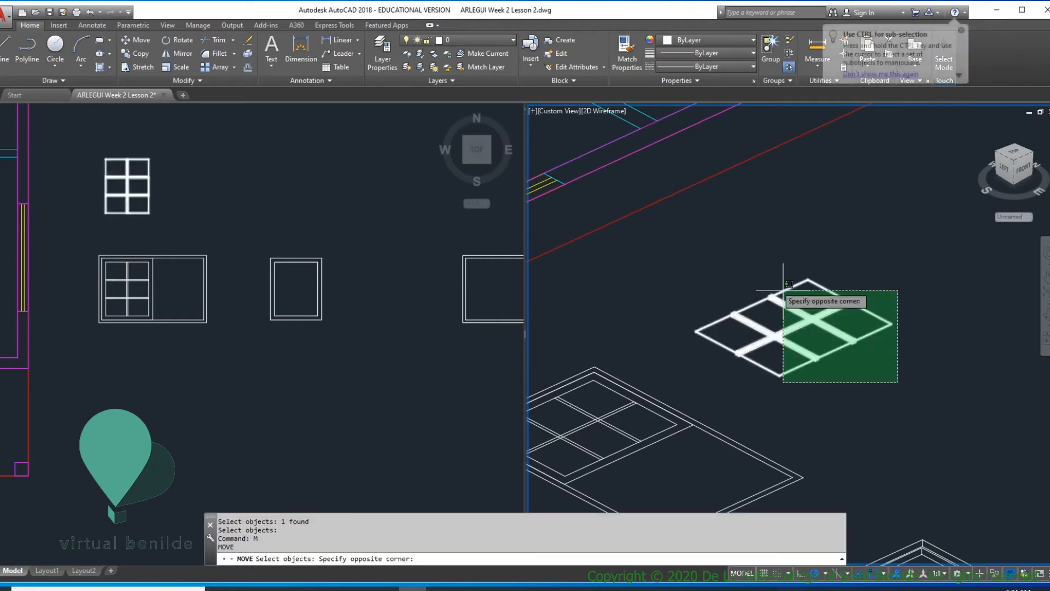
{"action": "left_click", "coordinate": [803, 307]}
{"action": "key", "text": "Return"}
{"action": "scroll", "coordinate": [897, 312], "scroll_direction": "up", "scroll_amount": 5}
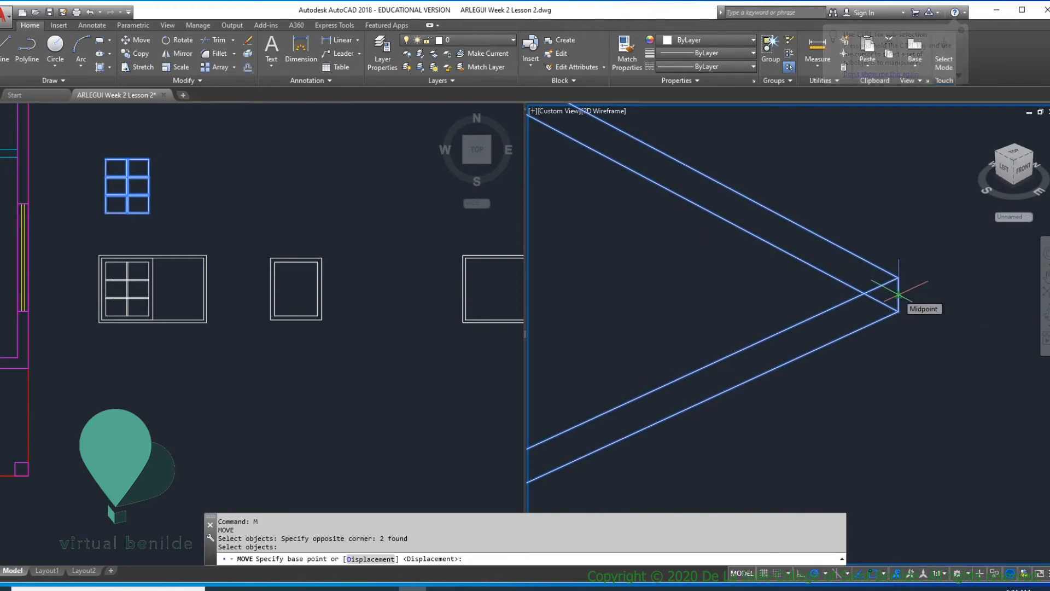
{"action": "left_click", "coordinate": [898, 296]}
{"action": "scroll", "coordinate": [915, 294], "scroll_direction": "down", "scroll_amount": 3}
{"action": "scroll", "coordinate": [908, 302], "scroll_direction": "down", "scroll_amount": 8}
{"action": "scroll", "coordinate": [910, 357], "scroll_direction": "up", "scroll_amount": 5}
{"action": "middle_click_drag", "start_coordinate": [909, 355], "coordinate": [810, 200]}
{"action": "scroll", "coordinate": [950, 375], "scroll_direction": "down", "scroll_amount": 3}
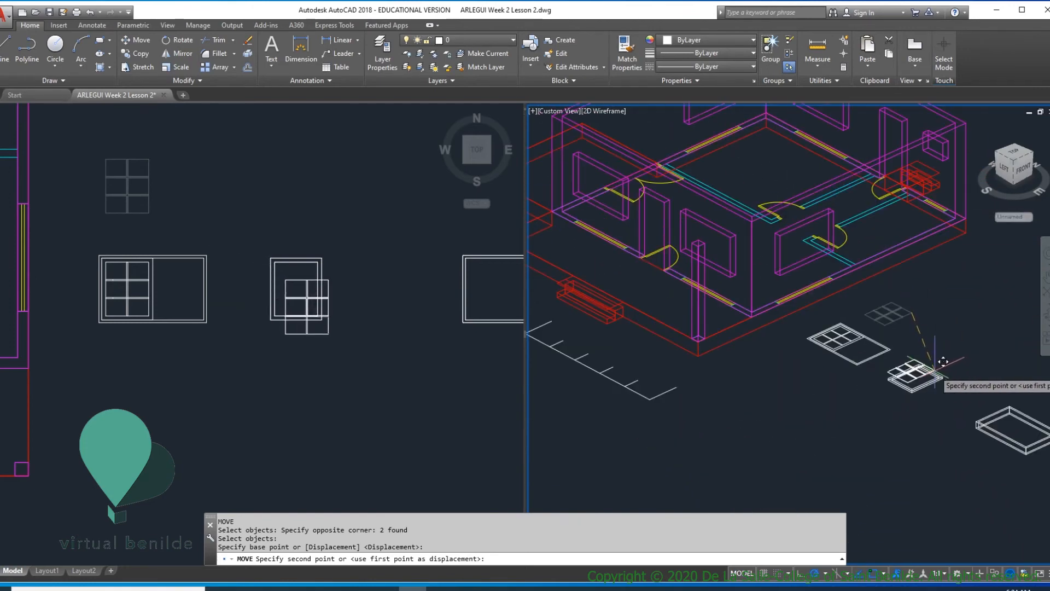
{"action": "scroll", "coordinate": [950, 378], "scroll_direction": "up", "scroll_amount": 3}
{"action": "scroll", "coordinate": [965, 423], "scroll_direction": "up", "scroll_amount": 7}
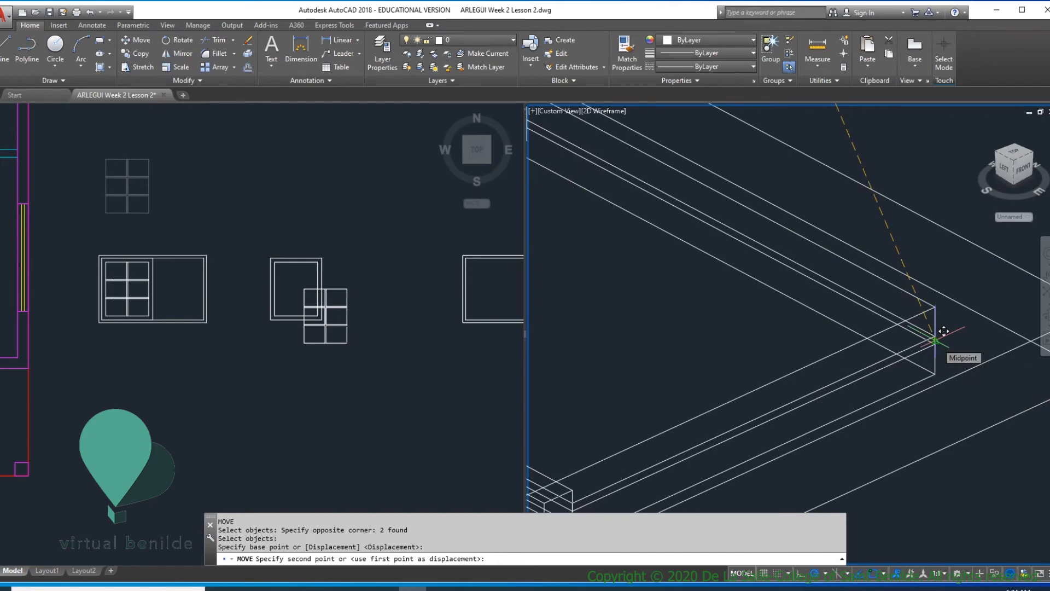
{"action": "left_click", "coordinate": [944, 331]}
- Check the fit of the glass and muntins in the sash with hidden lines removed in the 3D view
{"action": "scroll", "coordinate": [930, 329], "scroll_direction": "down", "scroll_amount": 5}
{"action": "scroll", "coordinate": [842, 246], "scroll_direction": "up", "scroll_amount": 4}
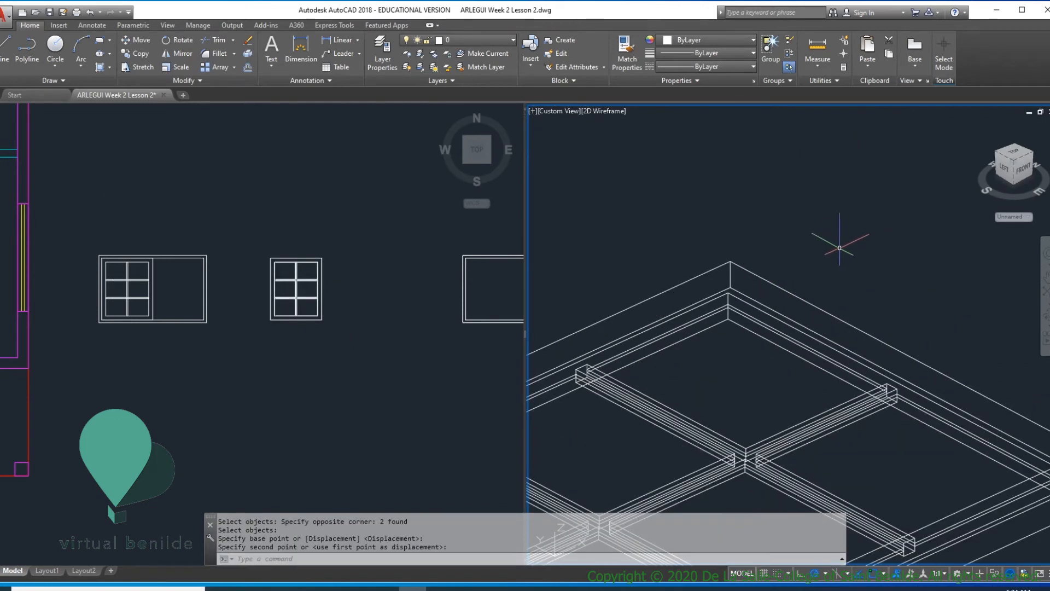
{"action": "scroll", "coordinate": [793, 295], "scroll_direction": "down", "scroll_amount": 5}
{"action": "scroll", "coordinate": [850, 285], "scroll_direction": "up", "scroll_amount": 2}
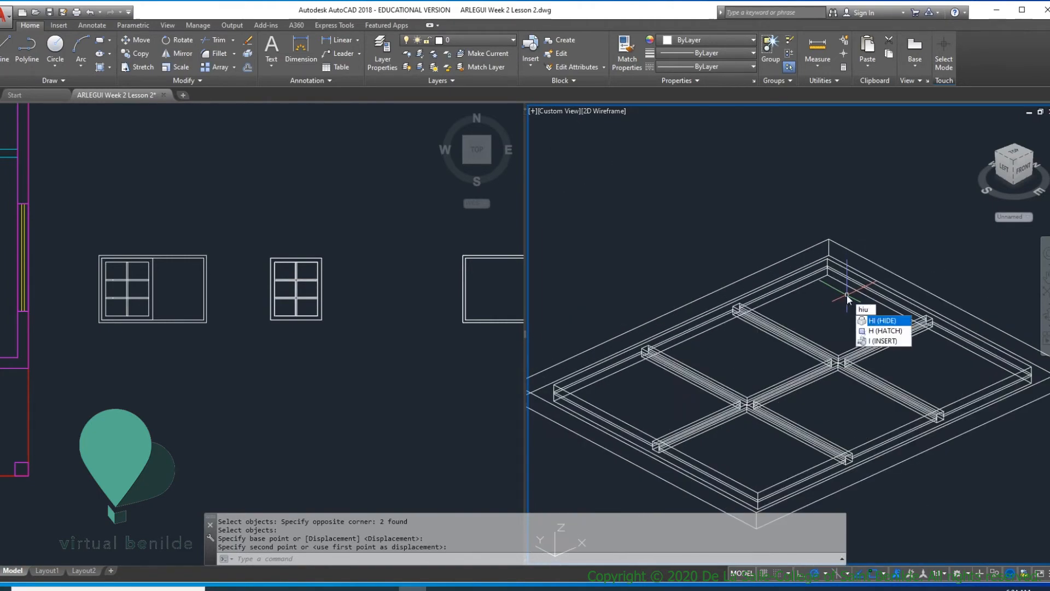
{"action": "key", "text": "Return"}
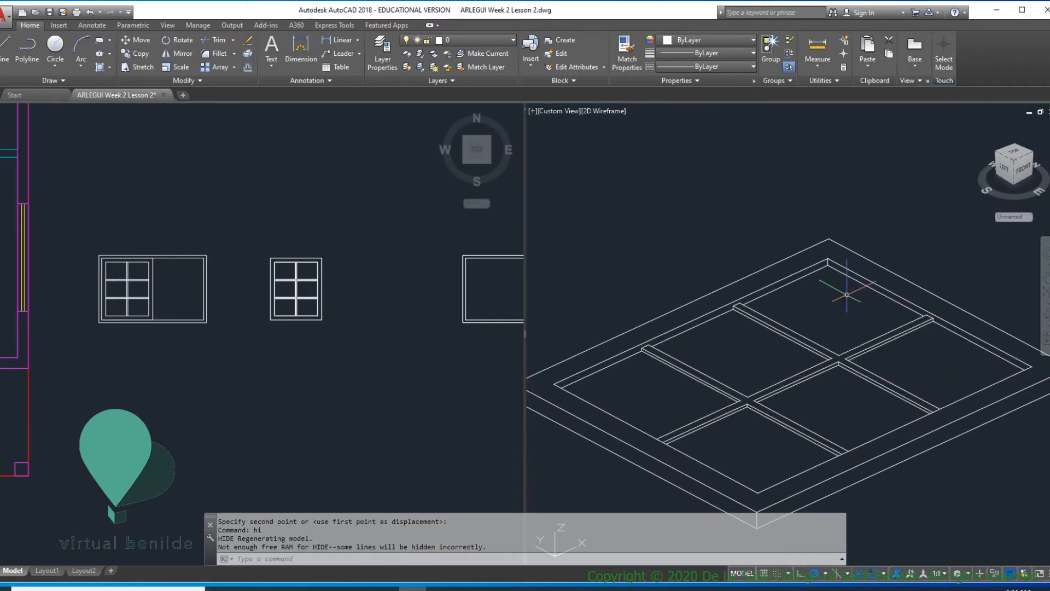
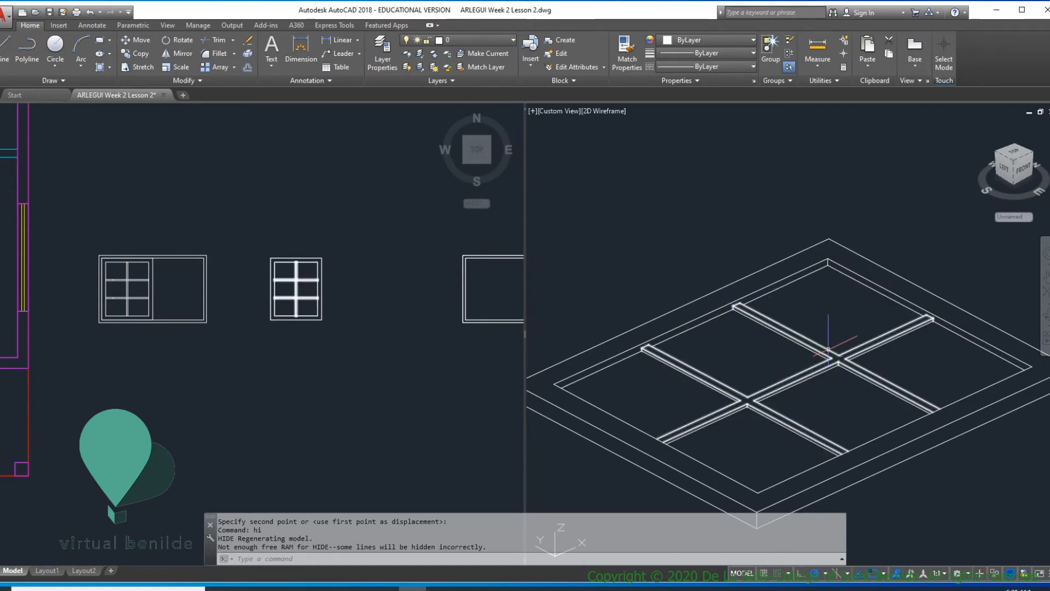
- Inspect the corners of the assembled sash and of the large outer window frame in the 3D view
{"action": "scroll", "coordinate": [900, 383], "scroll_direction": "down", "scroll_amount": 4}
{"action": "middle_click_drag", "start_coordinate": [900, 383], "coordinate": [694, 322]}
{"action": "scroll", "coordinate": [839, 378], "scroll_direction": "down", "scroll_amount": 2}
{"action": "middle_click_drag", "start_coordinate": [851, 394], "coordinate": [790, 356]}
{"action": "scroll", "coordinate": [648, 291], "scroll_direction": "up", "scroll_amount": 2}
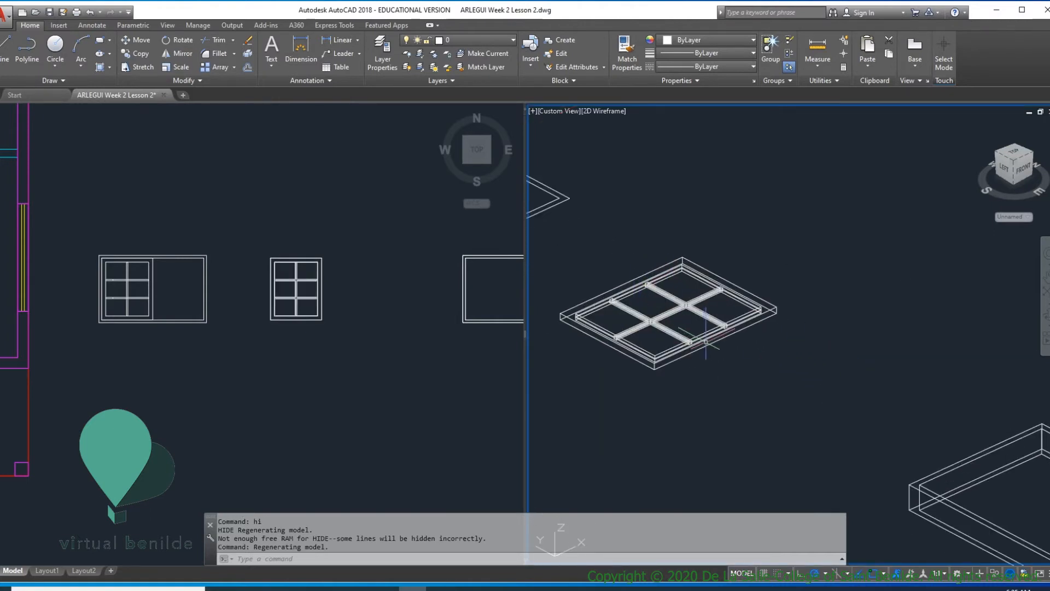
{"action": "scroll", "coordinate": [793, 364], "scroll_direction": "down", "scroll_amount": 2}
{"action": "scroll", "coordinate": [954, 429], "scroll_direction": "up", "scroll_amount": 4}
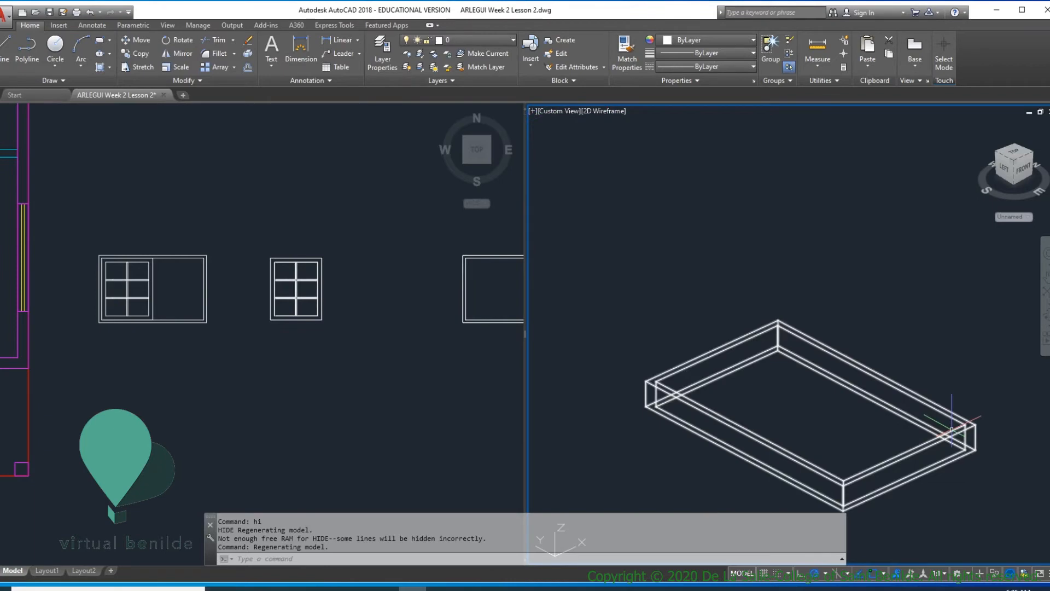
{"action": "scroll", "coordinate": [952, 430], "scroll_direction": "down", "scroll_amount": 3}
{"action": "scroll", "coordinate": [875, 383], "scroll_direction": "up", "scroll_amount": 2}
{"action": "middle_click_drag", "start_coordinate": [875, 383], "coordinate": [827, 349]}
{"action": "scroll", "coordinate": [945, 399], "scroll_direction": "up", "scroll_amount": 3}
{"action": "scroll", "coordinate": [876, 437], "scroll_direction": "down", "scroll_amount": 2}
{"action": "scroll", "coordinate": [786, 485], "scroll_direction": "up", "scroll_amount": 2}
{"action": "scroll", "coordinate": [786, 484], "scroll_direction": "down", "scroll_amount": 4}
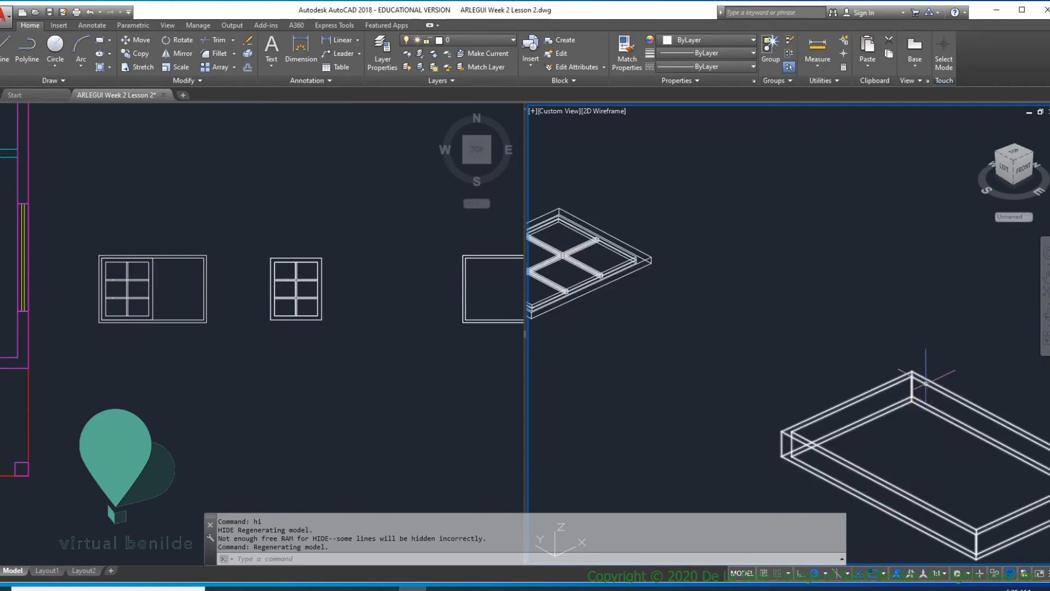
{"action": "scroll", "coordinate": [736, 320], "scroll_direction": "up", "scroll_amount": 3}
{"action": "scroll", "coordinate": [638, 307], "scroll_direction": "up", "scroll_amount": 2}
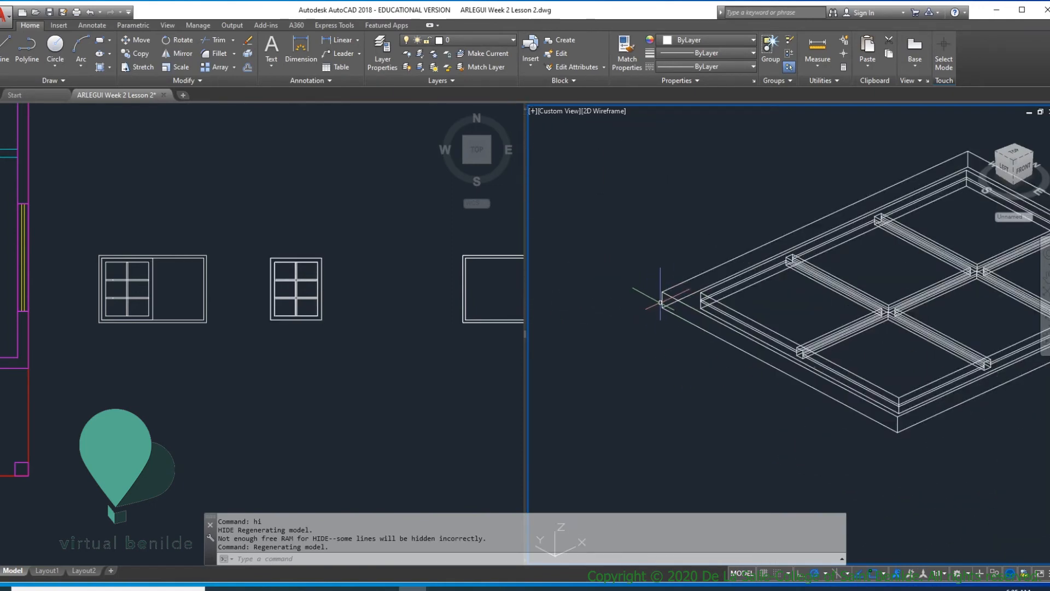
{"action": "scroll", "coordinate": [931, 437], "scroll_direction": "down", "scroll_amount": 4}
{"action": "scroll", "coordinate": [931, 438], "scroll_direction": "up", "scroll_amount": 3}
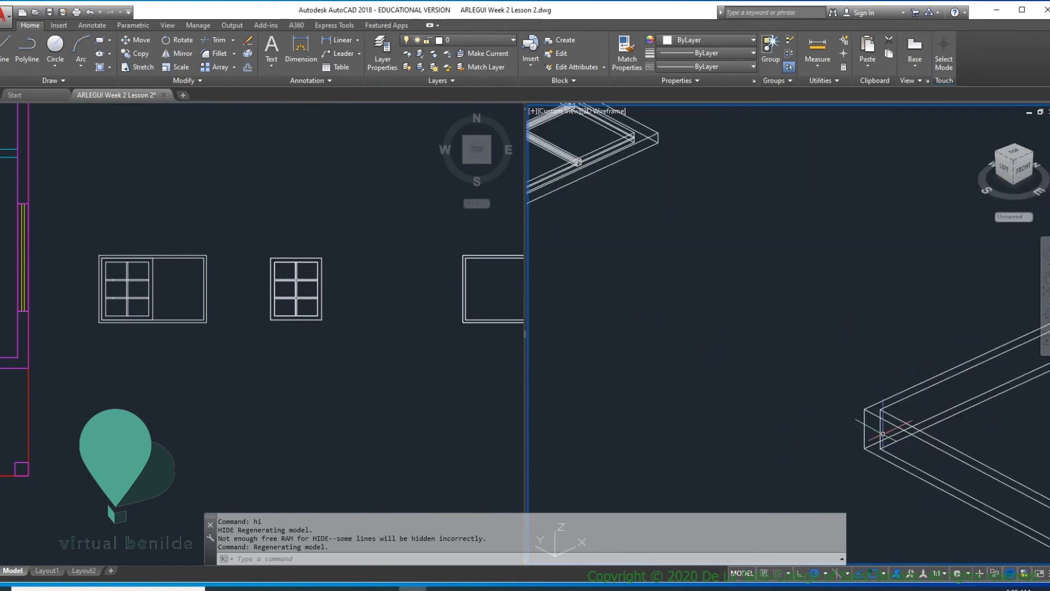
{"action": "scroll", "coordinate": [876, 427], "scroll_direction": "down", "scroll_amount": 4}
{"action": "scroll", "coordinate": [814, 394], "scroll_direction": "up", "scroll_amount": 3}
{"action": "middle_click_drag", "start_coordinate": [814, 394], "coordinate": [819, 304]}
- Move the assembled sash into the large outer frame, from its outer corner edge midpoint to the frame's inner corner edge midpoint
{"action": "type", "text": "m"}
{"action": "key", "text": "Return"}
{"action": "left_click", "coordinate": [686, 237]}
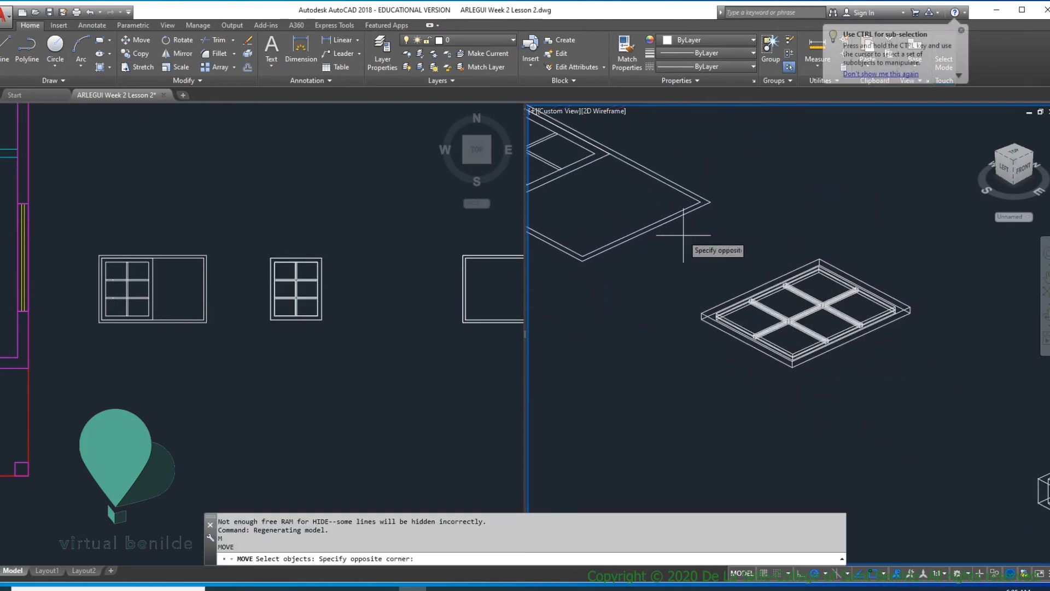
{"action": "left_click", "coordinate": [922, 396]}
{"action": "scroll", "coordinate": [741, 343], "scroll_direction": "up", "scroll_amount": 6}
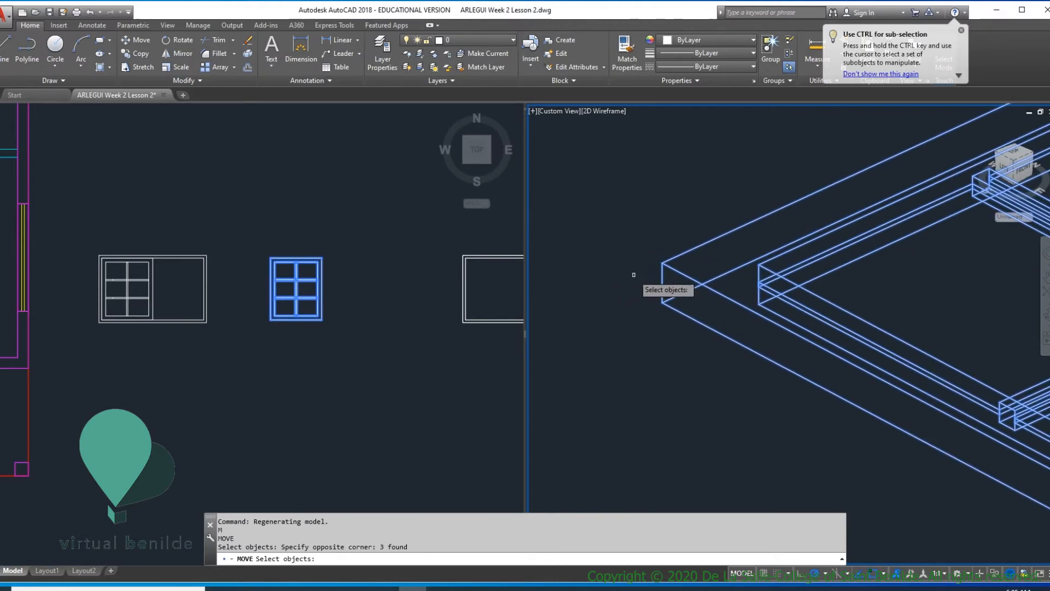
{"action": "key", "text": "Return"}
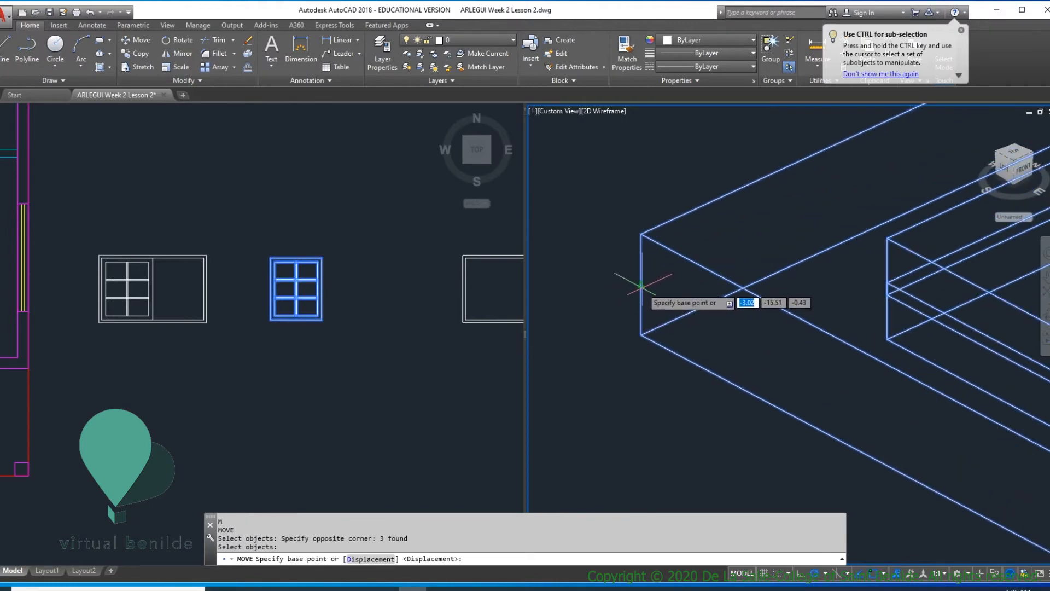
{"action": "left_click", "coordinate": [650, 281]}
{"action": "scroll", "coordinate": [761, 348], "scroll_direction": "down", "scroll_amount": 5}
{"action": "scroll", "coordinate": [769, 340], "scroll_direction": "down", "scroll_amount": 3}
{"action": "scroll", "coordinate": [760, 377], "scroll_direction": "up", "scroll_amount": 7}
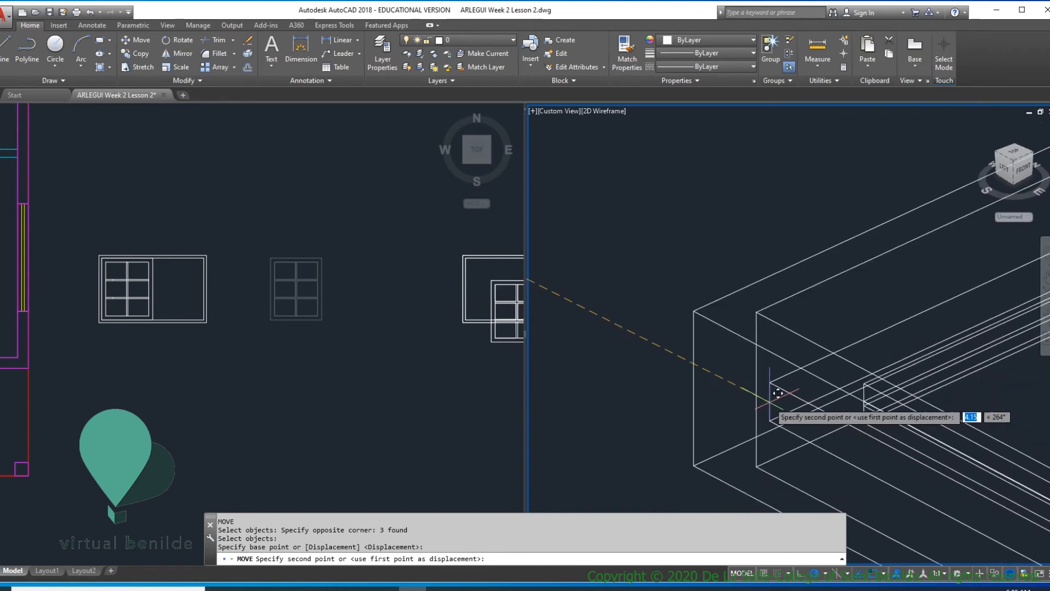
{"action": "scroll", "coordinate": [712, 344], "scroll_direction": "up", "scroll_amount": 3}
{"action": "scroll", "coordinate": [713, 334], "scroll_direction": "down", "scroll_amount": 3}
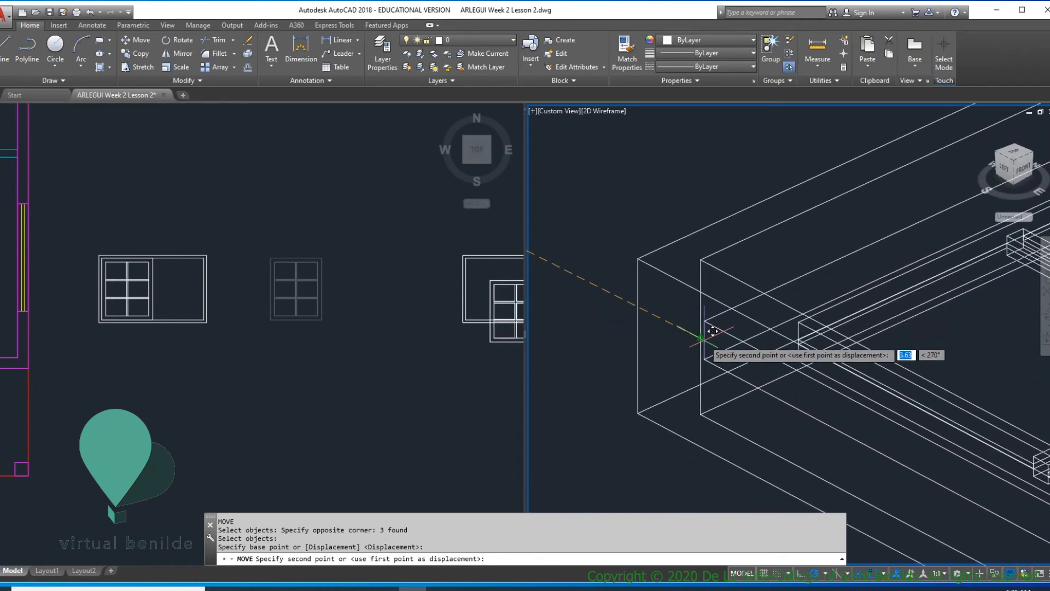
{"action": "left_click", "coordinate": [714, 331]}
{"action": "scroll", "coordinate": [722, 339], "scroll_direction": "down", "scroll_amount": 5}
{"action": "scroll", "coordinate": [788, 306], "scroll_direction": "up", "scroll_amount": 6}
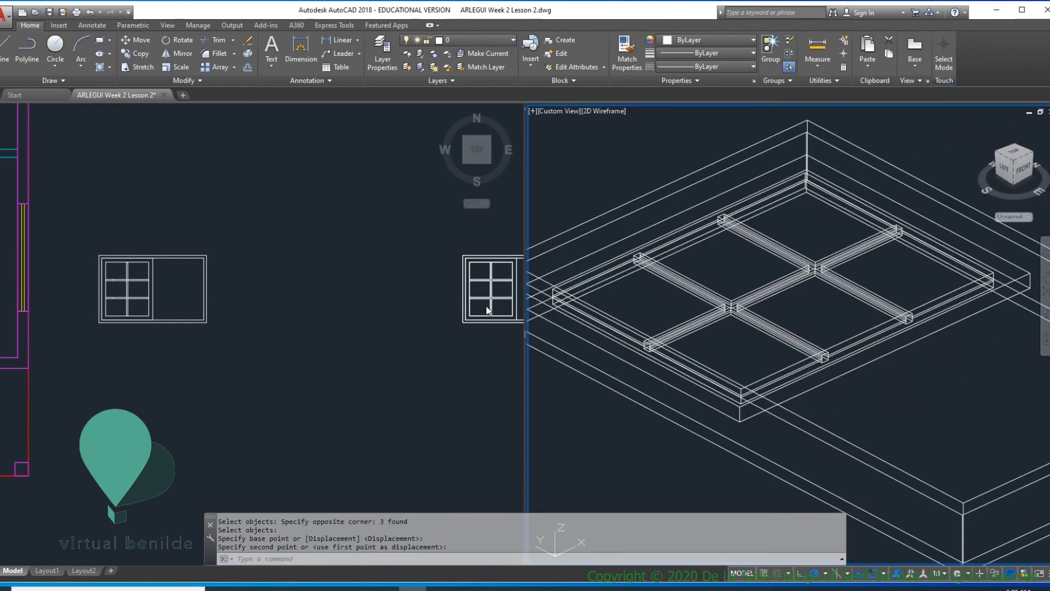
- Mirror the sash with its glass and muntins about a vertical line through the outer frame's top edge midpoint, keeping the source objects
{"action": "left_click", "coordinate": [434, 305]}
{"action": "middle_click_drag", "start_coordinate": [434, 305], "coordinate": [272, 293]}
{"action": "scroll", "coordinate": [307, 282], "scroll_direction": "up", "scroll_amount": 7}
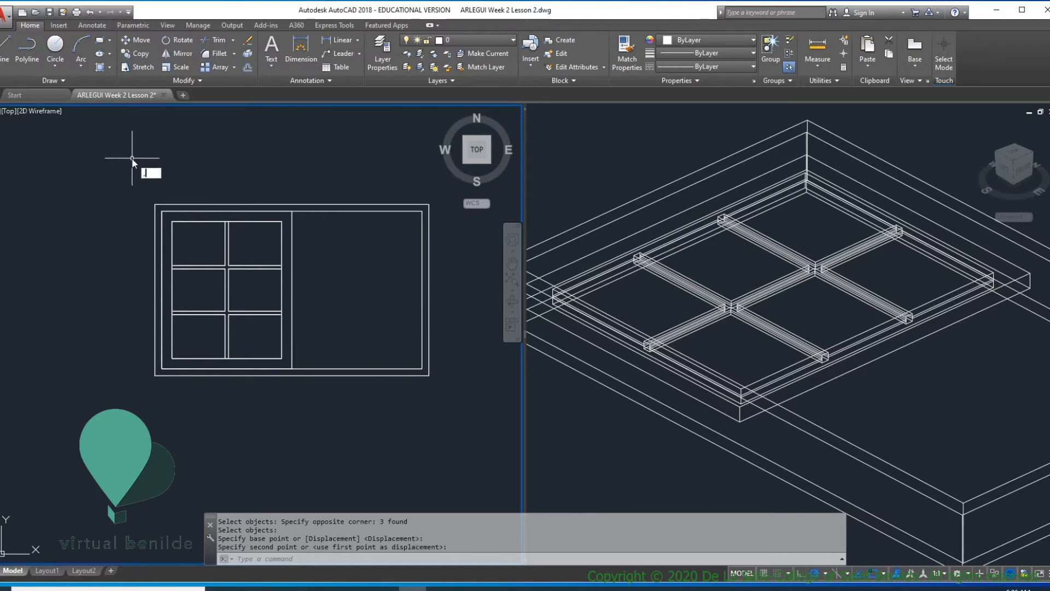
{"action": "key", "text": "Escape"}
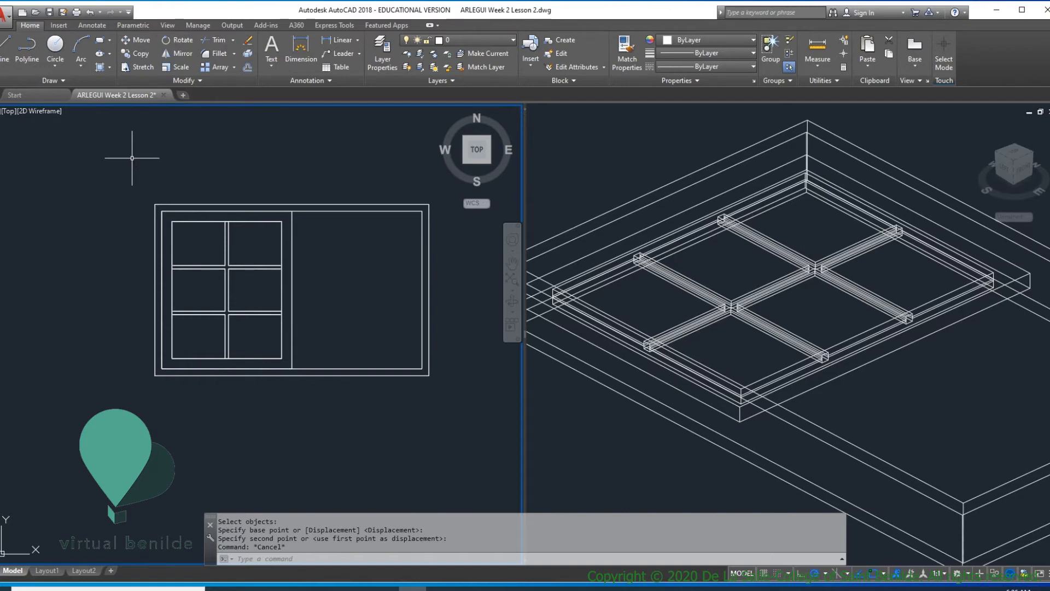
{"action": "key", "text": "Return"}
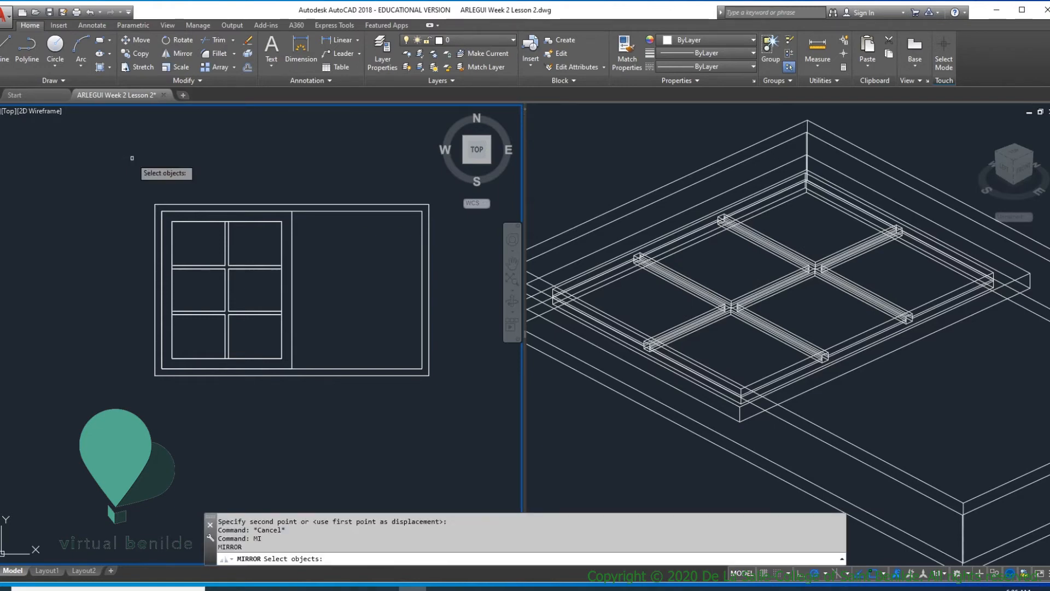
{"action": "left_click", "coordinate": [132, 158]}
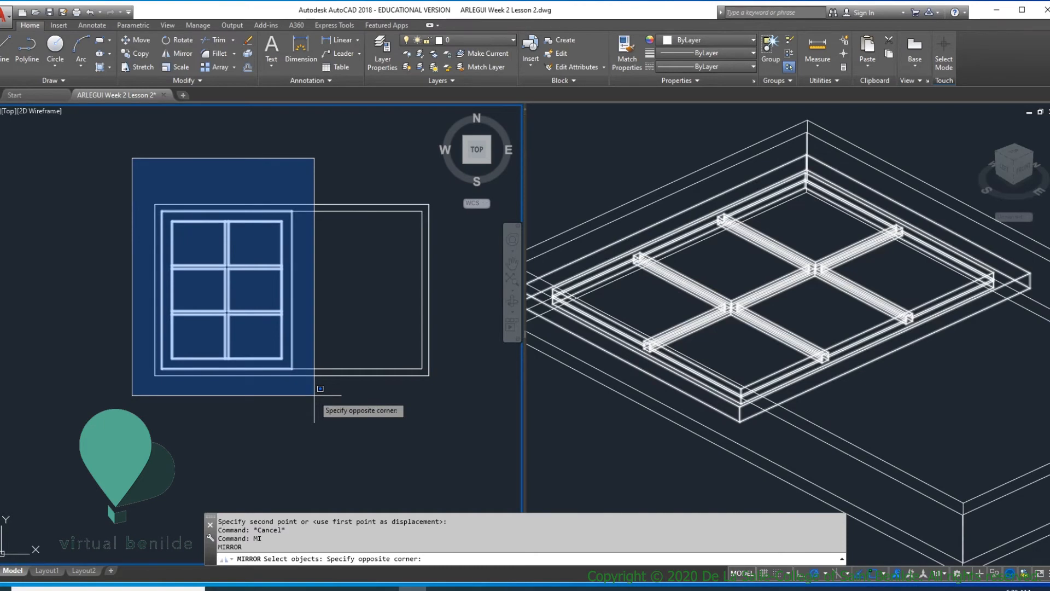
{"action": "left_click", "coordinate": [320, 388]}
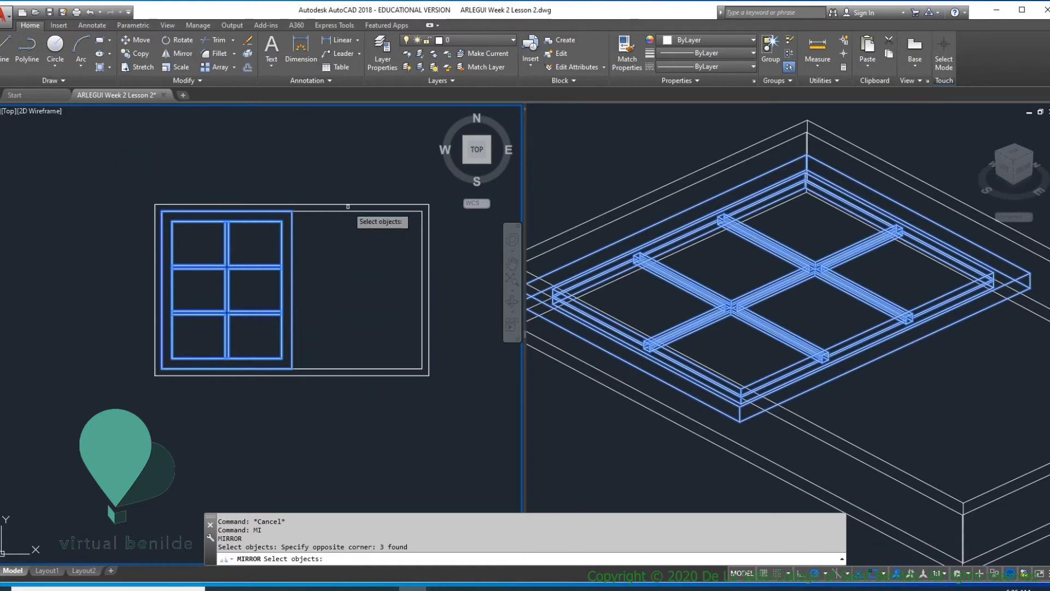
{"action": "scroll", "coordinate": [273, 211], "scroll_direction": "up", "scroll_amount": 3}
{"action": "key", "text": "Return"}
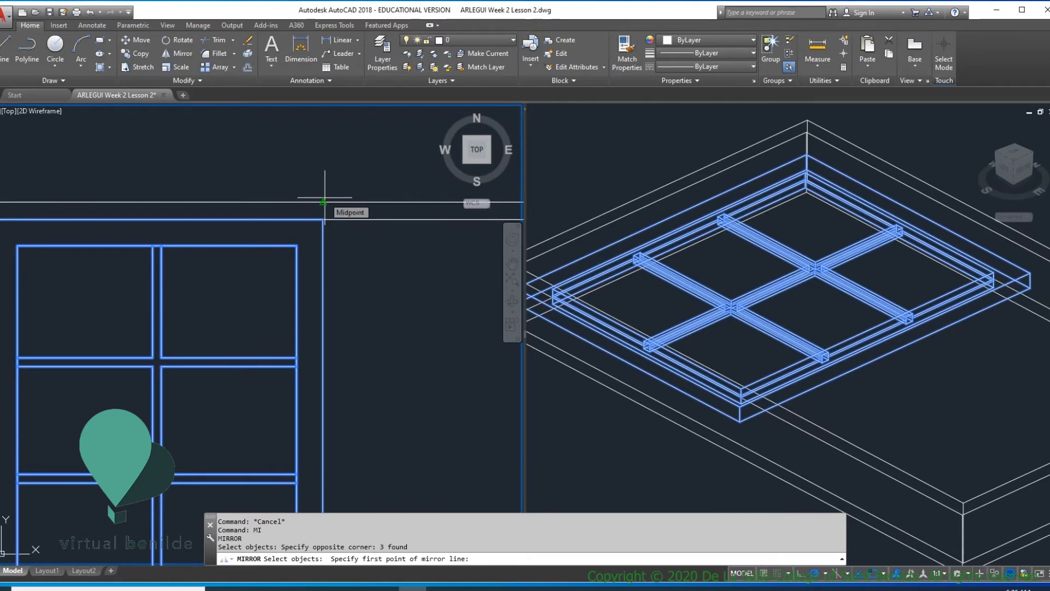
{"action": "left_click", "coordinate": [324, 202]}
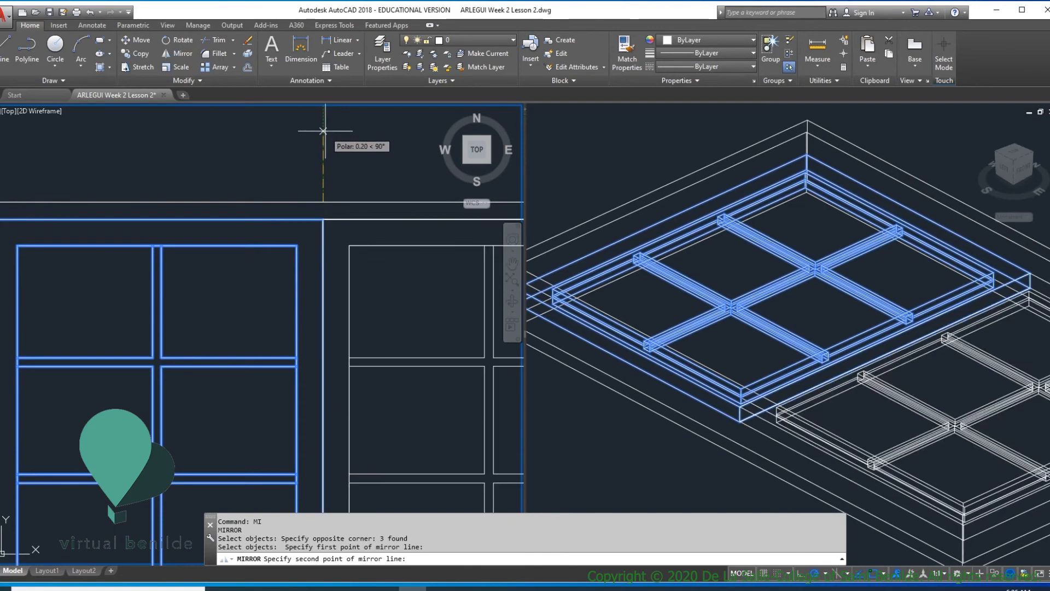
{"action": "scroll", "coordinate": [328, 131], "scroll_direction": "down", "scroll_amount": 3}
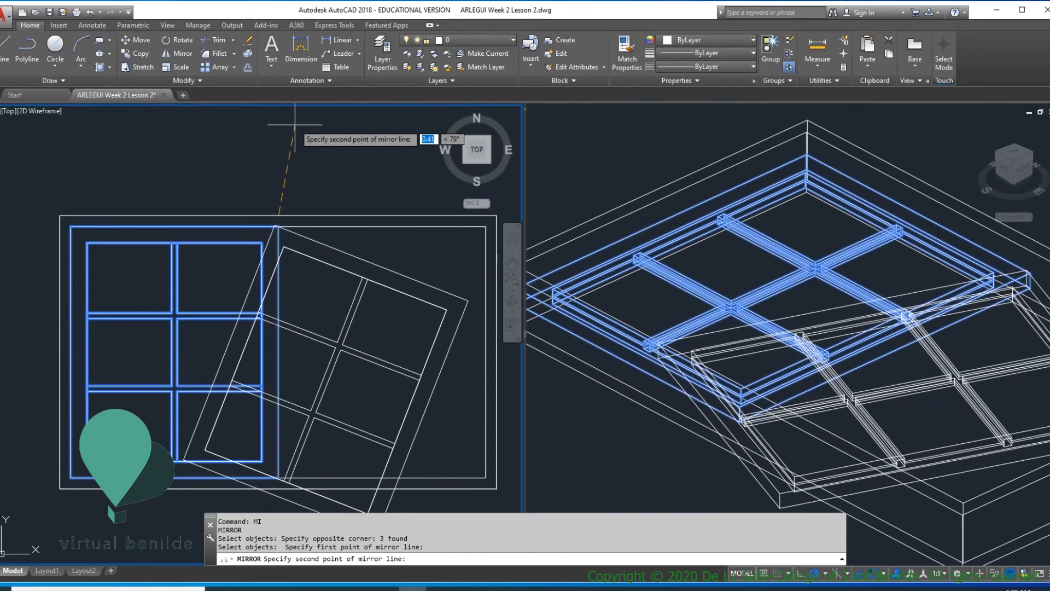
{"action": "key", "text": "F8"}
{"action": "left_click", "coordinate": [297, 122]}
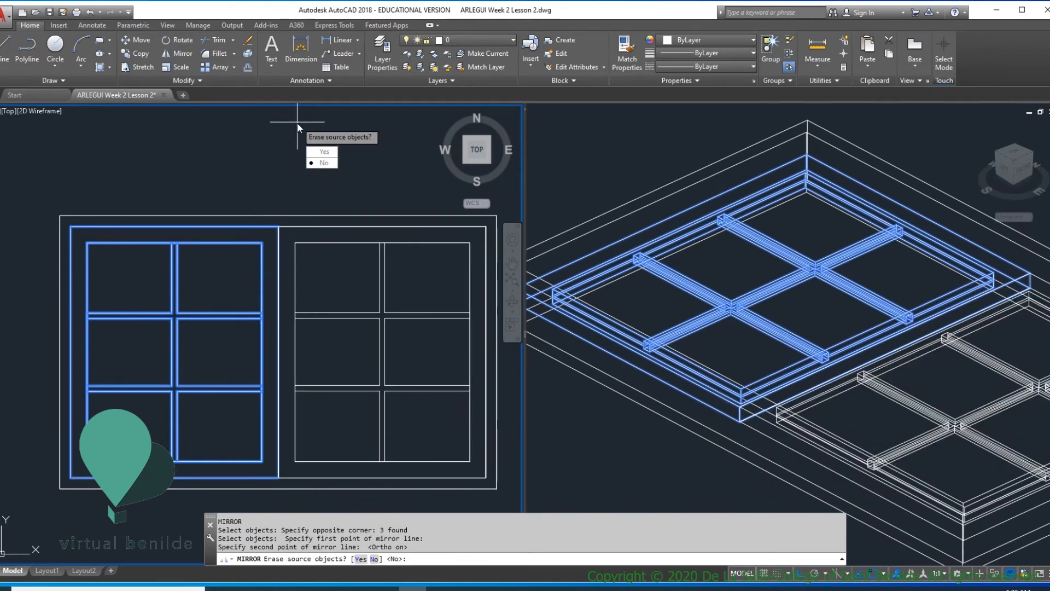
{"action": "left_click", "coordinate": [325, 163]}
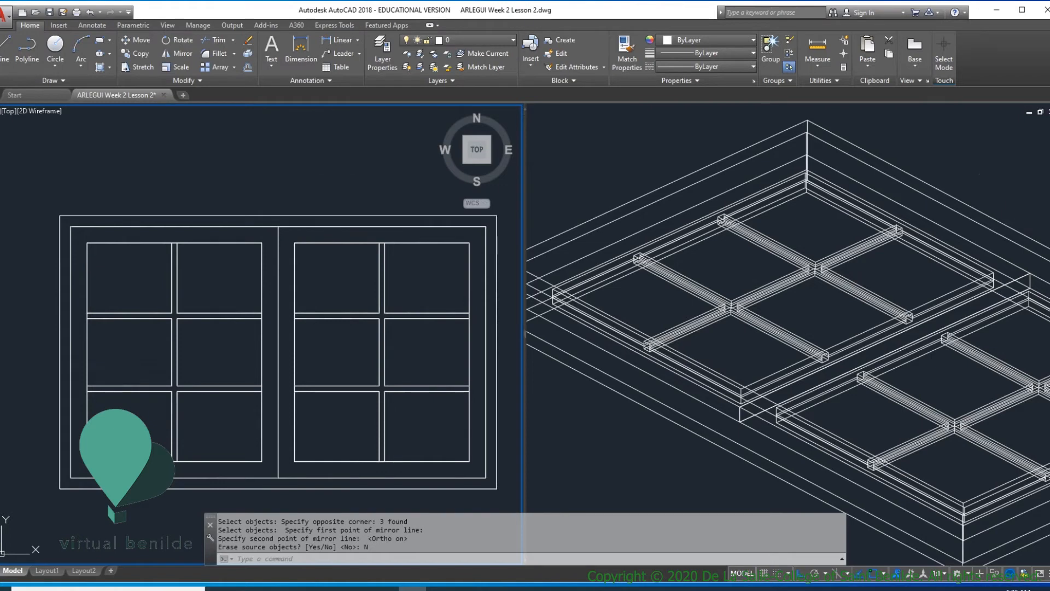
- Save the drawing and check both sashes inside the outer frame in the 3D view
{"action": "key", "text": "ctrl+s"}
{"action": "scroll", "coordinate": [309, 233], "scroll_direction": "down", "scroll_amount": 5}
{"action": "left_click", "coordinate": [698, 287]}
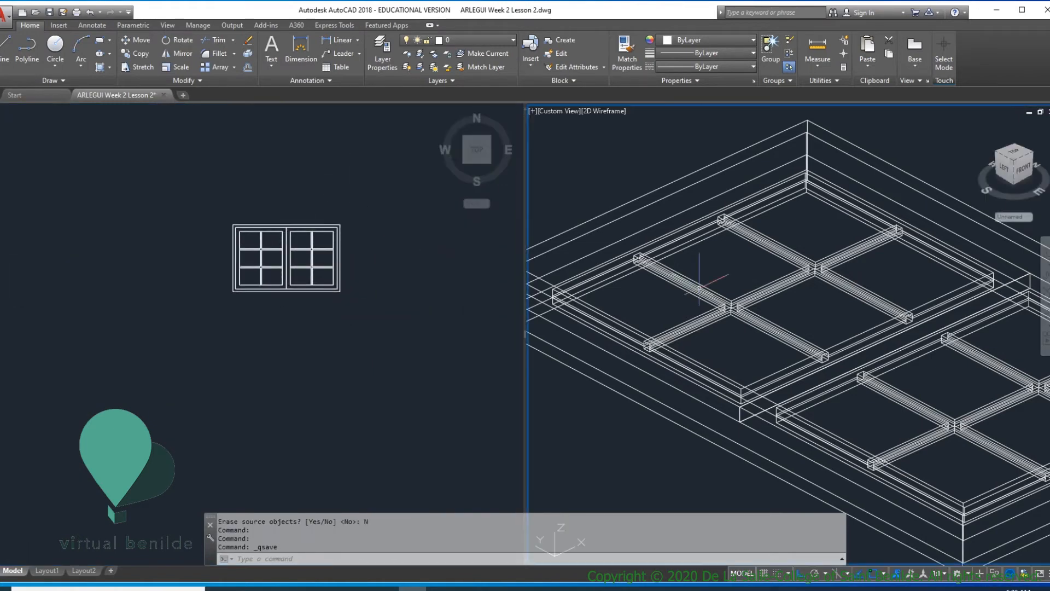
{"action": "scroll", "coordinate": [706, 290], "scroll_direction": "down", "scroll_amount": 3}
{"action": "scroll", "coordinate": [719, 293], "scroll_direction": "up", "scroll_amount": 2}
{"action": "middle_click_drag", "start_coordinate": [720, 293], "coordinate": [716, 321]}
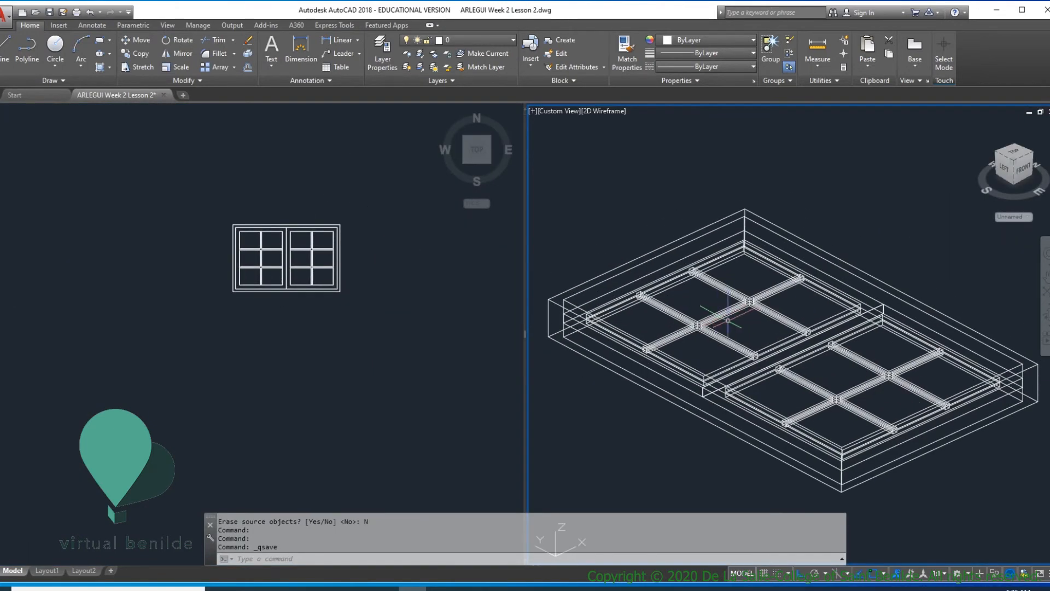
{"action": "scroll", "coordinate": [759, 315], "scroll_direction": "down", "scroll_amount": 2}
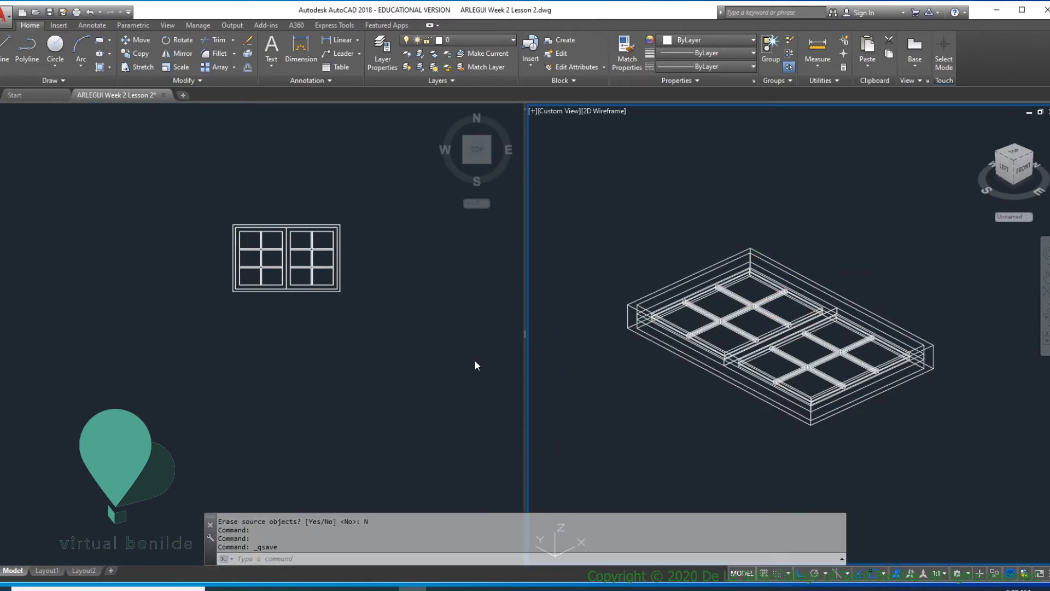
- Rotate the whole window assembly upright with 3DROTATE, 90° about the X axis along its length
{"action": "type", "text": "3DO"}
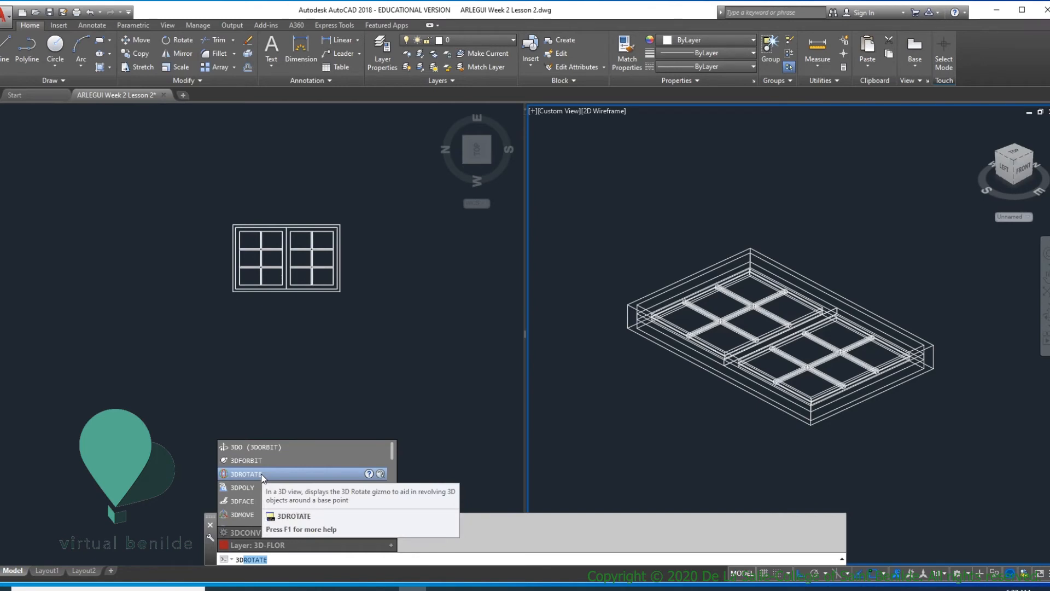
{"action": "left_click", "coordinate": [261, 474]}
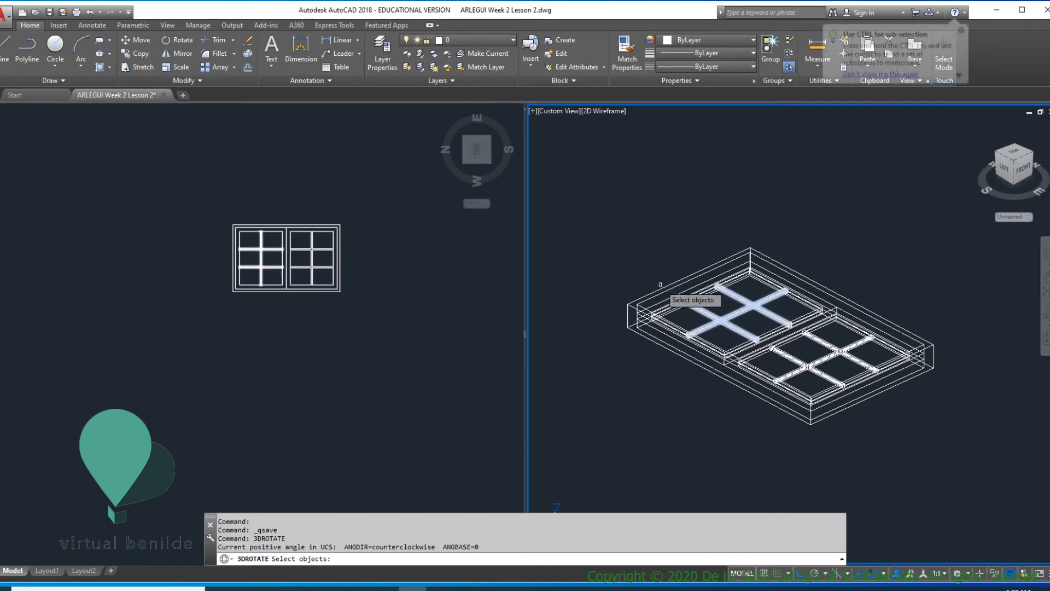
{"action": "left_click", "coordinate": [561, 203]}
{"action": "left_click", "coordinate": [943, 446]}
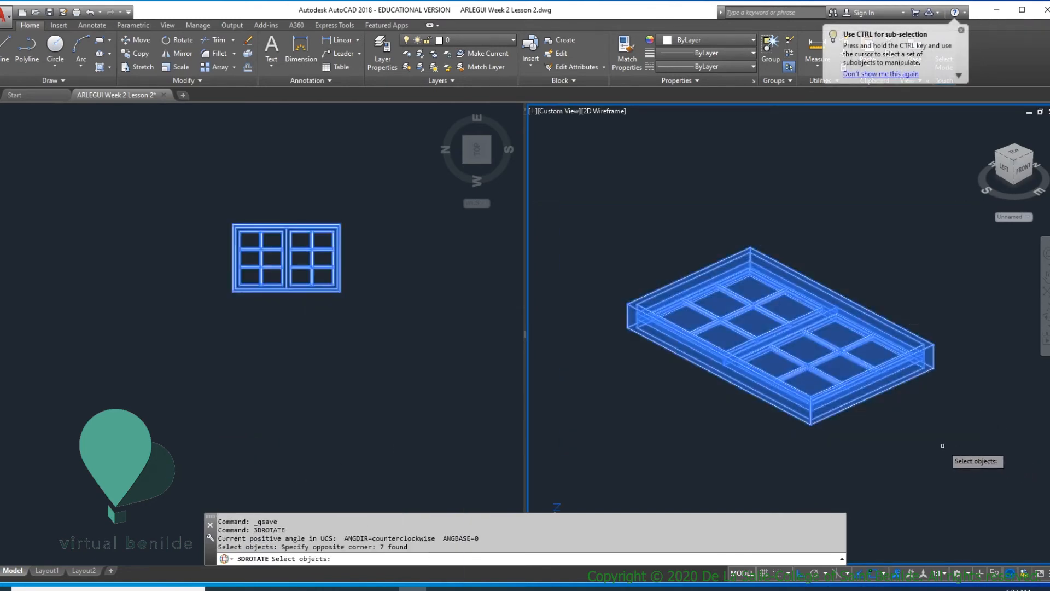
{"action": "key", "text": "Return"}
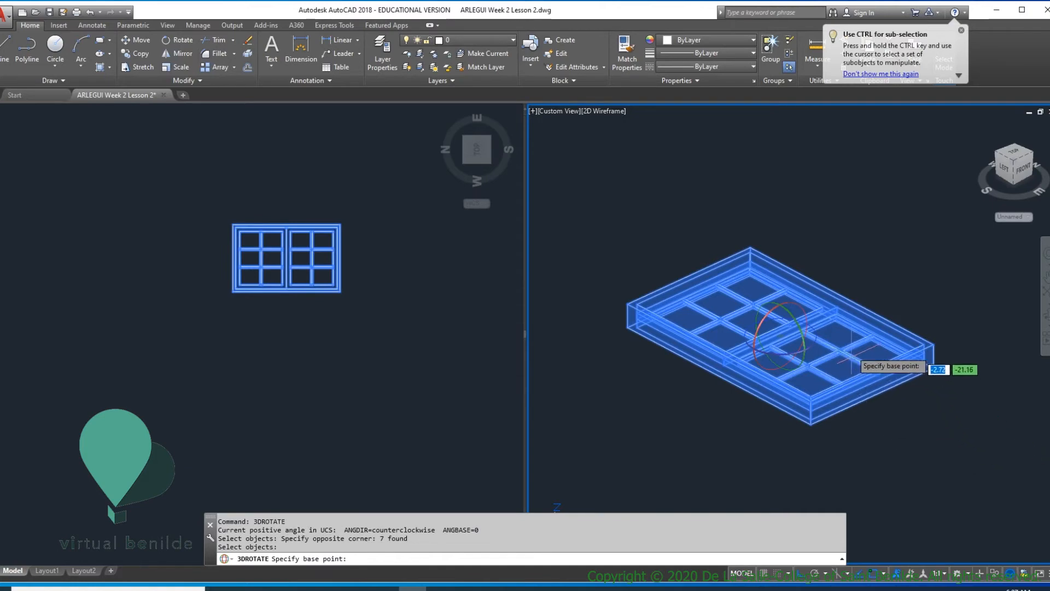
{"action": "scroll", "coordinate": [858, 333], "scroll_direction": "up", "scroll_amount": 2}
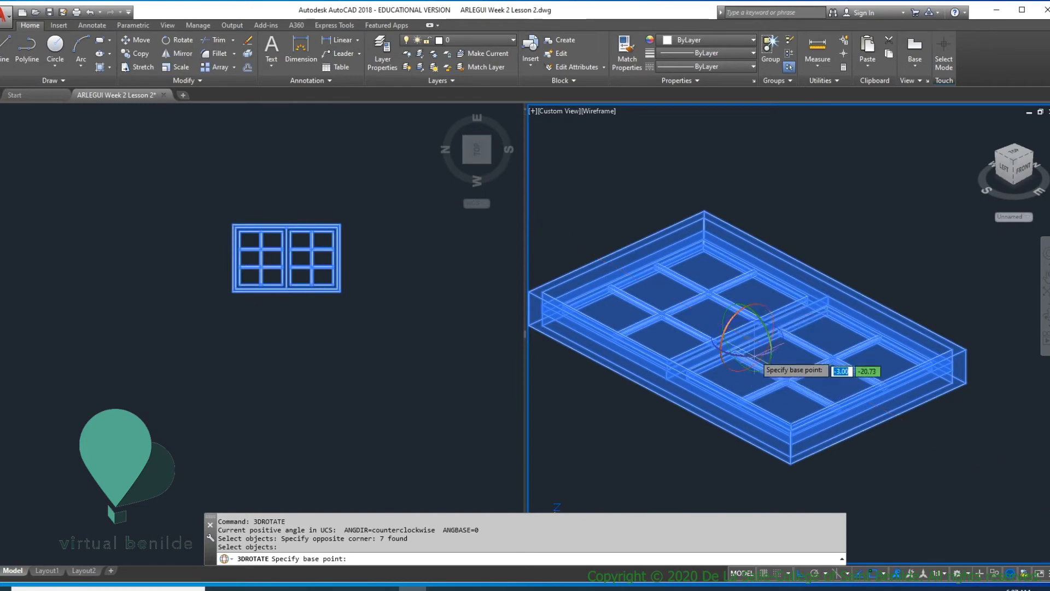
{"action": "left_click", "coordinate": [757, 312]}
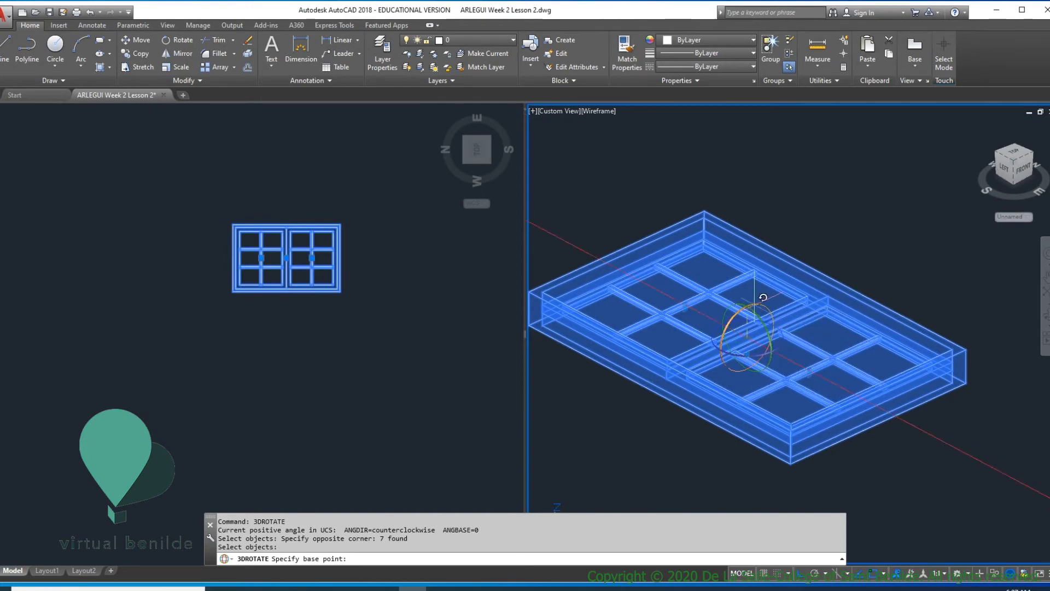
{"action": "left_click", "coordinate": [735, 323]}
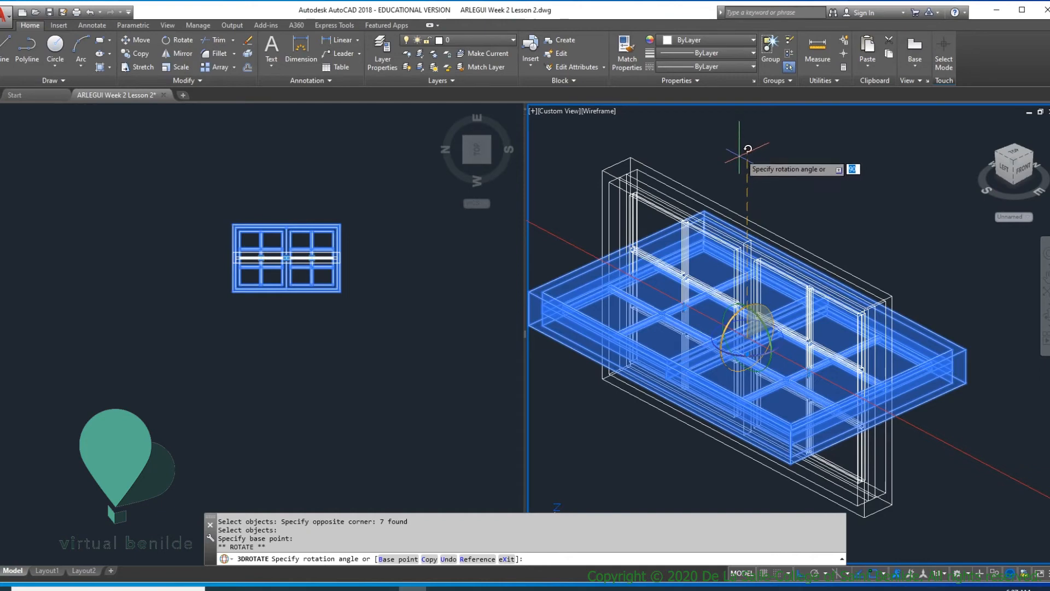
{"action": "key", "text": "Return"}
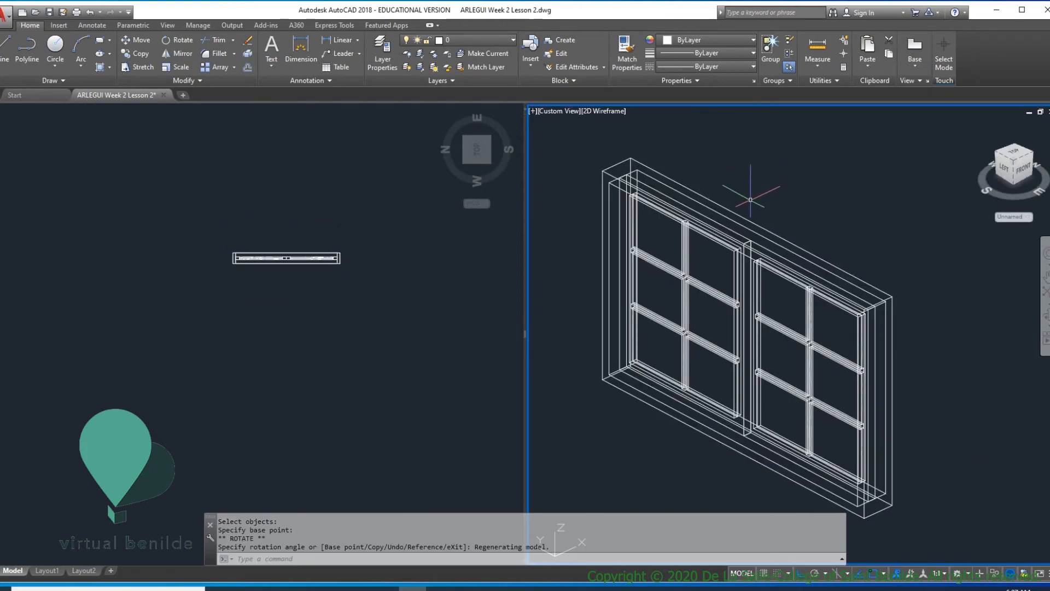
- Examine the upright window beside the house model and check its separately selectable parts in the 3D view
{"action": "scroll", "coordinate": [793, 216], "scroll_direction": "down", "scroll_amount": 5}
{"action": "scroll", "coordinate": [788, 227], "scroll_direction": "down", "scroll_amount": 4}
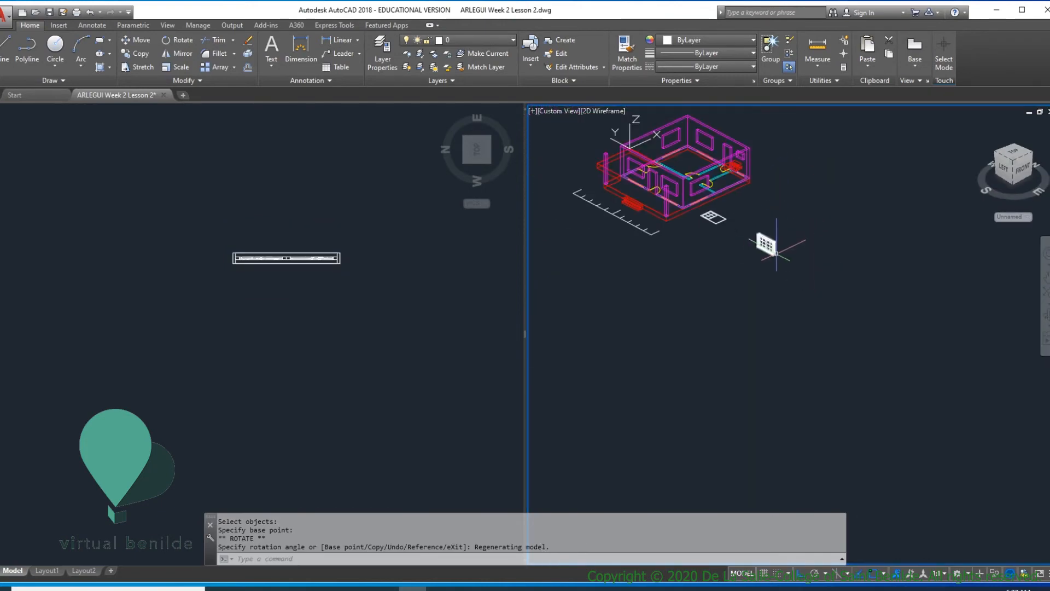
{"action": "scroll", "coordinate": [782, 240], "scroll_direction": "up", "scroll_amount": 4}
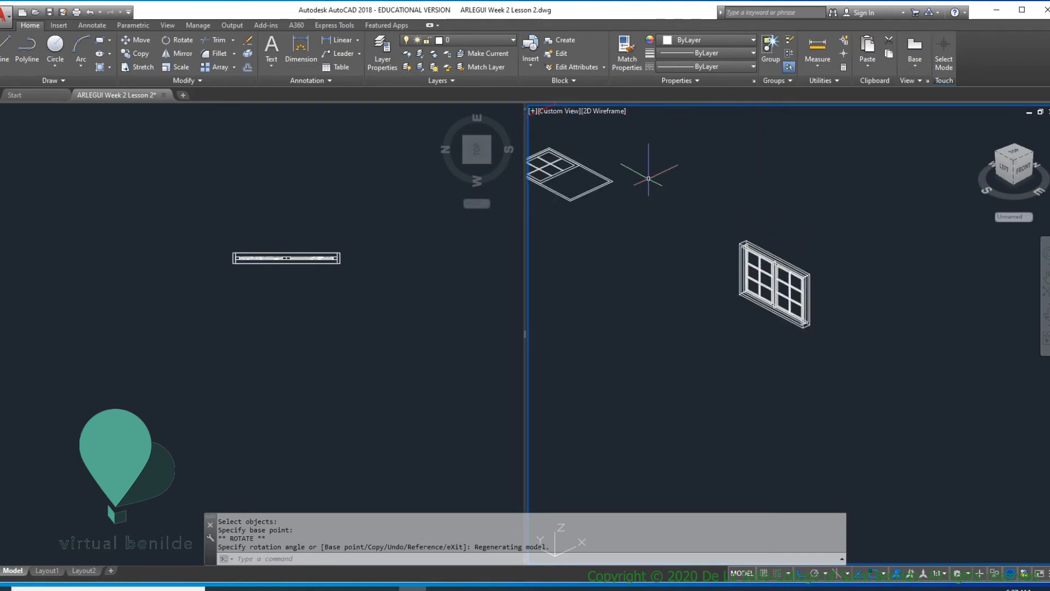
{"action": "scroll", "coordinate": [657, 203], "scroll_direction": "down", "scroll_amount": 4}
{"action": "middle_click_drag", "start_coordinate": [675, 217], "coordinate": [711, 289]}
{"action": "scroll", "coordinate": [745, 306], "scroll_direction": "up", "scroll_amount": 4}
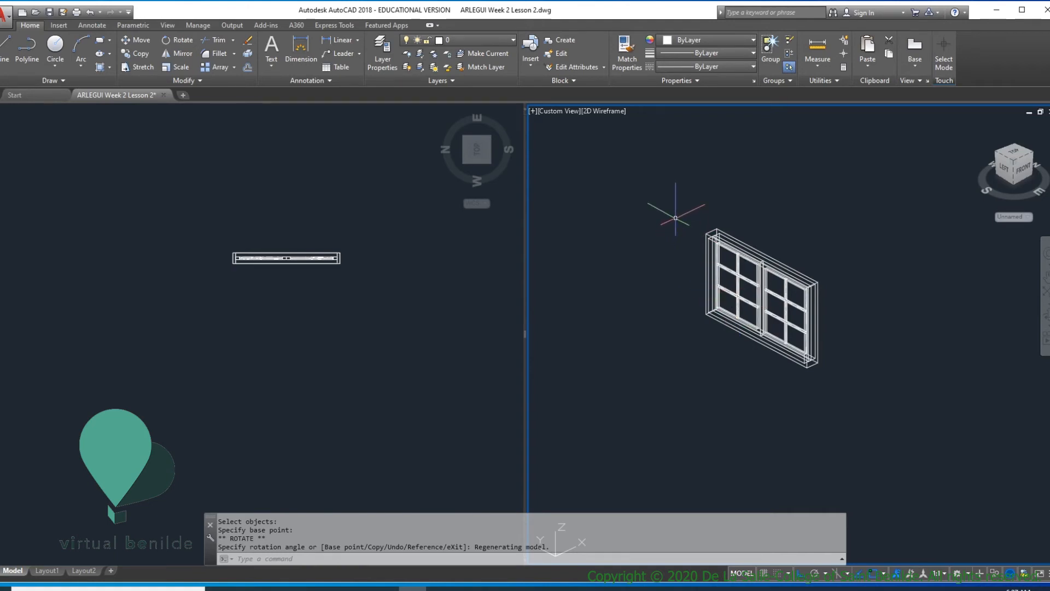
{"action": "left_click", "coordinate": [763, 298]}
{"action": "left_click", "coordinate": [732, 271]}
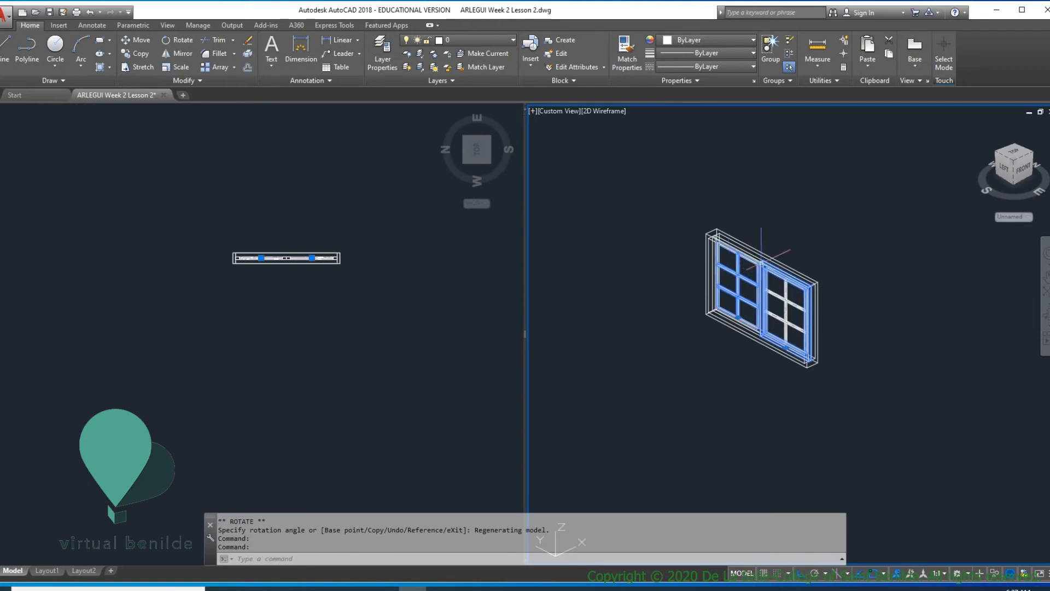
{"action": "key", "text": "Escape"}
{"action": "key", "text": "Escape"}
{"action": "scroll", "coordinate": [764, 273], "scroll_direction": "up", "scroll_amount": 4}
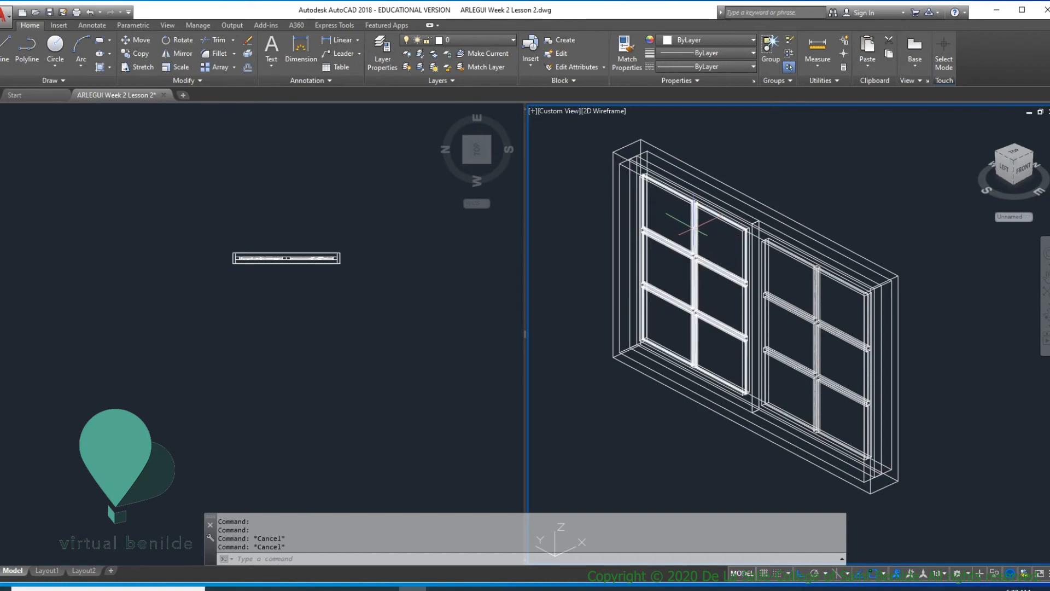
{"action": "mouse_move", "coordinate": [667, 211]}
{"action": "middle_mouse_down"}
{"action": "mouse_move", "coordinate": [658, 238]}
{"action": "mouse_move", "coordinate": [662, 224]}
{"action": "middle_mouse_up"}
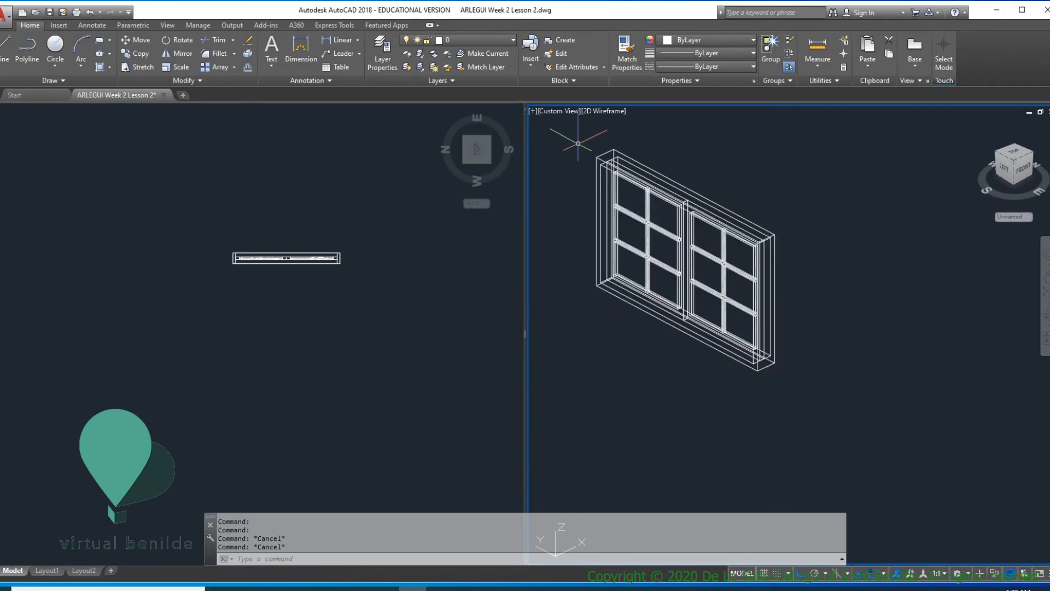
- Define the complete window as a block named 3D Window 1, with its base point at the outer frame's lower front-left corner
{"action": "type", "text": "B"}
{"action": "key", "text": "Return"}
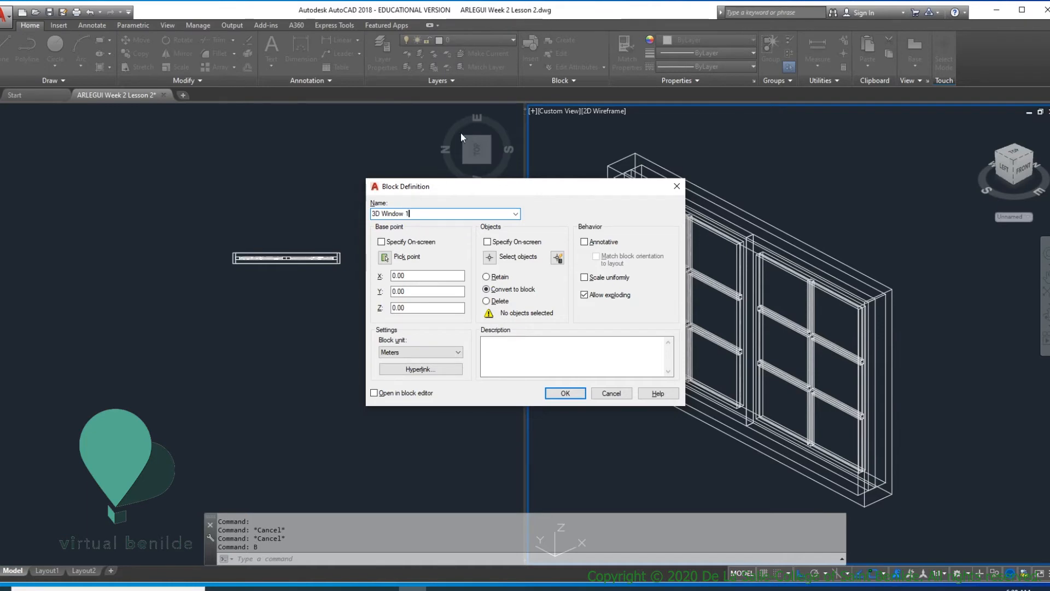
{"action": "left_click", "coordinate": [489, 257]}
{"action": "left_click", "coordinate": [585, 130]}
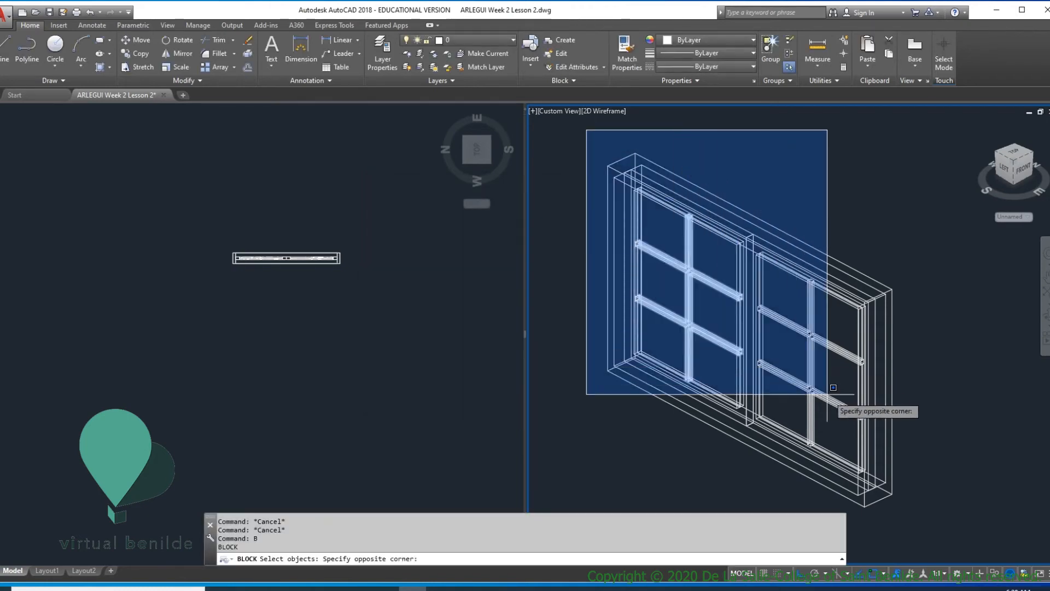
{"action": "left_click", "coordinate": [936, 525]}
{"action": "key", "text": "Return"}
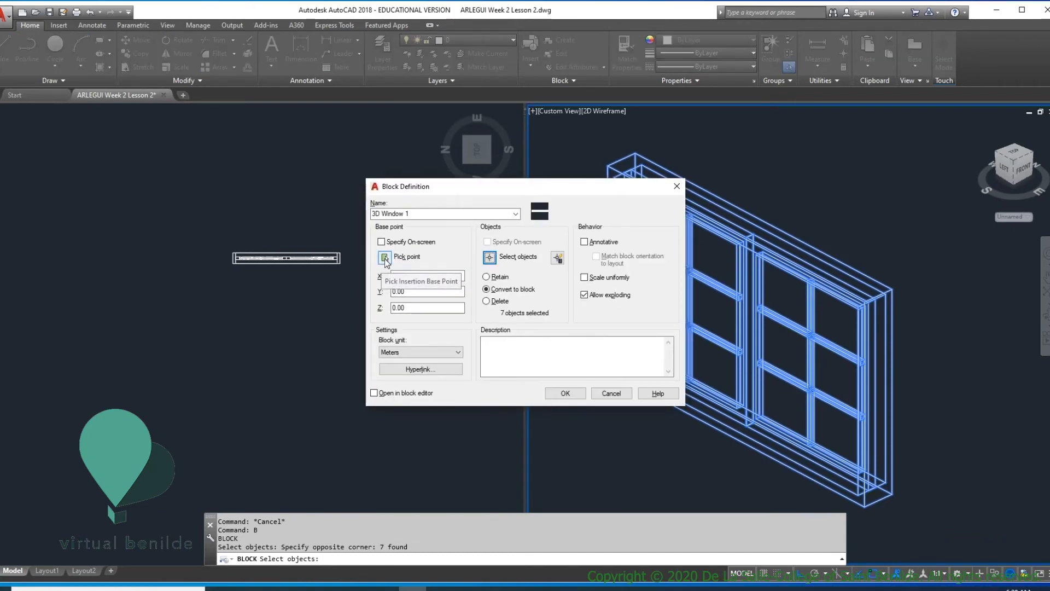
{"action": "left_click", "coordinate": [385, 257]}
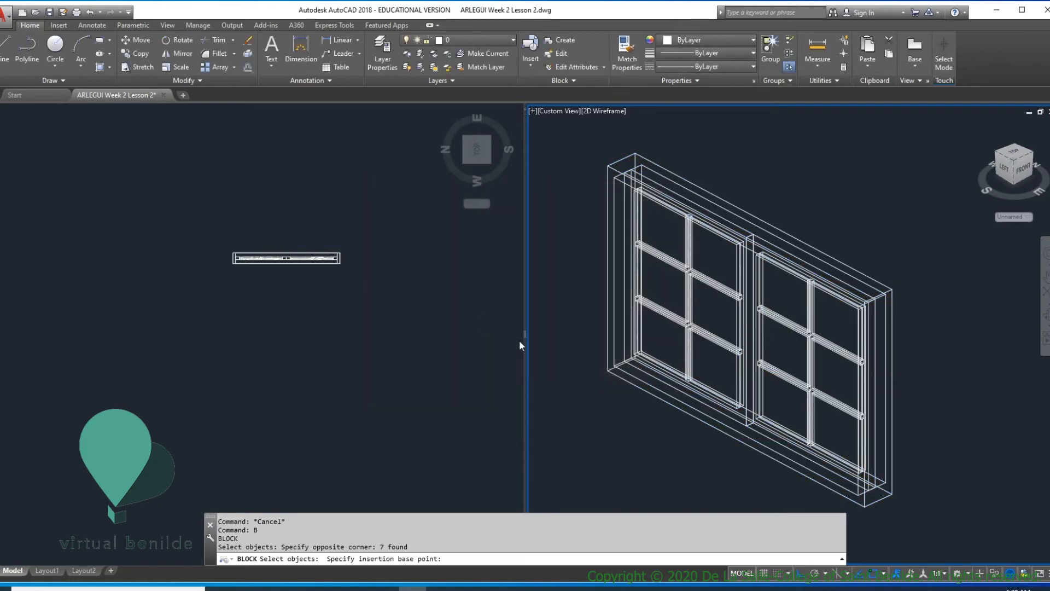
{"action": "left_click", "coordinate": [608, 370]}
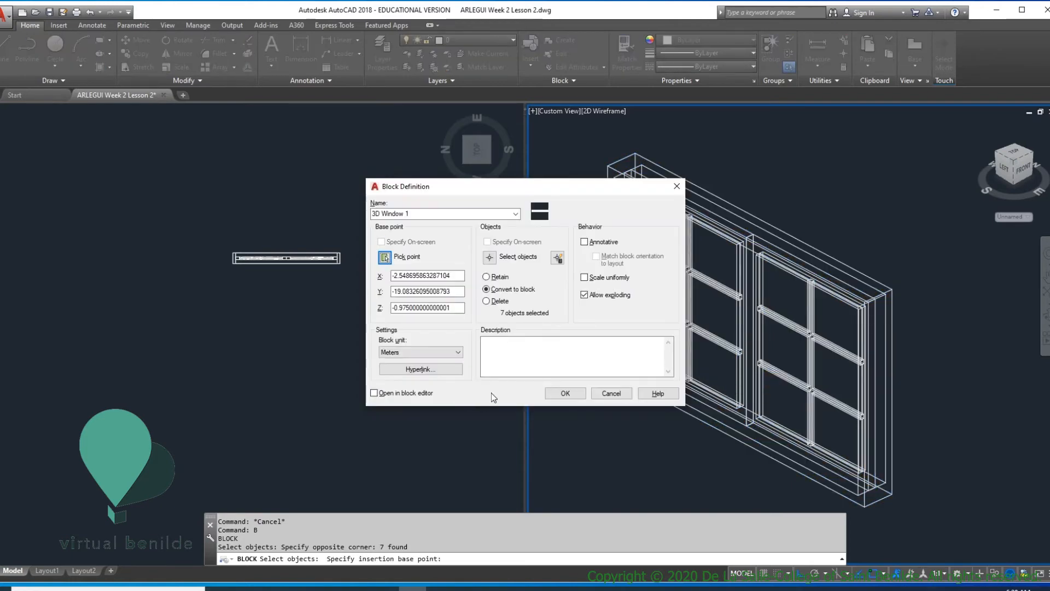
{"action": "left_click", "coordinate": [564, 393]}
- Select the window block and examine its insertion point at the frame's lower corner
{"action": "left_click", "coordinate": [636, 400]}
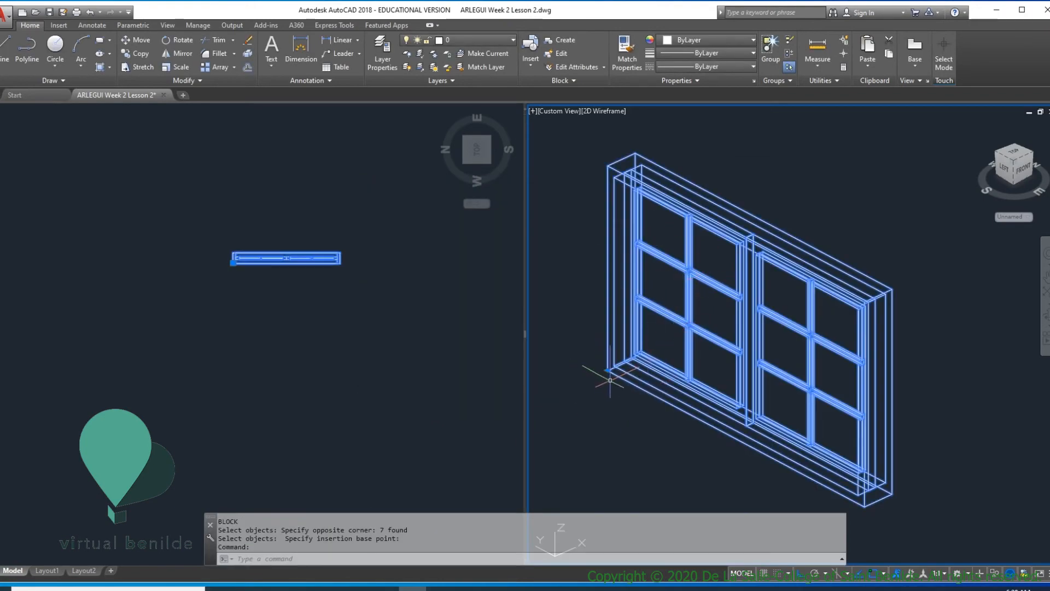
{"action": "scroll", "coordinate": [611, 381], "scroll_direction": "up", "scroll_amount": 5}
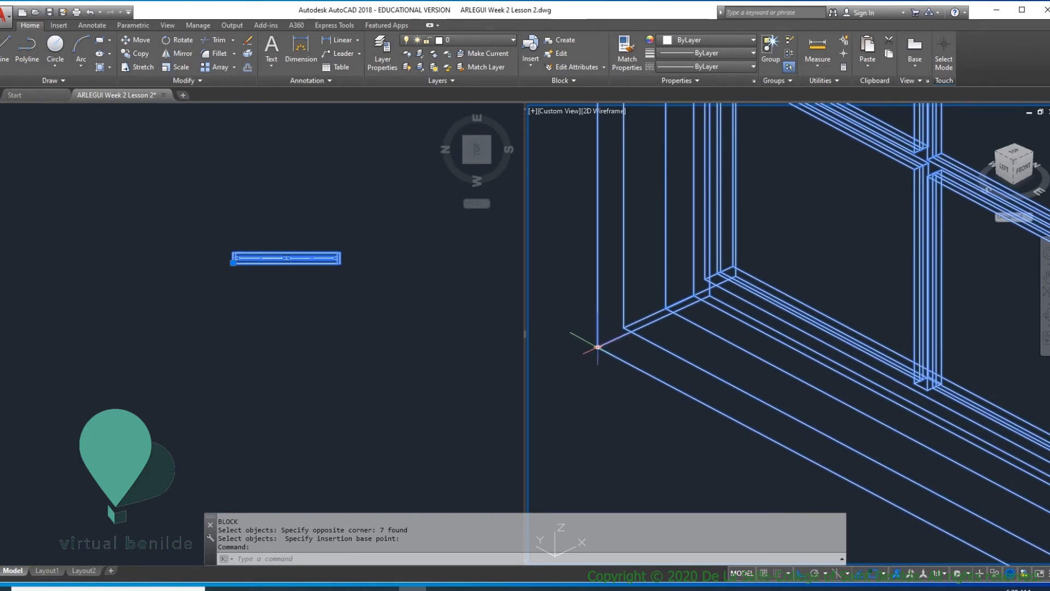
{"action": "scroll", "coordinate": [598, 347], "scroll_direction": "down", "scroll_amount": 2}
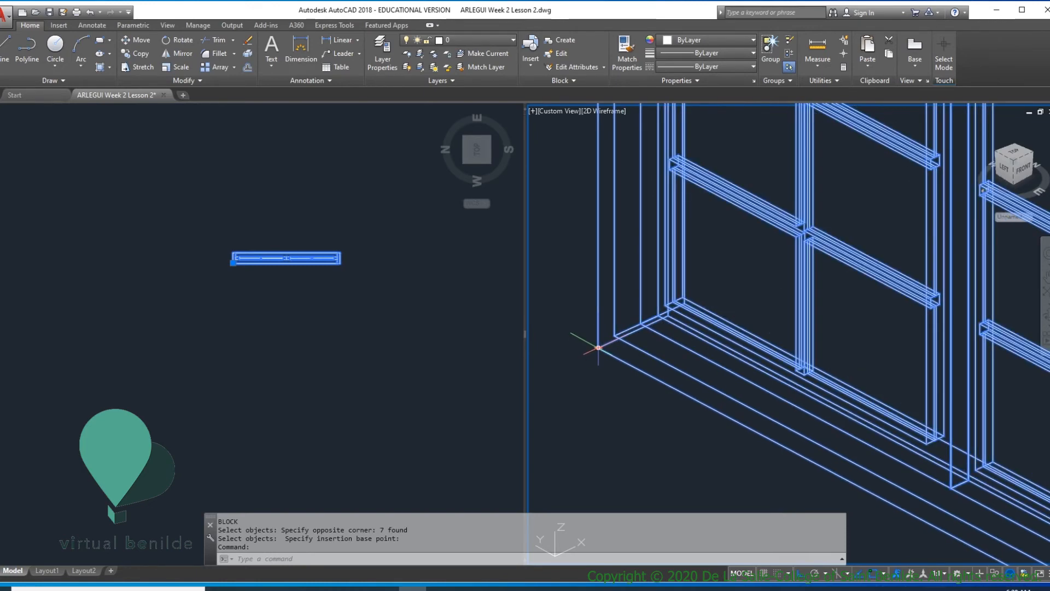
- Move the window block by its insertion point onto the lower corner of the front wall's first window opening
{"action": "left_click", "coordinate": [599, 348]}
{"action": "scroll", "coordinate": [601, 366], "scroll_direction": "down", "scroll_amount": 10}
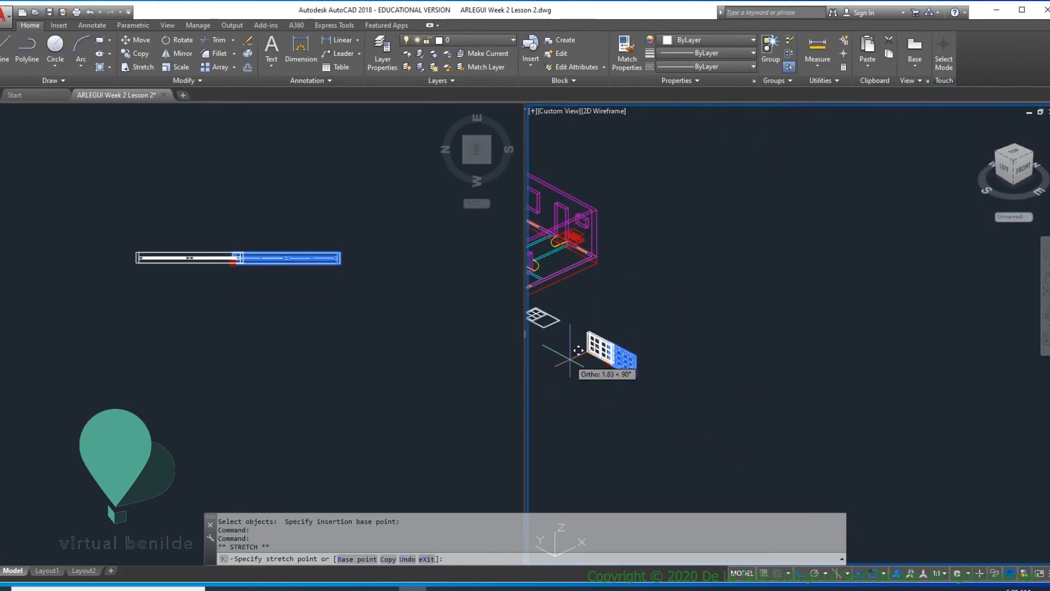
{"action": "scroll", "coordinate": [711, 328], "scroll_direction": "up", "scroll_amount": 8}
{"action": "scroll", "coordinate": [745, 361], "scroll_direction": "down", "scroll_amount": 2}
{"action": "left_click", "coordinate": [785, 406]}
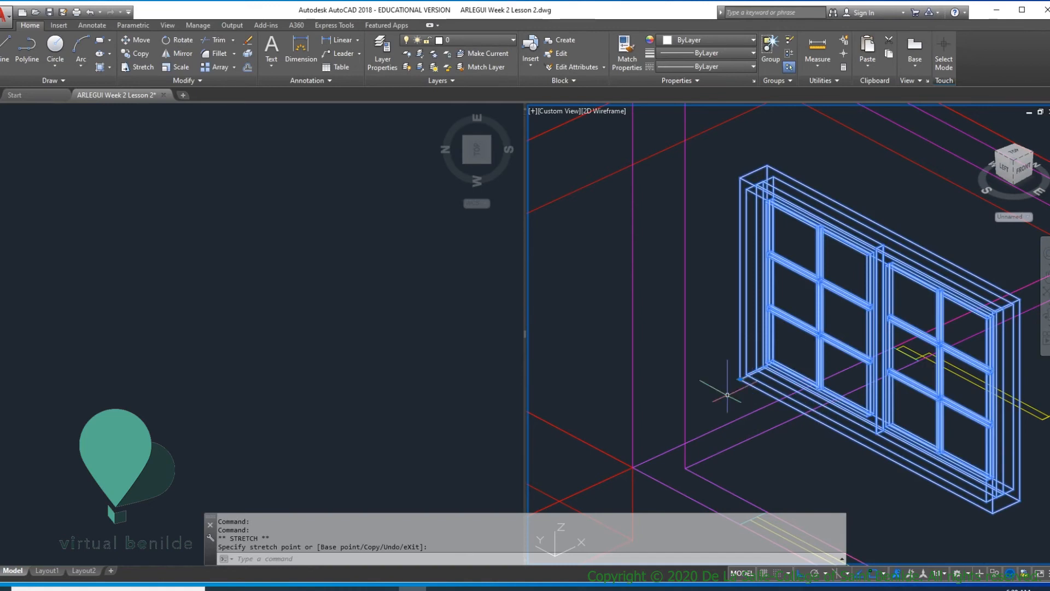
{"action": "key", "text": "Escape"}
{"action": "key", "text": "Escape"}
{"action": "scroll", "coordinate": [755, 367], "scroll_direction": "down", "scroll_amount": 5}
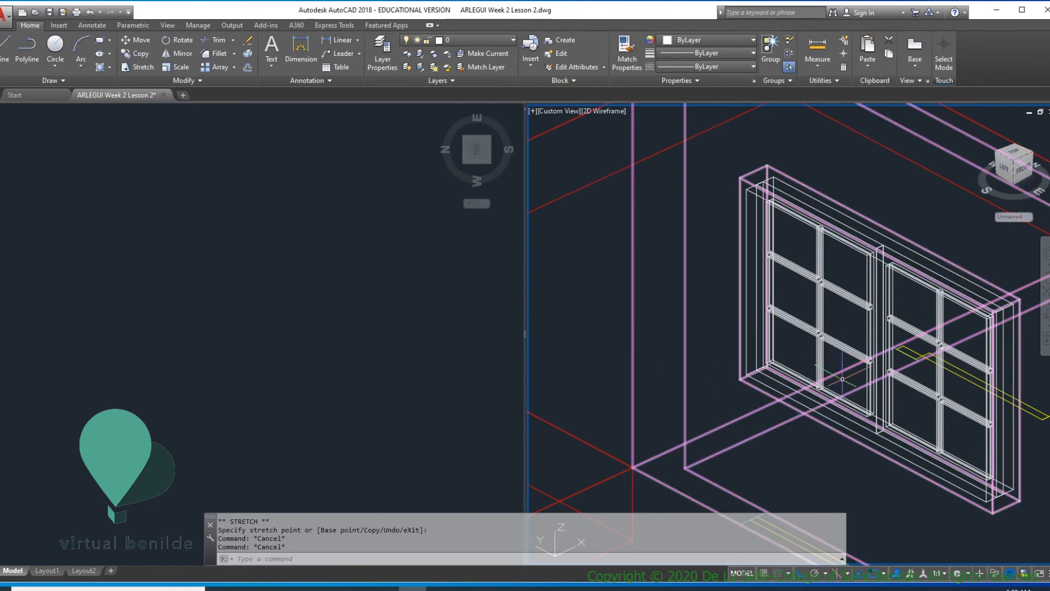
- Copy the window block from its lower outer corner to the matching corner of the opening on the other side of the front door
{"action": "scroll", "coordinate": [756, 361], "scroll_direction": "up", "scroll_amount": 4}
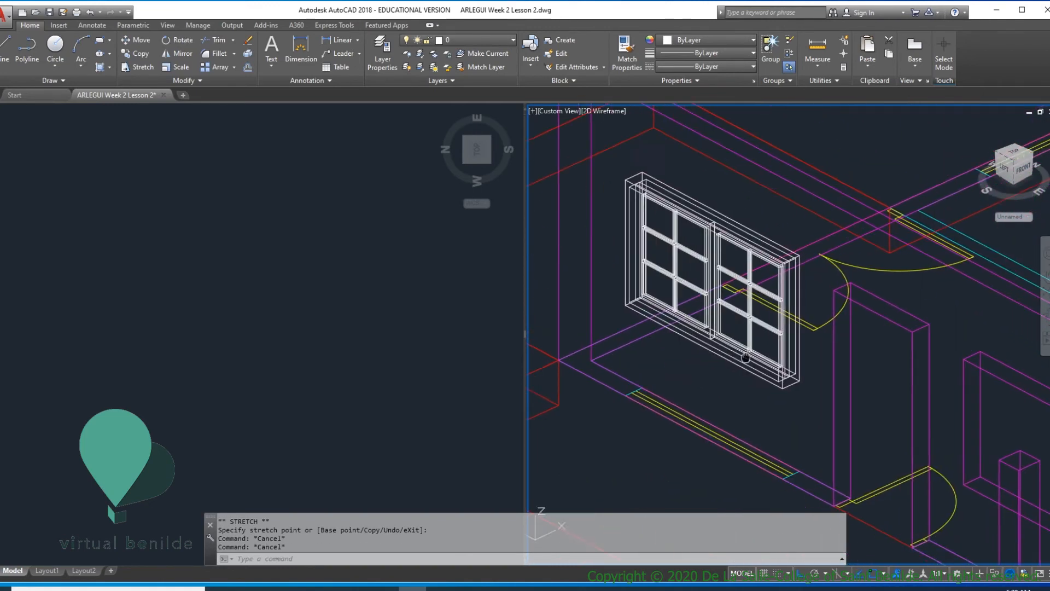
{"action": "type", "text": "co"}
{"action": "key", "text": "Return"}
{"action": "left_click", "coordinate": [685, 327]}
{"action": "scroll", "coordinate": [578, 282], "scroll_direction": "up", "scroll_amount": 6}
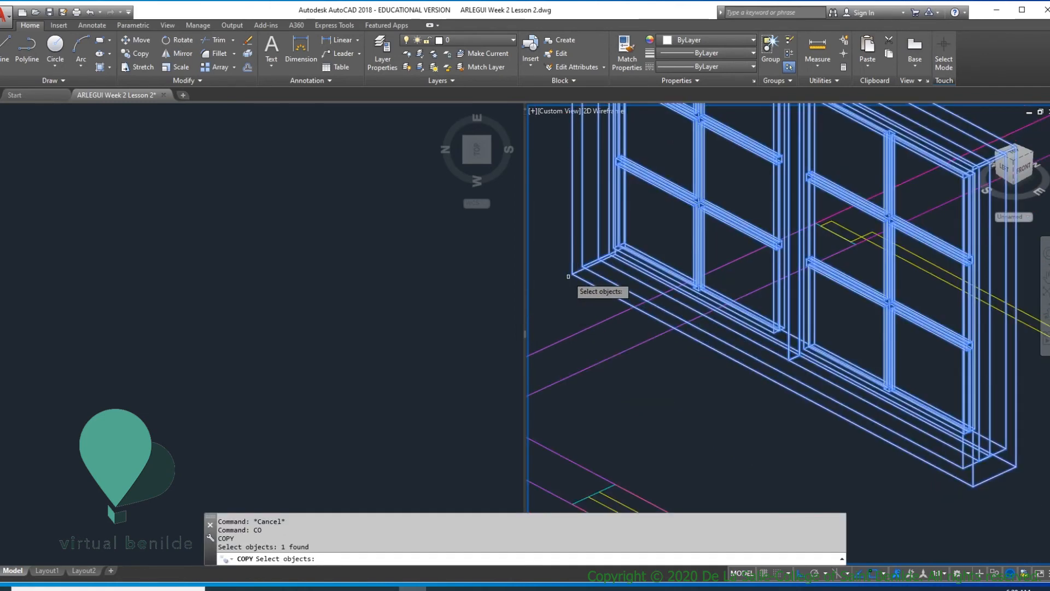
{"action": "scroll", "coordinate": [576, 274], "scroll_direction": "down", "scroll_amount": 3}
{"action": "key", "text": "Return"}
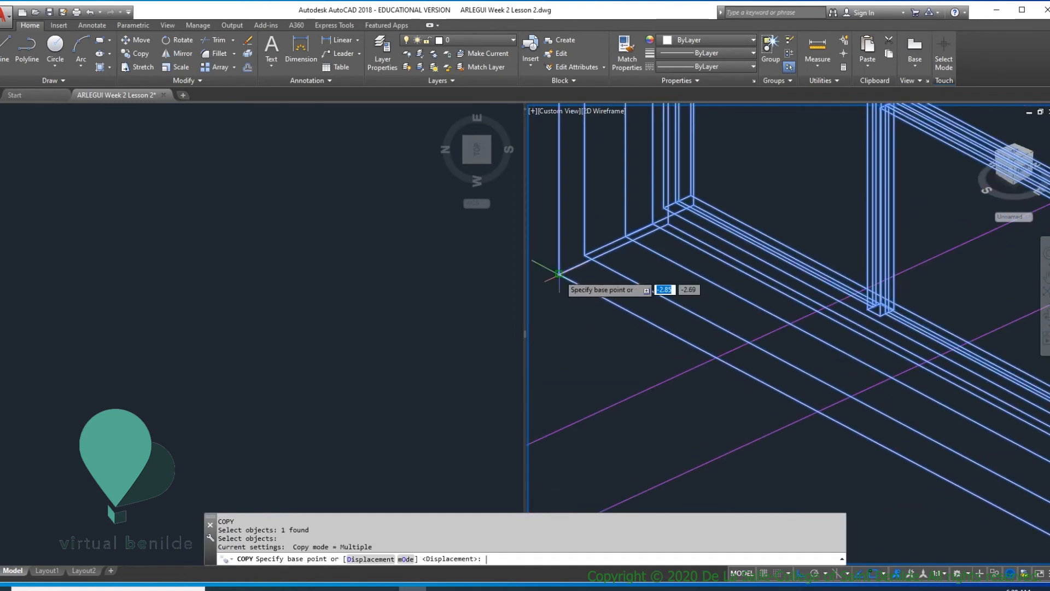
{"action": "scroll", "coordinate": [680, 328], "scroll_direction": "down", "scroll_amount": 5}
{"action": "scroll", "coordinate": [766, 383], "scroll_direction": "down", "scroll_amount": 2}
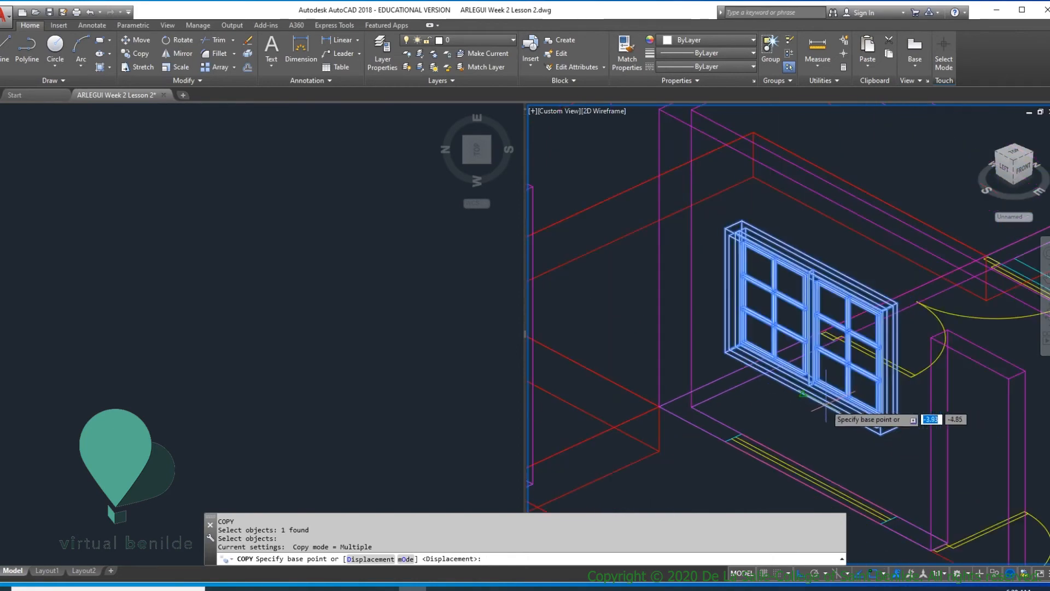
{"action": "left_click", "coordinate": [726, 356]}
{"action": "scroll", "coordinate": [831, 388], "scroll_direction": "down", "scroll_amount": 4}
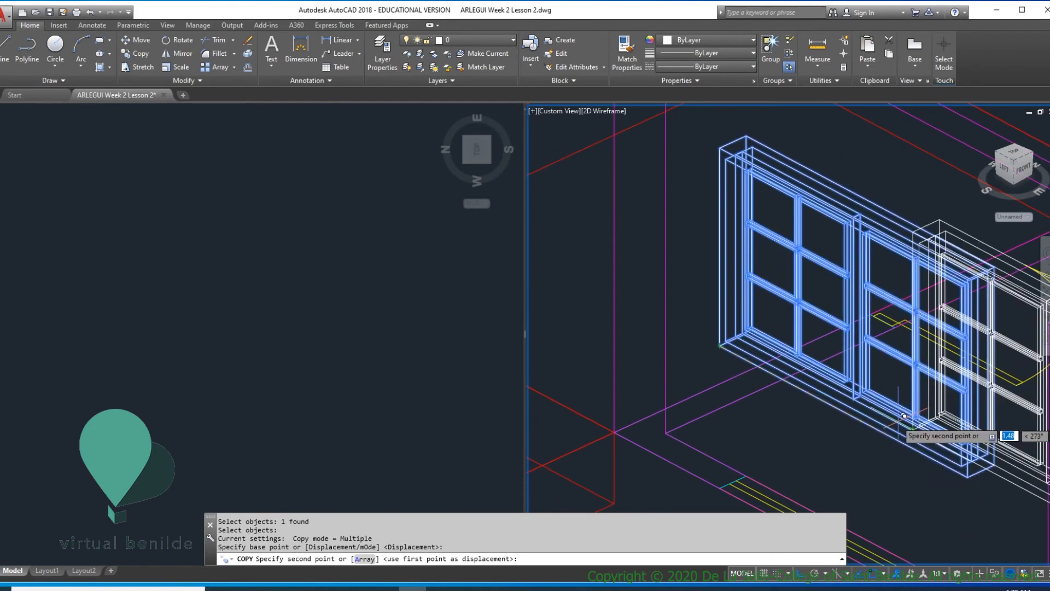
{"action": "scroll", "coordinate": [831, 389], "scroll_direction": "up", "scroll_amount": 8}
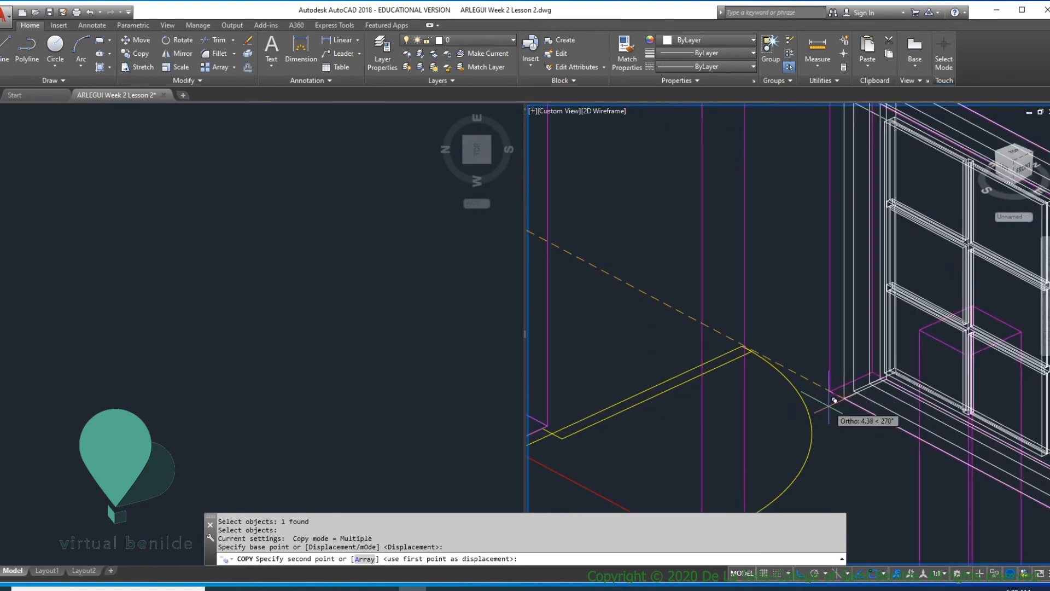
{"action": "left_click", "coordinate": [832, 391]}
{"action": "scroll", "coordinate": [930, 416], "scroll_direction": "down", "scroll_amount": 6}
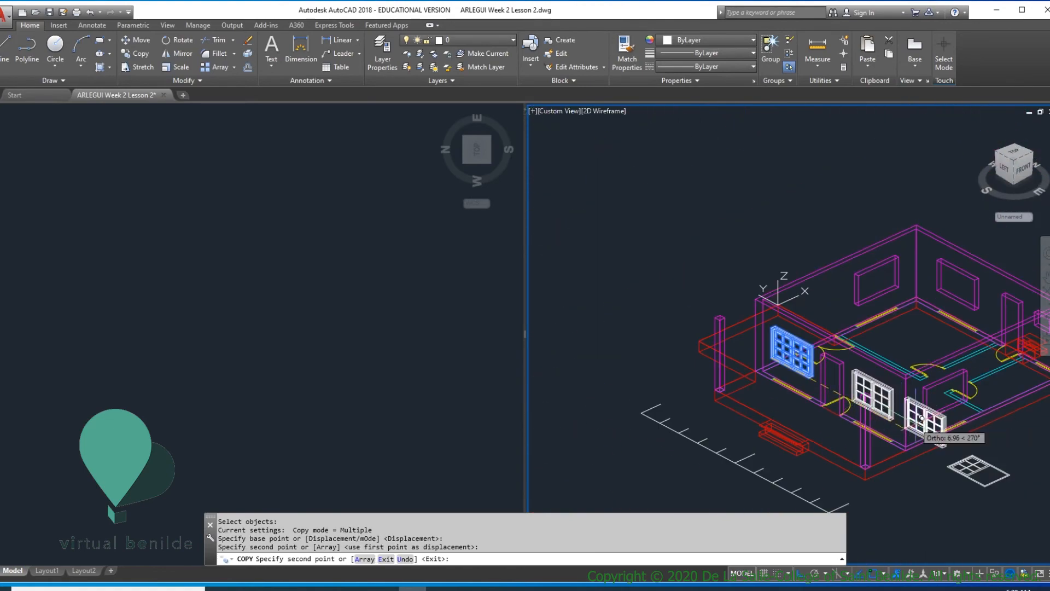
- Place another copy of the window at the lower corner of the adjoining side wall's opening and end the Copy command
{"action": "scroll", "coordinate": [957, 431], "scroll_direction": "up", "scroll_amount": 8}
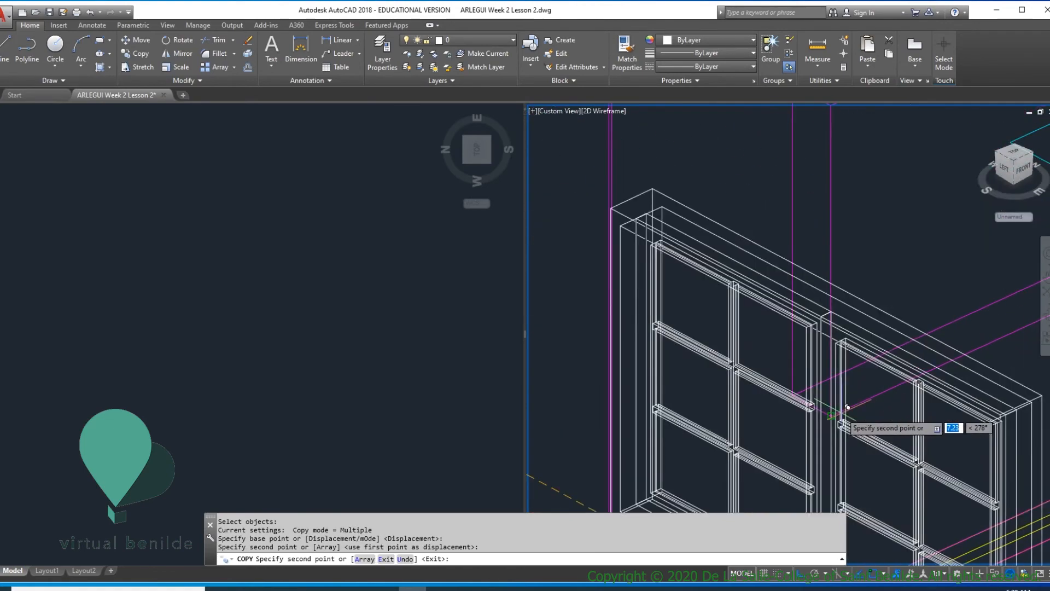
{"action": "left_click", "coordinate": [846, 407]}
{"action": "scroll", "coordinate": [887, 422], "scroll_direction": "down", "scroll_amount": 6}
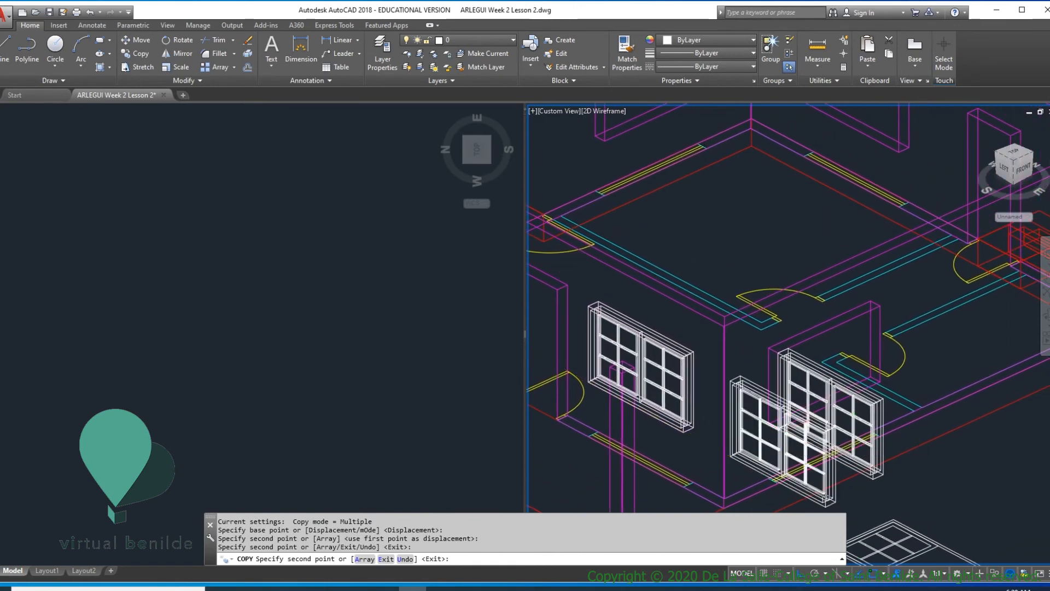
{"action": "key", "text": "Return"}
- Rotate the side wall's window copy 90° in the plan view about its corner at the opening so it lies within the wall
{"action": "scroll", "coordinate": [816, 427], "scroll_direction": "up", "scroll_amount": 4}
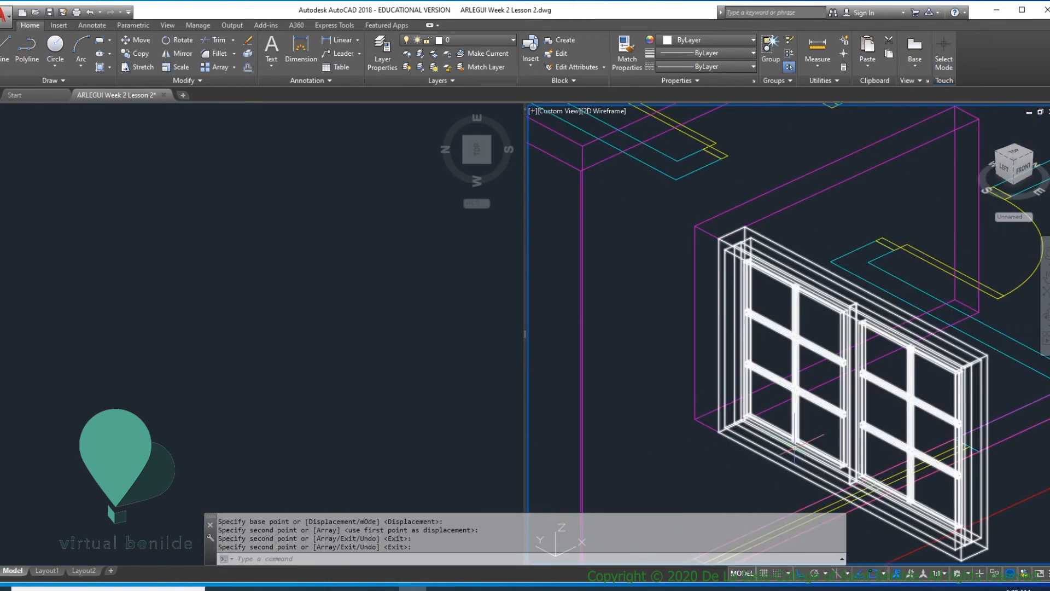
{"action": "left_click", "coordinate": [350, 300]}
{"action": "scroll", "coordinate": [381, 318], "scroll_direction": "up", "scroll_amount": 6}
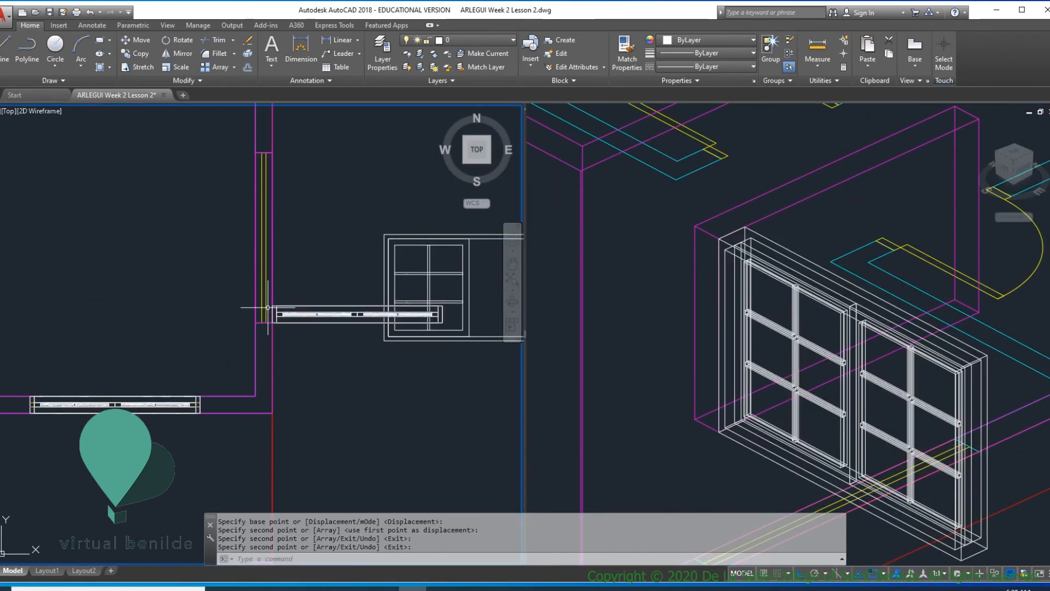
{"action": "scroll", "coordinate": [276, 311], "scroll_direction": "up", "scroll_amount": 3}
{"action": "middle_click_drag", "start_coordinate": [277, 312], "coordinate": [364, 352]}
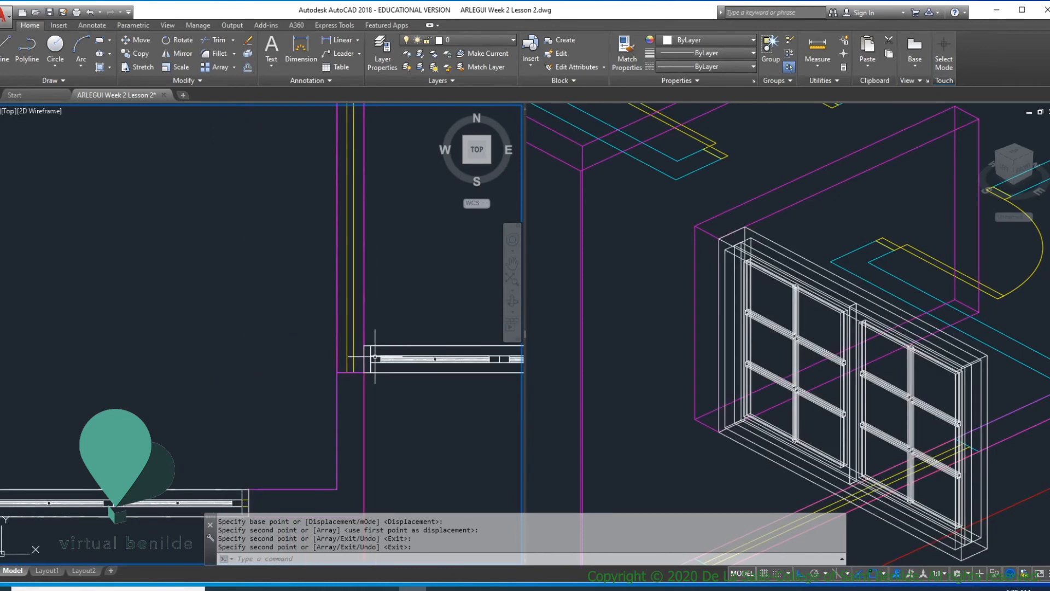
{"action": "type", "text": "RO"}
{"action": "key", "text": "Return"}
{"action": "left_click", "coordinate": [418, 362]}
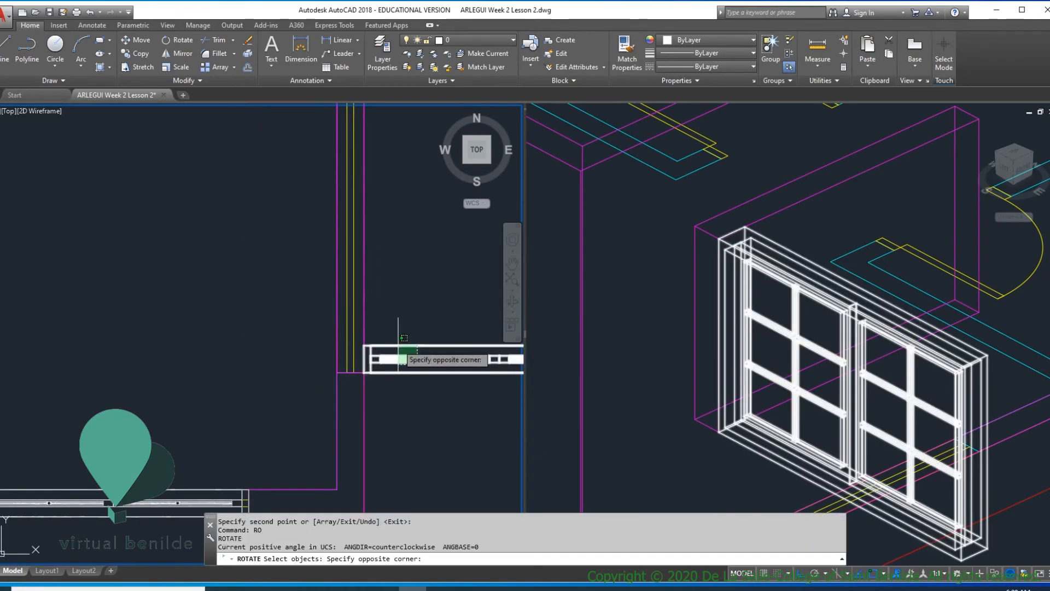
{"action": "left_click", "coordinate": [383, 343]}
{"action": "scroll", "coordinate": [368, 375], "scroll_direction": "up", "scroll_amount": 5}
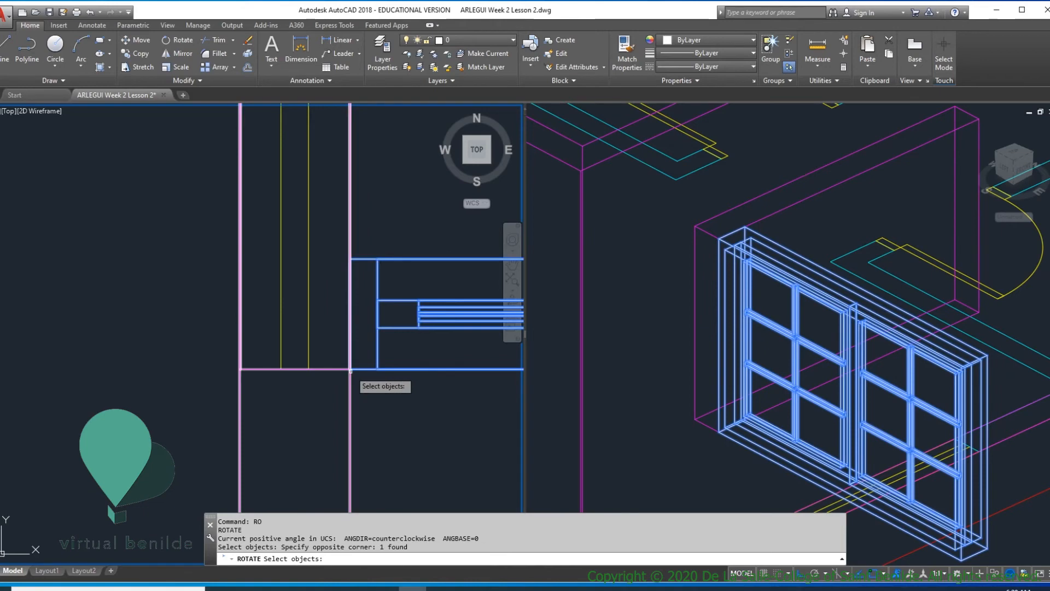
{"action": "key", "text": "Return"}
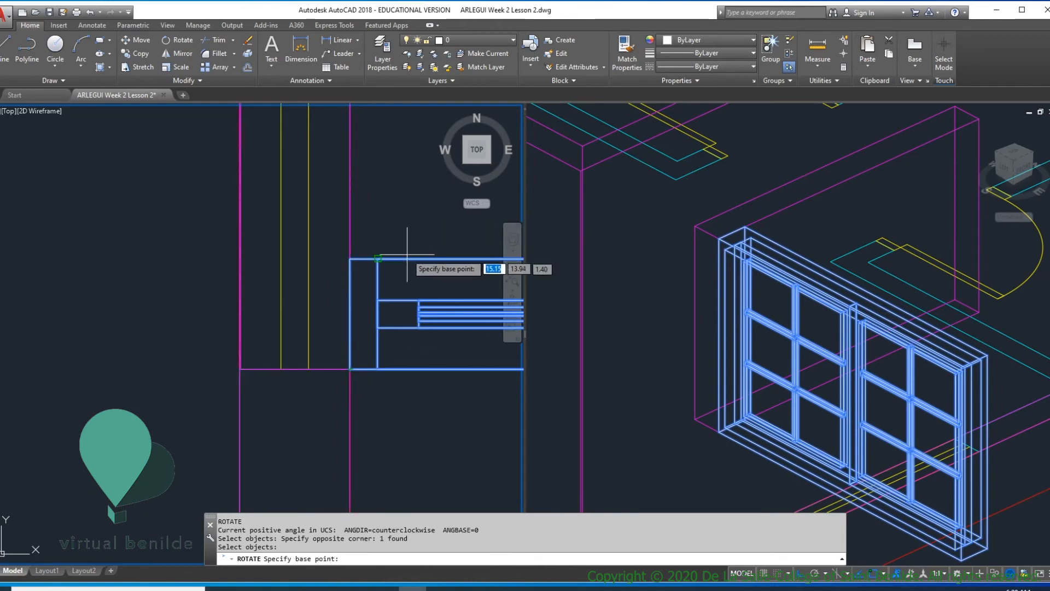
{"action": "left_click", "coordinate": [350, 369]}
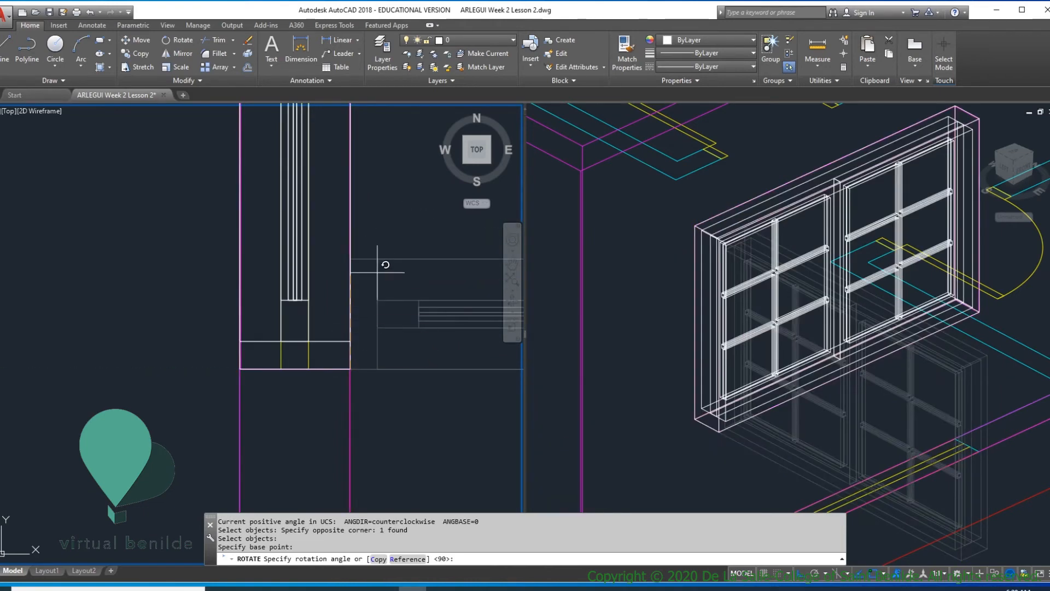
{"action": "left_click", "coordinate": [380, 221]}
{"action": "scroll", "coordinate": [340, 352], "scroll_direction": "down", "scroll_amount": 5}
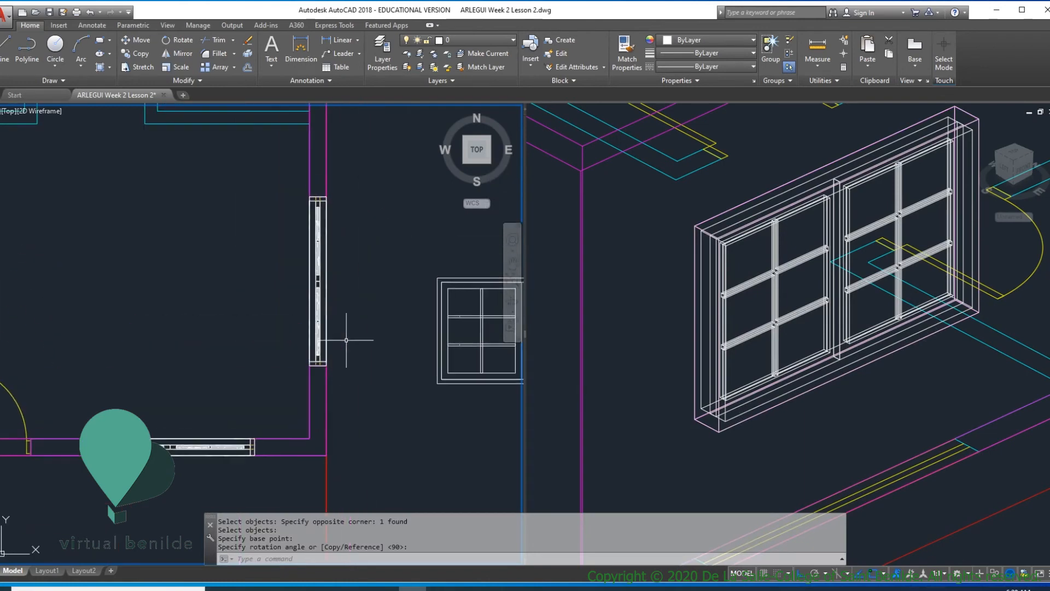
- Check how the rotated window fits the side wall opening in both the plan and 3D views
{"action": "scroll", "coordinate": [345, 229], "scroll_direction": "up", "scroll_amount": 5}
{"action": "left_click", "coordinate": [768, 312]}
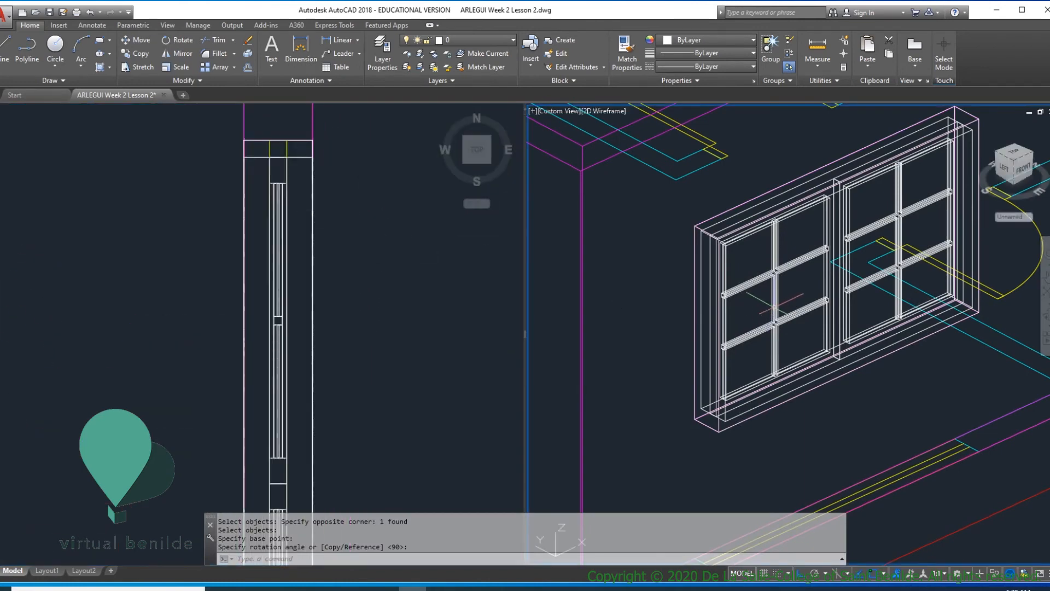
{"action": "middle_click_drag", "start_coordinate": [802, 293], "coordinate": [749, 403]}
{"action": "left_click", "coordinate": [385, 281]}
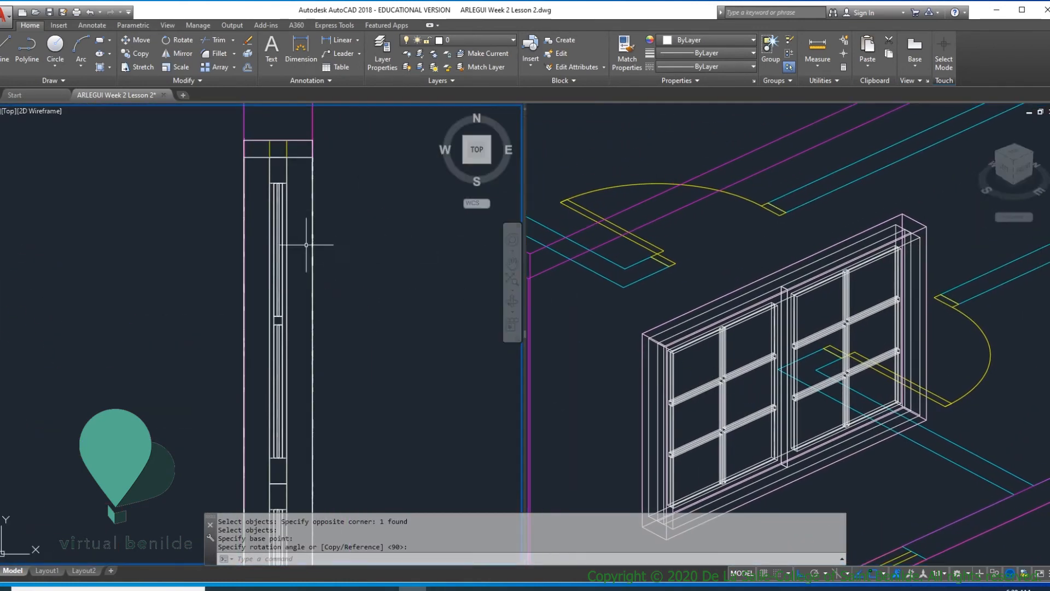
{"action": "scroll", "coordinate": [336, 199], "scroll_direction": "down", "scroll_amount": 5}
{"action": "middle_click_drag", "start_coordinate": [336, 199], "coordinate": [250, 408]}
{"action": "left_click", "coordinate": [792, 410]}
{"action": "scroll", "coordinate": [792, 410], "scroll_direction": "down", "scroll_amount": 6}
- Copy the front wall's second window from its lower outer corner to the opening in the opposite rear wall
{"action": "scroll", "coordinate": [715, 395], "scroll_direction": "up", "scroll_amount": 8}
{"action": "left_click", "coordinate": [596, 421]}
{"action": "key", "text": "Escape"}
{"action": "key", "text": "Escape"}
{"action": "type", "text": "co"}
{"action": "key", "text": "Return"}
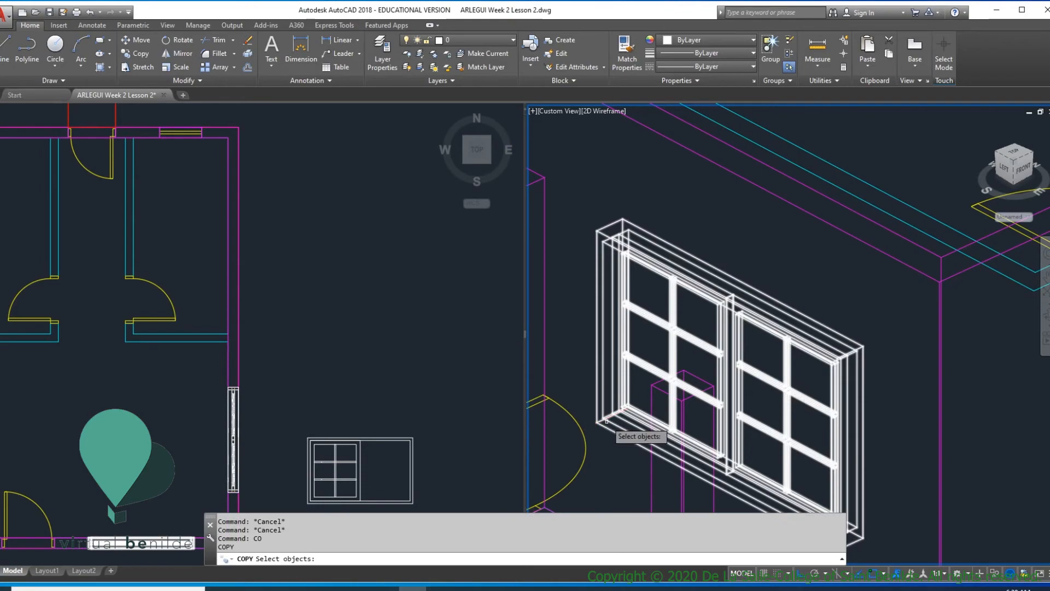
{"action": "left_click", "coordinate": [631, 363]}
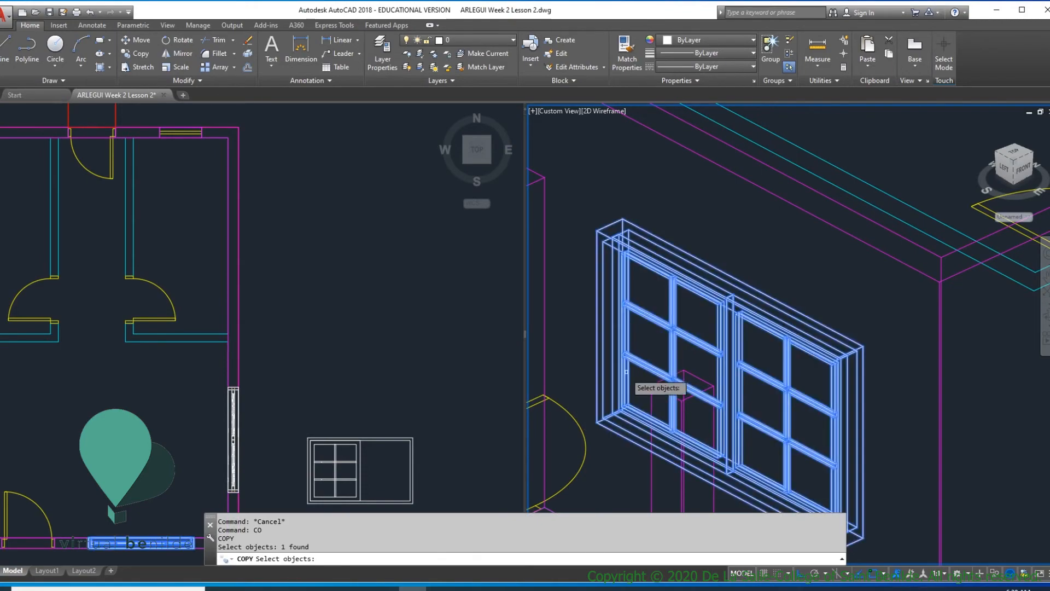
{"action": "key", "text": "Return"}
{"action": "left_click", "coordinate": [595, 420]}
{"action": "scroll", "coordinate": [806, 365], "scroll_direction": "down", "scroll_amount": 6}
{"action": "scroll", "coordinate": [755, 347], "scroll_direction": "up", "scroll_amount": 6}
{"action": "left_click", "coordinate": [729, 309]}
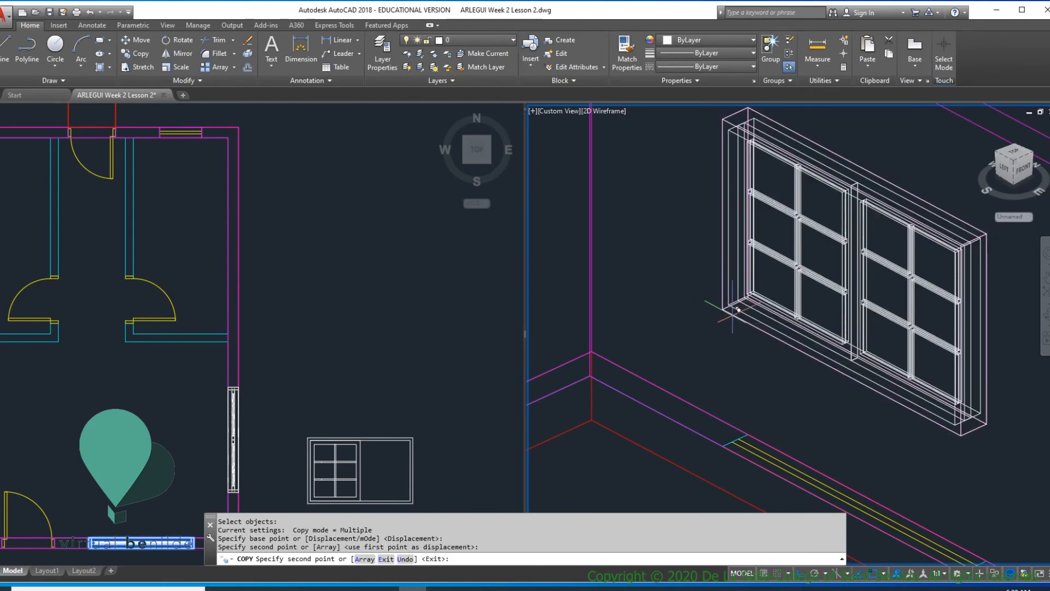
{"action": "scroll", "coordinate": [729, 309], "scroll_direction": "down", "scroll_amount": 5}
{"action": "key", "text": "Return"}
- Copy the rotated side wall window from its lower outer corner to the opening in the opposite side wall
{"action": "scroll", "coordinate": [777, 482], "scroll_direction": "up", "scroll_amount": 5}
{"action": "middle_click_drag", "start_coordinate": [769, 483], "coordinate": [729, 352]}
{"action": "key", "text": "Return"}
{"action": "left_click", "coordinate": [699, 389]}
{"action": "key", "text": "Return"}
{"action": "scroll", "coordinate": [670, 435], "scroll_direction": "up", "scroll_amount": 5}
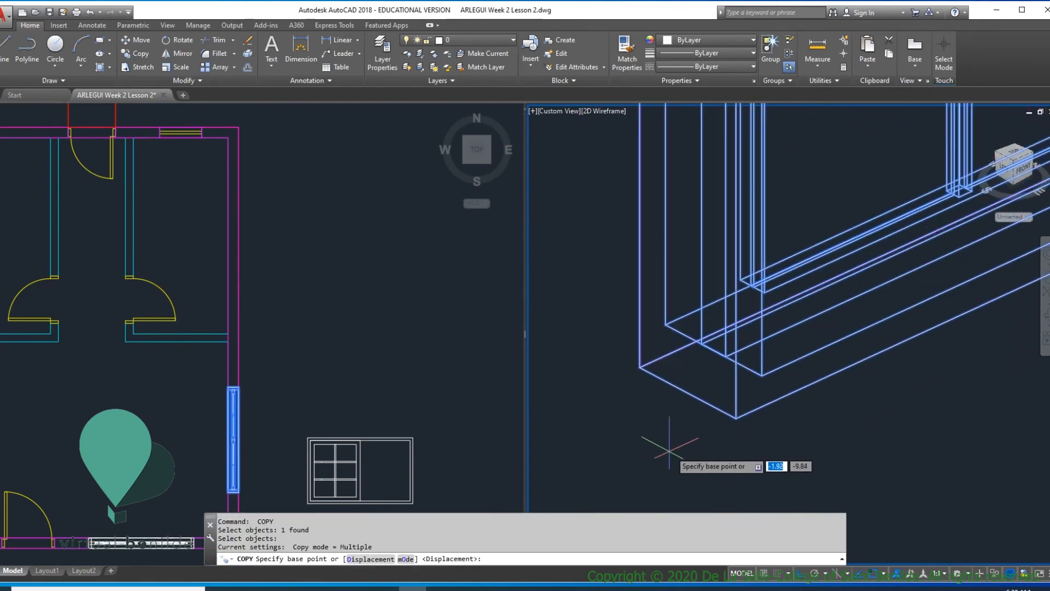
{"action": "left_click", "coordinate": [736, 418]}
{"action": "scroll", "coordinate": [711, 349], "scroll_direction": "down", "scroll_amount": 5}
{"action": "scroll", "coordinate": [628, 227], "scroll_direction": "up", "scroll_amount": 5}
{"action": "left_click", "coordinate": [599, 245]}
{"action": "scroll", "coordinate": [678, 301], "scroll_direction": "down", "scroll_amount": 5}
{"action": "scroll", "coordinate": [690, 288], "scroll_direction": "up", "scroll_amount": 1}
{"action": "key", "text": "Return"}
- Examine the placed windows around the house walls in the 3D view
{"action": "middle_click_drag", "start_coordinate": [722, 327], "coordinate": [839, 332]}
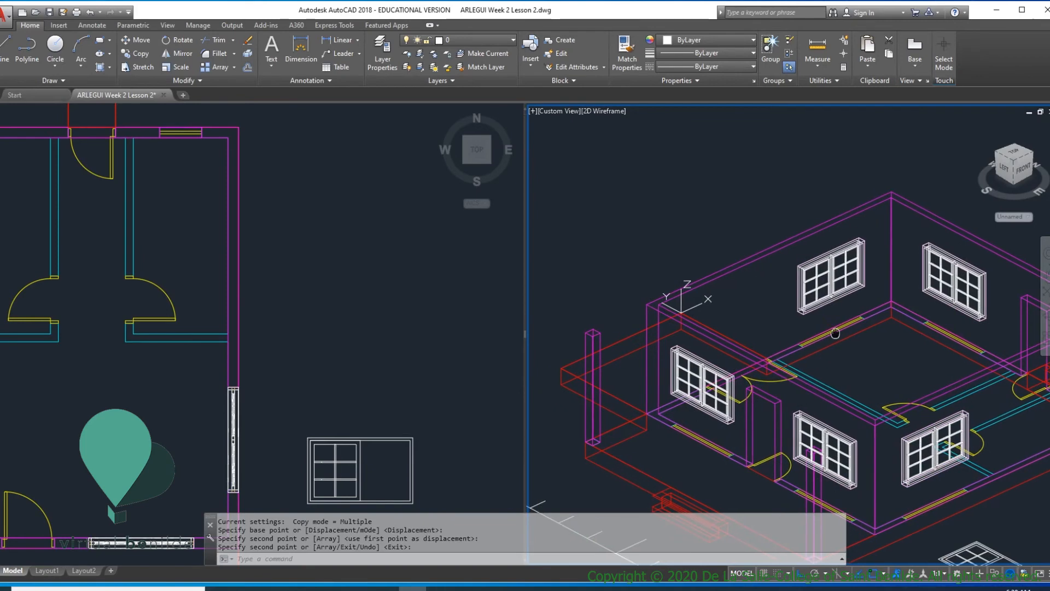
{"action": "scroll", "coordinate": [771, 383], "scroll_direction": "down", "scroll_amount": 2}
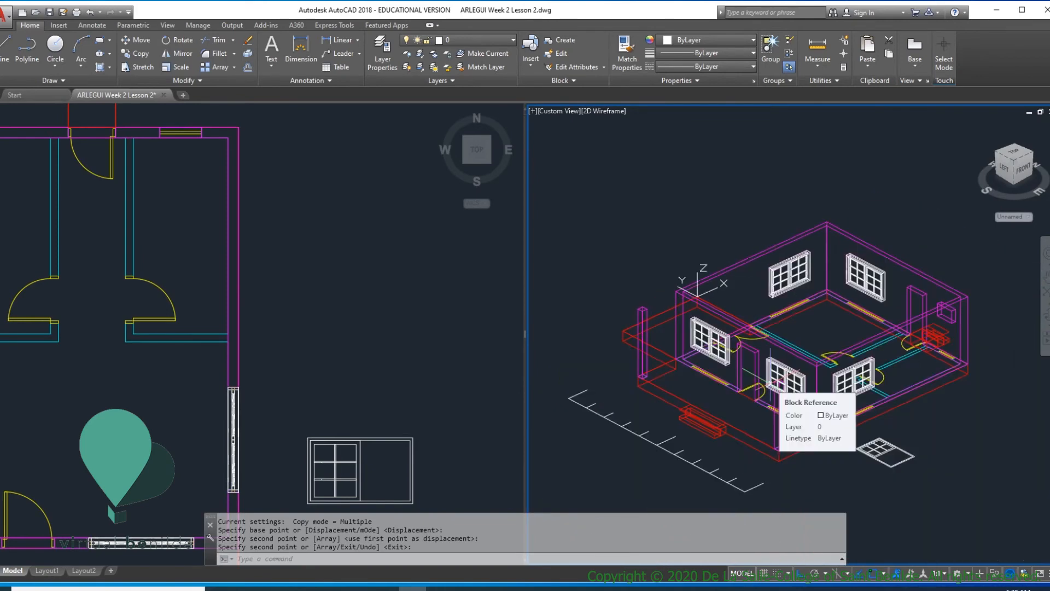
{"action": "scroll", "coordinate": [821, 391], "scroll_direction": "up", "scroll_amount": 4}
{"action": "scroll", "coordinate": [821, 392], "scroll_direction": "down", "scroll_amount": 4}
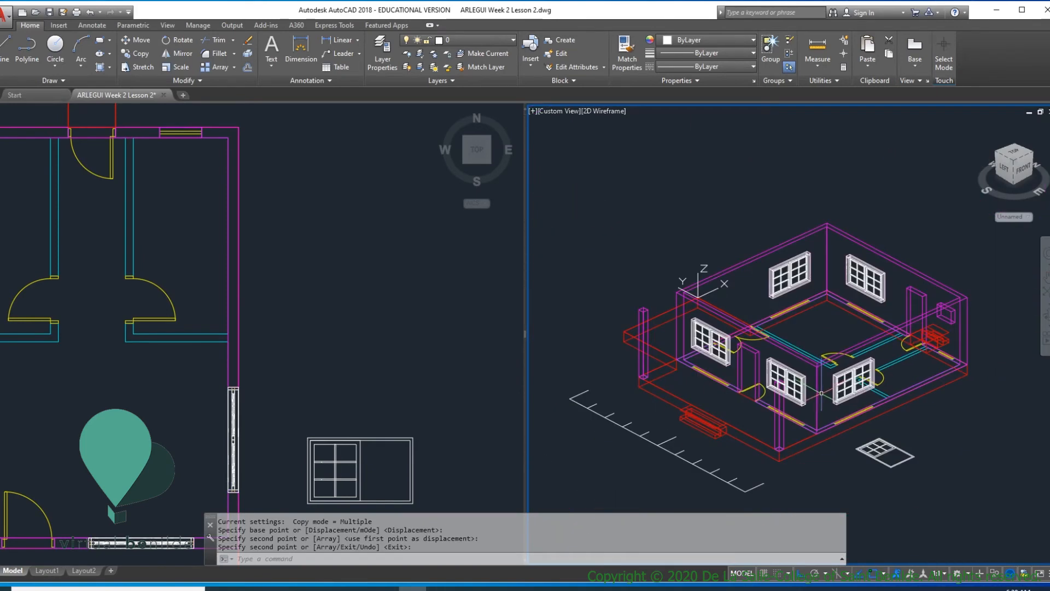
{"action": "scroll", "coordinate": [822, 392], "scroll_direction": "up", "scroll_amount": 2}
{"action": "scroll", "coordinate": [810, 384], "scroll_direction": "down", "scroll_amount": 2}
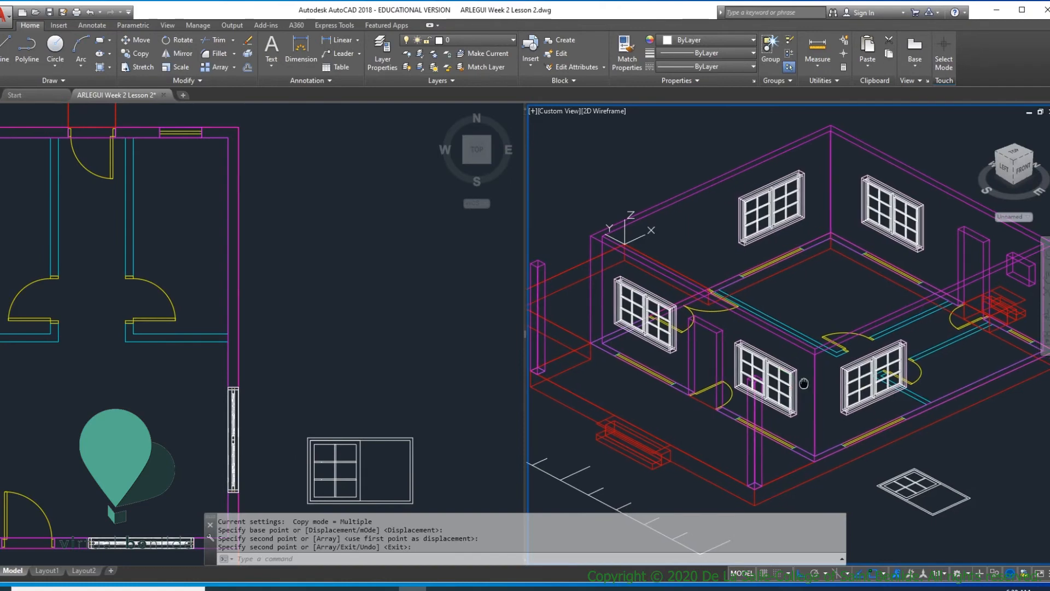
{"action": "scroll", "coordinate": [975, 276], "scroll_direction": "up", "scroll_amount": 1}
{"action": "scroll", "coordinate": [975, 276], "scroll_direction": "up", "scroll_amount": 3}
{"action": "scroll", "coordinate": [975, 276], "scroll_direction": "down", "scroll_amount": 3}
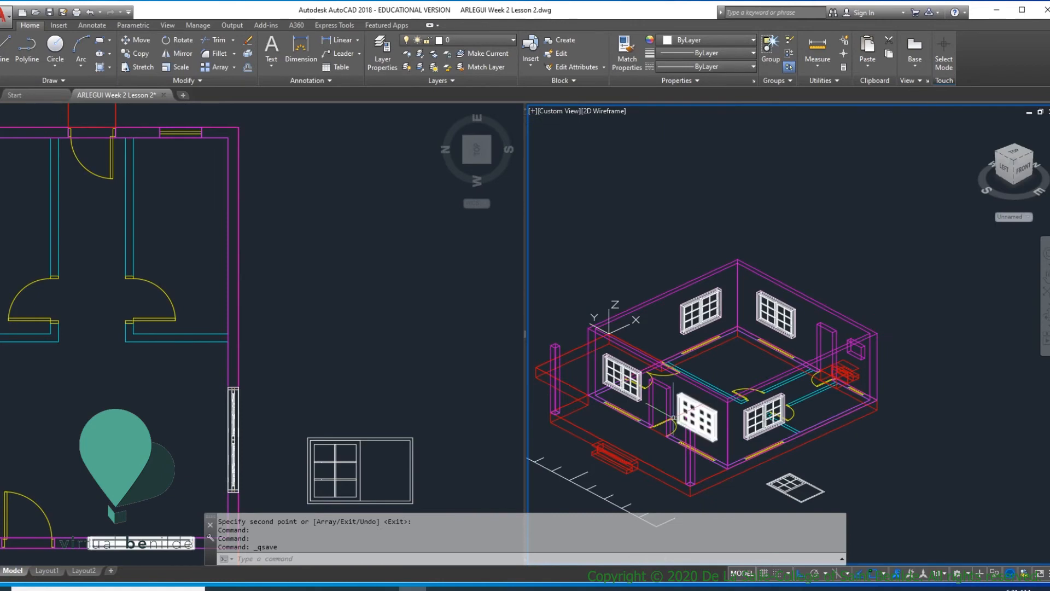
- Measure the clear width between the two jambs of the front door at floor level in the 3D view
{"action": "middle_click_drag", "start_coordinate": [668, 407], "coordinate": [735, 402]}
{"action": "scroll", "coordinate": [733, 402], "scroll_direction": "up", "scroll_amount": 6}
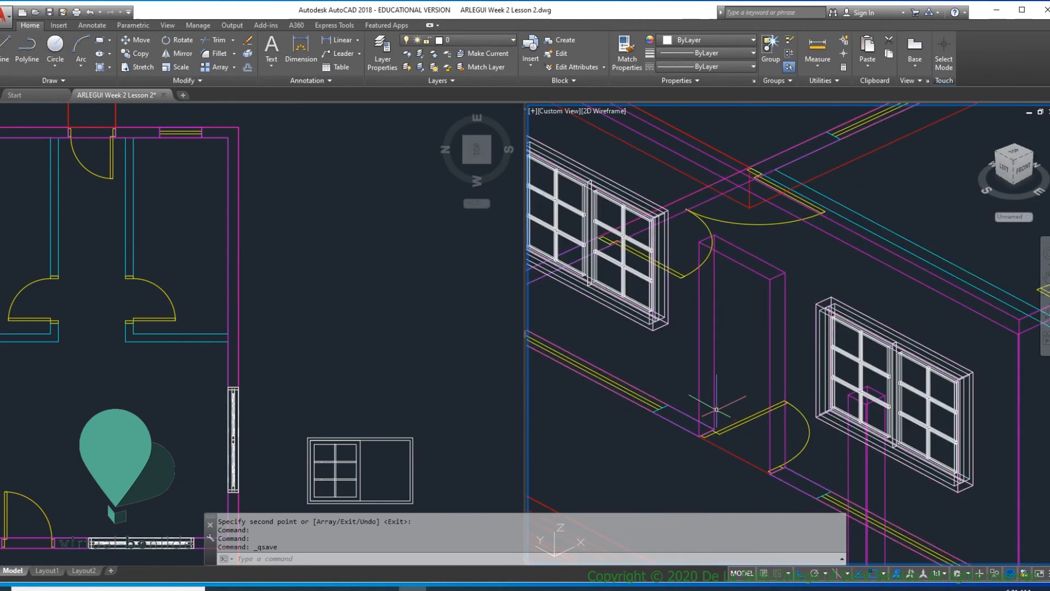
{"action": "scroll", "coordinate": [711, 411], "scroll_direction": "down", "scroll_amount": 6}
{"action": "scroll", "coordinate": [724, 441], "scroll_direction": "up", "scroll_amount": 7}
{"action": "middle_click_drag", "start_coordinate": [729, 448], "coordinate": [734, 460]}
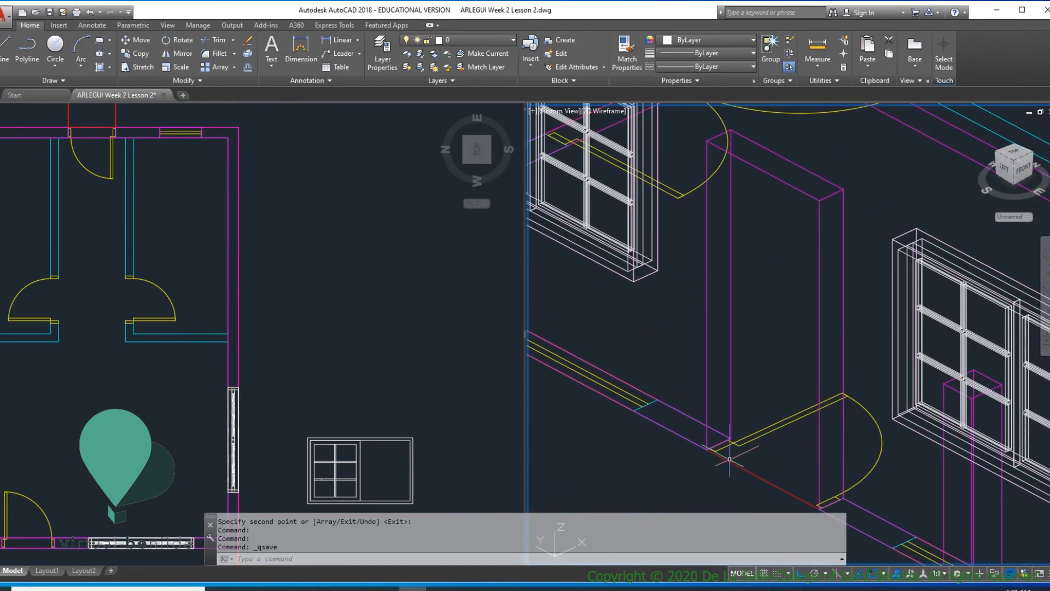
{"action": "scroll", "coordinate": [722, 455], "scroll_direction": "up", "scroll_amount": 3}
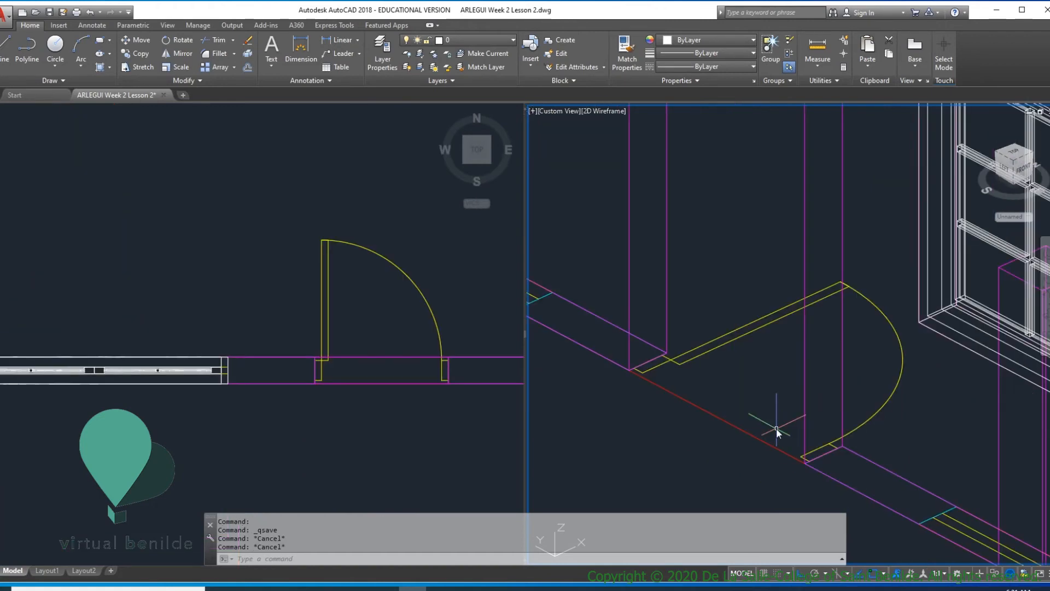
{"action": "type", "text": "DI"}
{"action": "key", "text": "Return"}
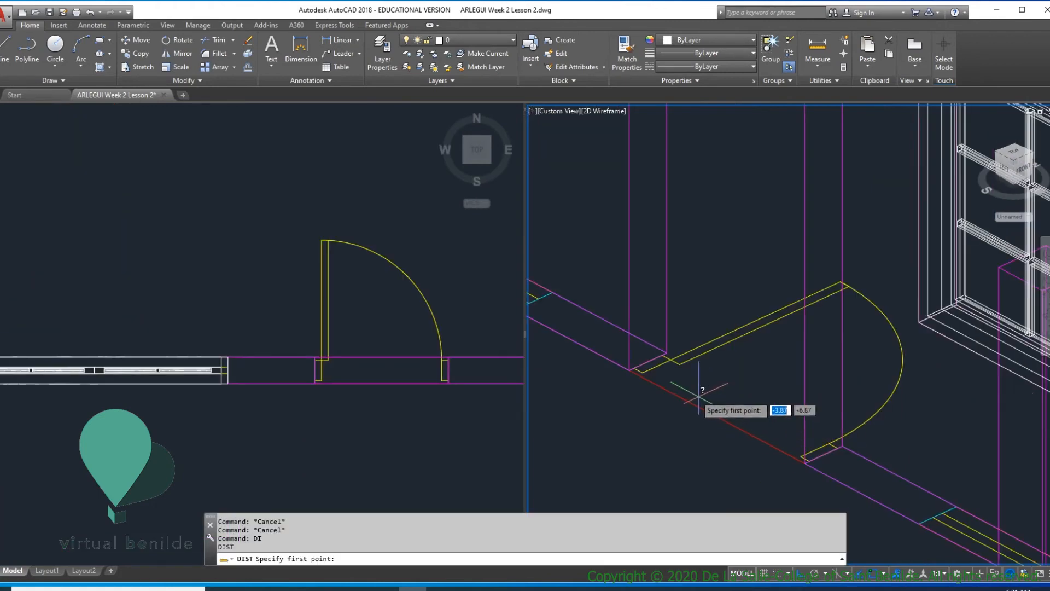
{"action": "left_click", "coordinate": [643, 370]}
{"action": "scroll", "coordinate": [812, 446], "scroll_direction": "up", "scroll_amount": 3}
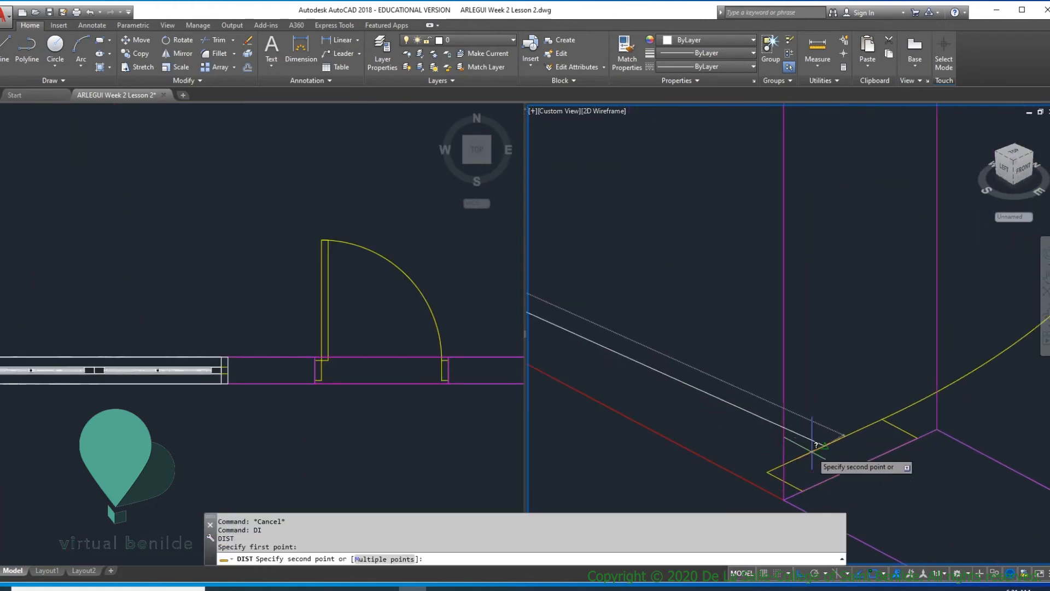
{"action": "left_click", "coordinate": [768, 470]}
{"action": "middle_click_drag", "start_coordinate": [767, 471], "coordinate": [984, 509]}
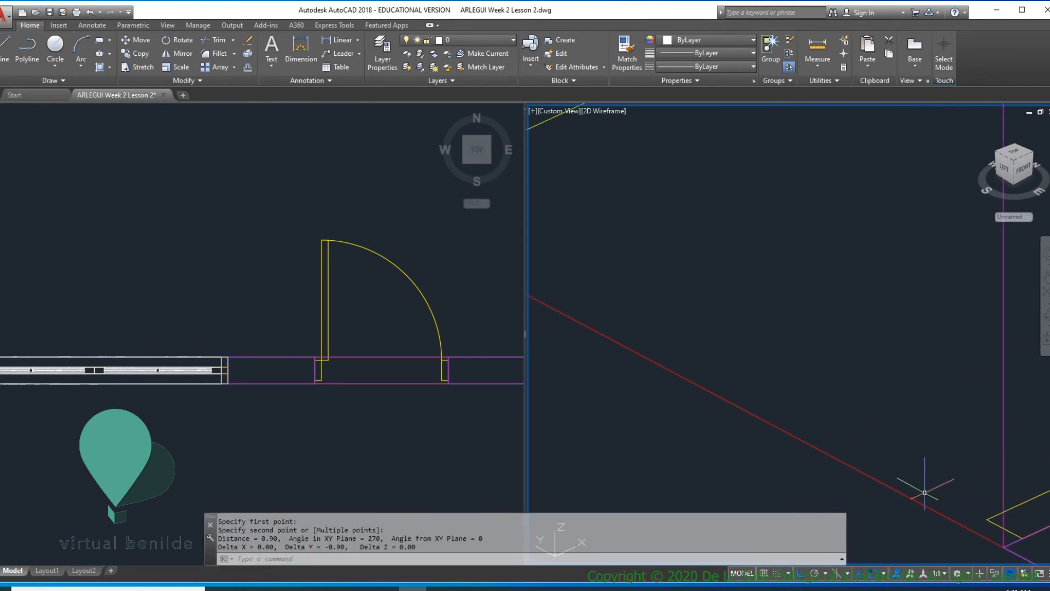
- Examine the front door opening, its jamb bases and the lower corner of the neighbouring window in the 3D view
{"action": "scroll", "coordinate": [924, 492], "scroll_direction": "down", "scroll_amount": 2}
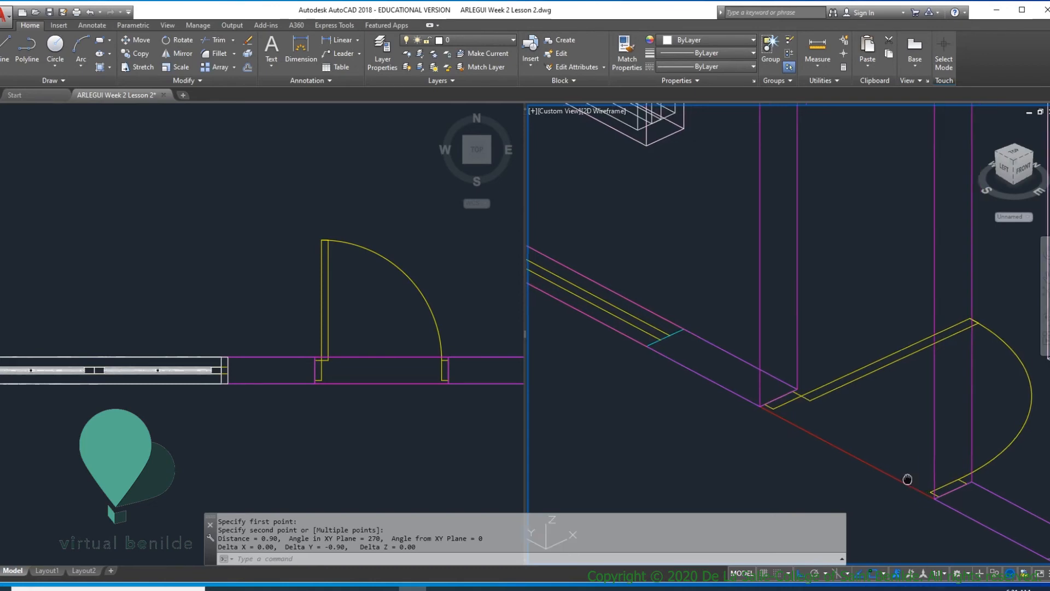
{"action": "middle_click_drag", "start_coordinate": [920, 488], "coordinate": [826, 443]}
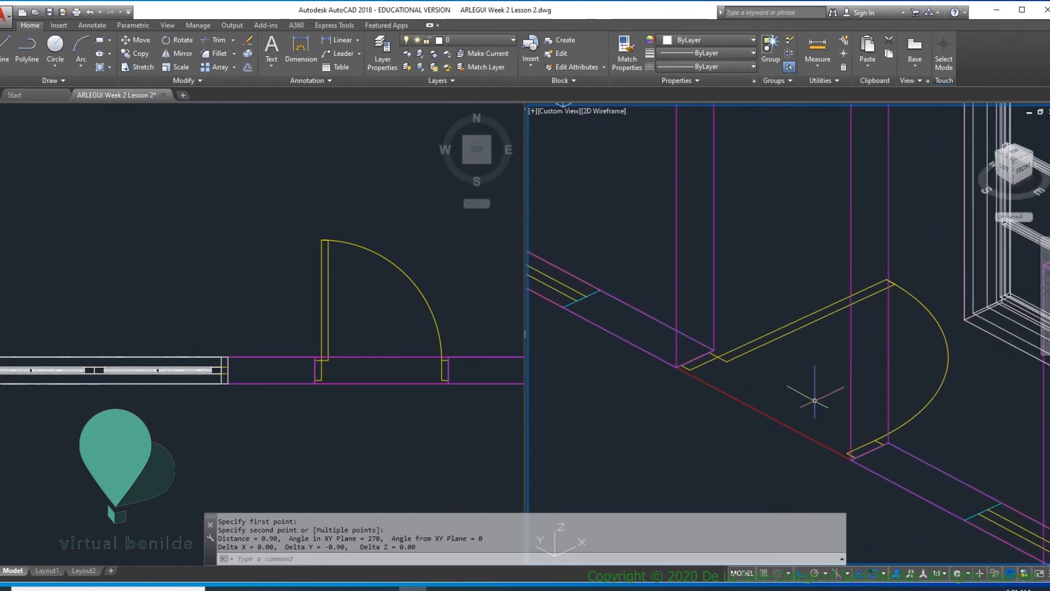
{"action": "scroll", "coordinate": [762, 469], "scroll_direction": "down", "scroll_amount": 3}
{"action": "scroll", "coordinate": [770, 453], "scroll_direction": "up", "scroll_amount": 2}
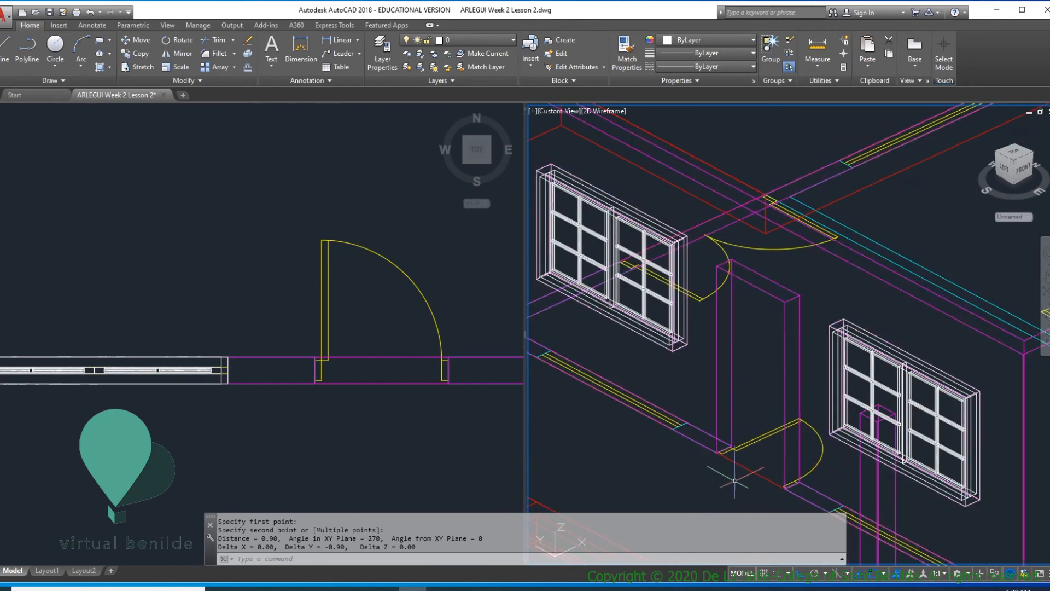
{"action": "scroll", "coordinate": [738, 484], "scroll_direction": "up", "scroll_amount": 3}
{"action": "scroll", "coordinate": [774, 439], "scroll_direction": "up", "scroll_amount": 3}
{"action": "scroll", "coordinate": [704, 443], "scroll_direction": "down", "scroll_amount": 3}
{"action": "scroll", "coordinate": [695, 438], "scroll_direction": "up", "scroll_amount": 2}
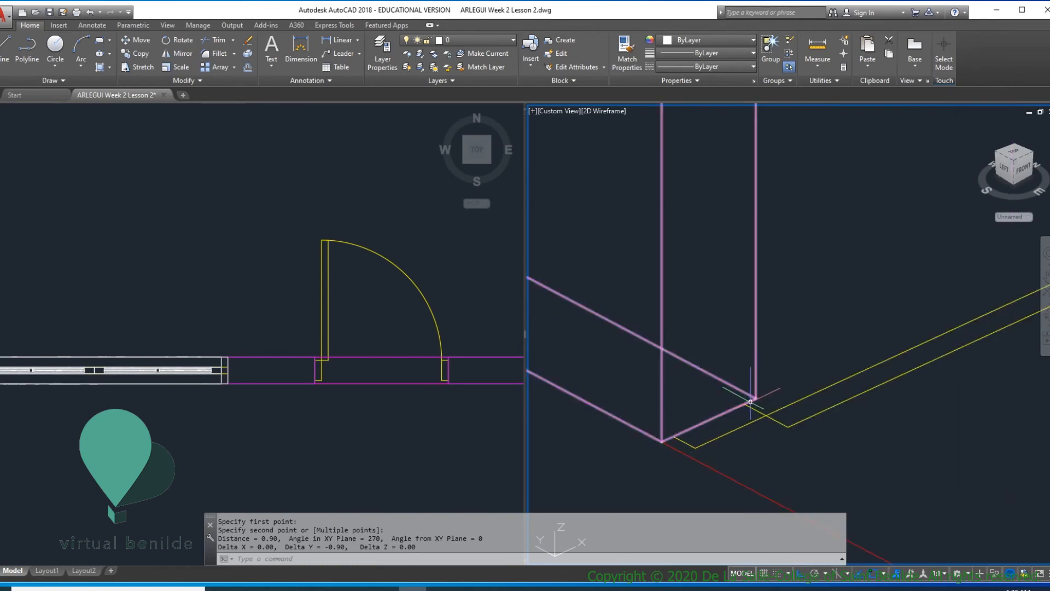
{"action": "scroll", "coordinate": [711, 435], "scroll_direction": "down", "scroll_amount": 4}
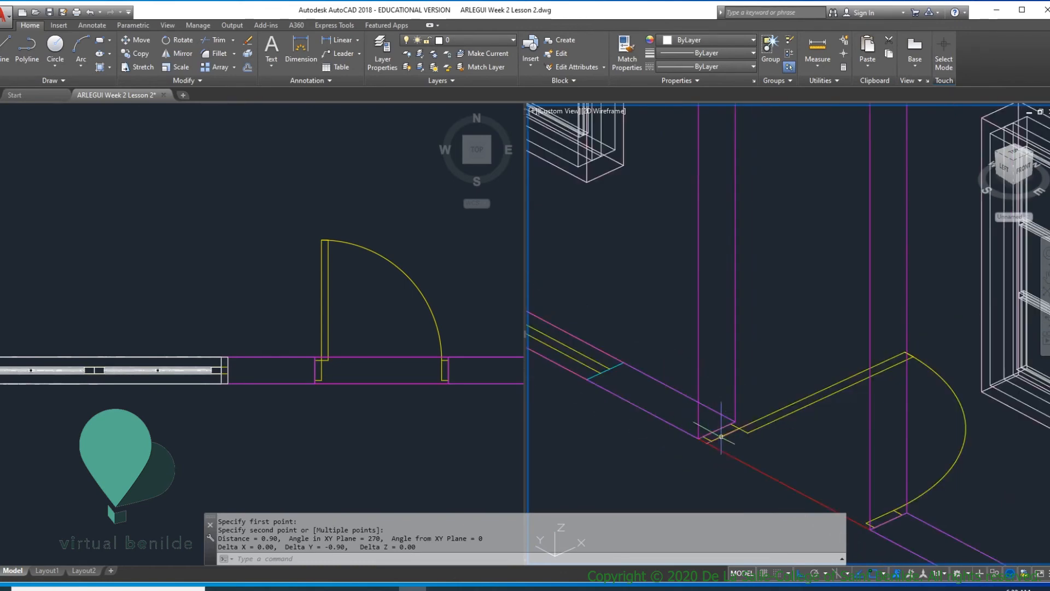
{"action": "scroll", "coordinate": [755, 453], "scroll_direction": "down", "scroll_amount": 4}
{"action": "scroll", "coordinate": [709, 392], "scroll_direction": "up", "scroll_amount": 5}
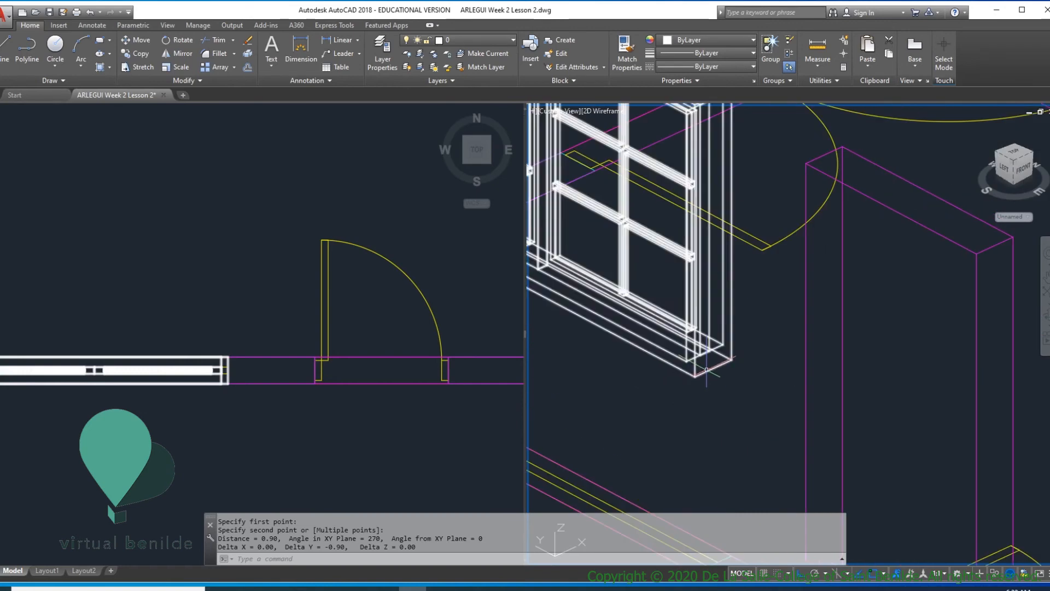
{"action": "scroll", "coordinate": [706, 387], "scroll_direction": "down", "scroll_amount": 4}
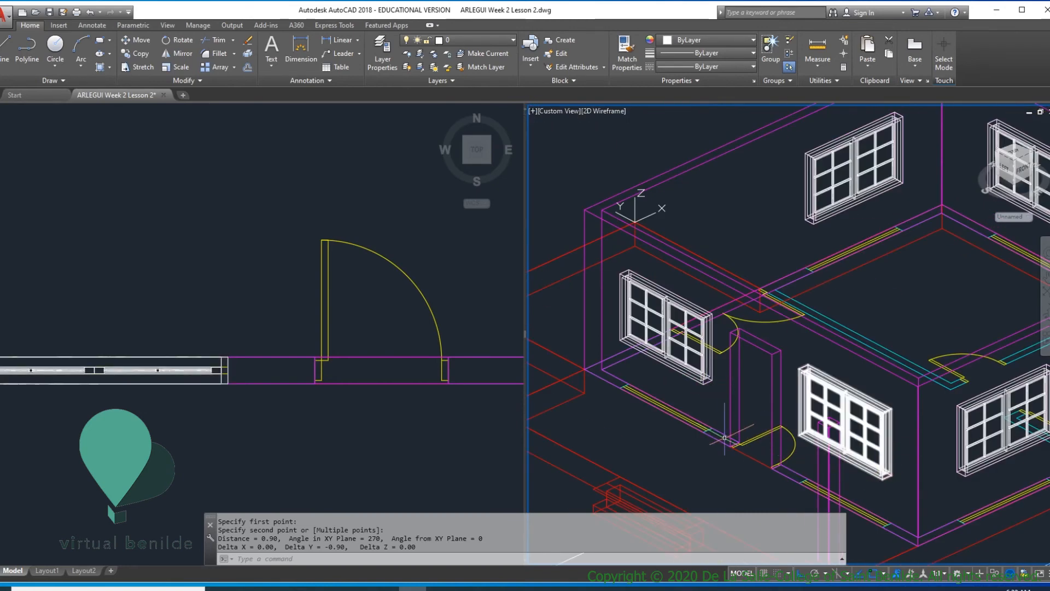
- Measure the thickness of the front door's jamb at its base in the 3D view
{"action": "scroll", "coordinate": [733, 432], "scroll_direction": "up", "scroll_amount": 6}
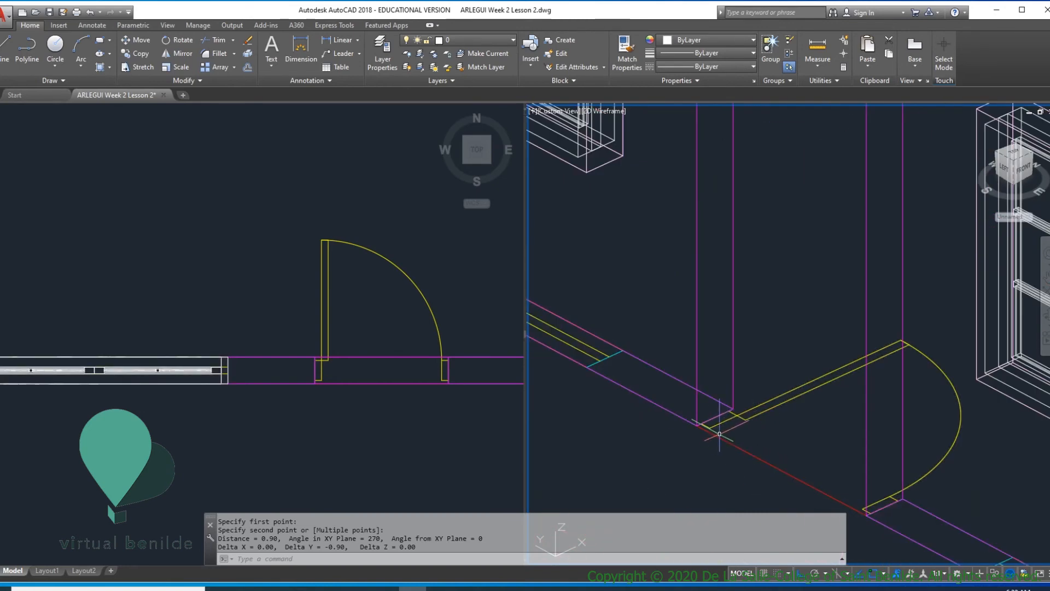
{"action": "type", "text": "di"}
{"action": "key", "text": "Return"}
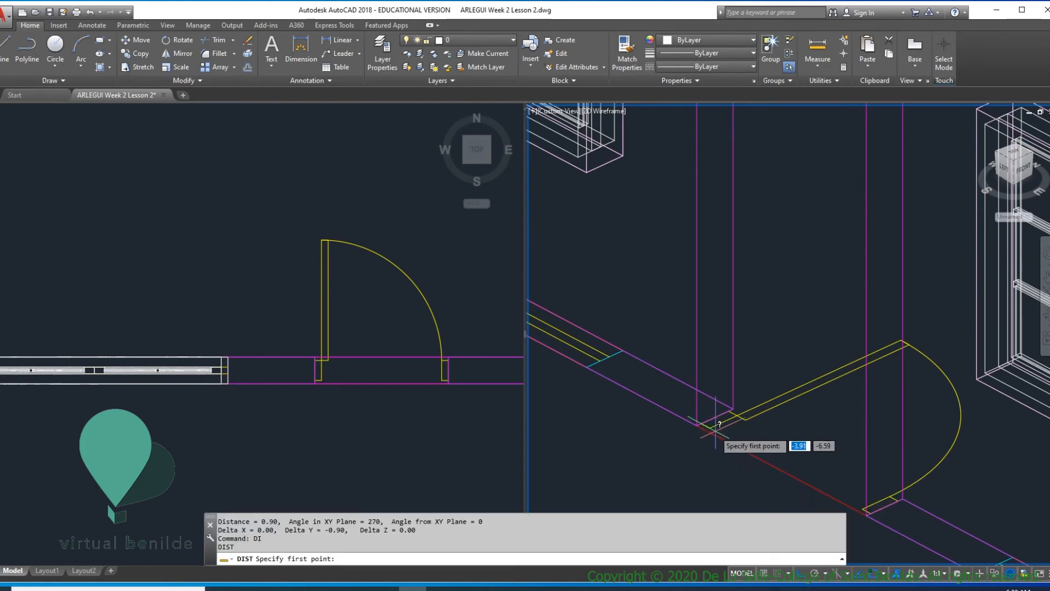
{"action": "left_click", "coordinate": [705, 426]}
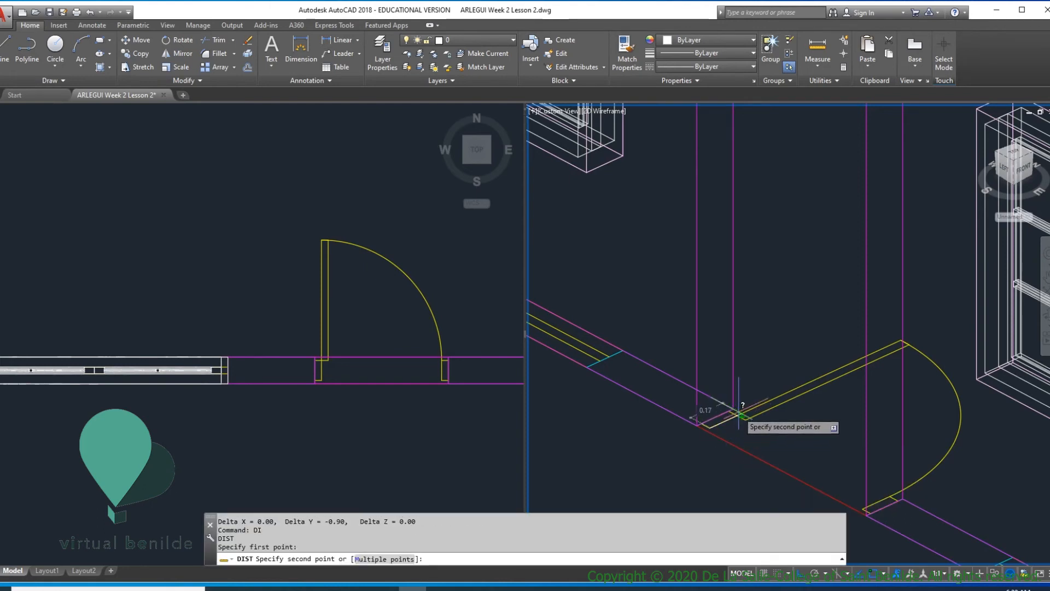
{"action": "scroll", "coordinate": [739, 416], "scroll_direction": "up", "scroll_amount": 2}
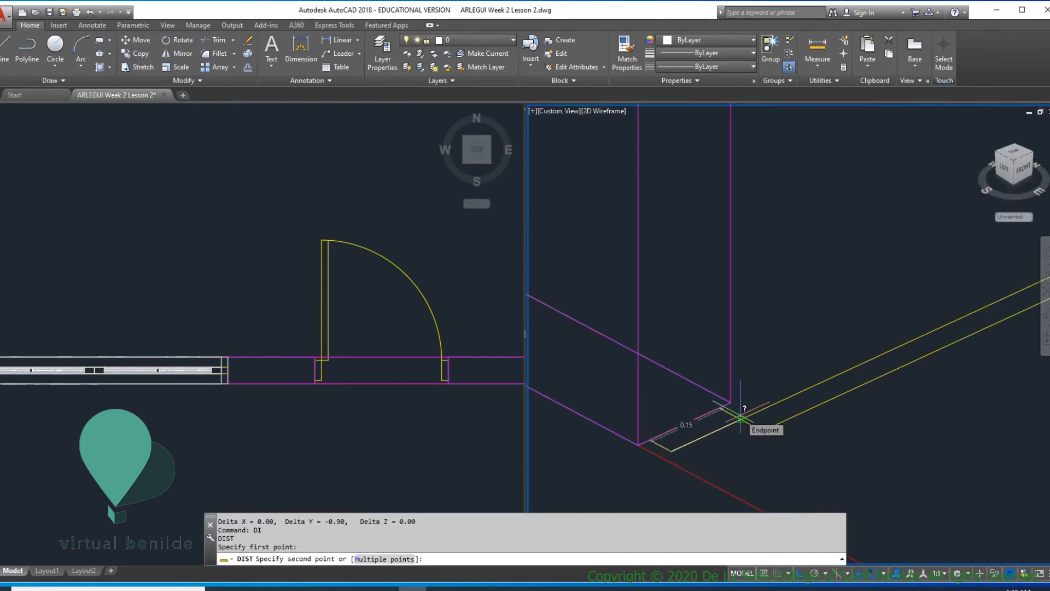
{"action": "left_click", "coordinate": [741, 418]}
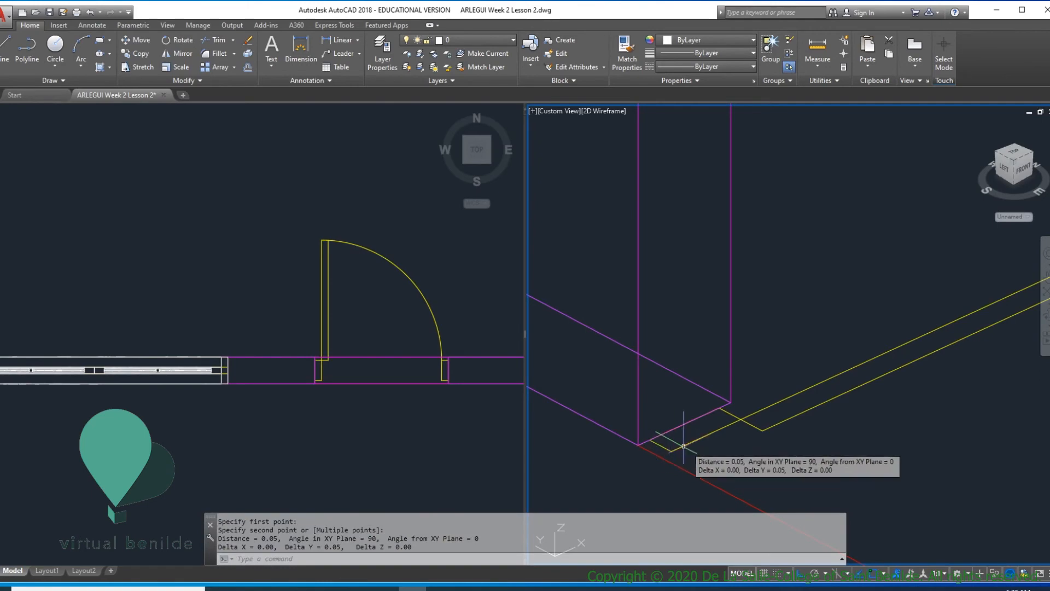
{"action": "scroll", "coordinate": [735, 438], "scroll_direction": "down", "scroll_amount": 4}
{"action": "key", "text": "Escape"}
{"action": "key", "text": "Escape"}
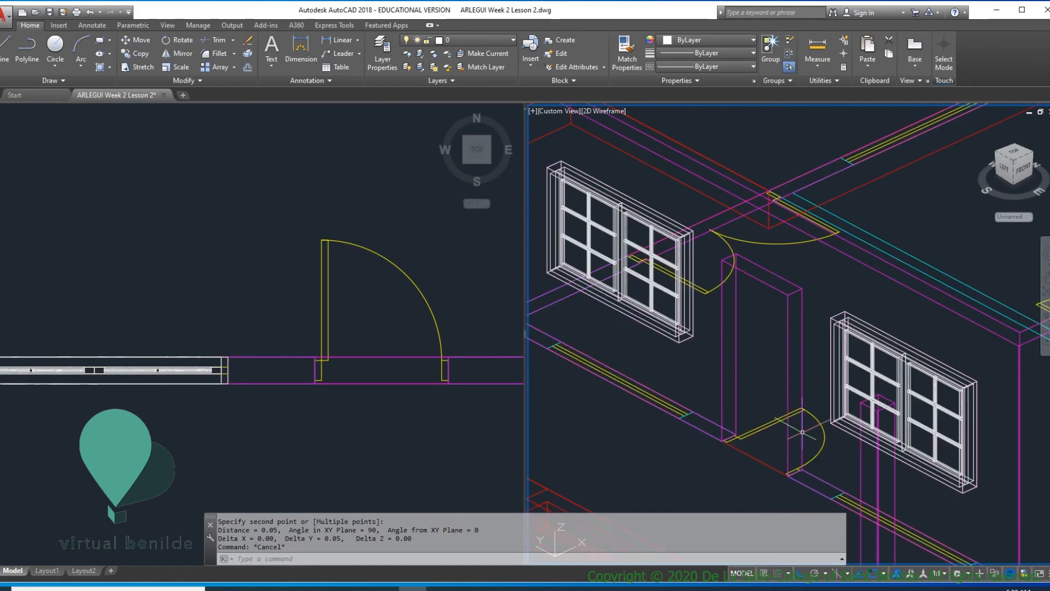
- Draw a rectangle 1 wide by 2.1 high in the empty area beside the window elevation in the plan view, with Ortho on
{"action": "left_click", "coordinate": [399, 347]}
{"action": "scroll", "coordinate": [404, 334], "scroll_direction": "down", "scroll_amount": 5}
{"action": "middle_click_drag", "start_coordinate": [440, 356], "coordinate": [303, 342]}
{"action": "scroll", "coordinate": [376, 321], "scroll_direction": "up", "scroll_amount": 6}
{"action": "middle_click_drag", "start_coordinate": [380, 389], "coordinate": [288, 351]}
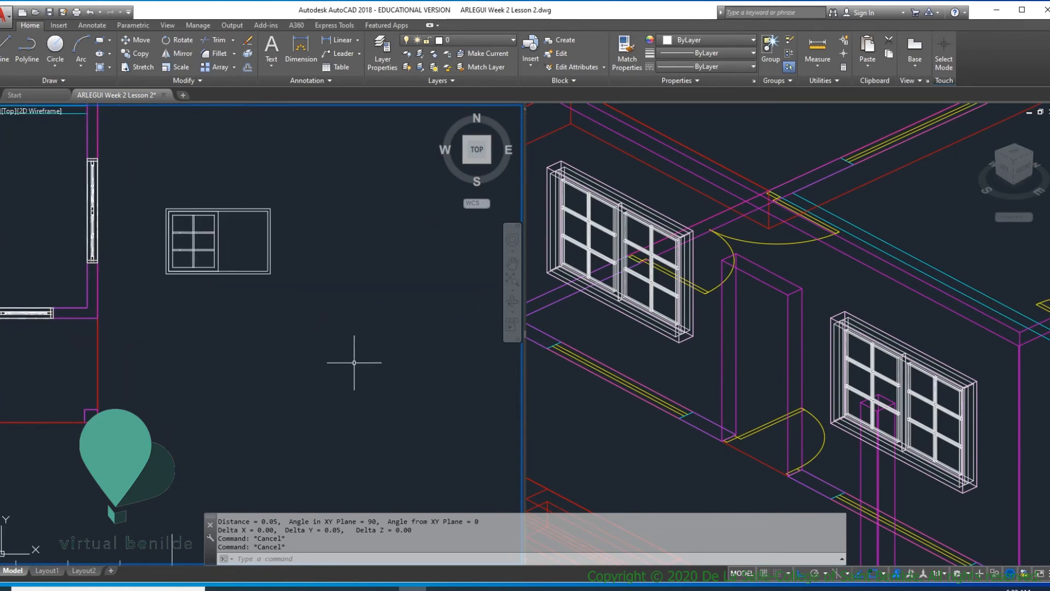
{"action": "key", "text": "Return"}
{"action": "left_click", "coordinate": [331, 383]}
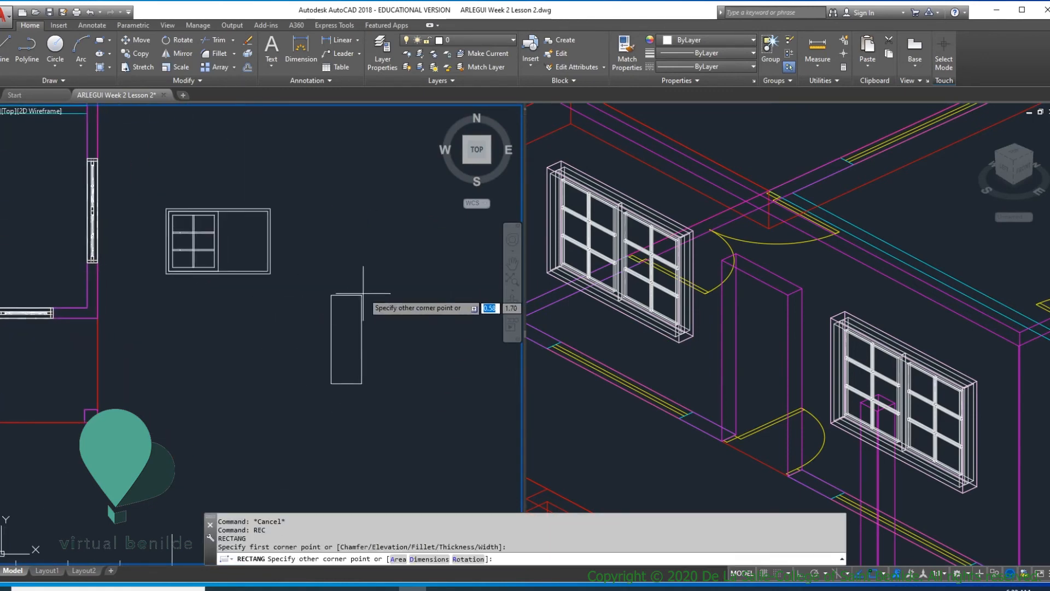
{"action": "key", "text": "F8"}
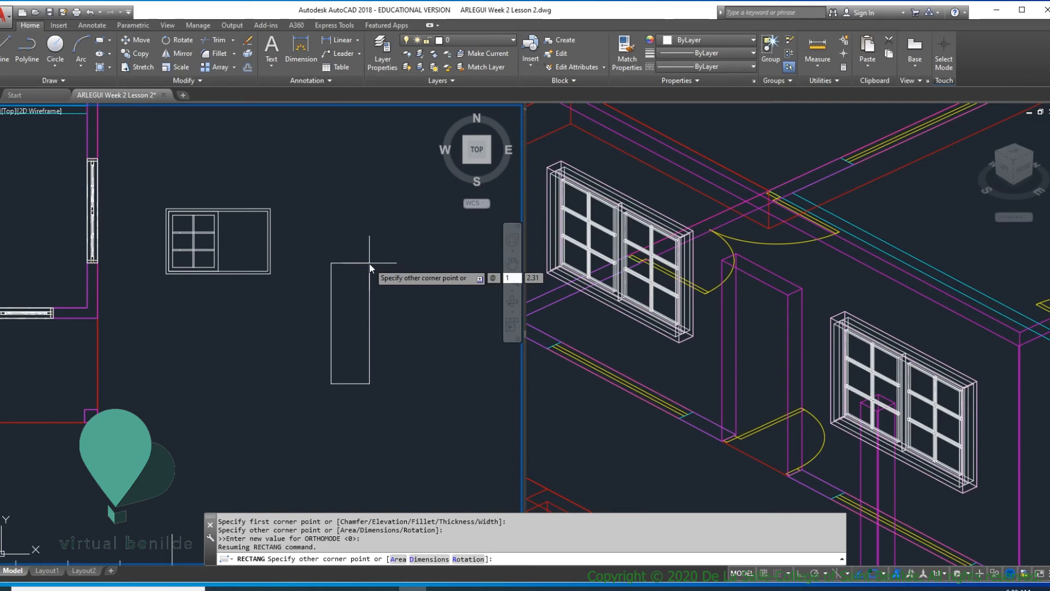
{"action": "key", "text": "Tab"}
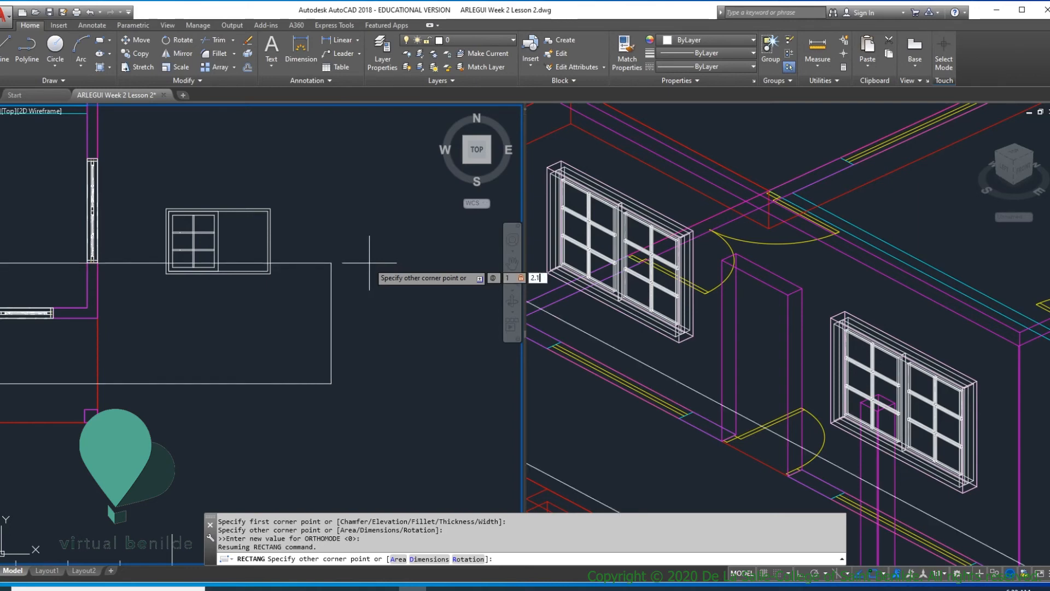
{"action": "key", "text": "Return"}
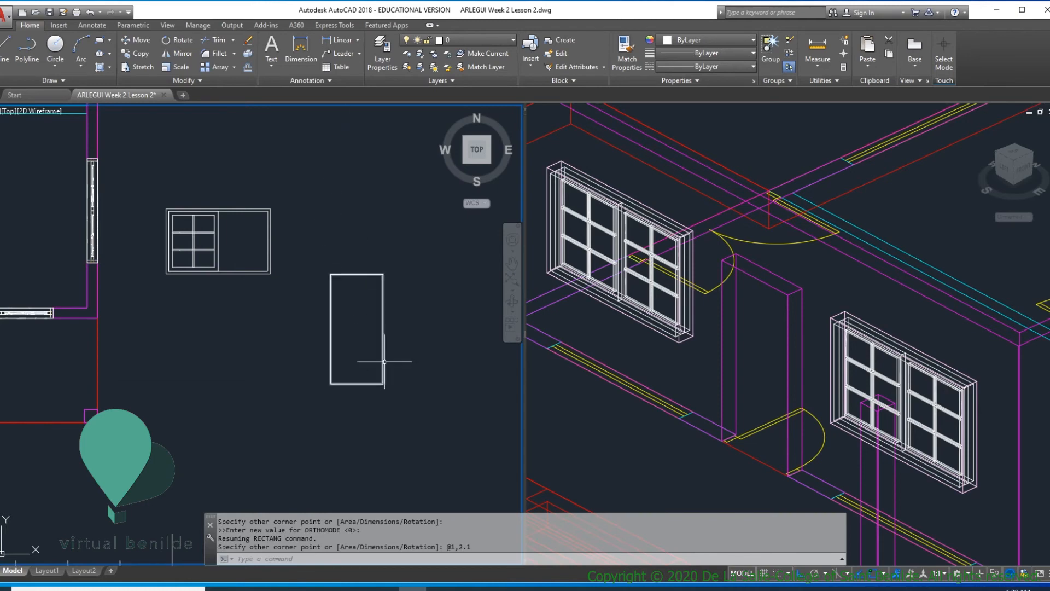
- Measure the new door rectangle's width along its bottom edge and its height along one side
{"action": "scroll", "coordinate": [358, 373], "scroll_direction": "up", "scroll_amount": 4}
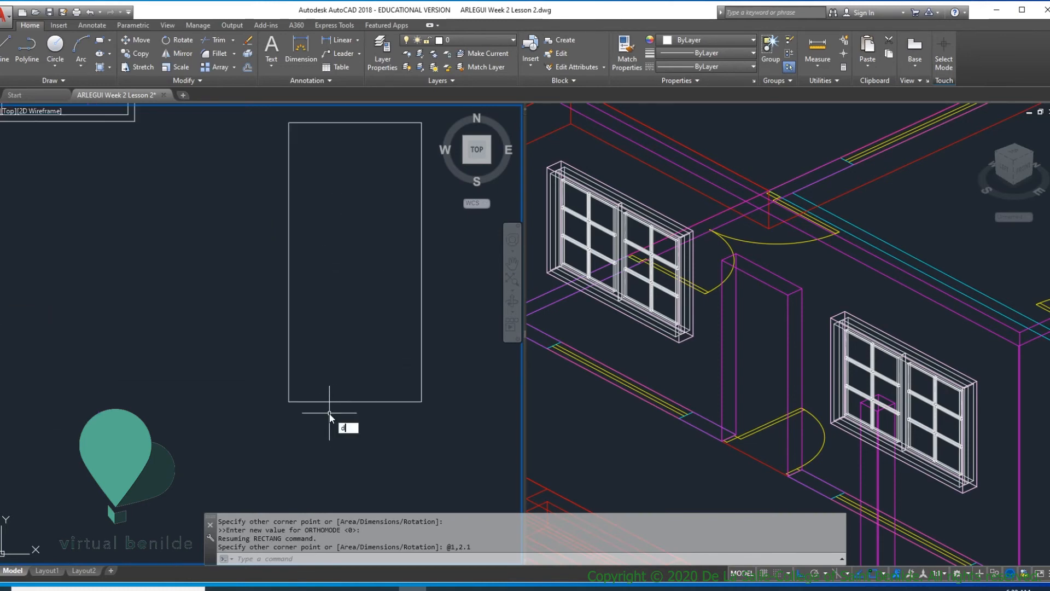
{"action": "key", "text": "Return"}
{"action": "left_click", "coordinate": [289, 402]}
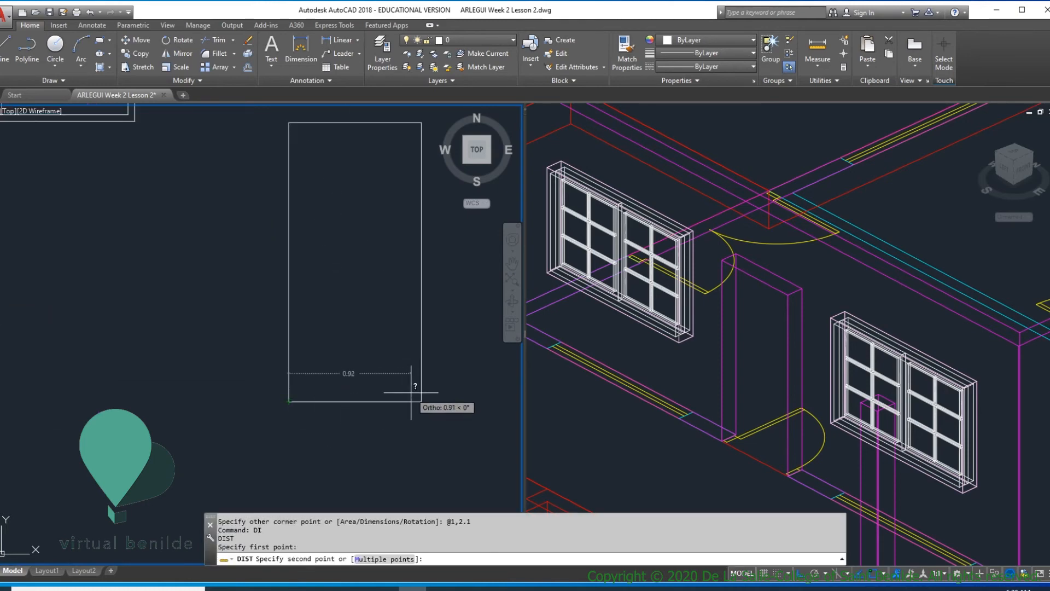
{"action": "left_click", "coordinate": [422, 398]}
{"action": "key", "text": "Return"}
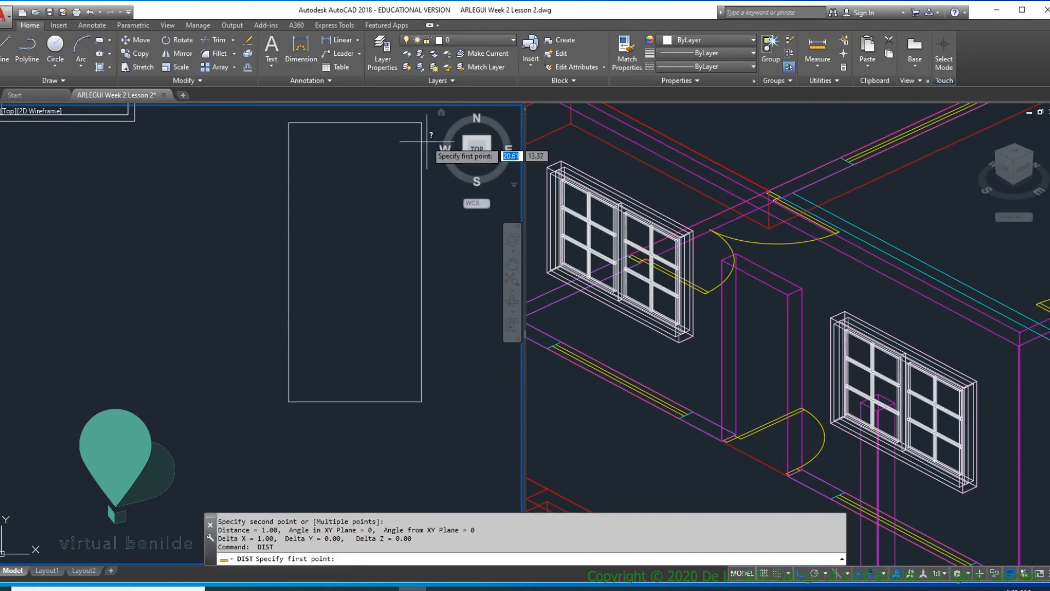
{"action": "left_click", "coordinate": [422, 122]}
{"action": "left_click", "coordinate": [422, 402]}
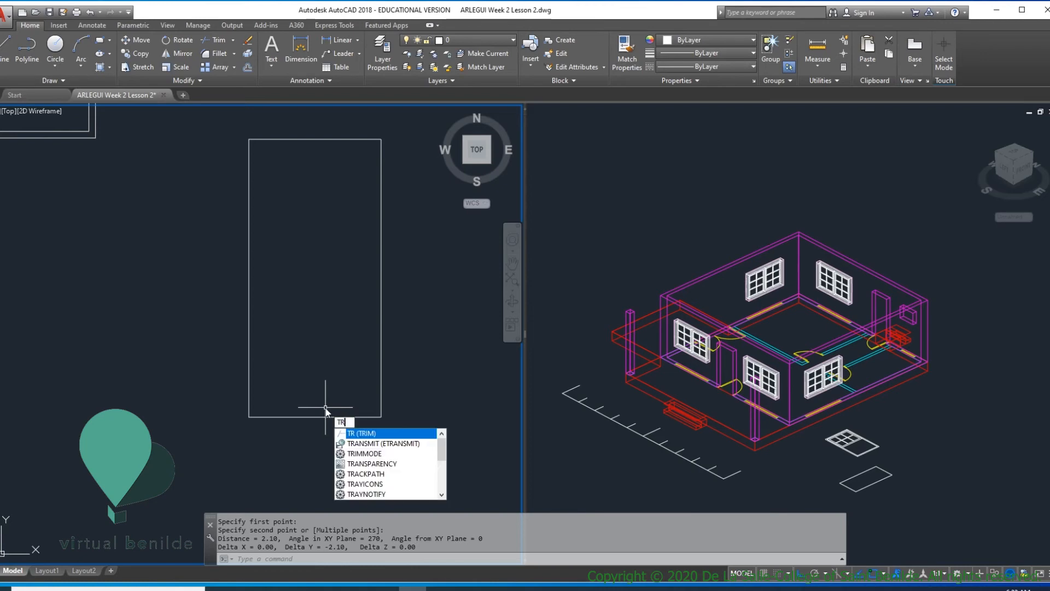
- Trim away the bottom edge of the door rectangle to leave an open-bottomed outline
{"action": "key", "text": "Return"}
{"action": "key", "text": "Return"}
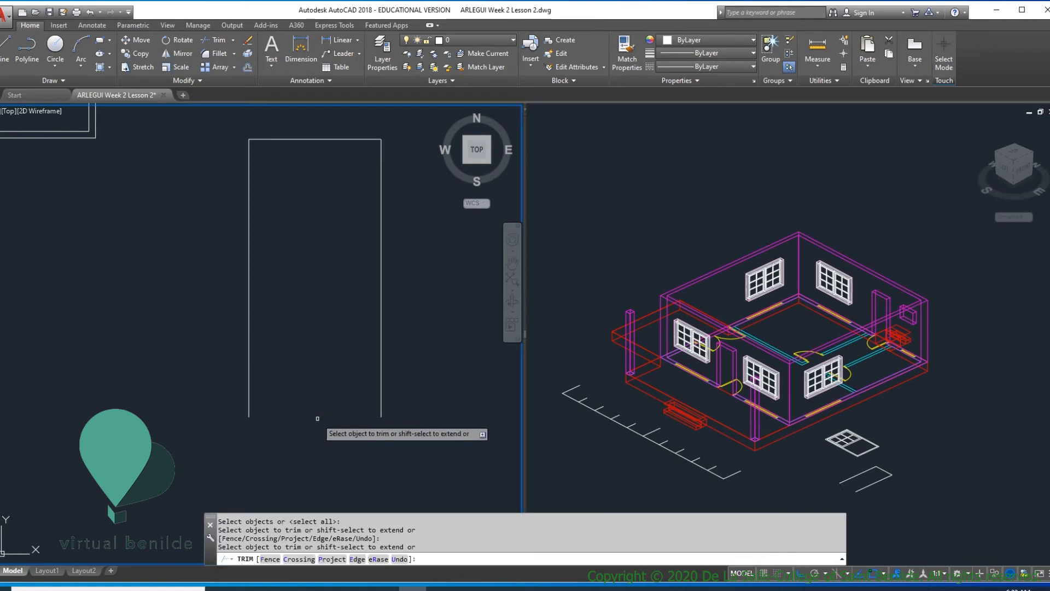
{"action": "key", "text": "Return"}
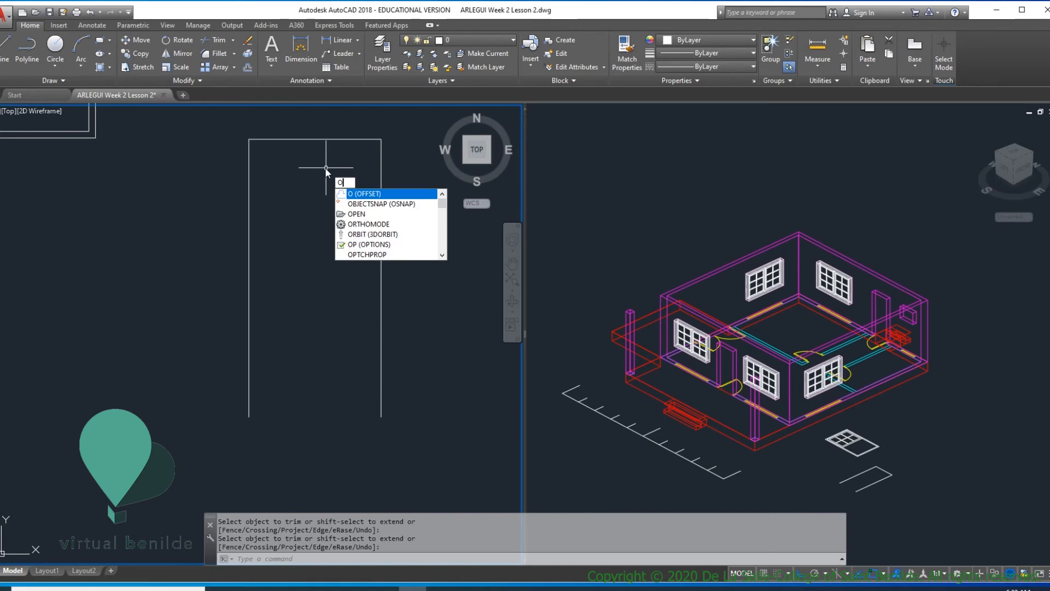
- Offset the open door outline inward by 0.05 to form the door frame's inner edge
{"action": "key", "text": "Return"}
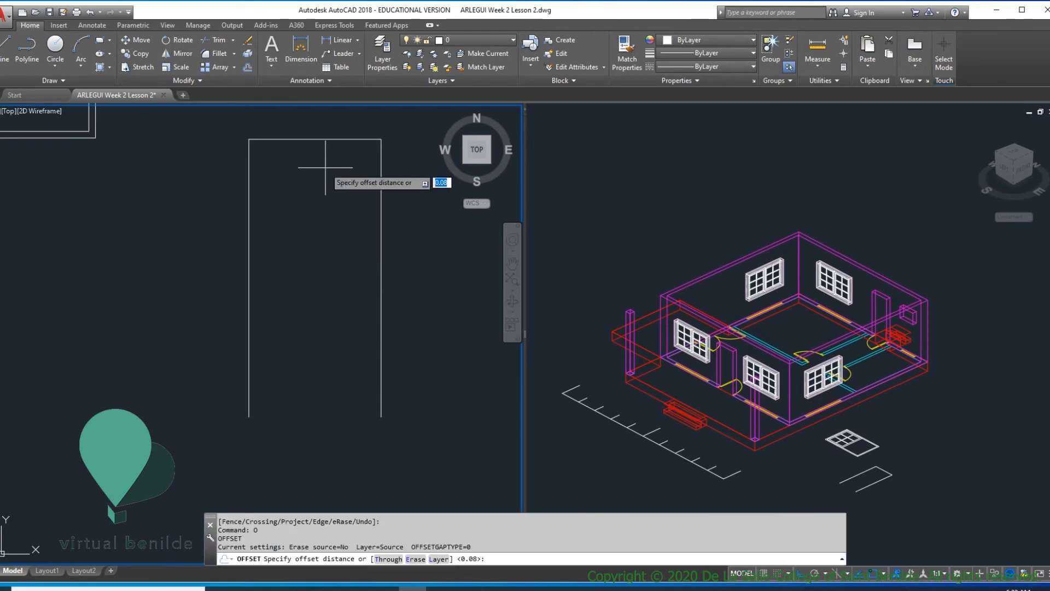
{"action": "type", "text": ".05"}
{"action": "key", "text": "Return"}
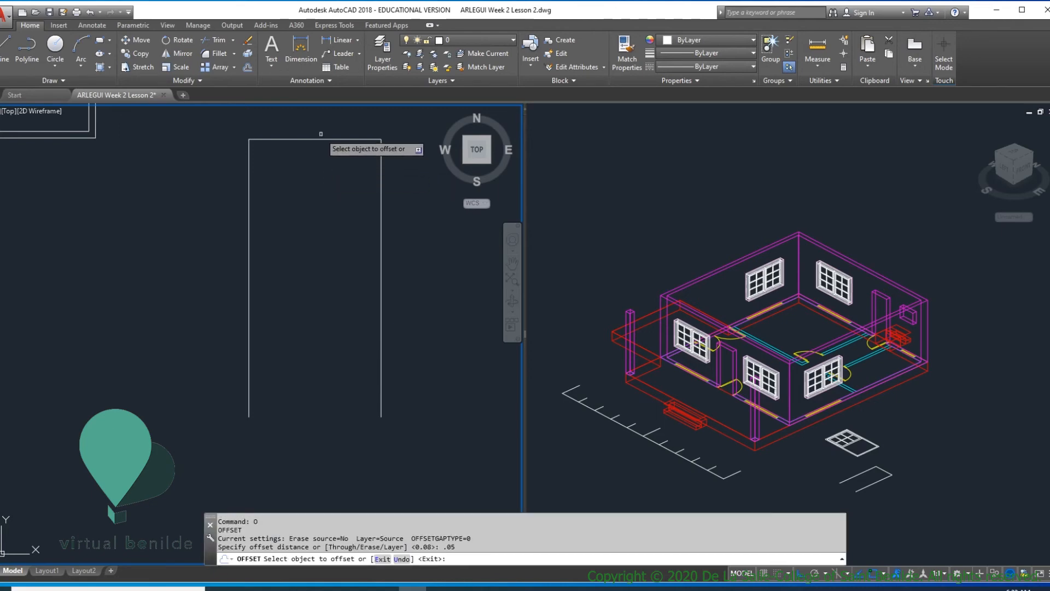
{"action": "left_click", "coordinate": [319, 140]}
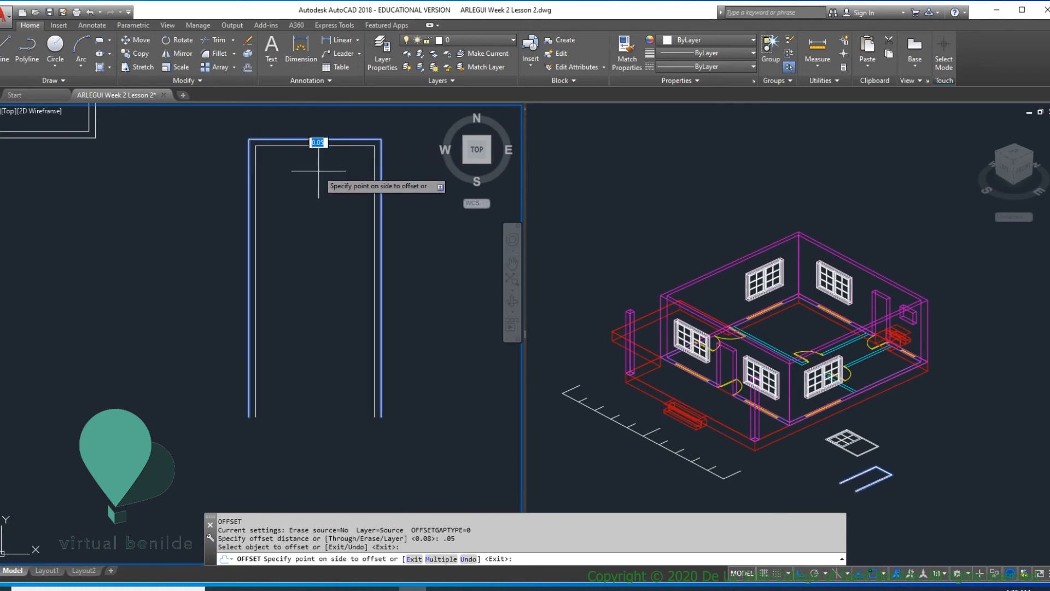
{"action": "left_click", "coordinate": [318, 171]}
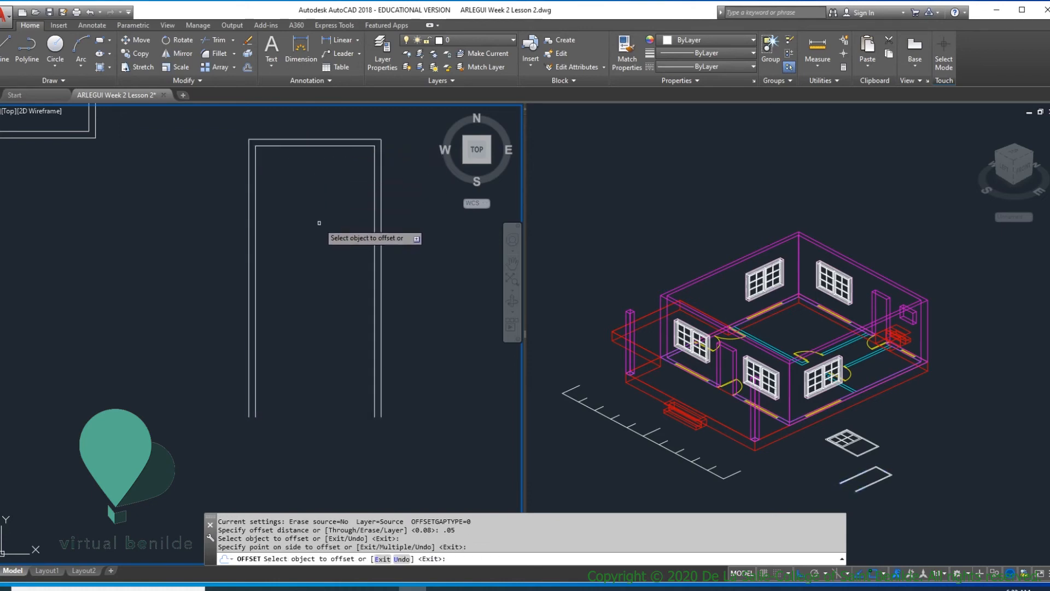
{"action": "key", "text": "Return"}
{"action": "scroll", "coordinate": [258, 415], "scroll_direction": "up", "scroll_amount": 2}
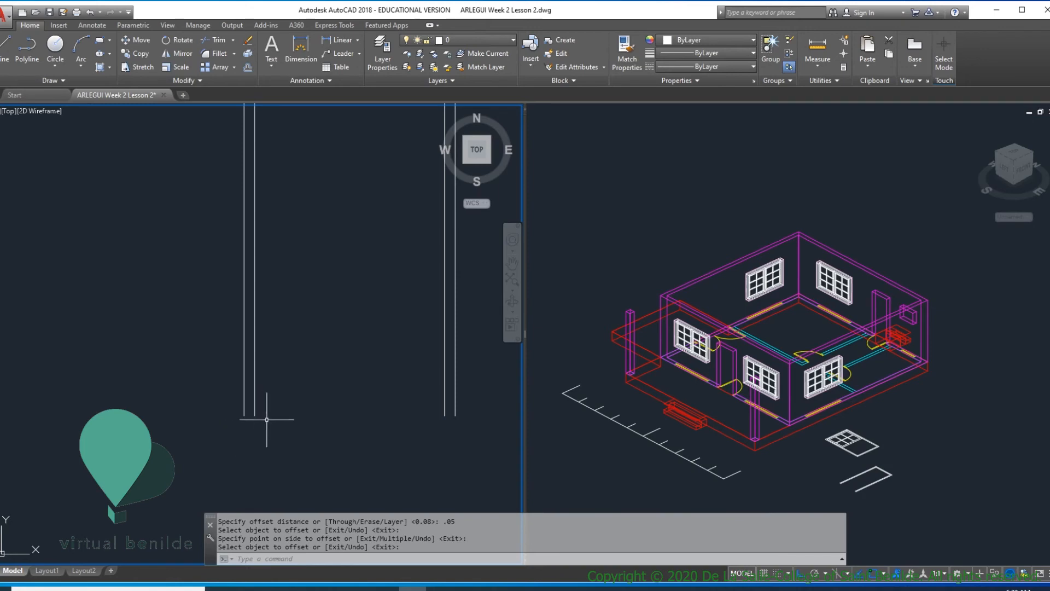
- Examine the open lower ends of the inner and outer door frame outlines by selecting them both
{"action": "scroll", "coordinate": [258, 415], "scroll_direction": "down", "scroll_amount": 2}
{"action": "scroll", "coordinate": [258, 407], "scroll_direction": "up", "scroll_amount": 3}
{"action": "left_click", "coordinate": [265, 432]}
{"action": "left_click", "coordinate": [209, 415]}
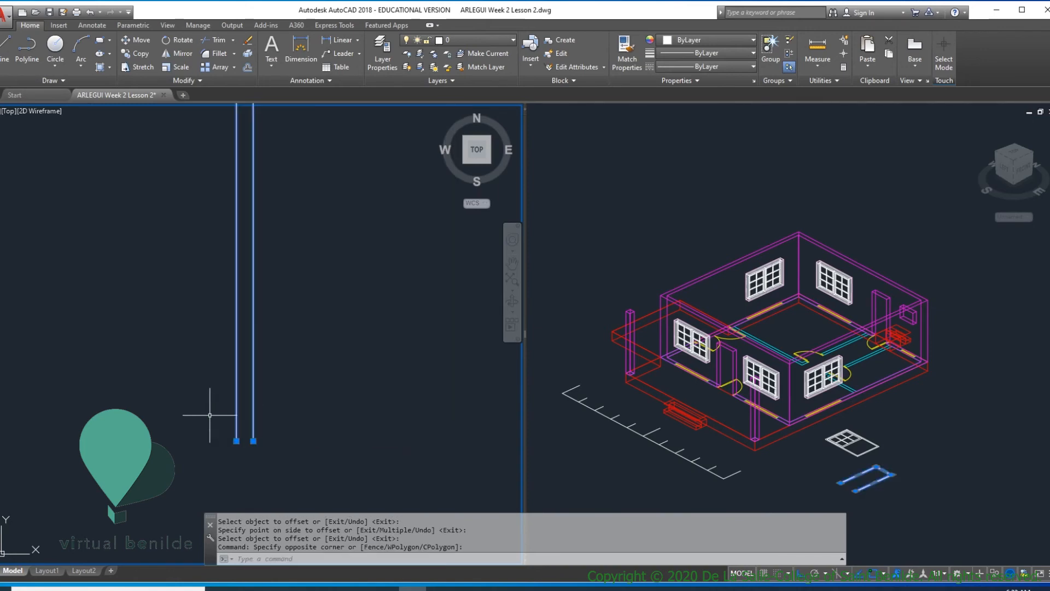
{"action": "scroll", "coordinate": [285, 412], "scroll_direction": "down", "scroll_amount": 2}
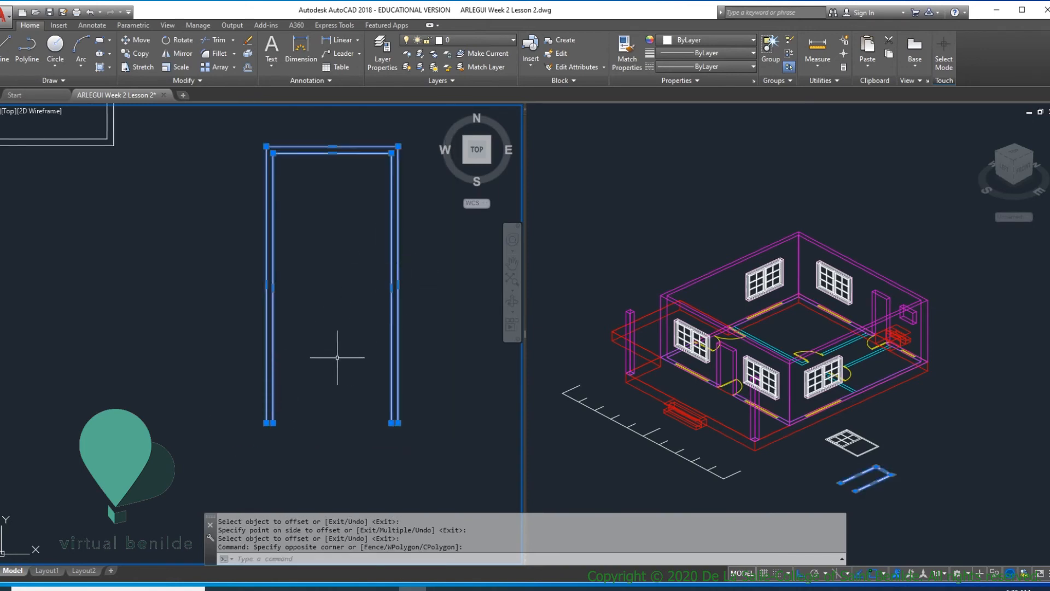
{"action": "scroll", "coordinate": [268, 426], "scroll_direction": "up", "scroll_amount": 2}
{"action": "key", "text": "Escape"}
{"action": "key", "text": "Escape"}
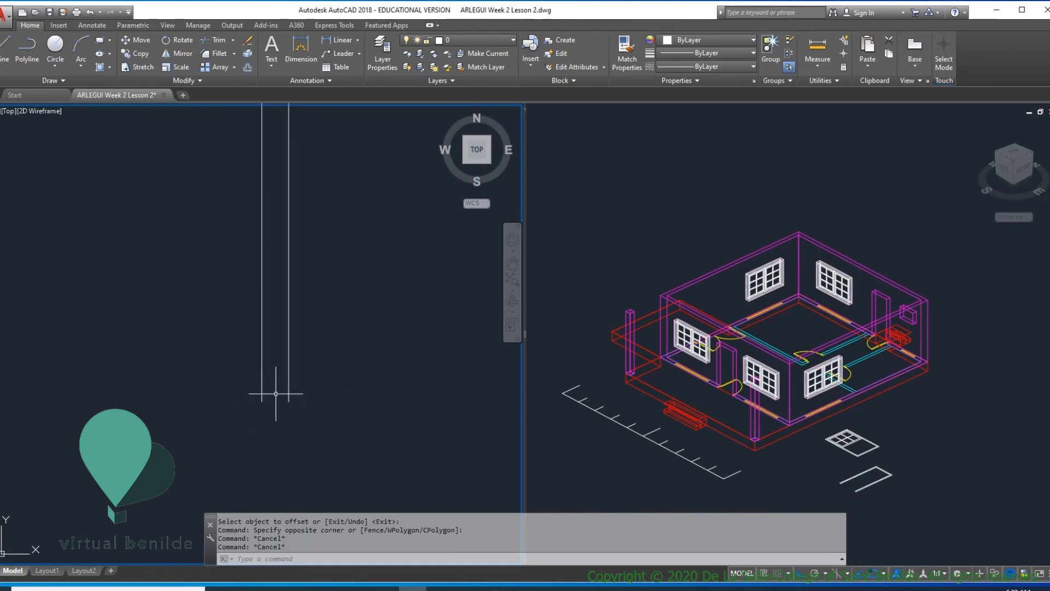
- Close the lower end of the door frame's left jamb with a short polyline between the outer and inner outlines
{"action": "scroll", "coordinate": [311, 409], "scroll_direction": "down", "scroll_amount": 3}
{"action": "scroll", "coordinate": [315, 410], "scroll_direction": "up", "scroll_amount": 3}
{"action": "scroll", "coordinate": [332, 409], "scroll_direction": "down", "scroll_amount": 2}
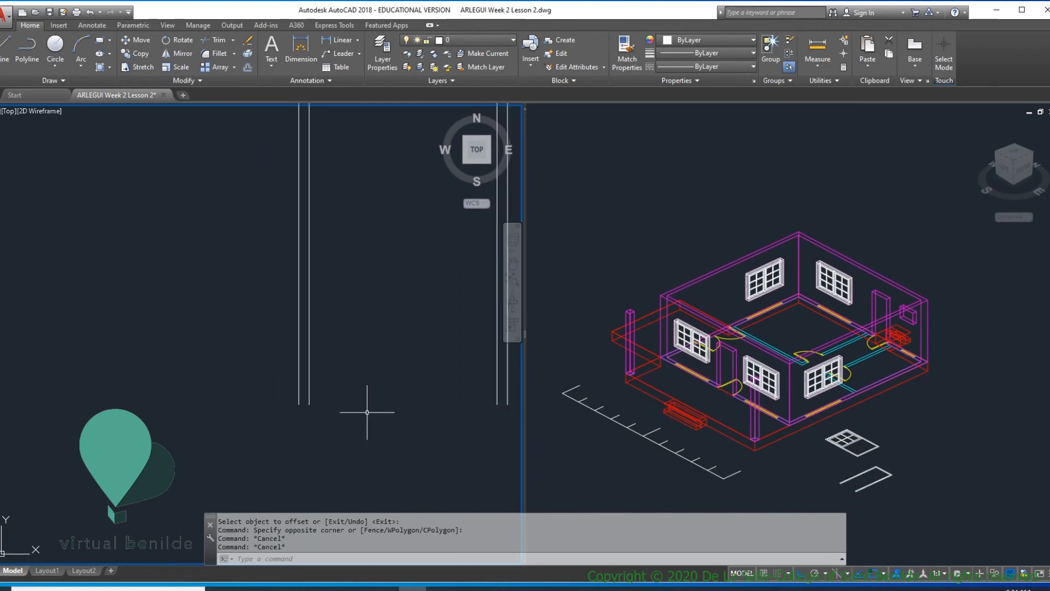
{"action": "scroll", "coordinate": [277, 405], "scroll_direction": "up", "scroll_amount": 4}
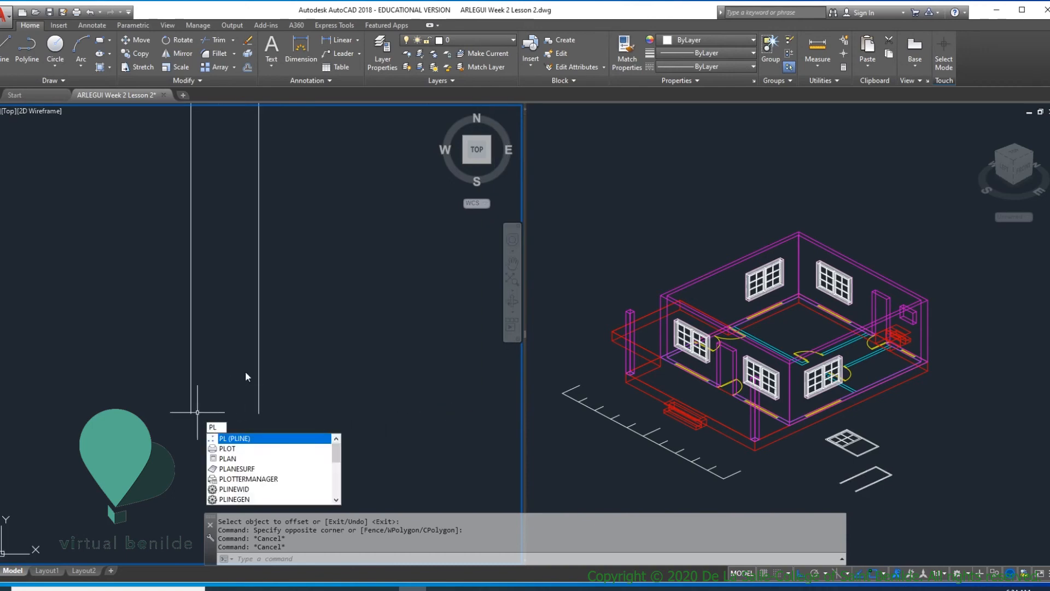
{"action": "key", "text": "Return"}
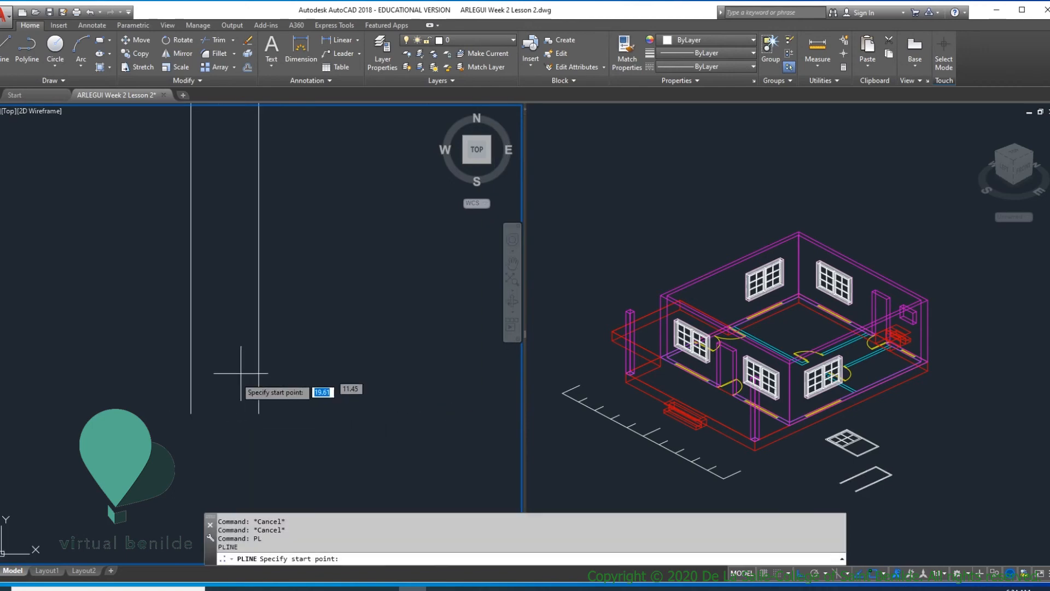
{"action": "left_click", "coordinate": [191, 414]}
{"action": "left_click", "coordinate": [259, 414]}
{"action": "key", "text": "Return"}
- Close the lower end of the right jamb with another short polyline between the inner and outer outlines
{"action": "scroll", "coordinate": [328, 406], "scroll_direction": "down", "scroll_amount": 2}
{"action": "scroll", "coordinate": [327, 406], "scroll_direction": "down", "scroll_amount": 2}
{"action": "middle_click_drag", "start_coordinate": [328, 406], "coordinate": [164, 395]}
{"action": "scroll", "coordinate": [284, 398], "scroll_direction": "down", "scroll_amount": 4}
{"action": "middle_click_drag", "start_coordinate": [287, 397], "coordinate": [197, 387]}
{"action": "scroll", "coordinate": [341, 393], "scroll_direction": "up", "scroll_amount": 2}
{"action": "key", "text": "Return"}
{"action": "left_click", "coordinate": [312, 383]}
{"action": "key", "text": "Return"}
- Check the frame outlines and the short closing line at the right jamb's end by selecting them separately
{"action": "scroll", "coordinate": [260, 374], "scroll_direction": "down", "scroll_amount": 2}
{"action": "middle_click_drag", "start_coordinate": [261, 373], "coordinate": [298, 423]}
{"action": "left_click", "coordinate": [327, 369]}
{"action": "left_click", "coordinate": [329, 377]}
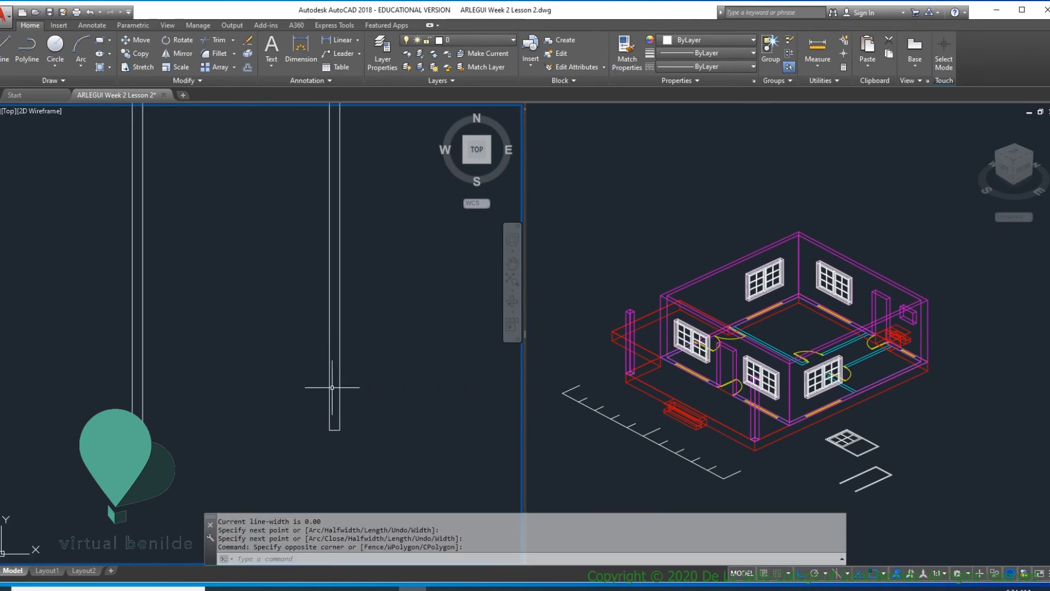
{"action": "left_click", "coordinate": [358, 392]}
{"action": "left_click", "coordinate": [327, 398]}
{"action": "scroll", "coordinate": [403, 410], "scroll_direction": "down", "scroll_amount": 4}
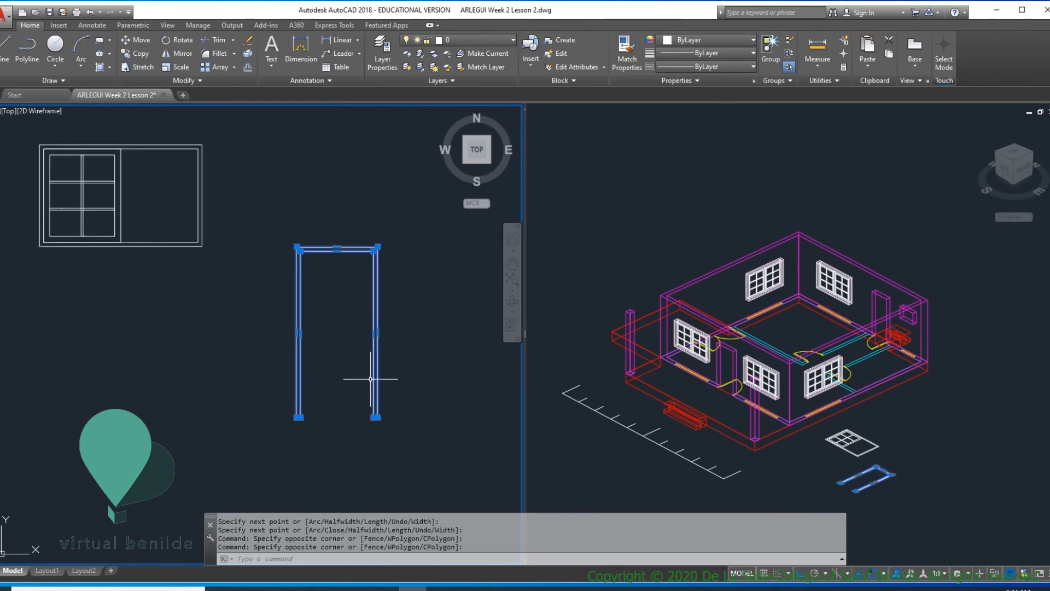
{"action": "key", "text": "Escape"}
{"action": "scroll", "coordinate": [372, 410], "scroll_direction": "up", "scroll_amount": 4}
{"action": "left_click", "coordinate": [402, 326]}
{"action": "left_click", "coordinate": [377, 378]}
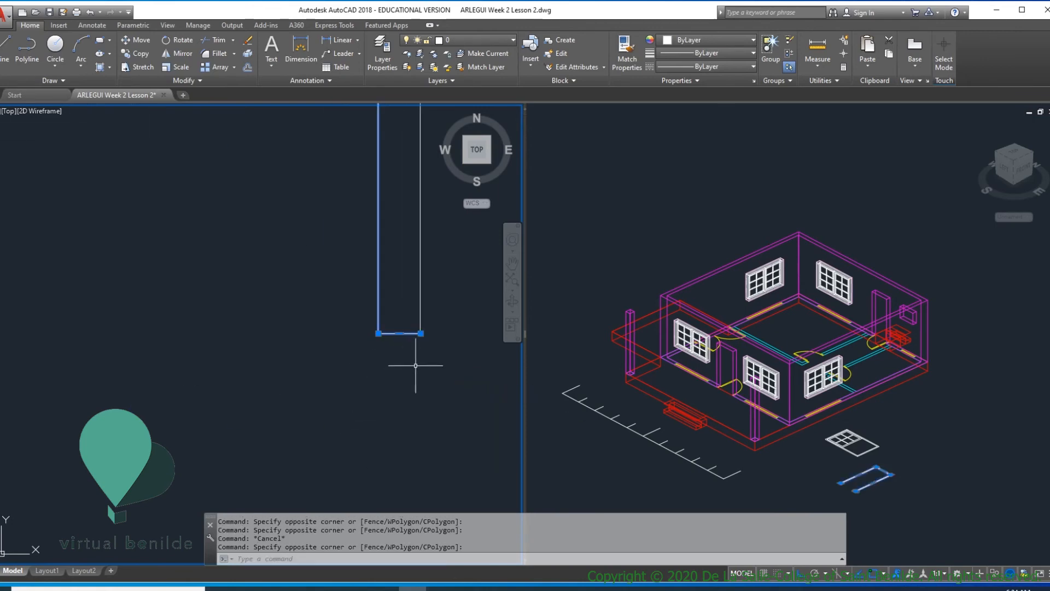
{"action": "key", "text": "Escape"}
{"action": "key", "text": "Escape"}
{"action": "left_click", "coordinate": [406, 328]}
{"action": "left_click", "coordinate": [389, 351]}
{"action": "key", "text": "Escape"}
{"action": "scroll", "coordinate": [418, 353], "scroll_direction": "down", "scroll_amount": 5}
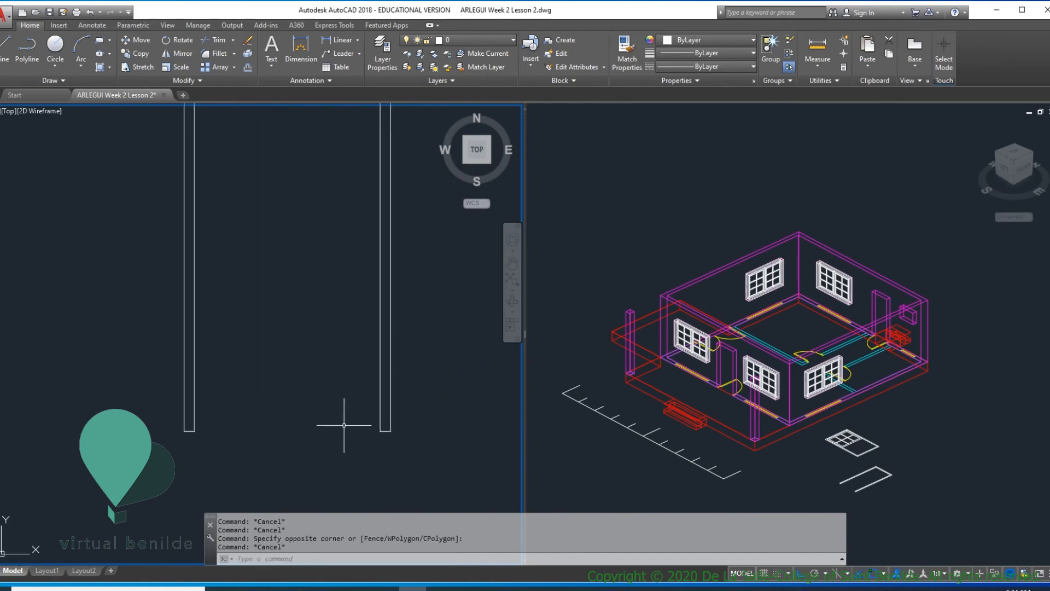
- Join the inner and outer outlines and both closing lines of the door frame into one polyline with Polyline Edit
{"action": "scroll", "coordinate": [366, 434], "scroll_direction": "up", "scroll_amount": 2}
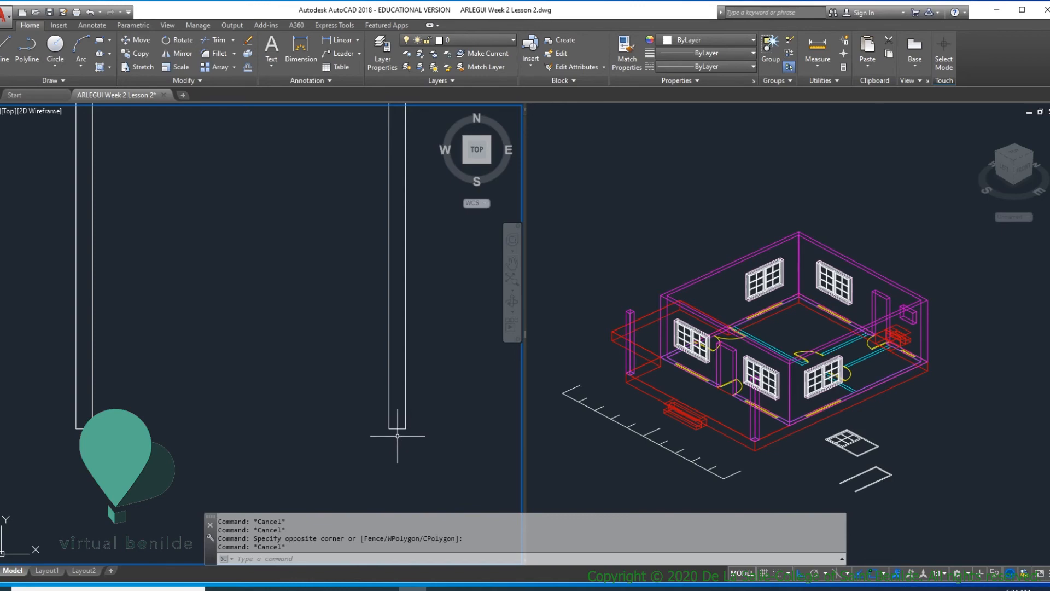
{"action": "type", "text": "Pe"}
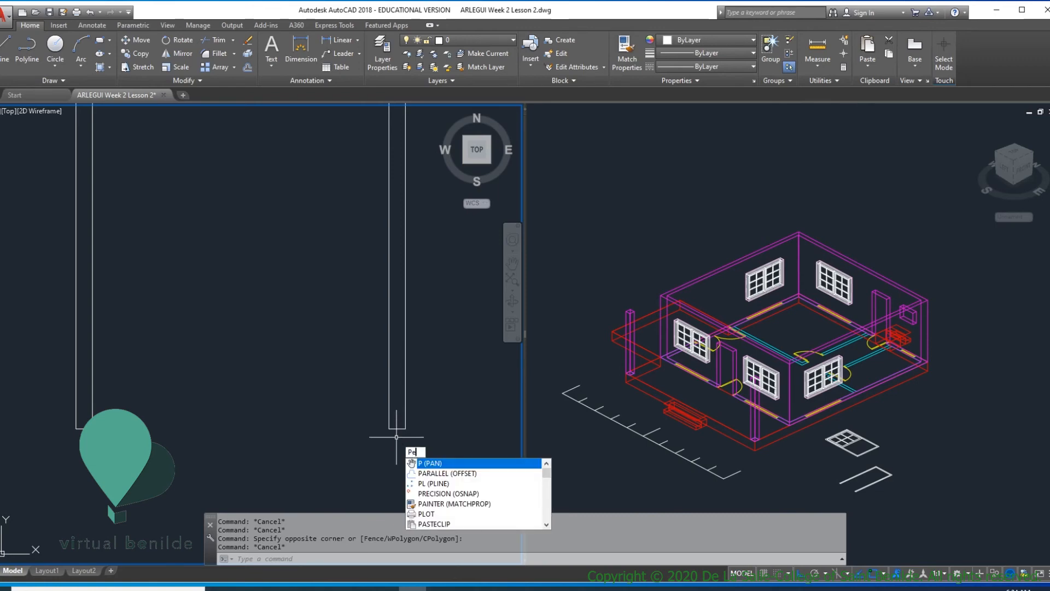
{"action": "key", "text": "Return"}
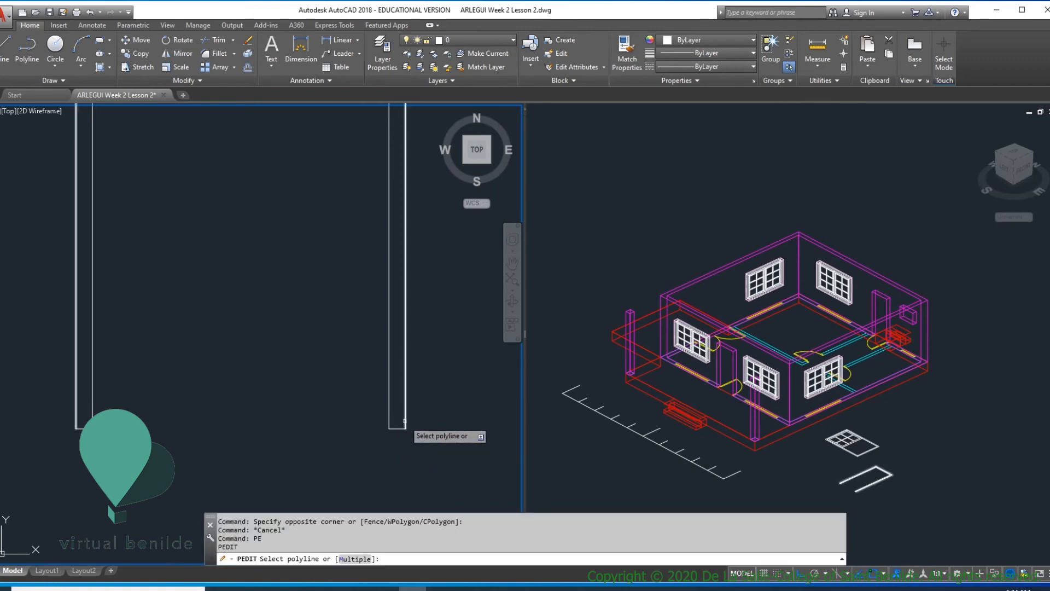
{"action": "left_click", "coordinate": [405, 421]}
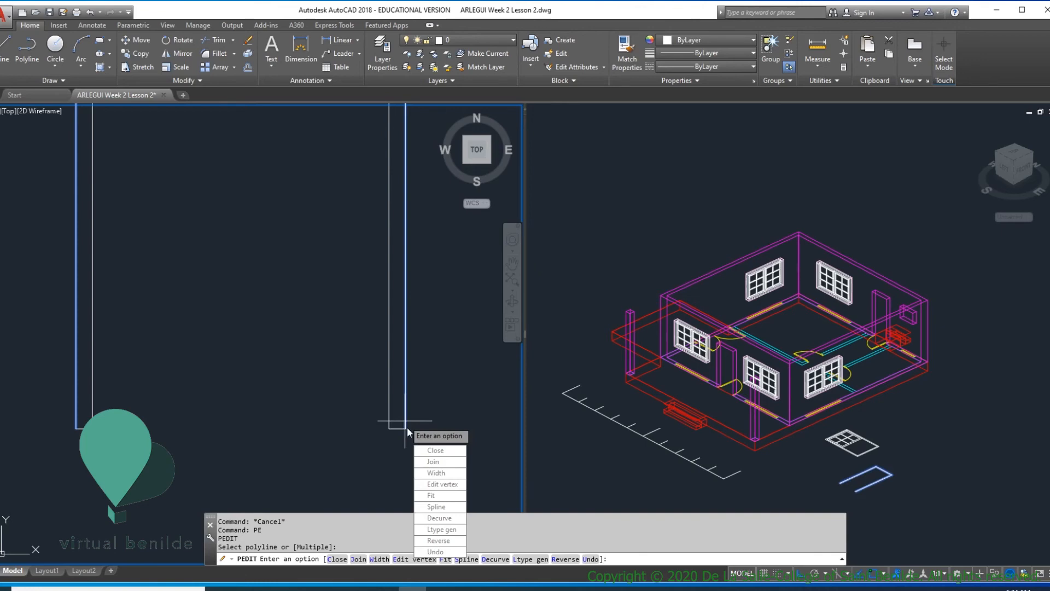
{"action": "left_click", "coordinate": [428, 463]}
{"action": "scroll", "coordinate": [415, 429], "scroll_direction": "down", "scroll_amount": 4}
{"action": "left_click", "coordinate": [427, 428]}
{"action": "left_click", "coordinate": [311, 345]}
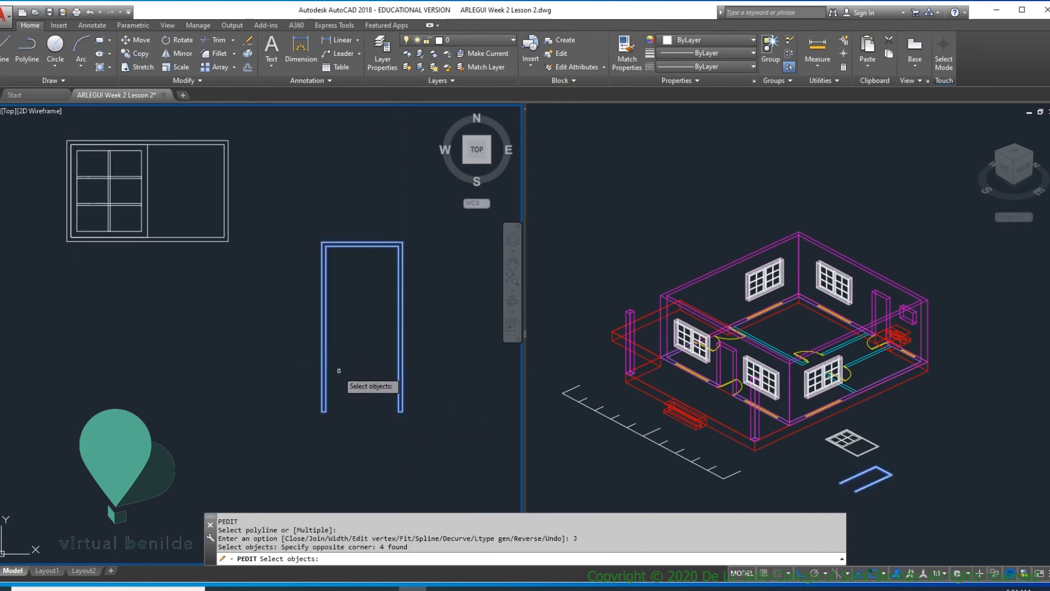
{"action": "scroll", "coordinate": [328, 421], "scroll_direction": "up", "scroll_amount": 3}
{"action": "scroll", "coordinate": [388, 422], "scroll_direction": "down", "scroll_amount": 3}
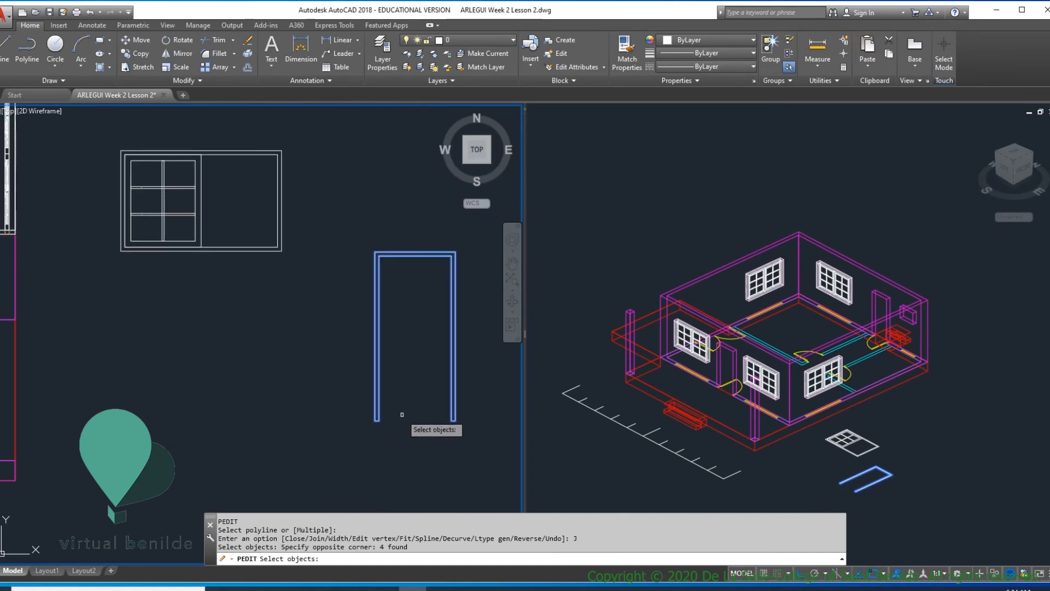
{"action": "key", "text": "Return"}
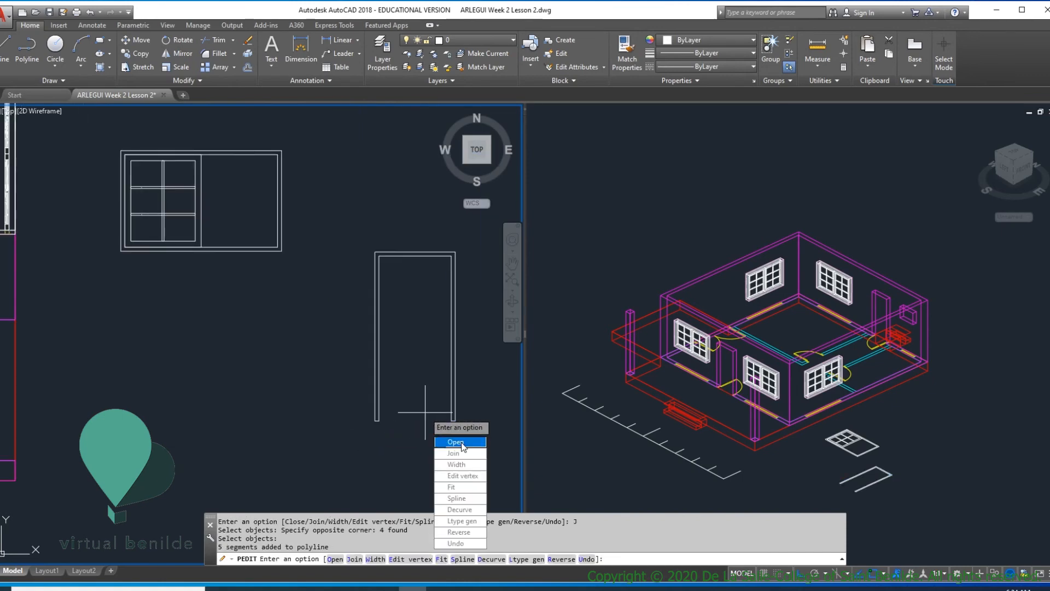
{"action": "key", "text": "Return"}
{"action": "key", "text": "Return"}
{"action": "key", "text": "Escape"}
{"action": "key", "text": "Escape"}
- Select the joined door frame outline in the 3D view to check that it is a single object
{"action": "left_click", "coordinate": [865, 489]}
{"action": "scroll", "coordinate": [866, 489], "scroll_direction": "up", "scroll_amount": 2}
{"action": "left_click", "coordinate": [851, 490]}
{"action": "scroll", "coordinate": [849, 491], "scroll_direction": "up", "scroll_amount": 4}
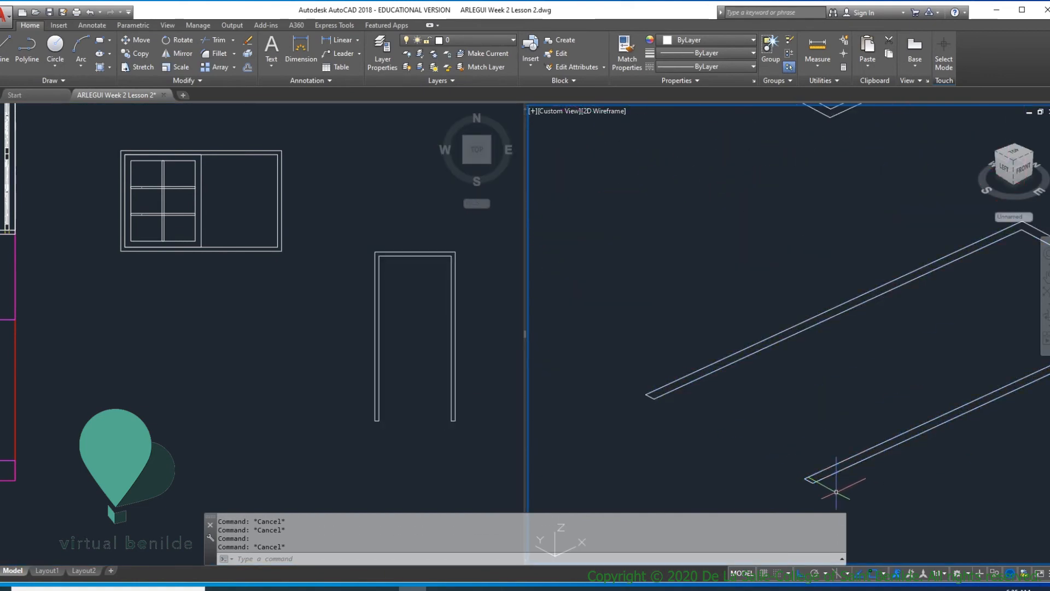
{"action": "scroll", "coordinate": [805, 477], "scroll_direction": "up", "scroll_amount": 2}
{"action": "scroll", "coordinate": [815, 476], "scroll_direction": "down", "scroll_amount": 2}
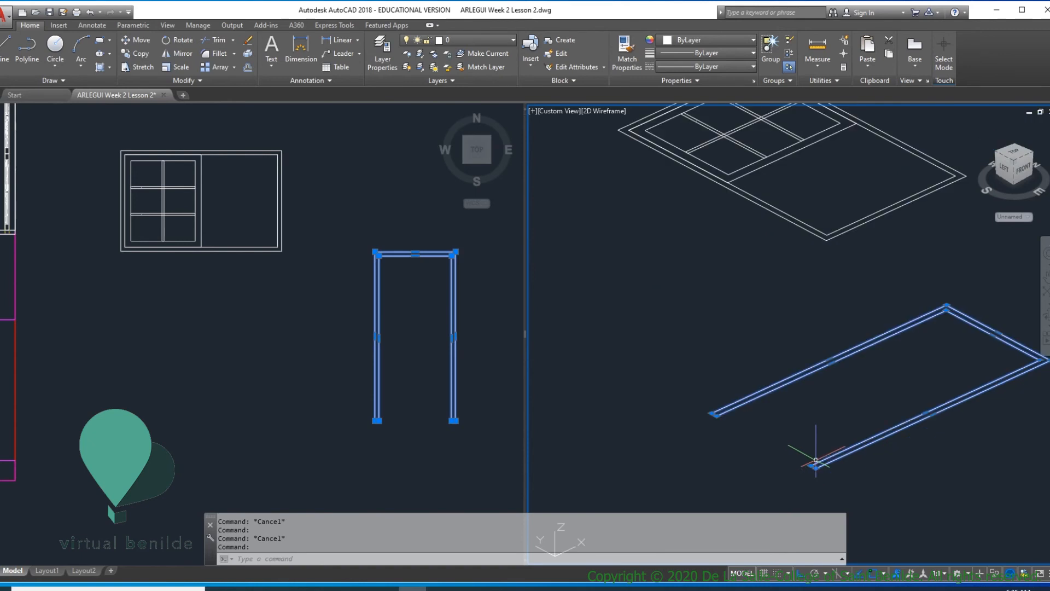
{"action": "scroll", "coordinate": [793, 468], "scroll_direction": "down", "scroll_amount": 1}
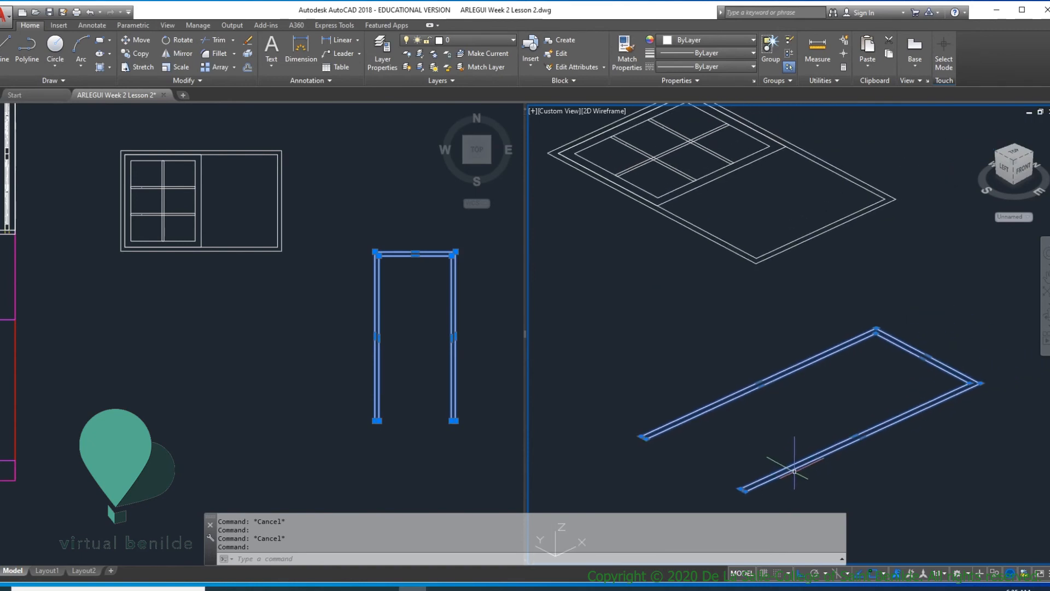
{"action": "key", "text": "Escape"}
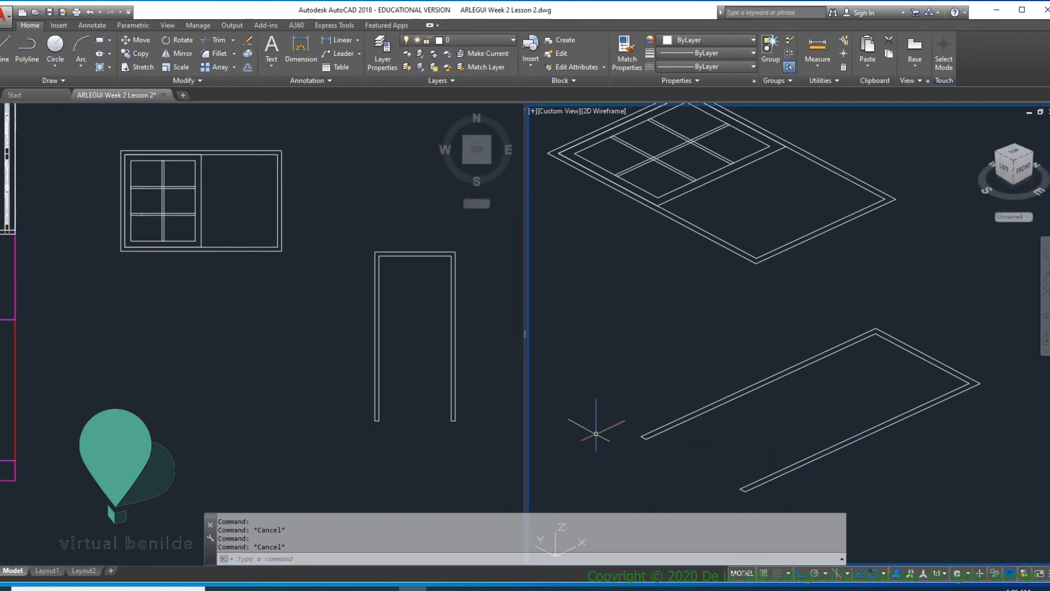
- Draw the door panel rectangle in the plan view from the frame's inner lower-left corner to its inner upper-right corner
{"action": "left_click", "coordinate": [427, 346]}
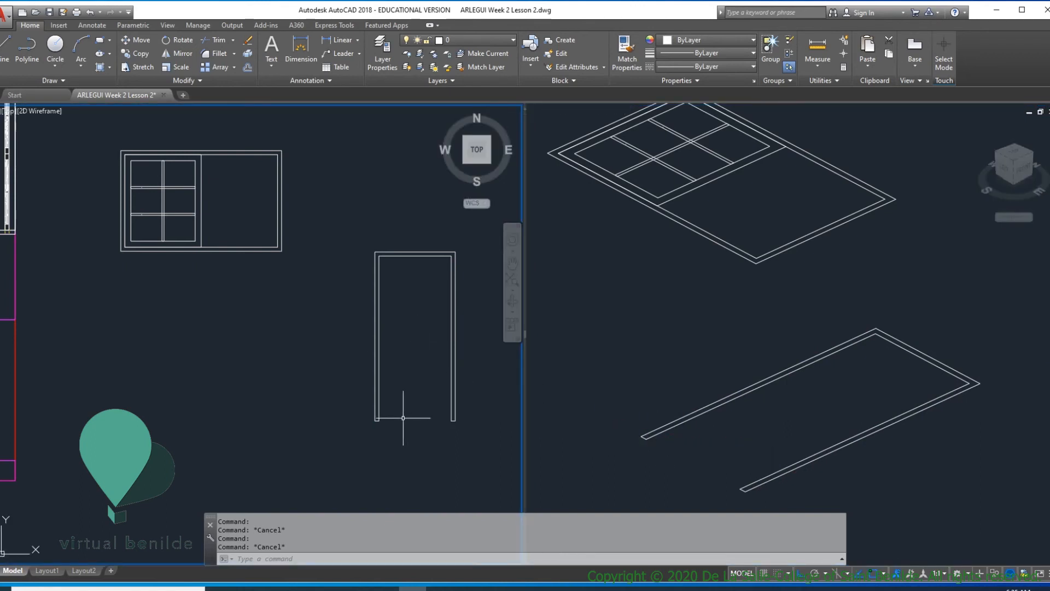
{"action": "key", "text": "Return"}
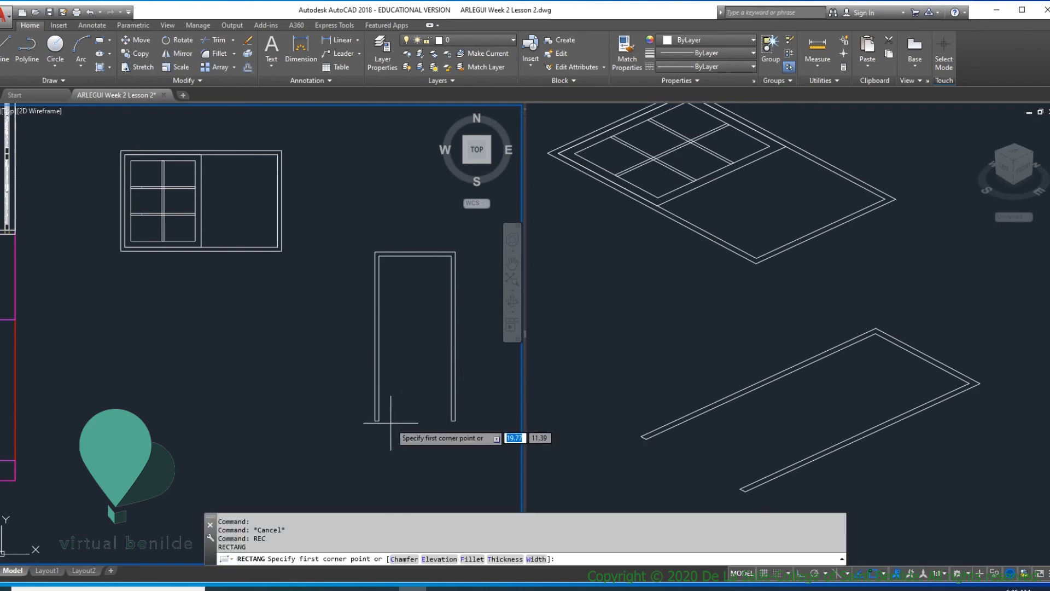
{"action": "scroll", "coordinate": [376, 420], "scroll_direction": "up", "scroll_amount": 2}
{"action": "left_click", "coordinate": [376, 421]}
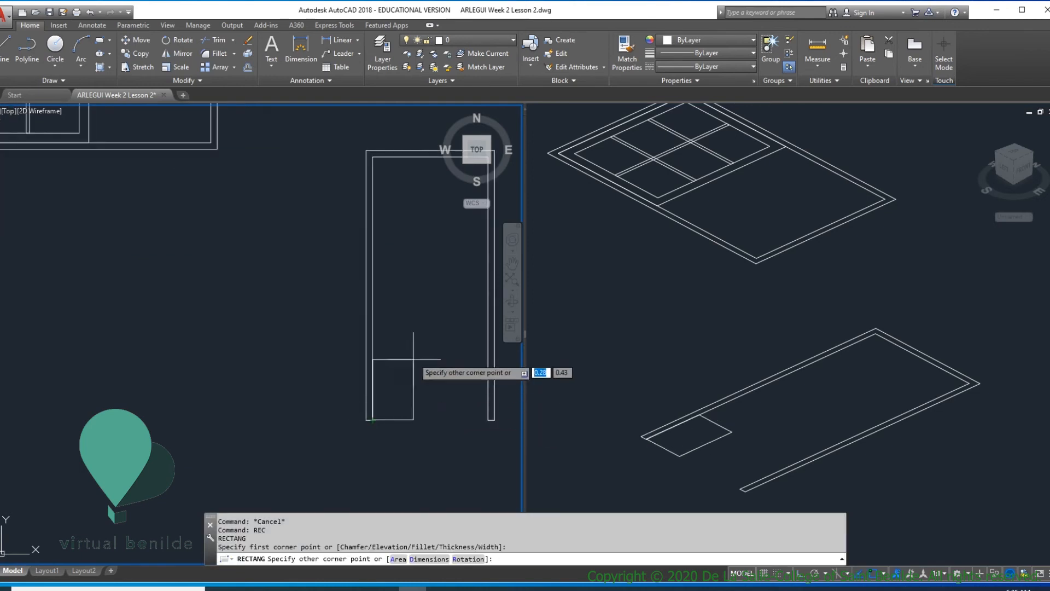
{"action": "middle_click_drag", "start_coordinate": [418, 337], "coordinate": [368, 410]}
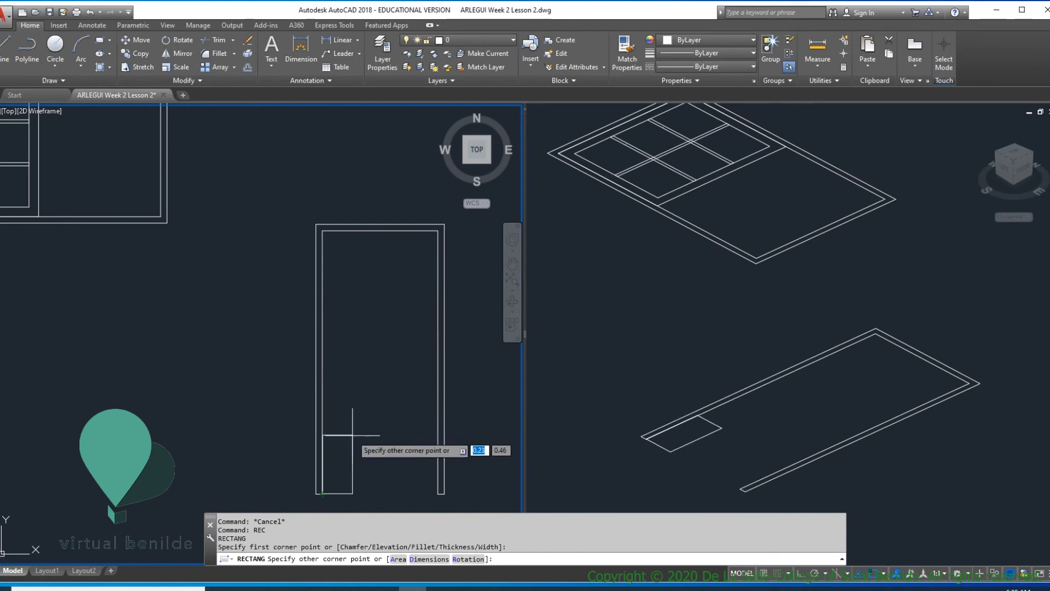
{"action": "left_click", "coordinate": [438, 234]}
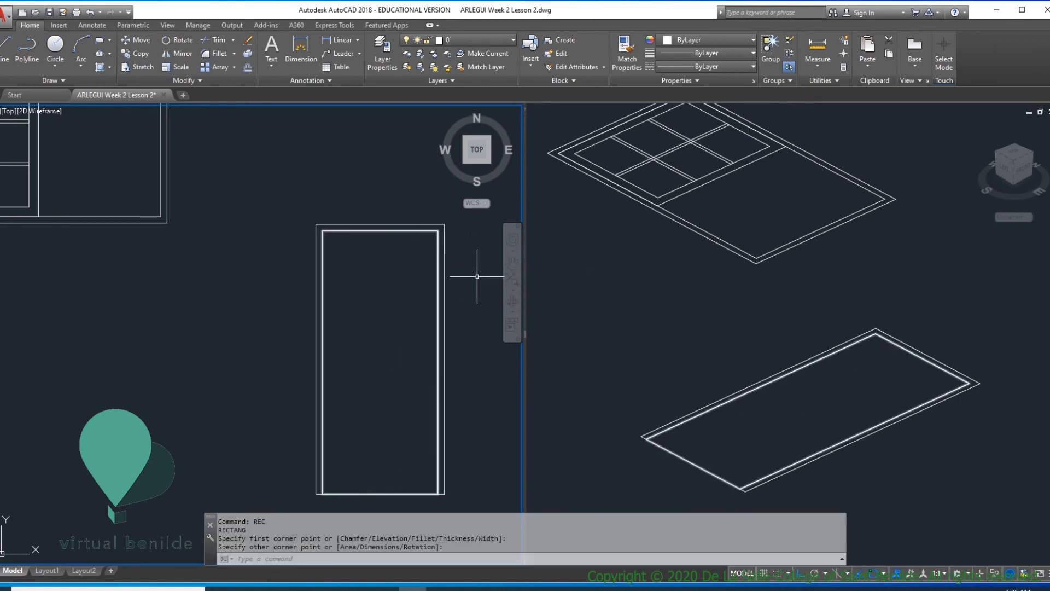
- Copy the door frame outline, without the panel rectangle, to the empty space to the right of the original door
{"action": "scroll", "coordinate": [452, 290], "scroll_direction": "down", "scroll_amount": 6}
{"action": "left_click", "coordinate": [819, 435]}
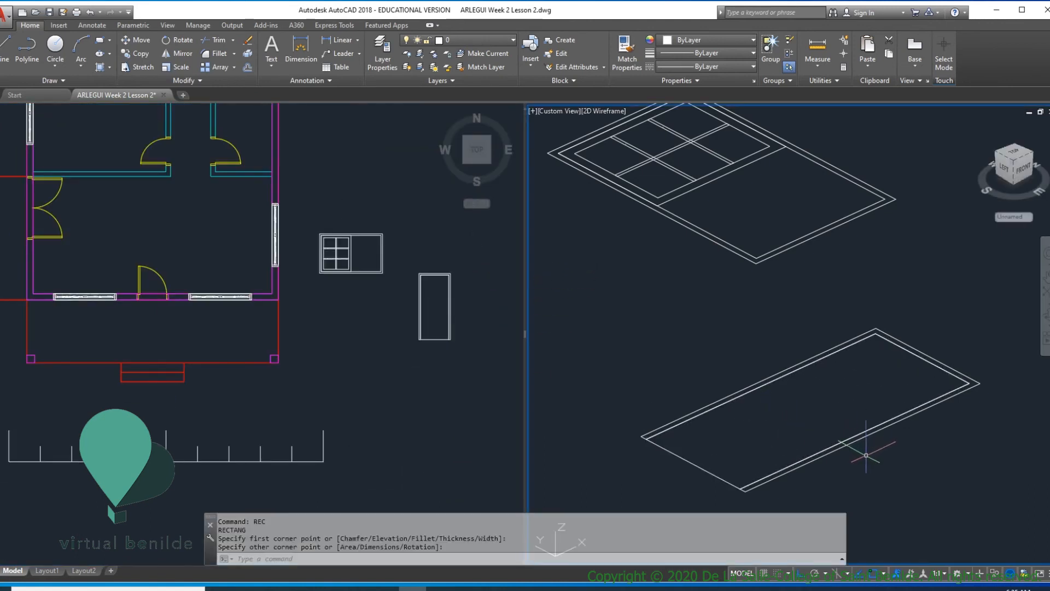
{"action": "left_click", "coordinate": [866, 436]}
{"action": "key", "text": "Escape"}
{"action": "middle_click_drag", "start_coordinate": [859, 470], "coordinate": [803, 393]}
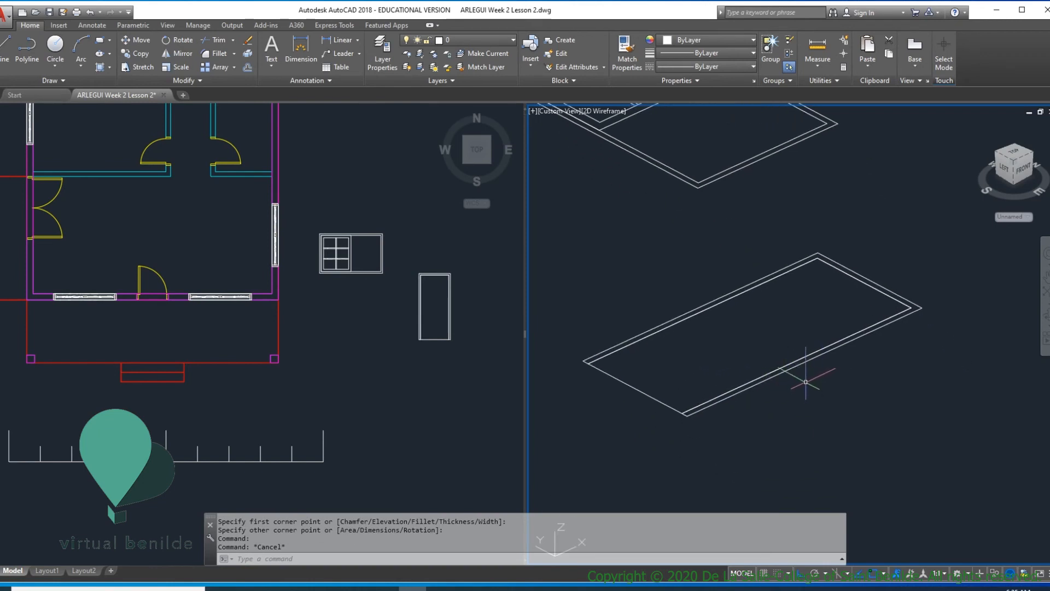
{"action": "key", "text": "Return"}
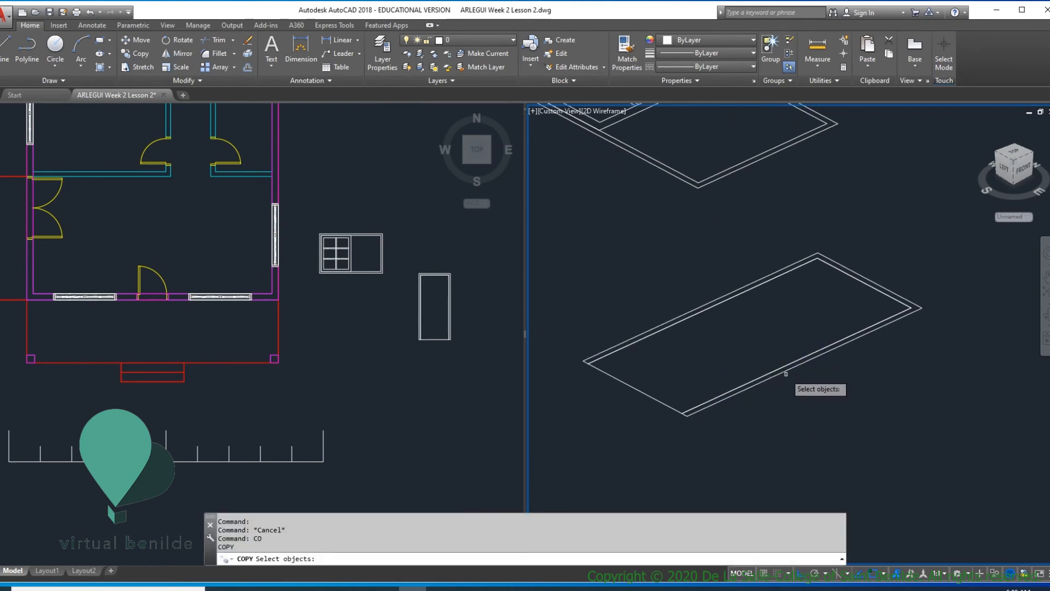
{"action": "left_click", "coordinate": [787, 374]}
{"action": "key", "text": "Return"}
{"action": "left_click", "coordinate": [800, 384]}
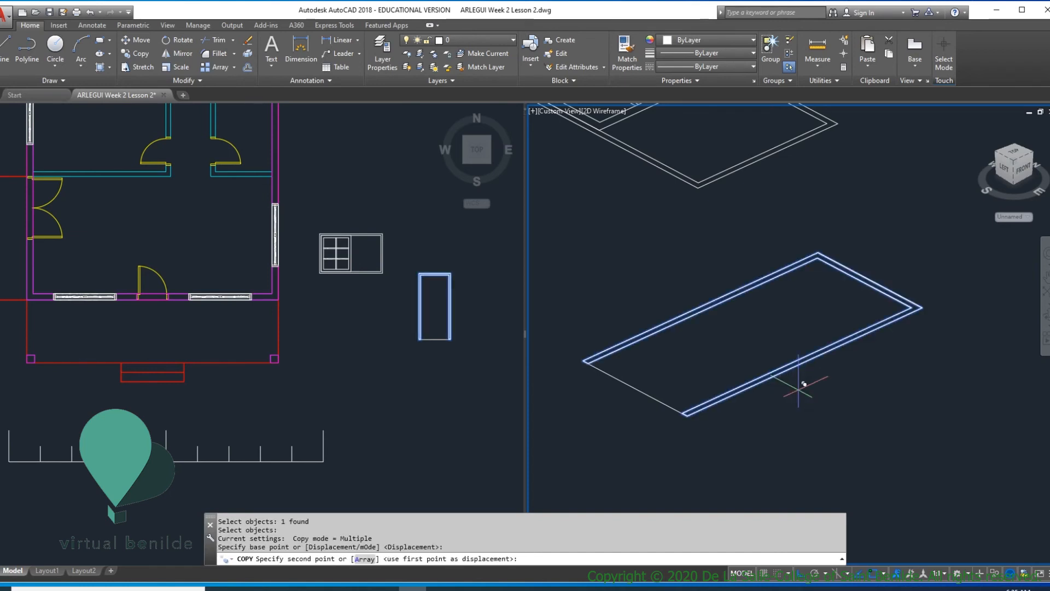
{"action": "scroll", "coordinate": [803, 383], "scroll_direction": "down", "scroll_amount": 4}
{"action": "left_click", "coordinate": [867, 420]}
{"action": "key", "text": "Return"}
{"action": "scroll", "coordinate": [857, 420], "scroll_direction": "up", "scroll_amount": 4}
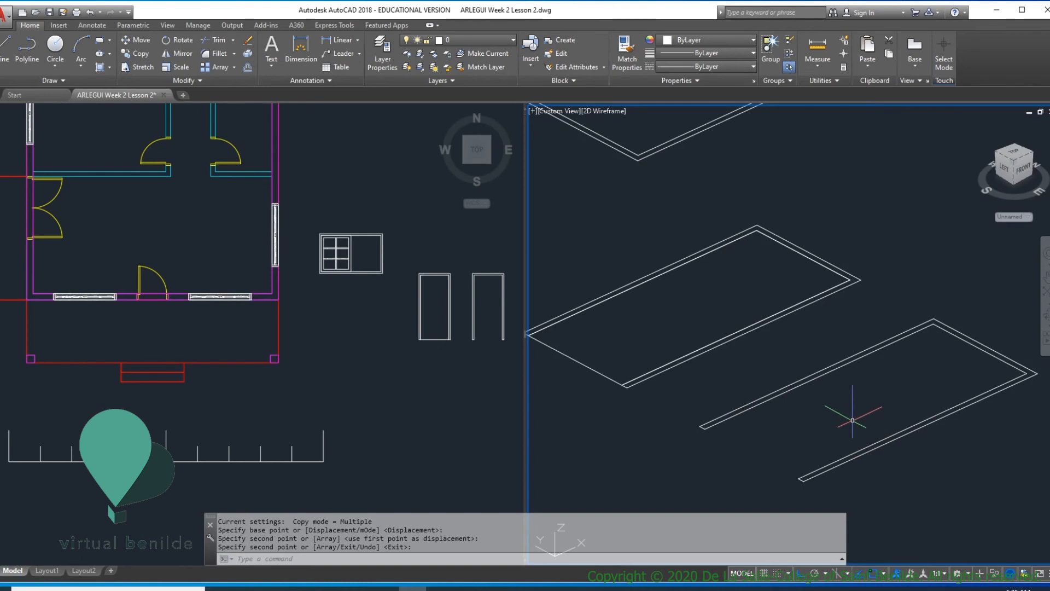
- Extrude the copied door frame outline to a height of 0.15
{"action": "key", "text": "Return"}
{"action": "left_click", "coordinate": [829, 413]}
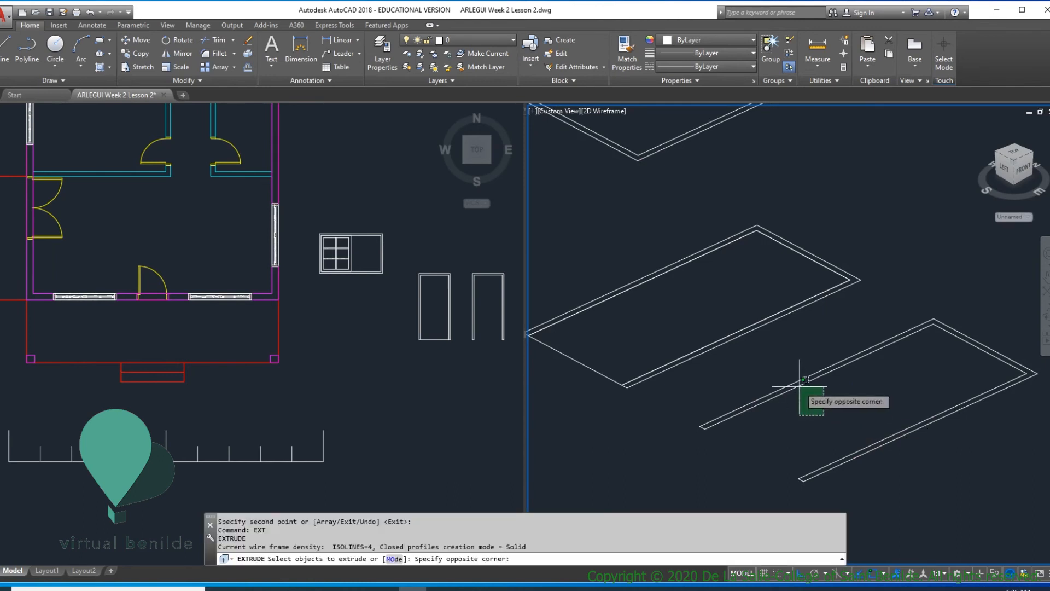
{"action": "left_click", "coordinate": [790, 375]}
{"action": "key", "text": "Return"}
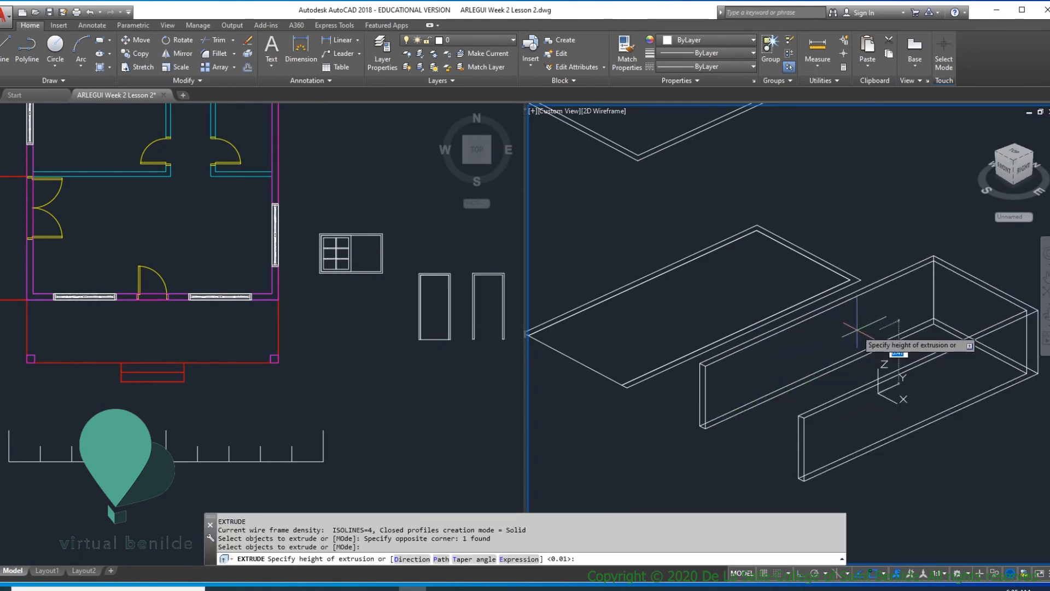
{"action": "type", "text": ".1"}
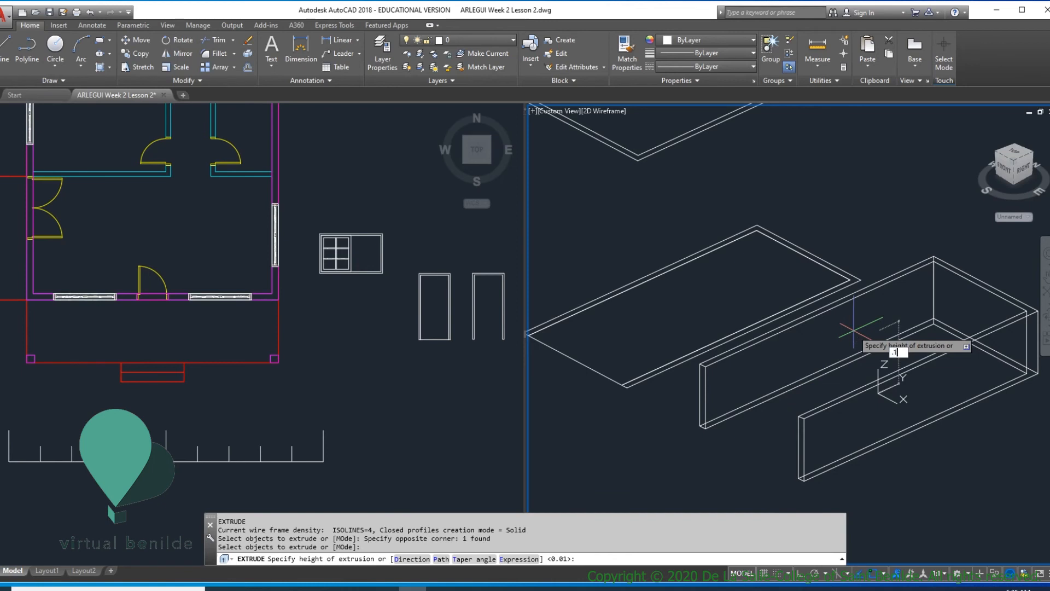
{"action": "key", "text": "Return"}
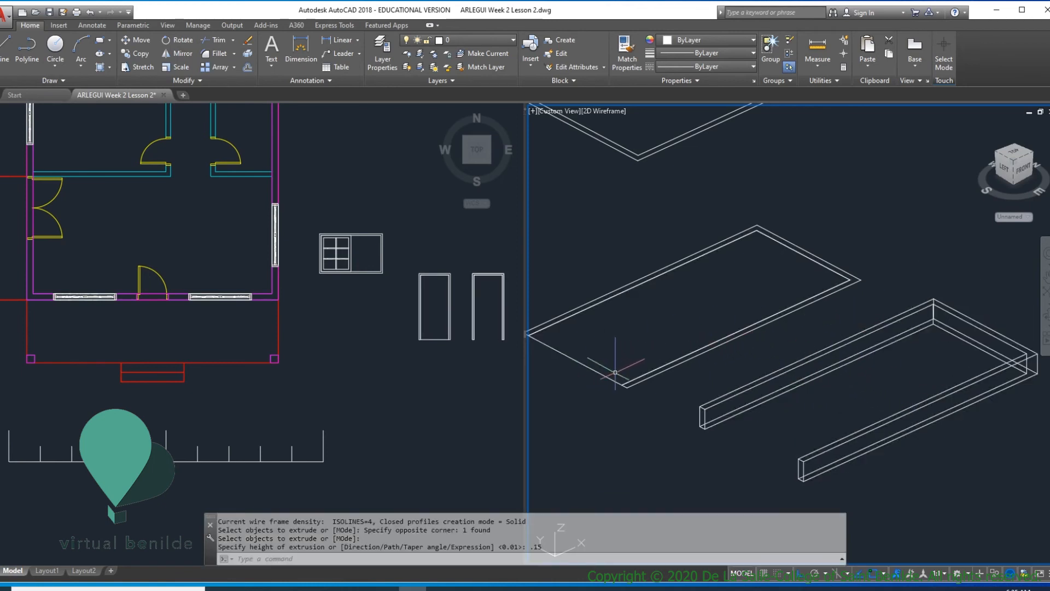
- Copy the door panel rectangle from the original outline to the empty space on the far side of the extruded frame
{"action": "middle_click_drag", "start_coordinate": [610, 352], "coordinate": [789, 385]}
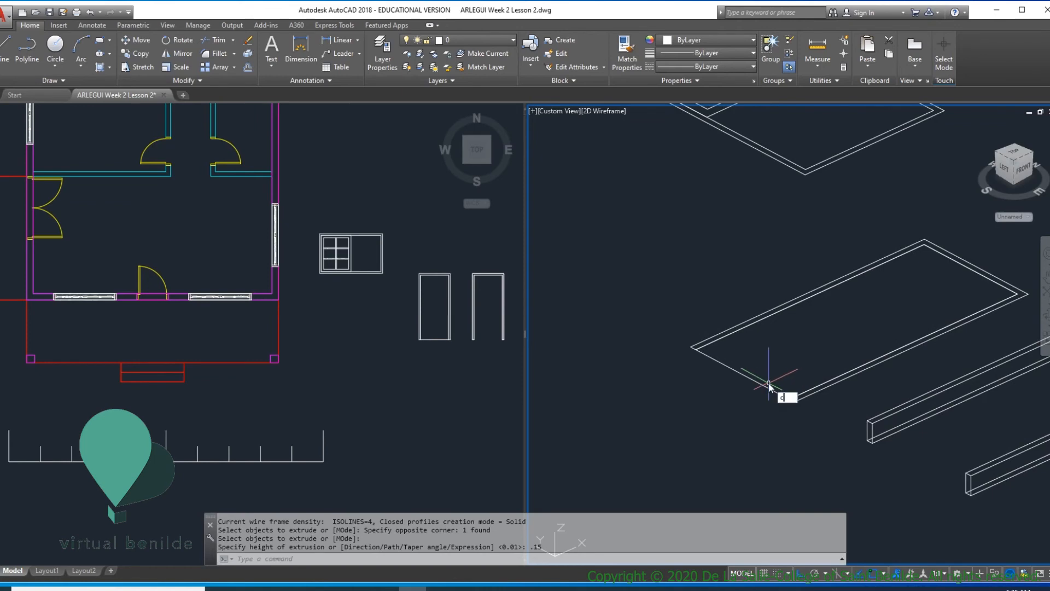
{"action": "key", "text": "Return"}
{"action": "left_click", "coordinate": [777, 372]}
{"action": "left_click", "coordinate": [744, 390]}
{"action": "key", "text": "Return"}
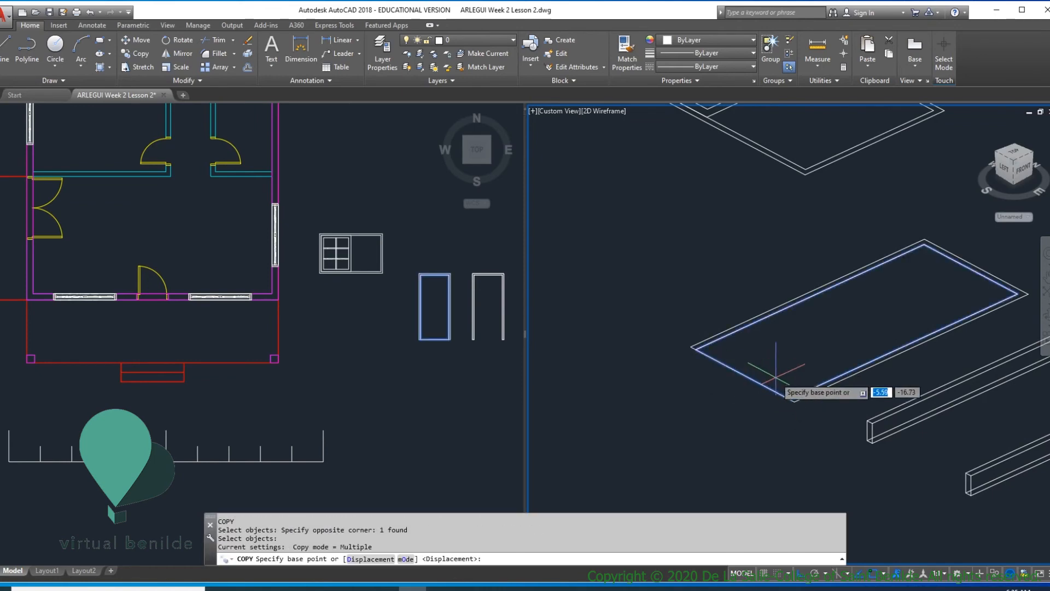
{"action": "scroll", "coordinate": [775, 382], "scroll_direction": "down", "scroll_amount": 6}
{"action": "left_click", "coordinate": [776, 382]}
{"action": "left_click", "coordinate": [877, 408]}
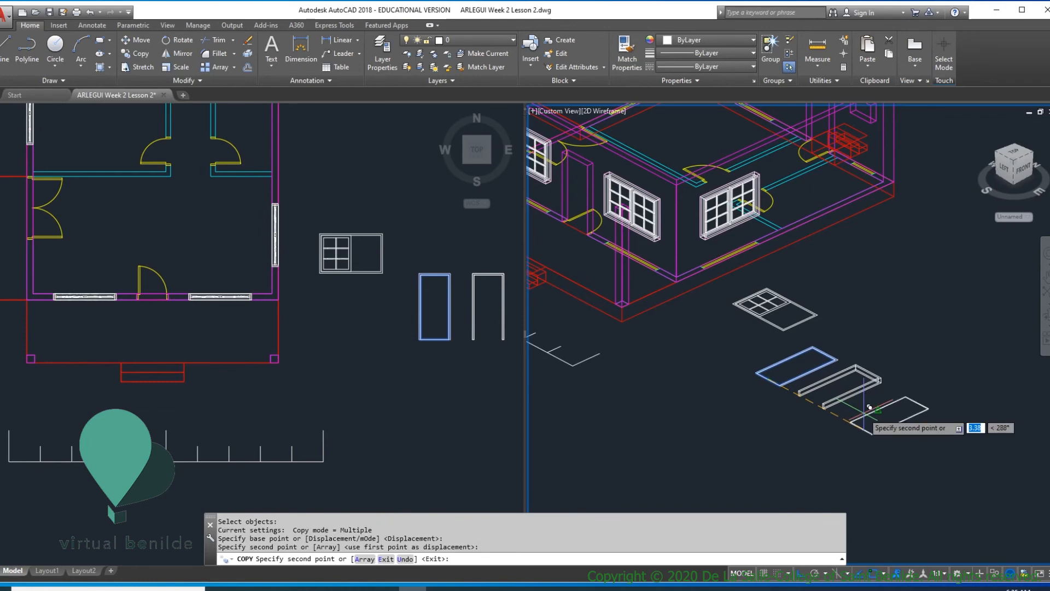
{"action": "scroll", "coordinate": [877, 408], "scroll_direction": "up", "scroll_amount": 4}
{"action": "key", "text": "Return"}
- Extrude the copied door panel rectangle to a height of 0.05
{"action": "scroll", "coordinate": [821, 427], "scroll_direction": "up", "scroll_amount": 3}
{"action": "middle_click_drag", "start_coordinate": [798, 434], "coordinate": [727, 392]}
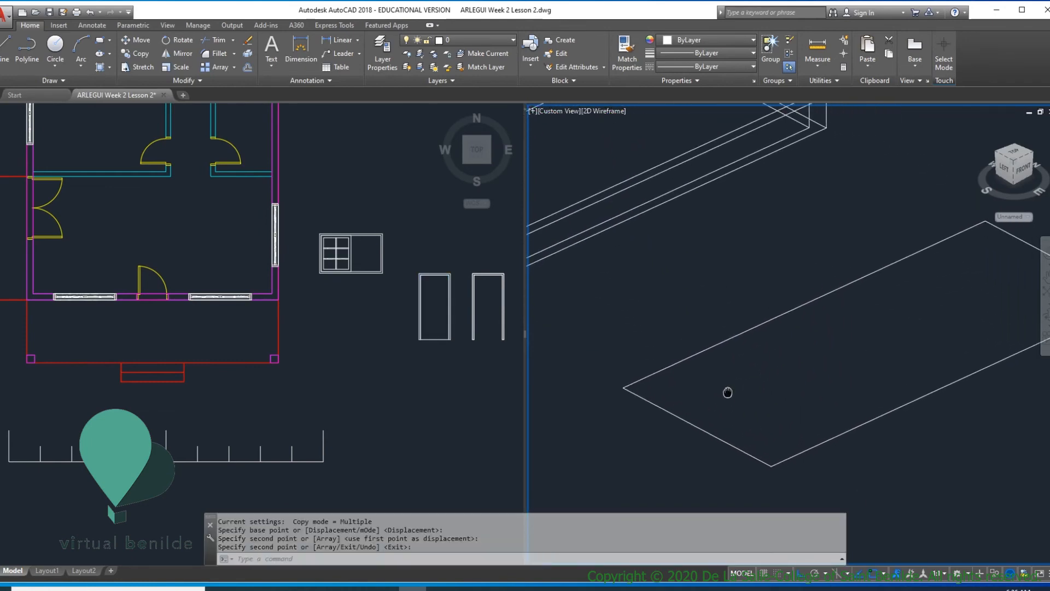
{"action": "key", "text": "Escape"}
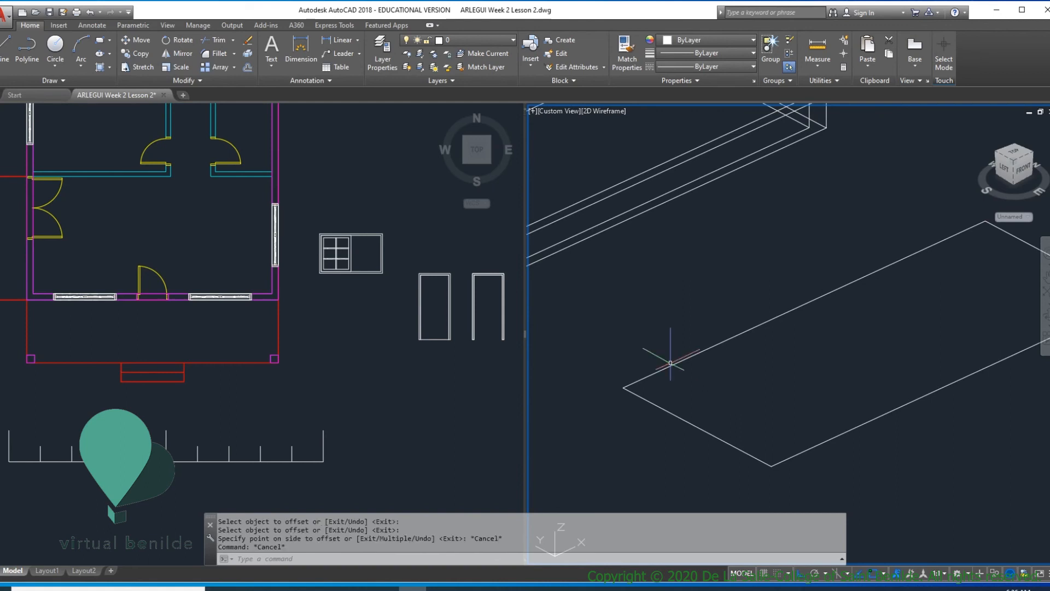
{"action": "type", "text": "ext"}
{"action": "key", "text": "Return"}
{"action": "left_click", "coordinate": [670, 364]}
{"action": "key", "text": "Return"}
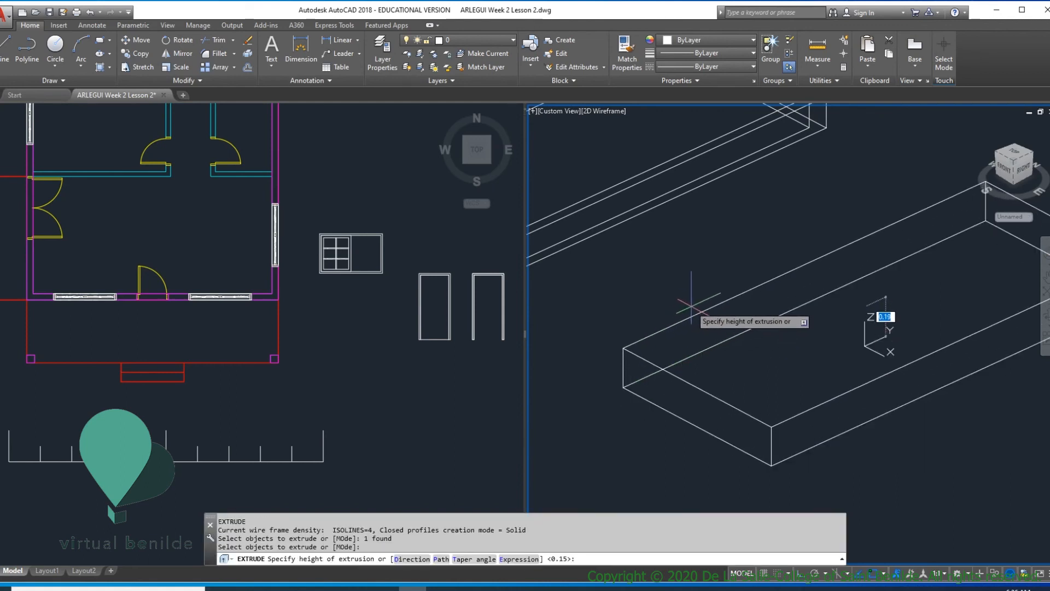
{"action": "type", "text": ".05"}
{"action": "key", "text": "Return"}
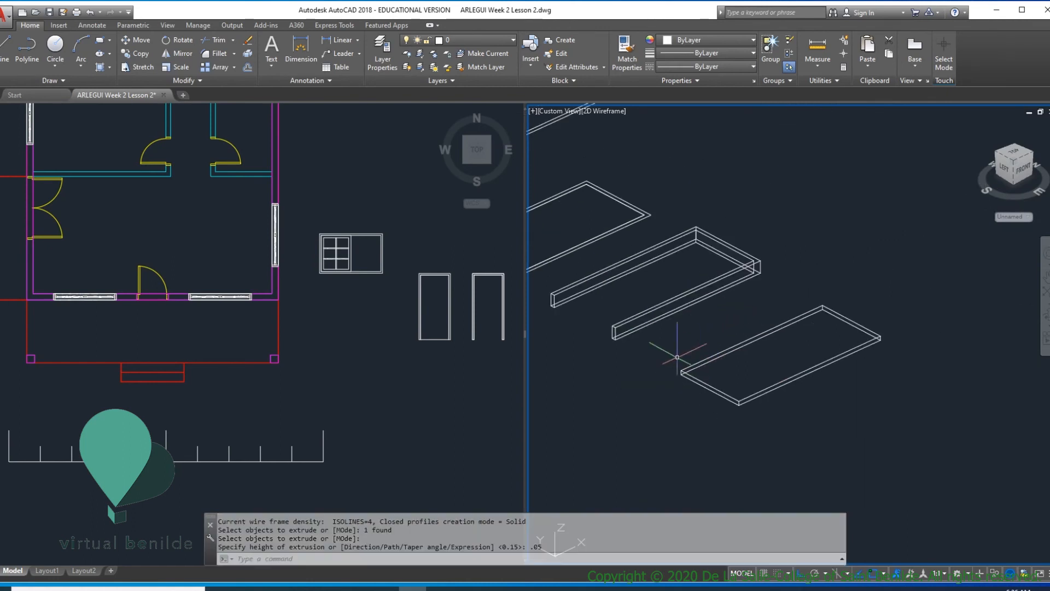
- Copy the door panel solid by its lower corner onto the inner lower corner of the extruded frame
{"action": "scroll", "coordinate": [569, 309], "scroll_direction": "up", "scroll_amount": 2}
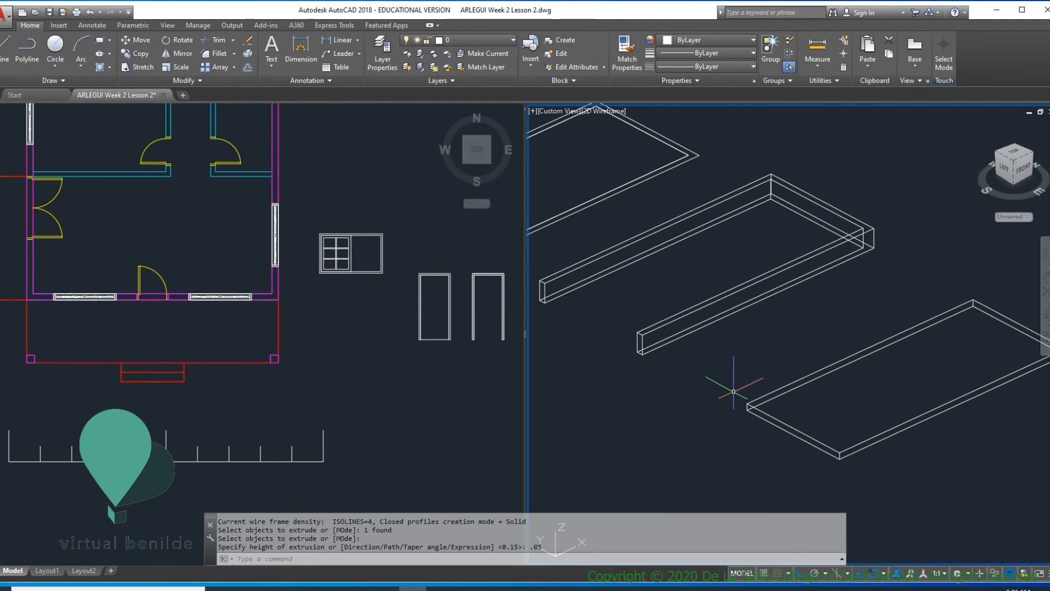
{"action": "type", "text": "co"}
{"action": "key", "text": "Return"}
{"action": "left_click", "coordinate": [759, 410]}
{"action": "scroll", "coordinate": [741, 408], "scroll_direction": "up", "scroll_amount": 3}
{"action": "key", "text": "Return"}
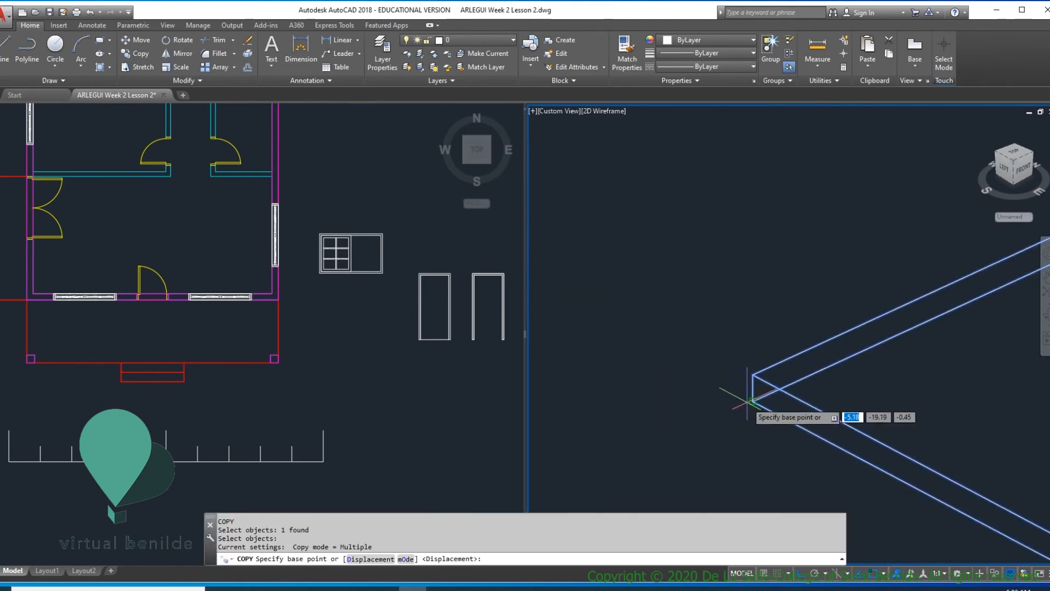
{"action": "left_click", "coordinate": [753, 401]}
{"action": "scroll", "coordinate": [739, 399], "scroll_direction": "down", "scroll_amount": 3}
{"action": "scroll", "coordinate": [715, 370], "scroll_direction": "up", "scroll_amount": 4}
{"action": "left_click", "coordinate": [660, 346]}
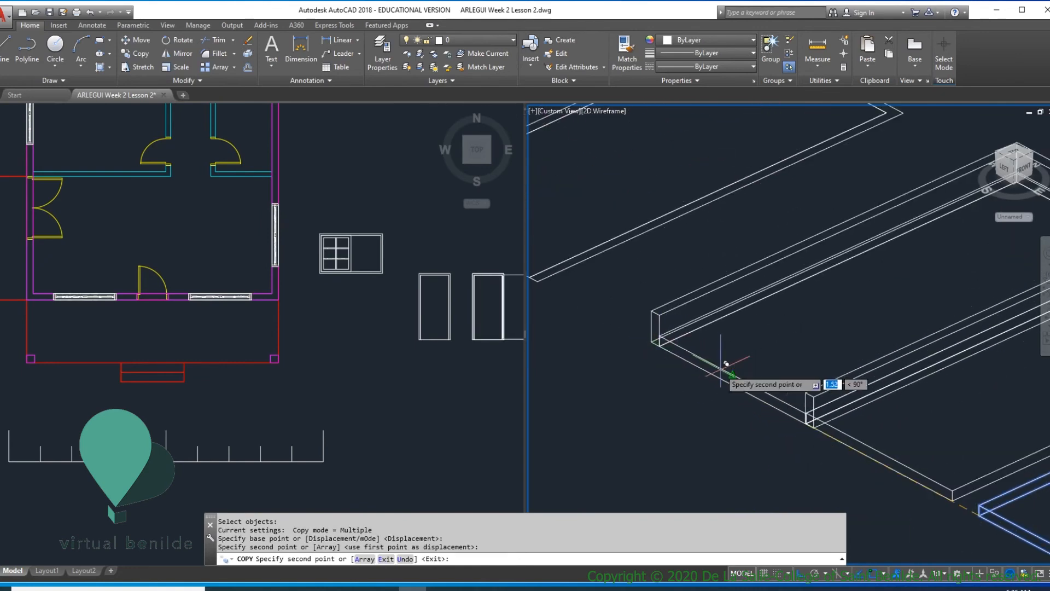
{"action": "key", "text": "Return"}
- Erase the spare door panel solid outside the frame and save the drawing
{"action": "scroll", "coordinate": [734, 370], "scroll_direction": "down", "scroll_amount": 4}
{"action": "middle_click_drag", "start_coordinate": [764, 380], "coordinate": [723, 421]}
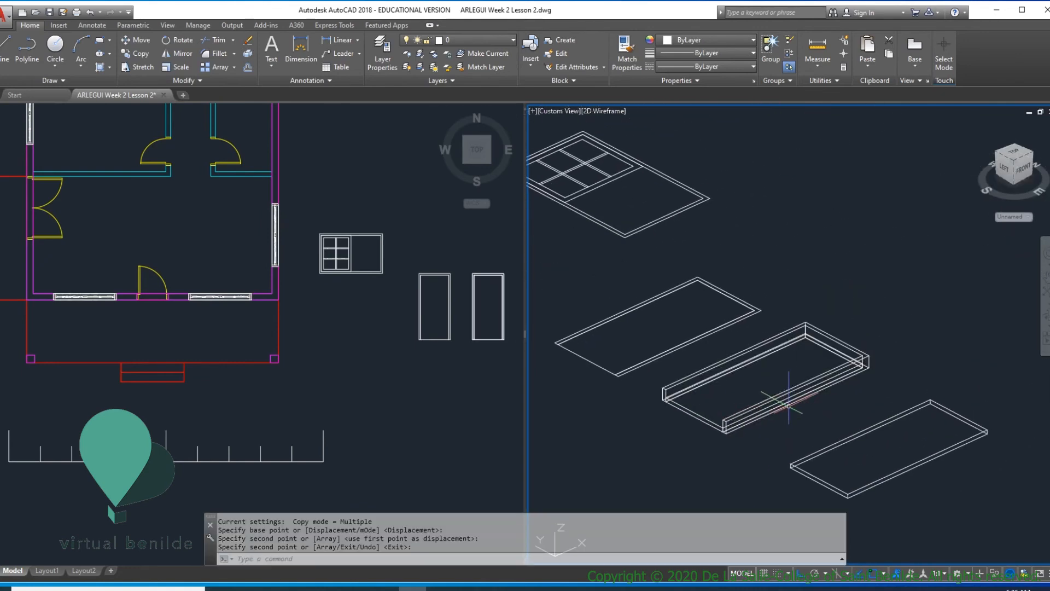
{"action": "scroll", "coordinate": [715, 410], "scroll_direction": "up", "scroll_amount": 5}
{"action": "key", "text": "Escape"}
{"action": "key", "text": "Escape"}
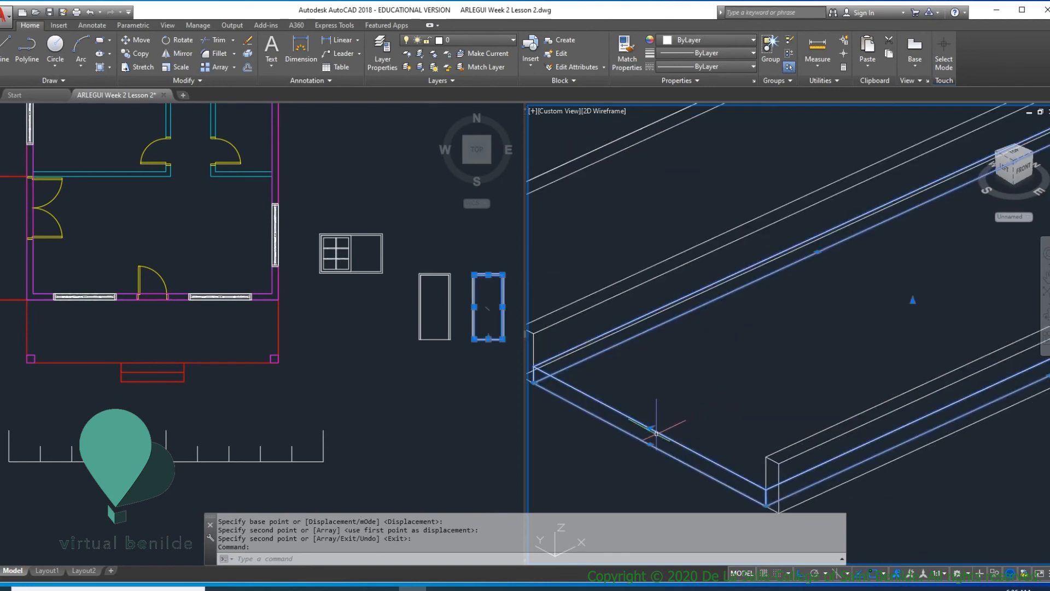
{"action": "scroll", "coordinate": [821, 438], "scroll_direction": "down", "scroll_amount": 3}
{"action": "middle_click_drag", "start_coordinate": [870, 472], "coordinate": [855, 393]}
{"action": "type", "text": "e"}
{"action": "key", "text": "Return"}
{"action": "left_click", "coordinate": [911, 423]}
{"action": "left_click", "coordinate": [860, 389]}
{"action": "key", "text": "Return"}
{"action": "scroll", "coordinate": [884, 415], "scroll_direction": "down", "scroll_amount": 4}
{"action": "scroll", "coordinate": [889, 418], "scroll_direction": "up", "scroll_amount": 2}
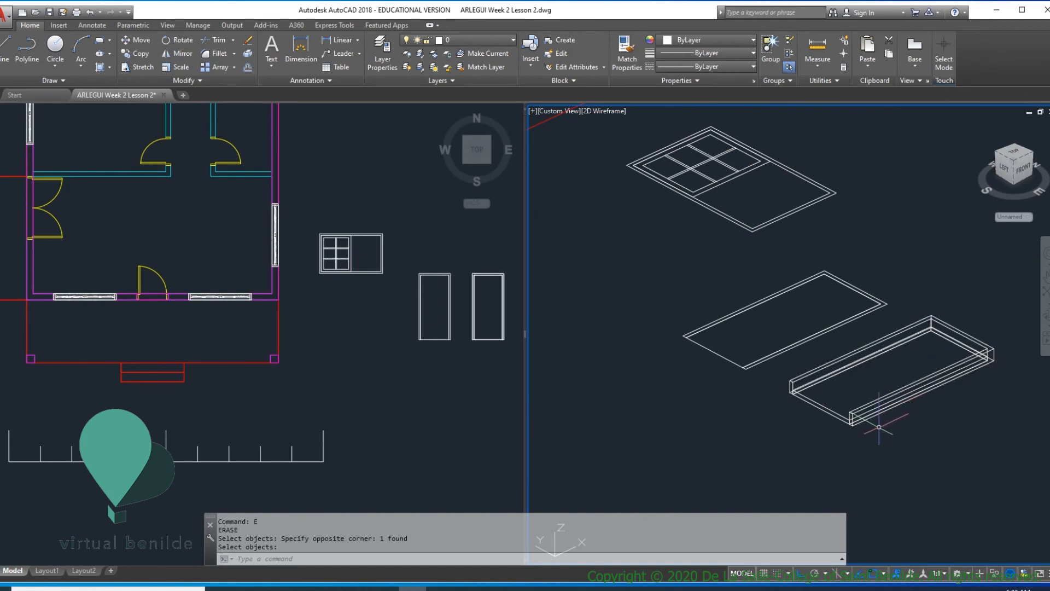
{"action": "key", "text": "Return"}
{"action": "key", "text": "ctrl+s"}
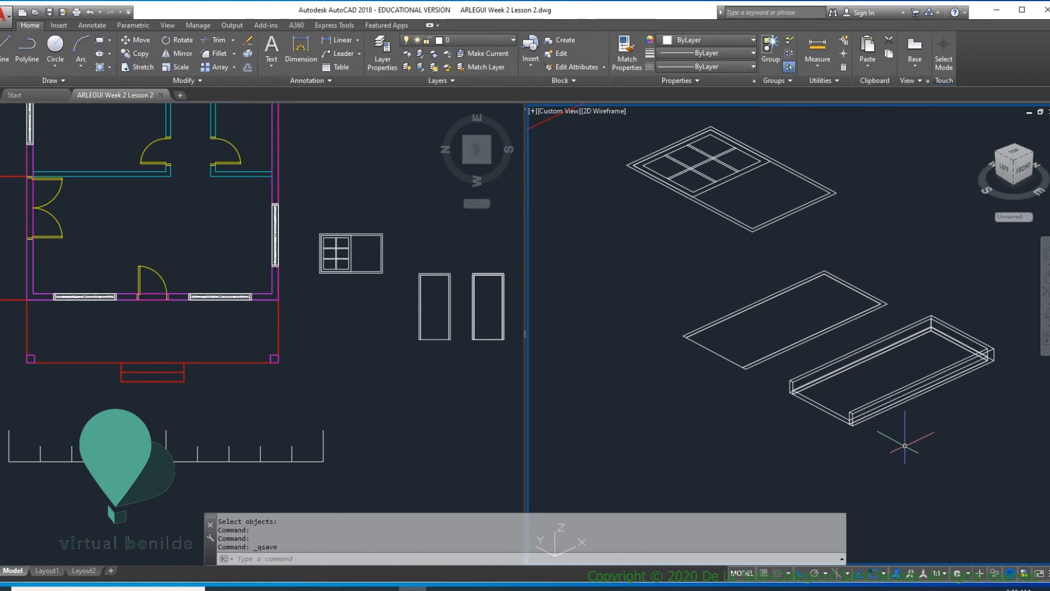
- Rotate the door frame and panel together about the X axis with 3D Rotate so the door stands upright
{"action": "type", "text": "3DROTATE"}
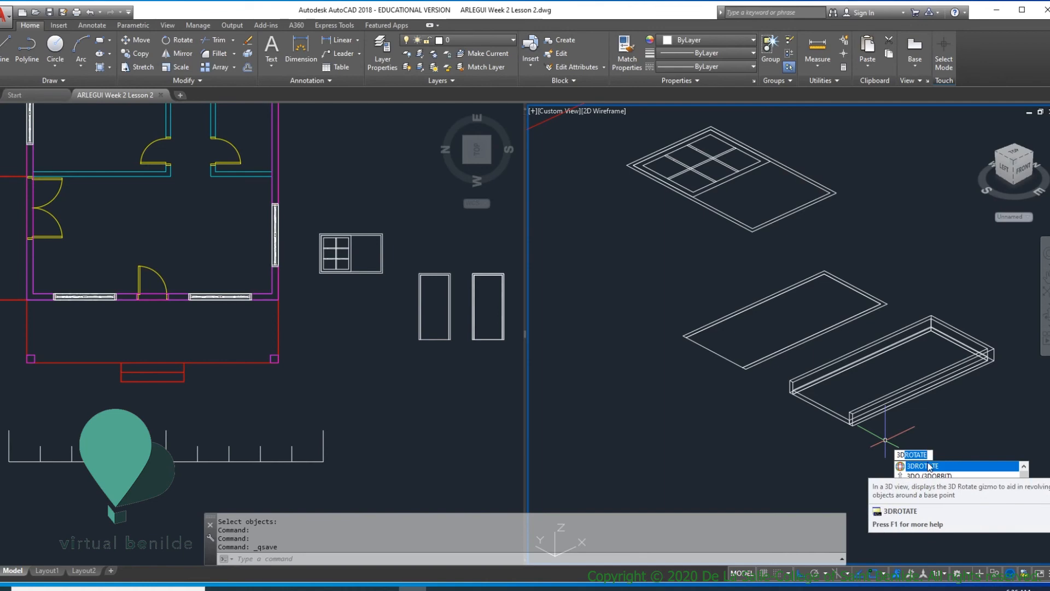
{"action": "left_click", "coordinate": [931, 467]}
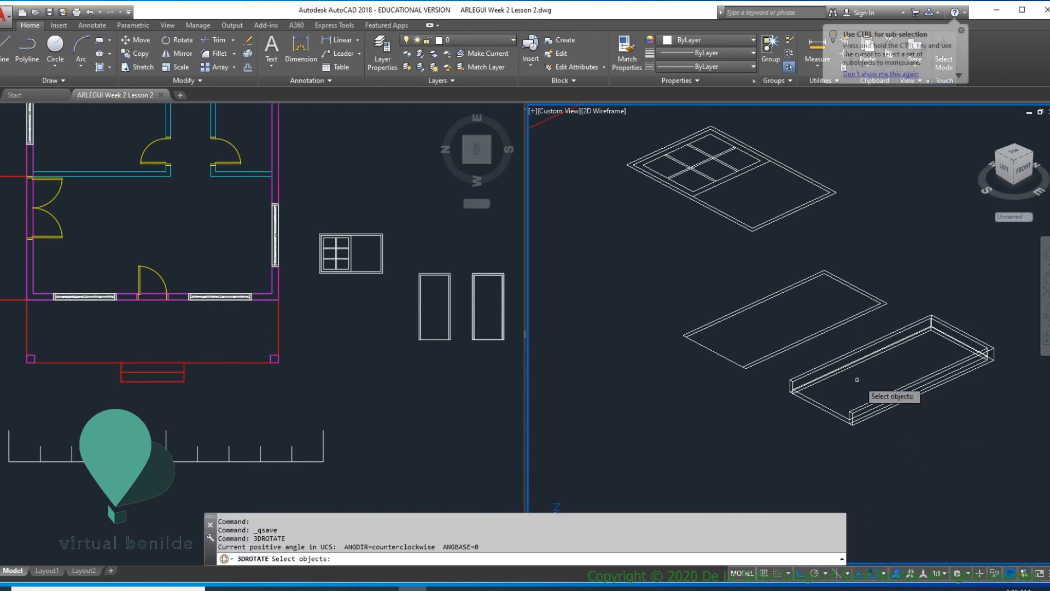
{"action": "left_click", "coordinate": [970, 409]}
{"action": "left_click", "coordinate": [923, 355]}
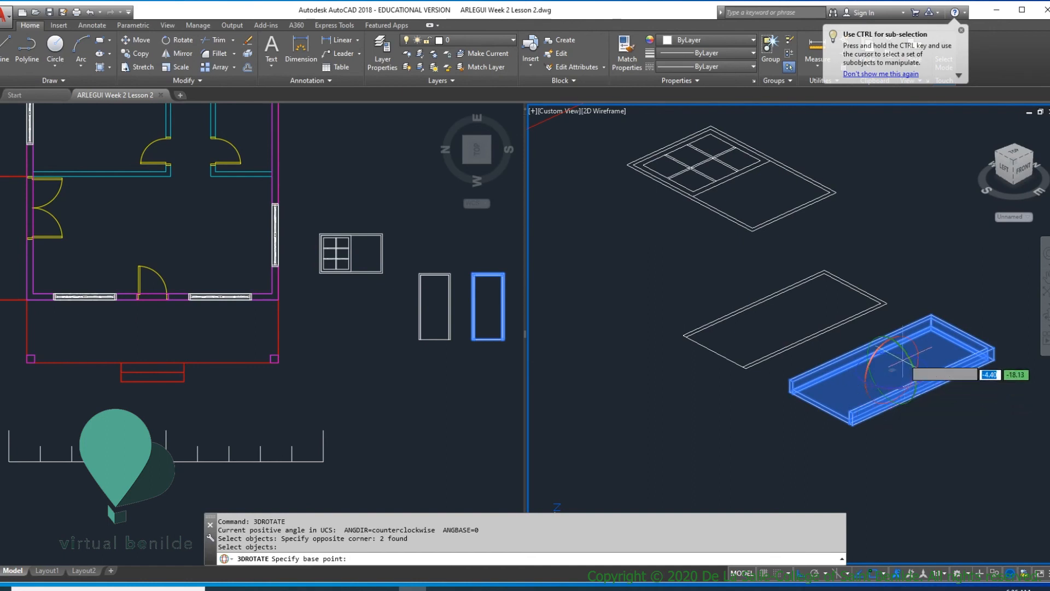
{"action": "scroll", "coordinate": [848, 393], "scroll_direction": "up", "scroll_amount": 3}
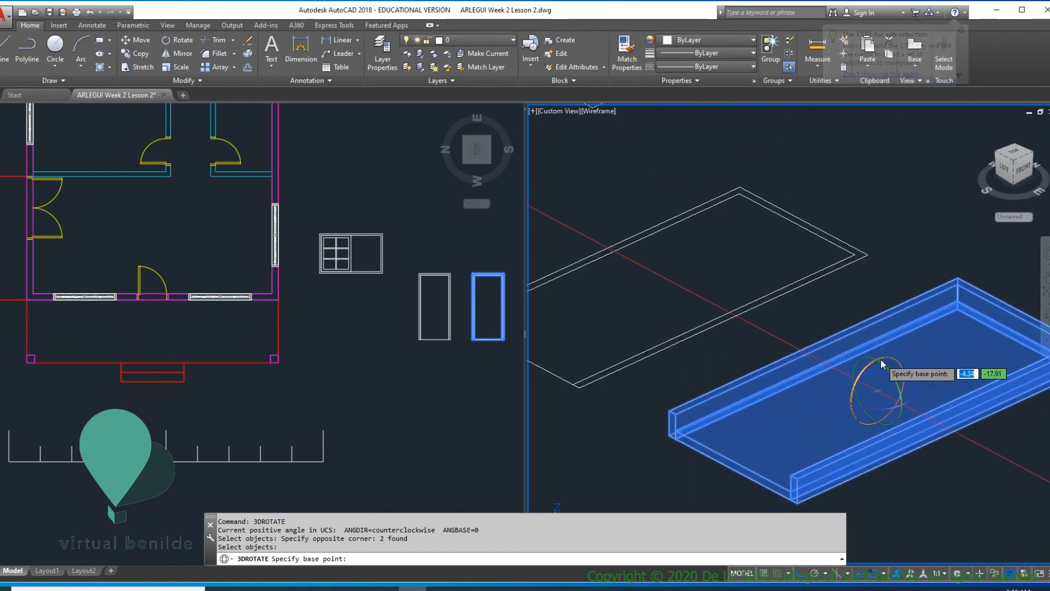
{"action": "left_click", "coordinate": [867, 370]}
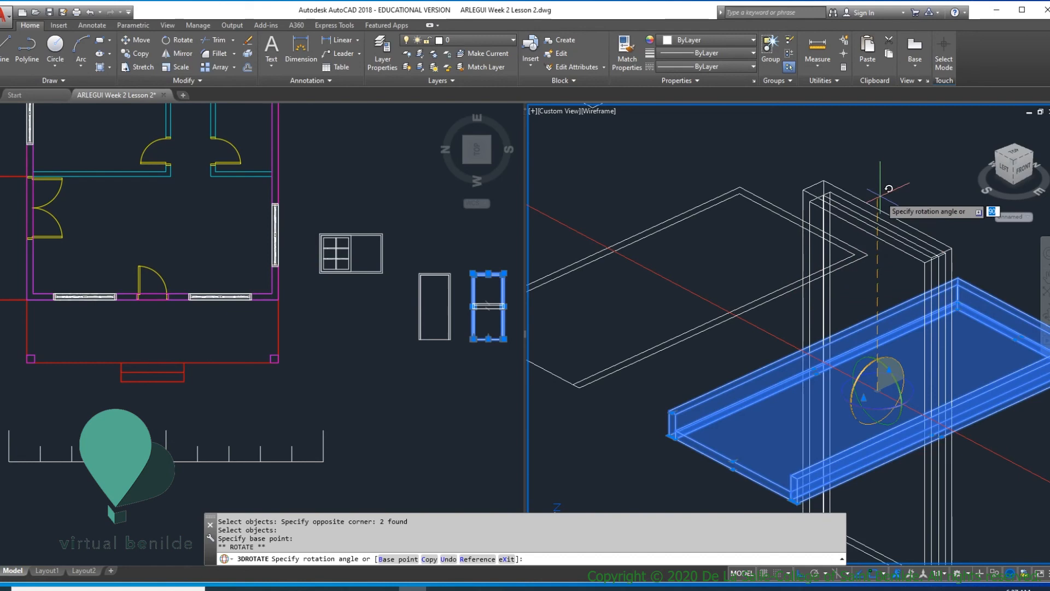
{"action": "left_click", "coordinate": [881, 192]}
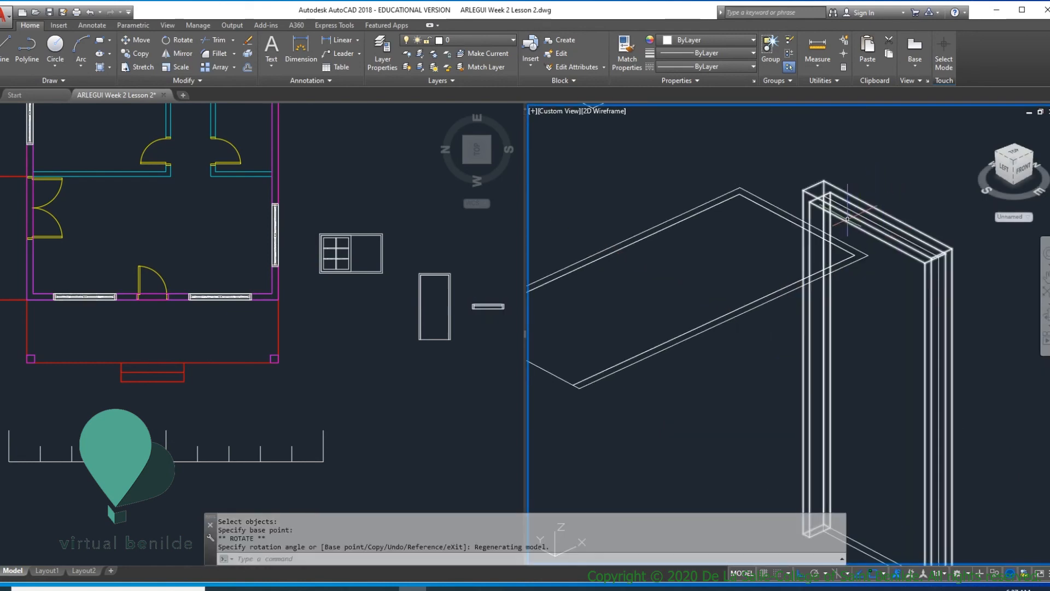
- Examine the upright door and the windows and door openings of the house in the 3D view
{"action": "scroll", "coordinate": [857, 221], "scroll_direction": "down", "scroll_amount": 5}
{"action": "scroll", "coordinate": [870, 298], "scroll_direction": "up", "scroll_amount": 4}
{"action": "scroll", "coordinate": [814, 306], "scroll_direction": "down", "scroll_amount": 4}
{"action": "scroll", "coordinate": [814, 305], "scroll_direction": "down", "scroll_amount": 4}
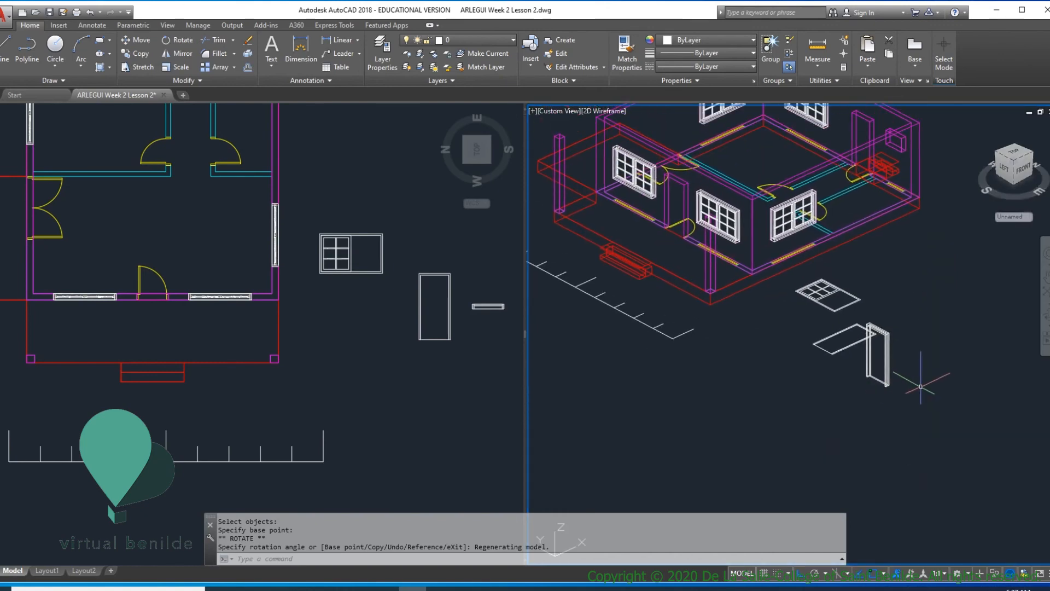
{"action": "scroll", "coordinate": [911, 376], "scroll_direction": "up", "scroll_amount": 5}
{"action": "scroll", "coordinate": [895, 321], "scroll_direction": "down", "scroll_amount": 4}
{"action": "scroll", "coordinate": [870, 256], "scroll_direction": "up", "scroll_amount": 4}
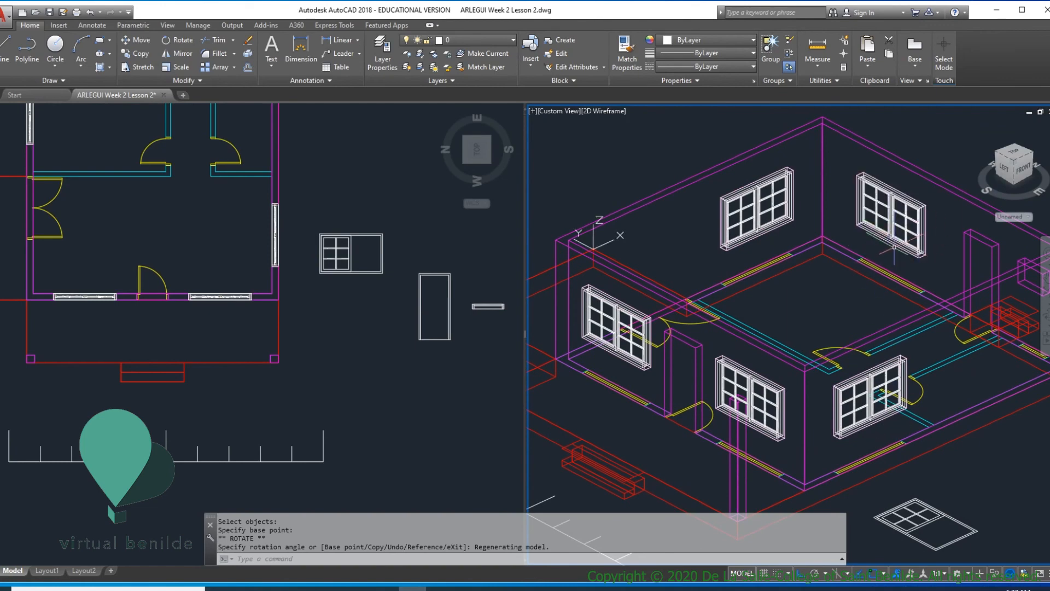
{"action": "key", "text": "Escape"}
{"action": "key", "text": "Escape"}
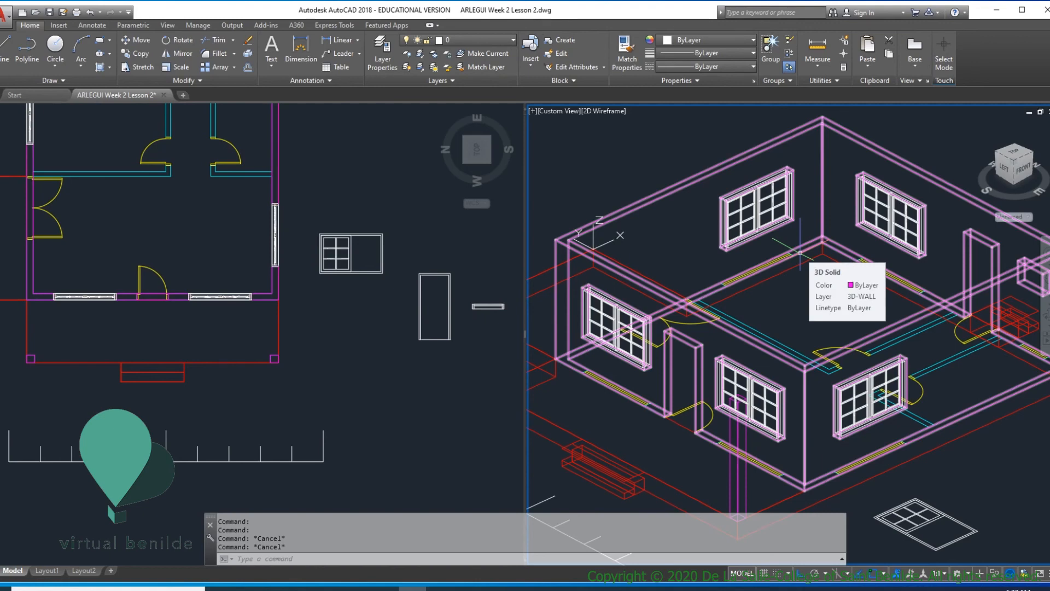
- Create a new layer named 3D-DOOR
{"action": "type", "text": "LA"}
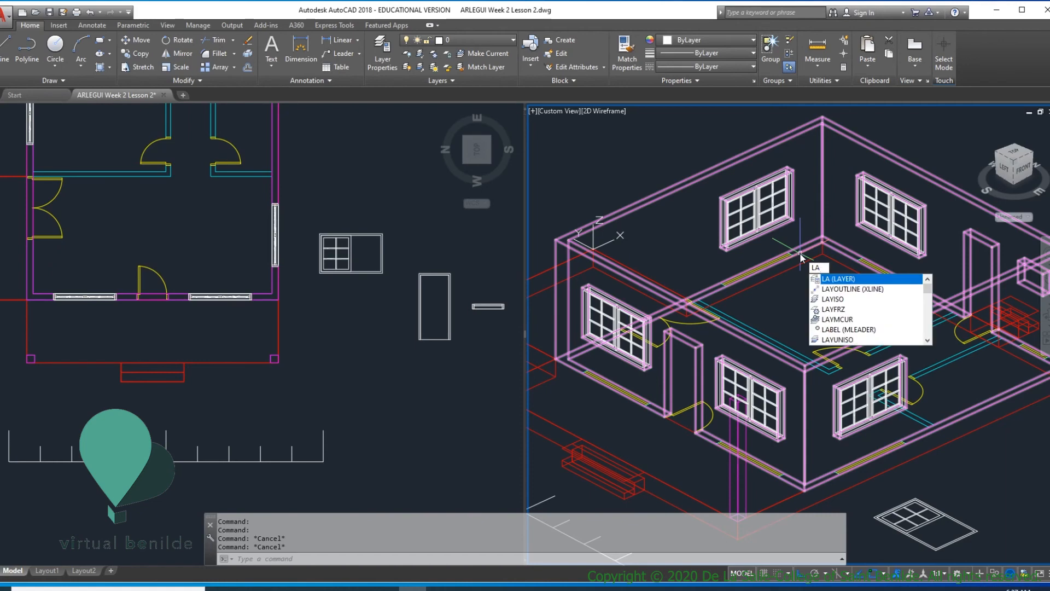
{"action": "key", "text": "Return"}
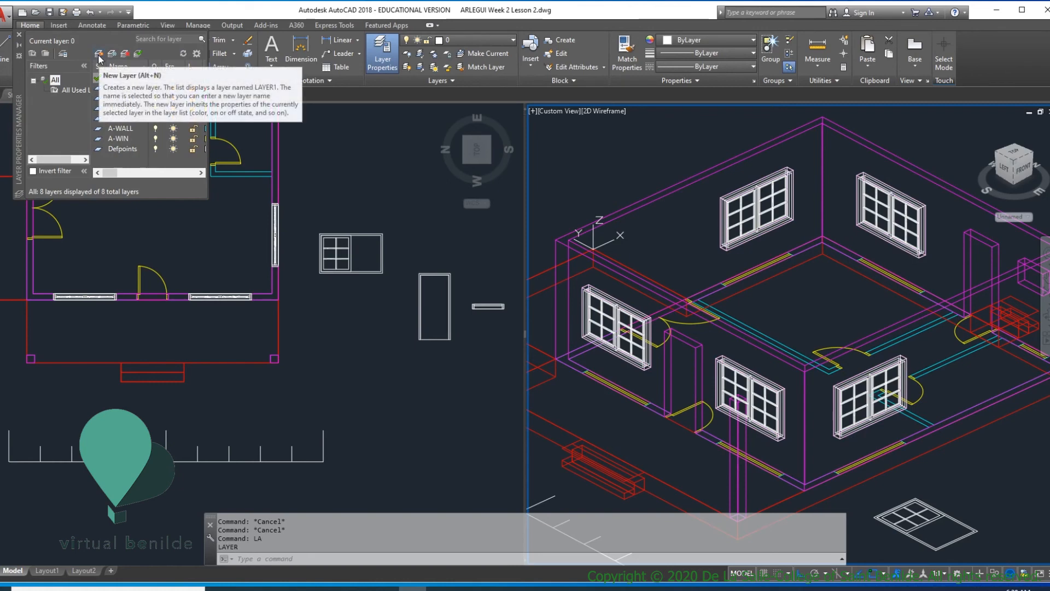
{"action": "left_click", "coordinate": [99, 54]}
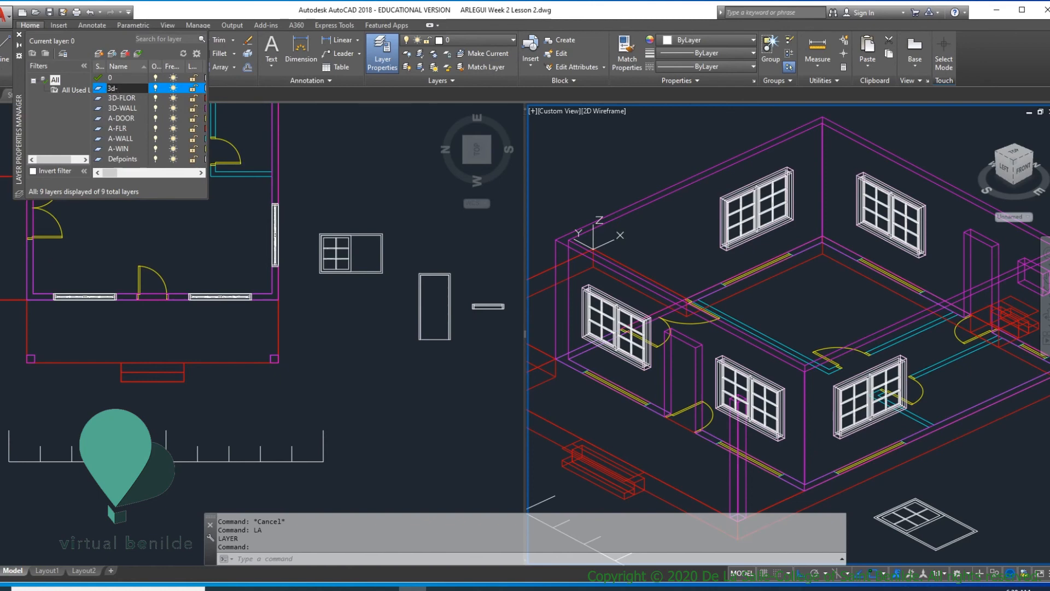
{"action": "type", "text": "3D-DOOR"}
- Create a new layer named 3D-WIN and set its color to green
{"action": "left_click", "coordinate": [99, 53]}
{"action": "type", "text": "3D-FLOR"}
{"action": "left_click_drag", "start_coordinate": [207, 137], "coordinate": [406, 137]}
{"action": "left_click", "coordinate": [169, 53]}
{"action": "type", "text": "3D-"}
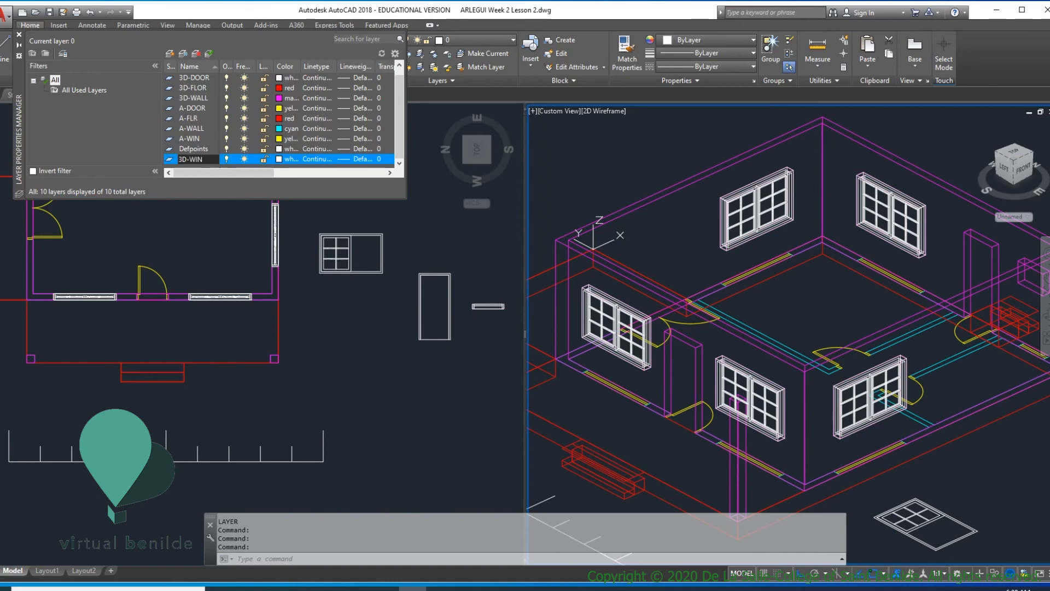
{"action": "type", "text": "WIN"}
{"action": "left_click", "coordinate": [280, 159]}
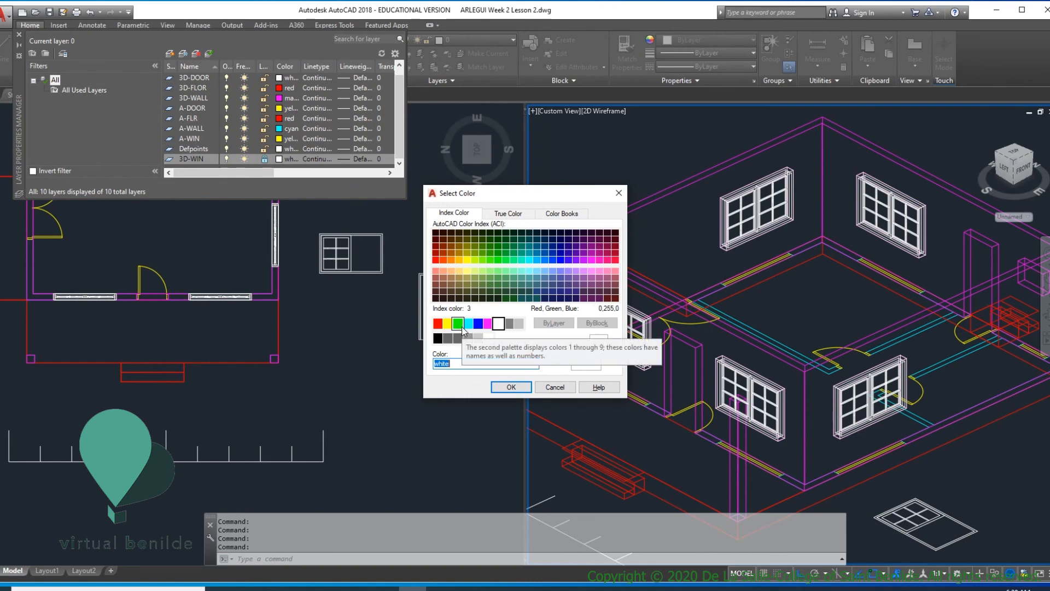
{"action": "left_click", "coordinate": [458, 324]}
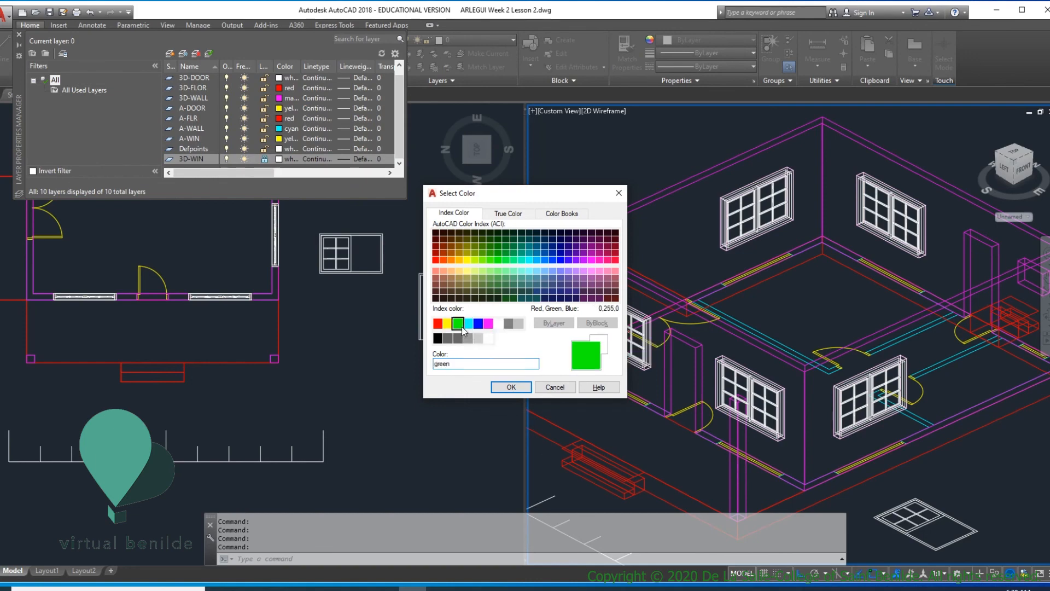
{"action": "left_click", "coordinate": [510, 388]}
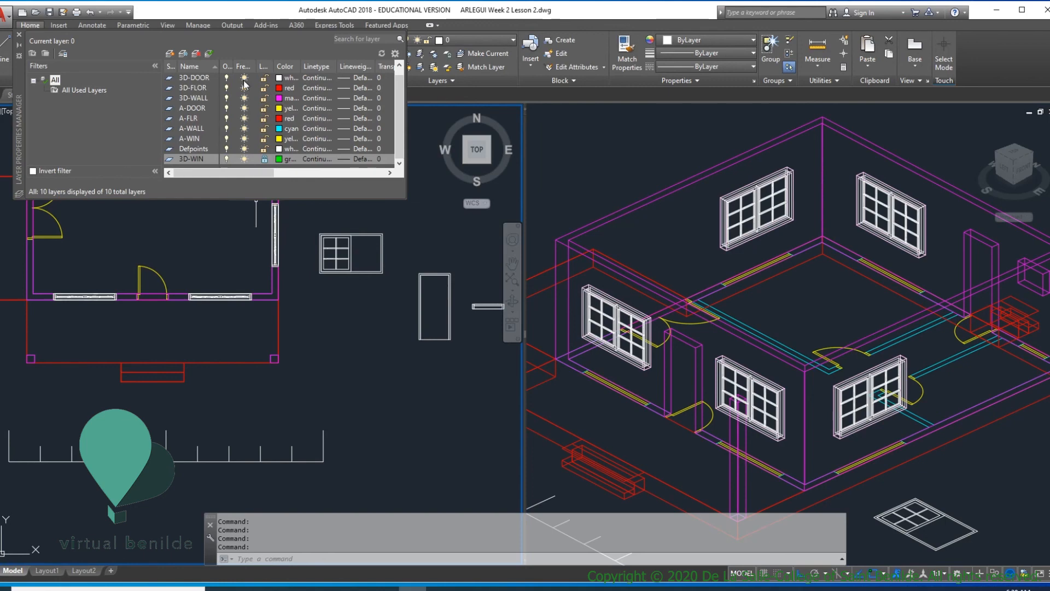
- Set the 3D-DOOR layer's color to yellow and close the layer manager
{"action": "left_click", "coordinate": [280, 78]}
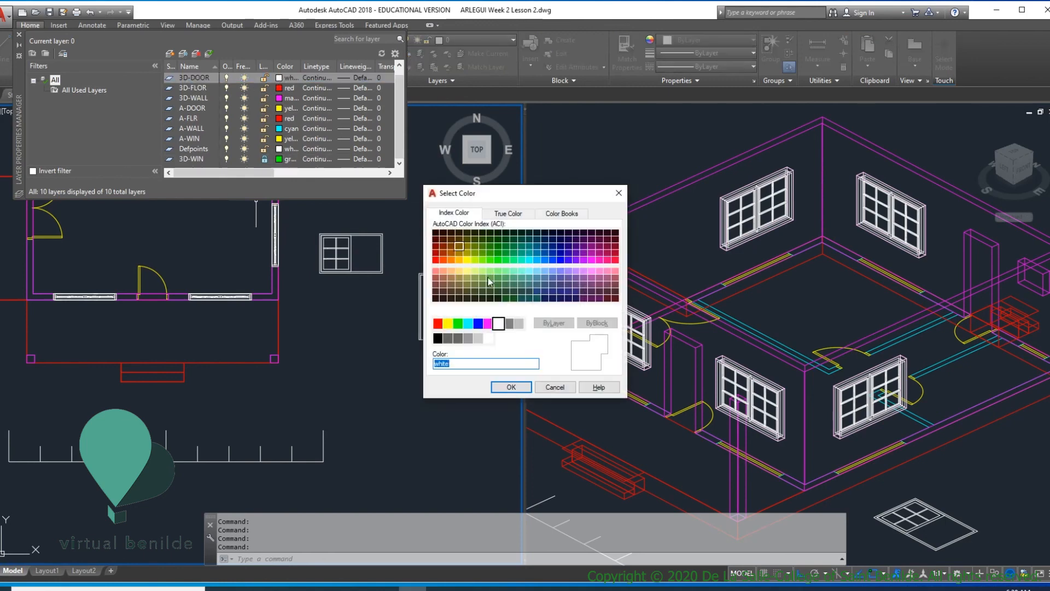
{"action": "left_click", "coordinate": [451, 323]}
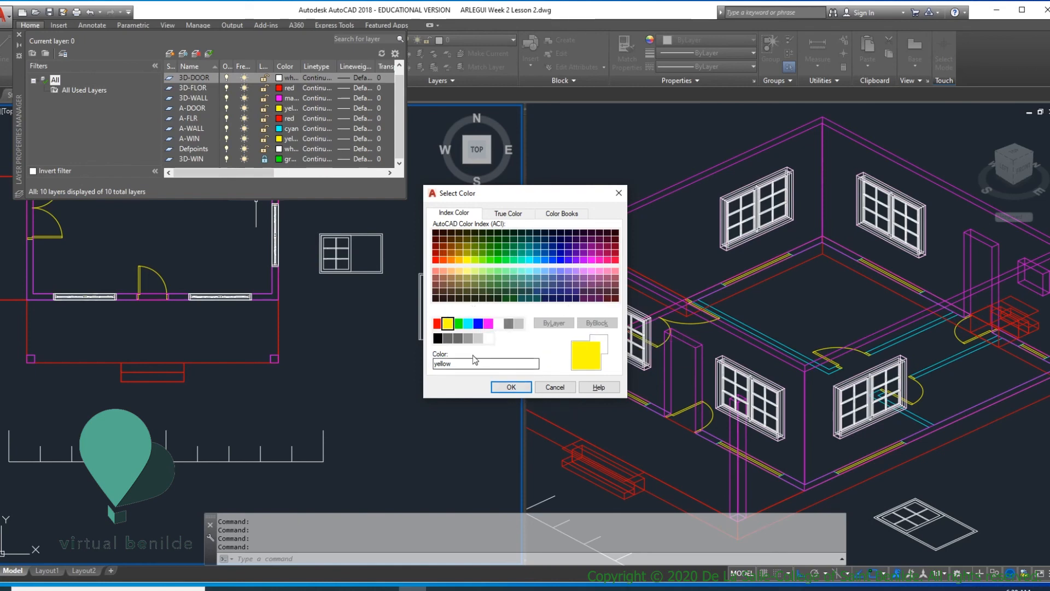
{"action": "left_click", "coordinate": [511, 386]}
{"action": "left_click", "coordinate": [19, 34]}
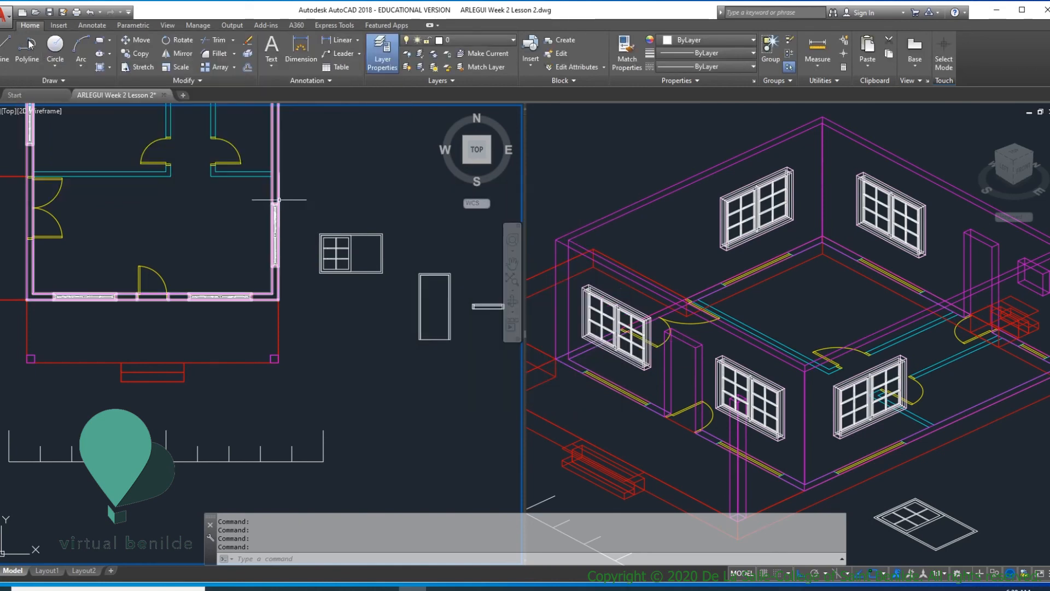
- Assign all five 3D windows in the house walls to the 3D-WIN layer, keeping that layer unlocked
{"action": "left_click", "coordinate": [626, 174]}
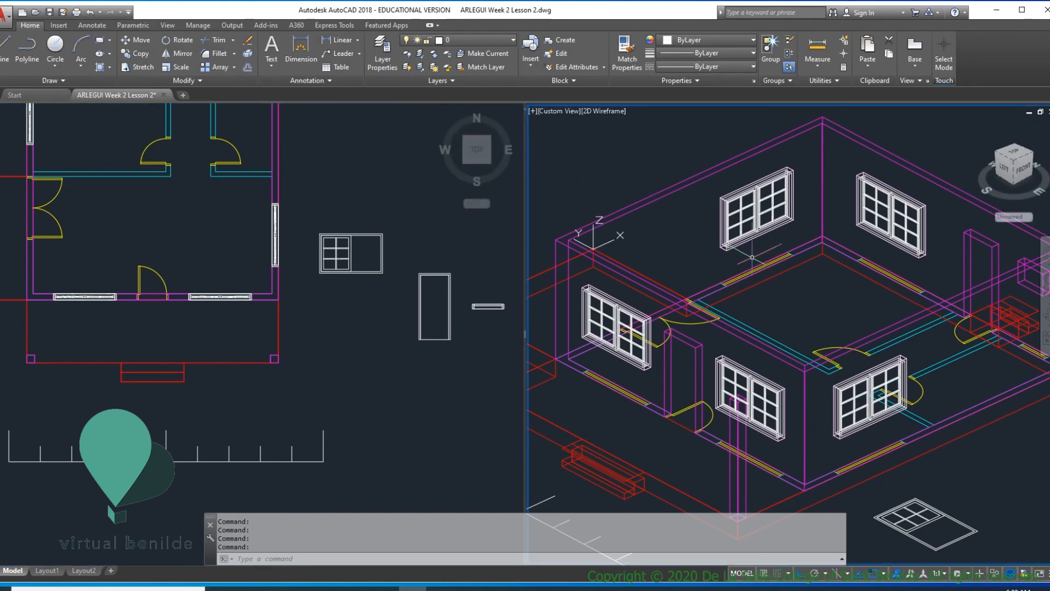
{"action": "scroll", "coordinate": [738, 252], "scroll_direction": "down", "scroll_amount": 5}
{"action": "scroll", "coordinate": [707, 356], "scroll_direction": "up", "scroll_amount": 7}
{"action": "left_click", "coordinate": [694, 353]}
{"action": "left_click", "coordinate": [561, 282]}
{"action": "left_click", "coordinate": [697, 161]}
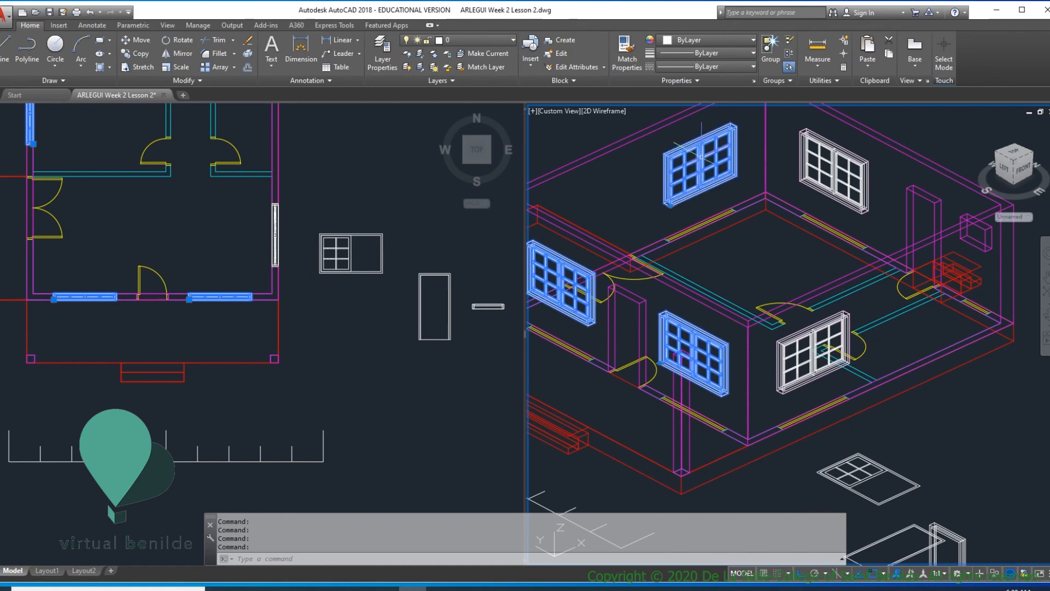
{"action": "left_click", "coordinate": [832, 171]}
{"action": "left_click", "coordinate": [816, 348]}
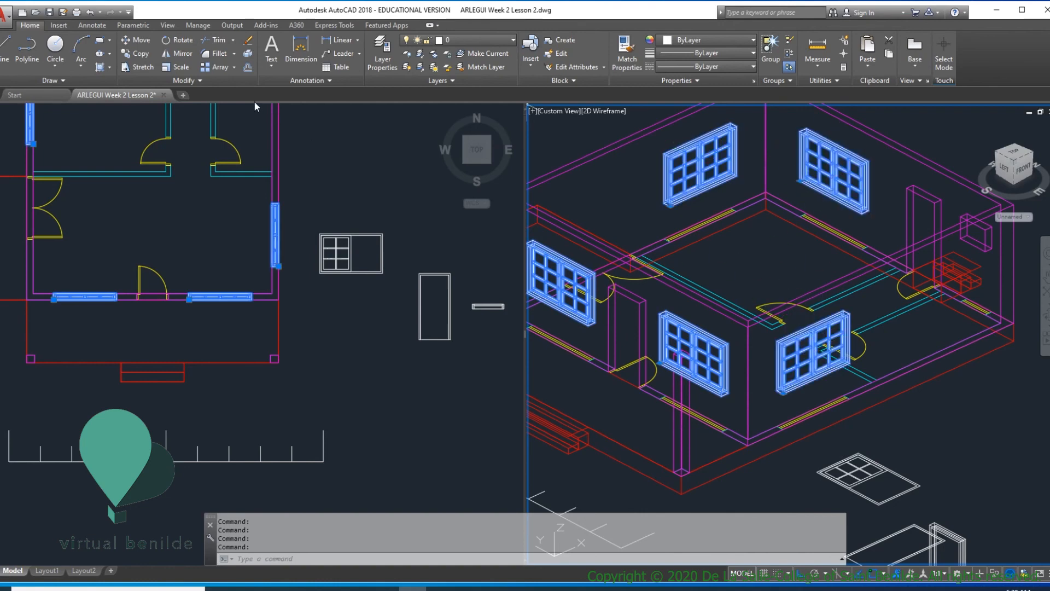
{"action": "left_click", "coordinate": [513, 42]}
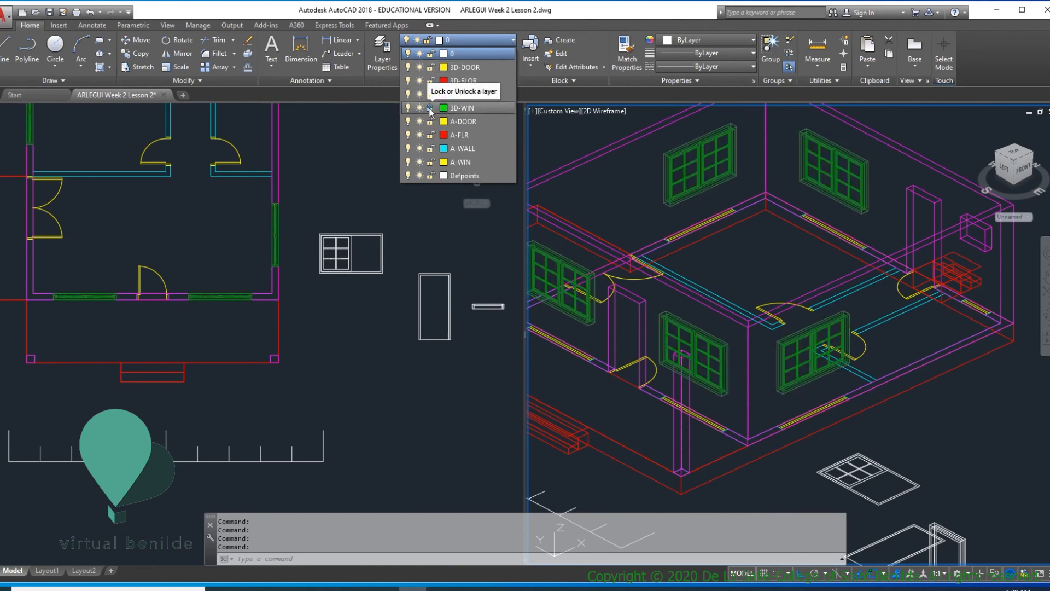
{"action": "left_click", "coordinate": [430, 110]}
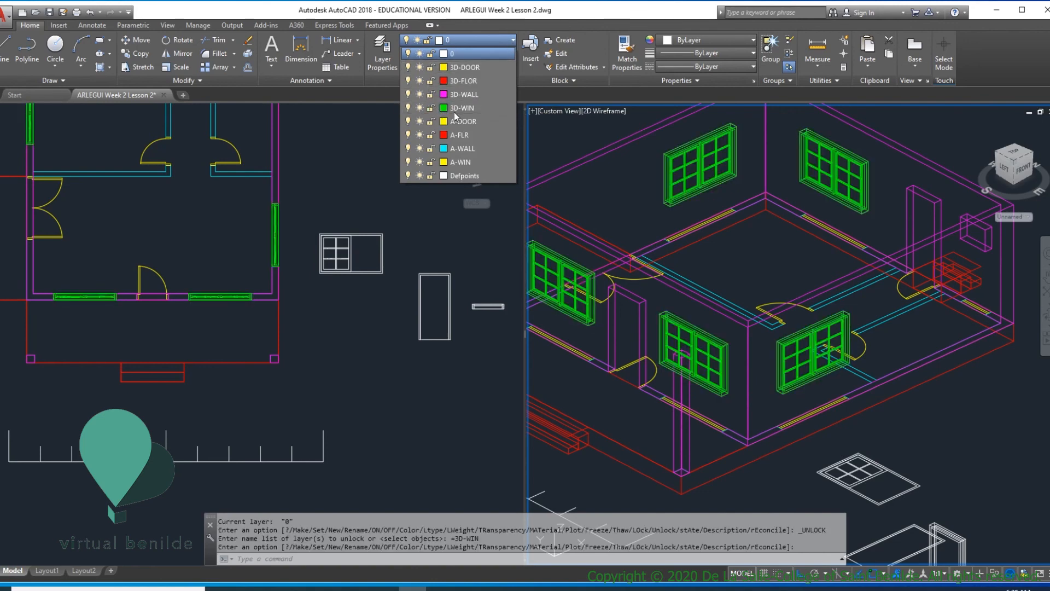
{"action": "left_click", "coordinate": [455, 112]}
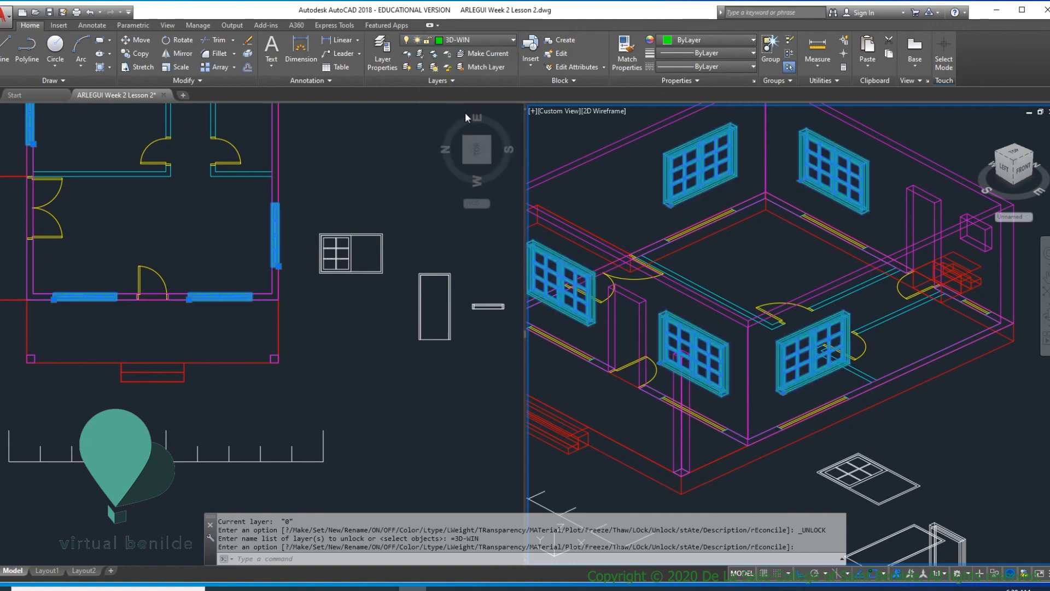
{"action": "key", "text": "Escape"}
{"action": "key", "text": "Escape"}
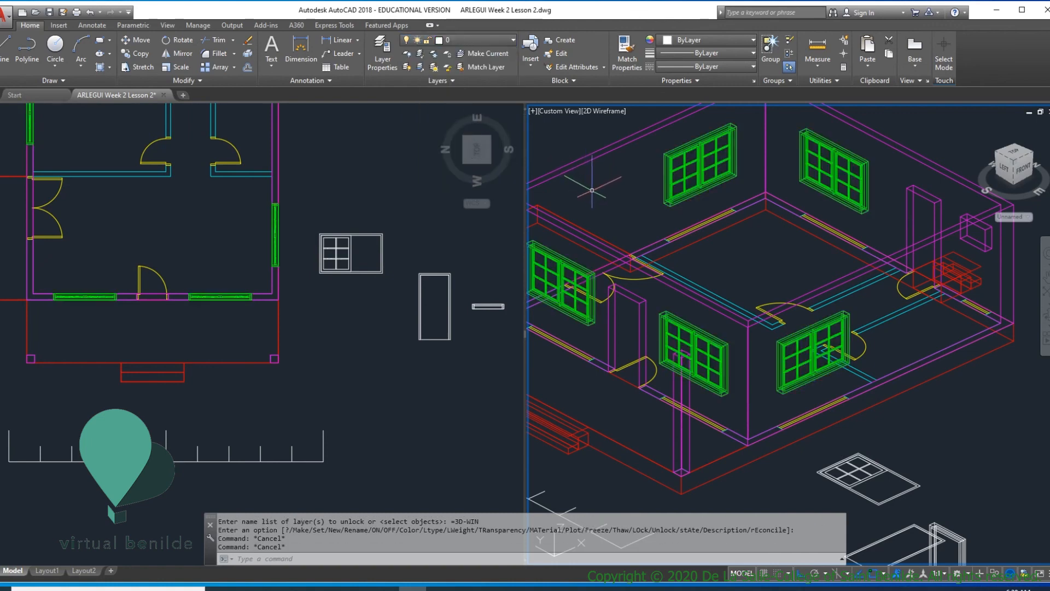
- Assign the upright 3D door panel and its frame to the 3D-DOOR layer
{"action": "scroll", "coordinate": [646, 204], "scroll_direction": "down", "scroll_amount": 2}
{"action": "middle_click_drag", "start_coordinate": [733, 230], "coordinate": [769, 241]}
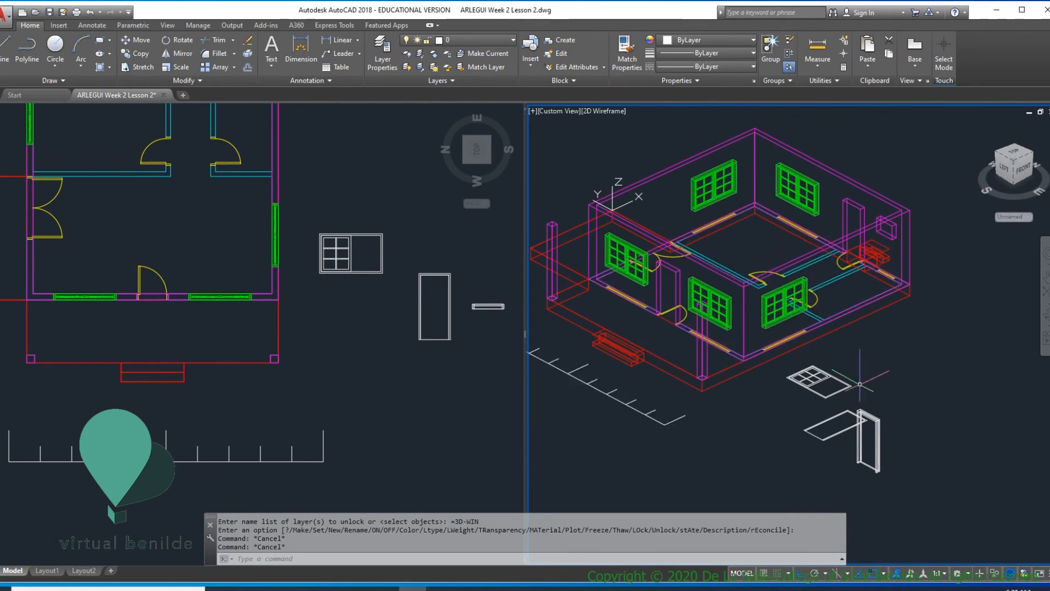
{"action": "scroll", "coordinate": [901, 453], "scroll_direction": "up", "scroll_amount": 4}
{"action": "left_click", "coordinate": [888, 479]}
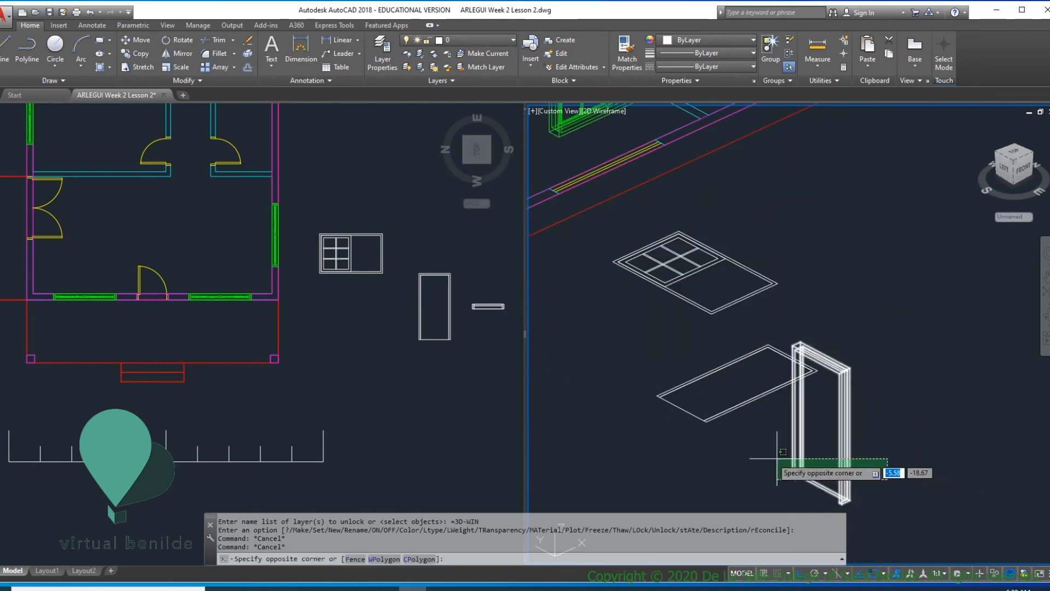
{"action": "left_click", "coordinate": [771, 433]}
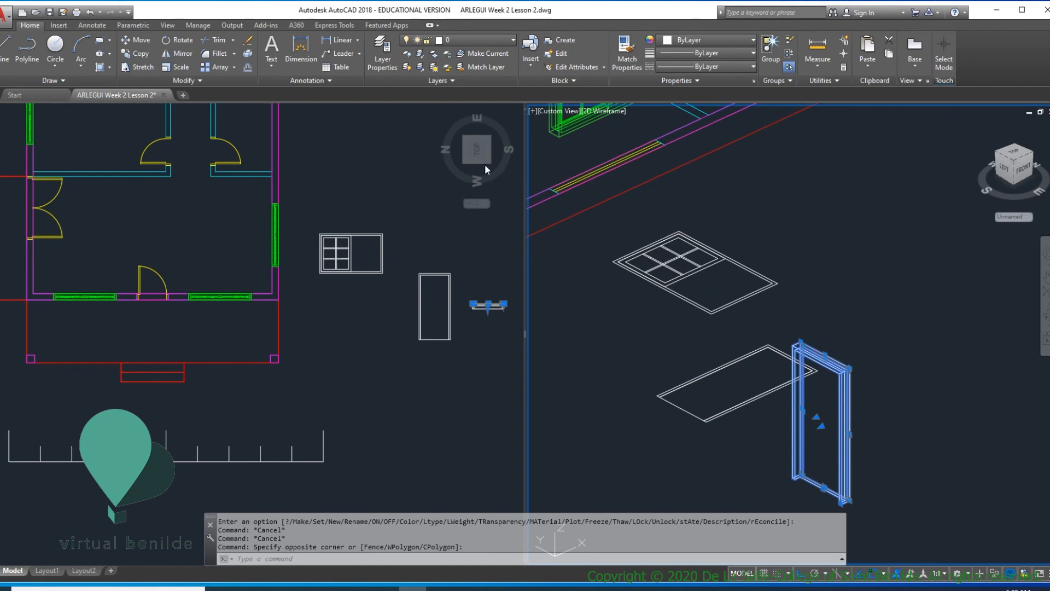
{"action": "left_click", "coordinate": [513, 41]}
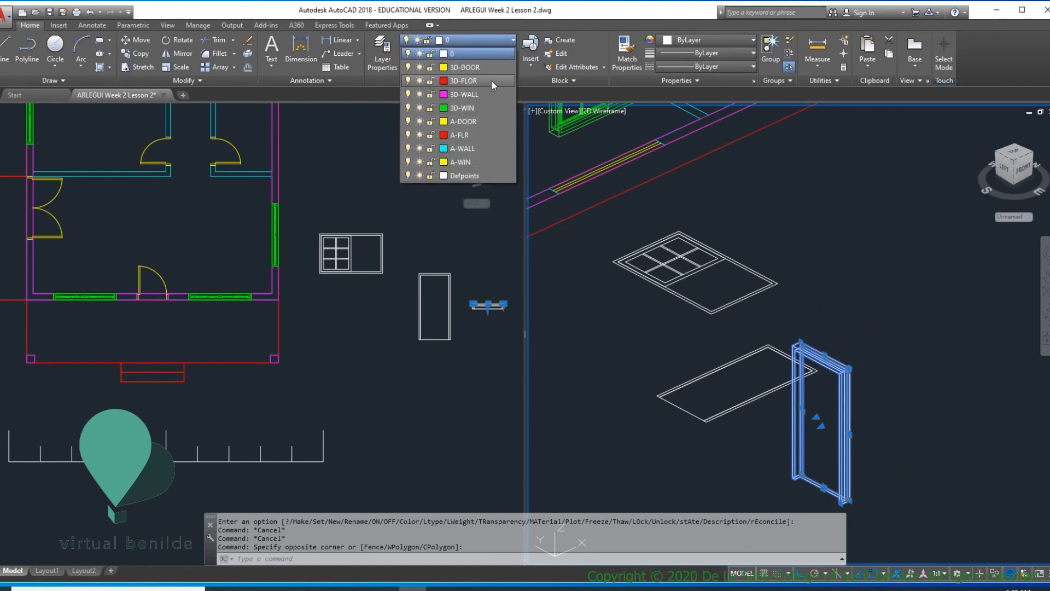
{"action": "left_click", "coordinate": [486, 66]}
{"action": "key", "text": "Escape"}
{"action": "scroll", "coordinate": [862, 305], "scroll_direction": "down", "scroll_amount": 3}
{"action": "left_click", "coordinate": [864, 399]}
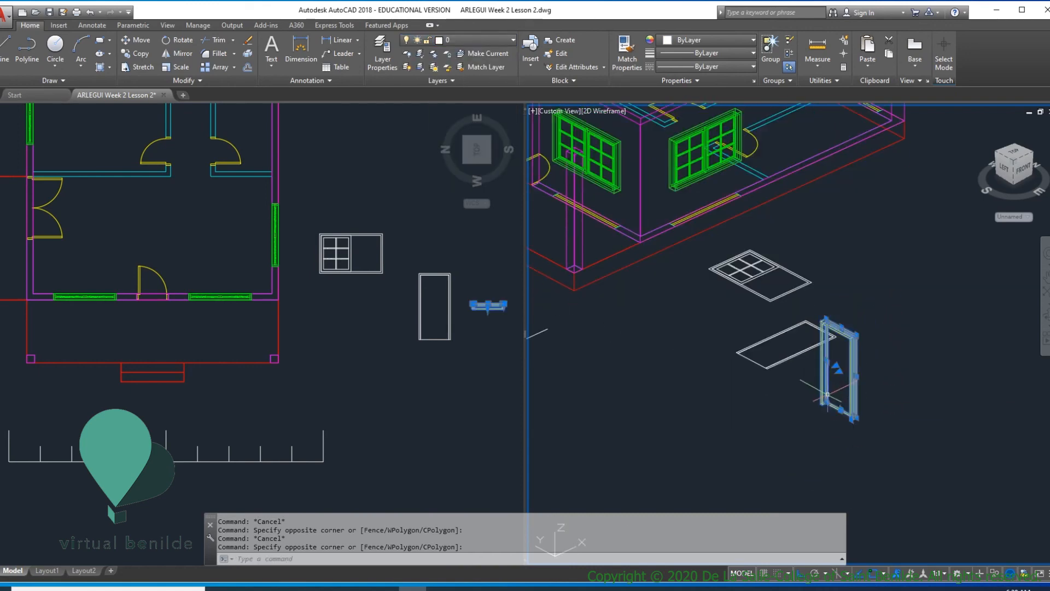
{"action": "key", "text": "Escape"}
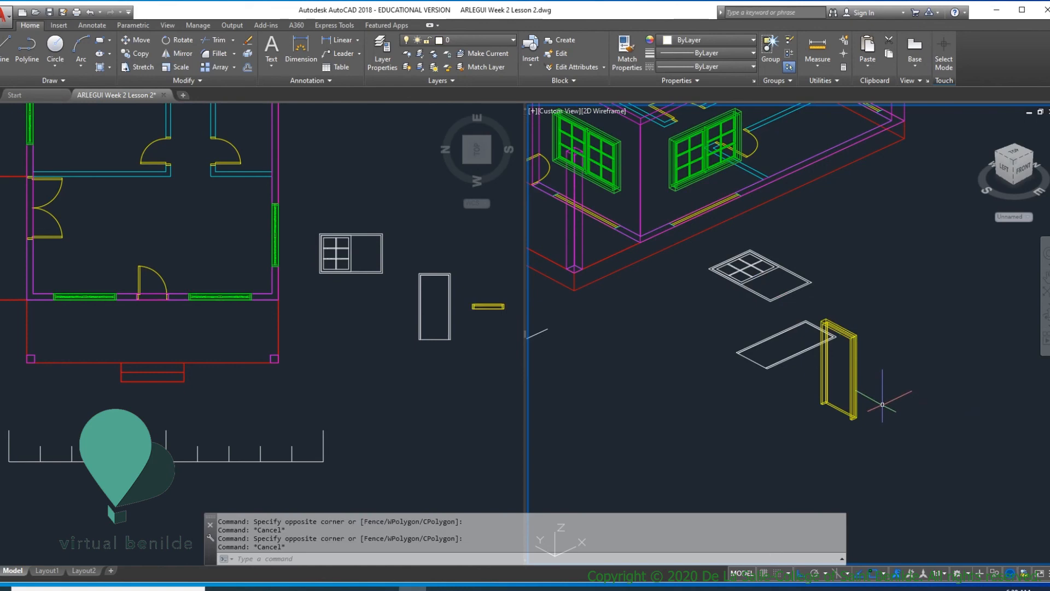
- Move the 3D door and frame from the midpoint of the jamb's bottom edge to the matching midpoint in the front doorway
{"action": "scroll", "coordinate": [824, 415], "scroll_direction": "up", "scroll_amount": 2}
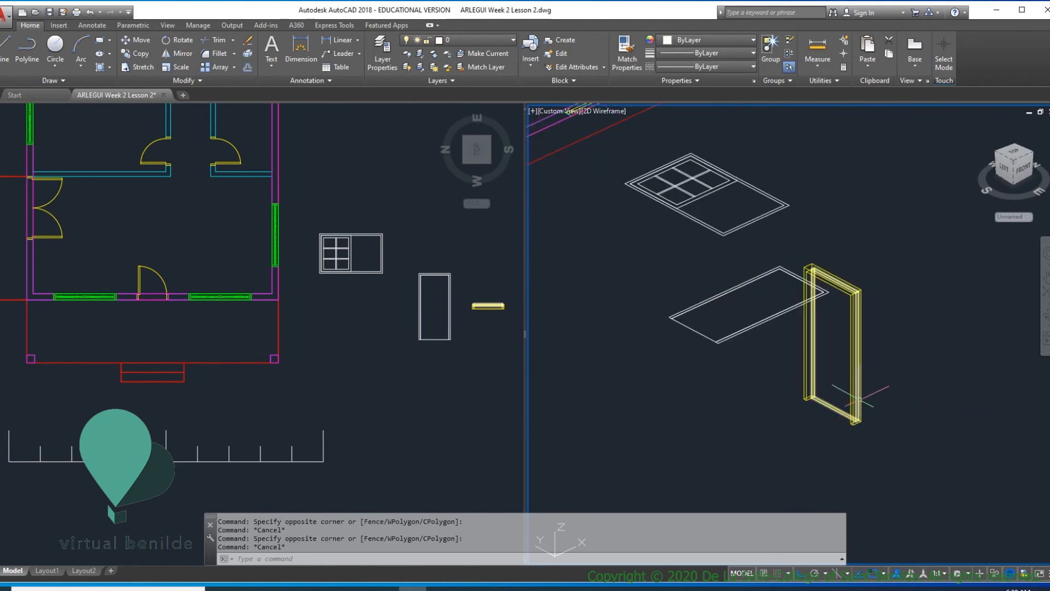
{"action": "scroll", "coordinate": [841, 370], "scroll_direction": "down", "scroll_amount": 3}
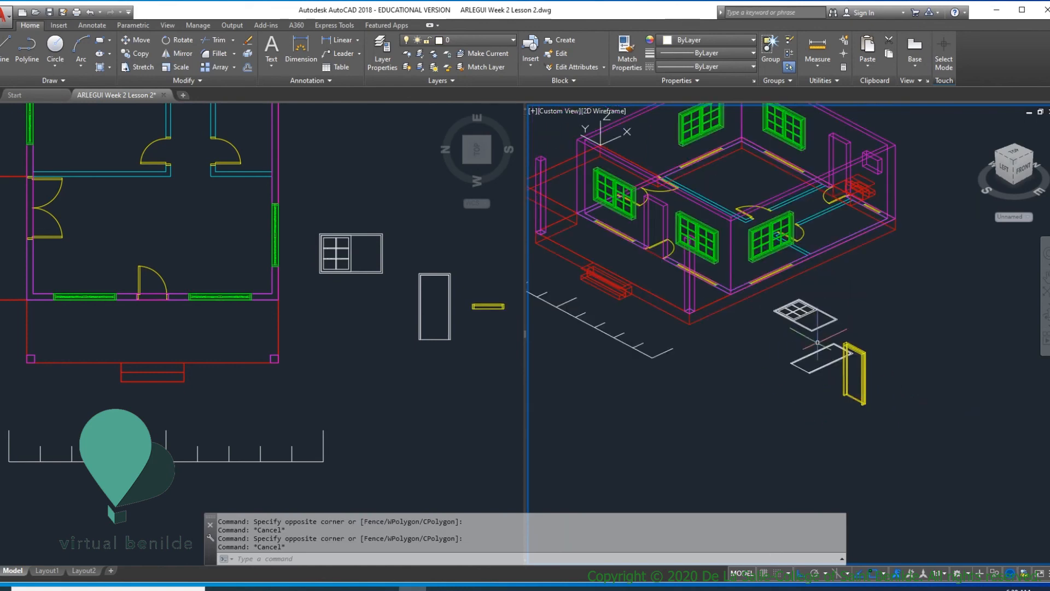
{"action": "scroll", "coordinate": [872, 411], "scroll_direction": "up", "scroll_amount": 3}
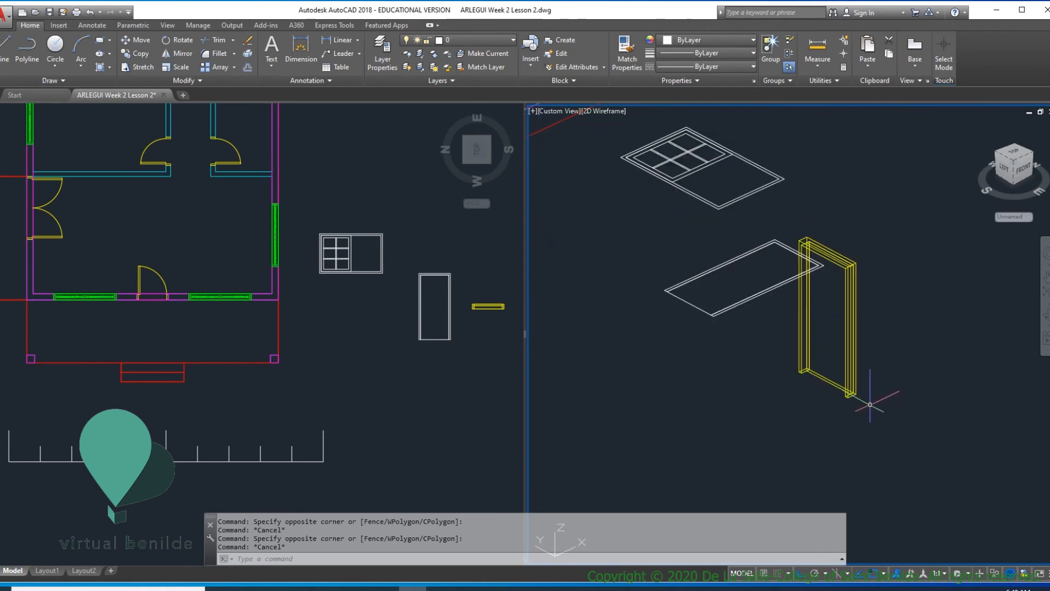
{"action": "type", "text": "M"}
{"action": "key", "text": "Return"}
{"action": "left_click", "coordinate": [870, 405]}
{"action": "left_click", "coordinate": [820, 373]}
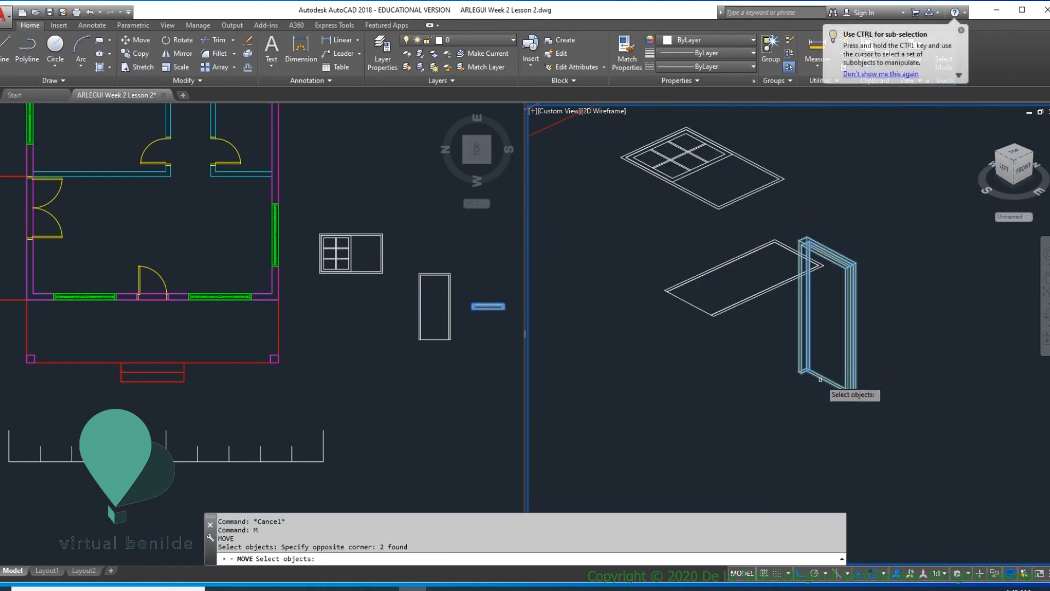
{"action": "scroll", "coordinate": [812, 371], "scroll_direction": "up", "scroll_amount": 3}
{"action": "scroll", "coordinate": [813, 371], "scroll_direction": "up", "scroll_amount": 2}
{"action": "key", "text": "Return"}
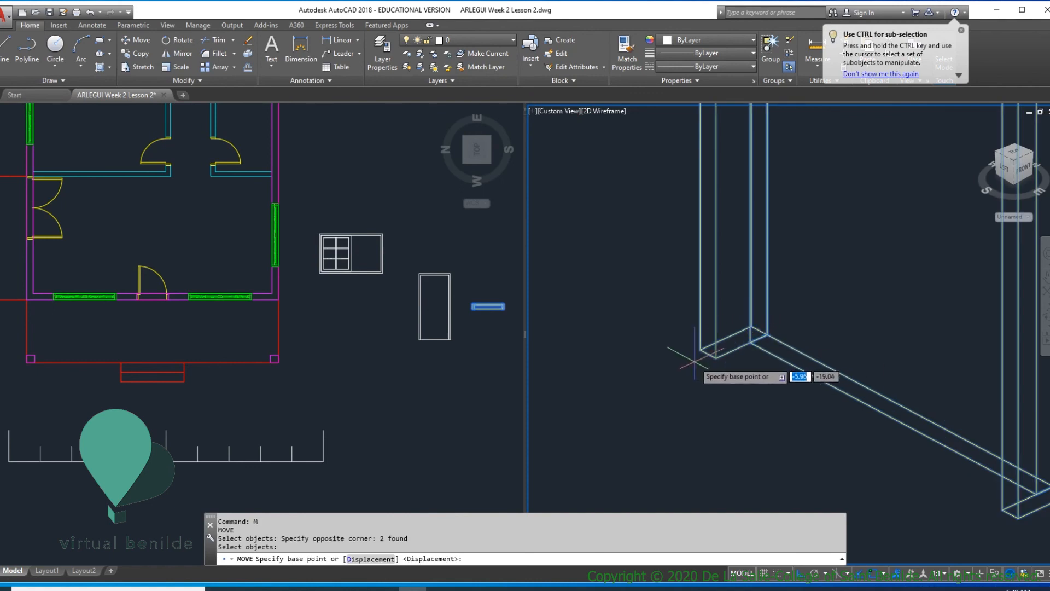
{"action": "scroll", "coordinate": [698, 350], "scroll_direction": "up", "scroll_amount": 2}
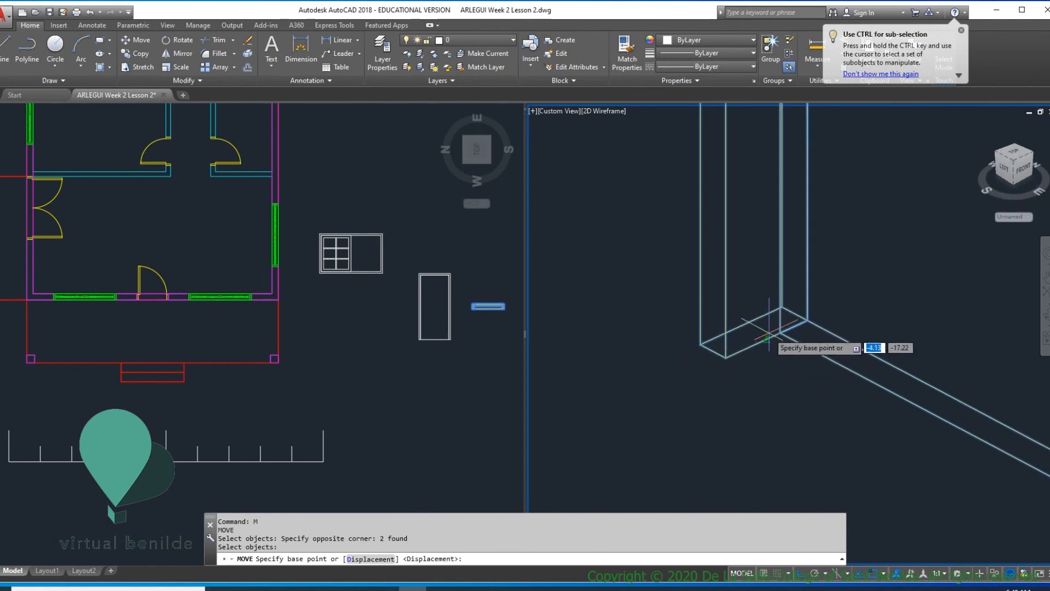
{"action": "left_click", "coordinate": [742, 327]}
{"action": "scroll", "coordinate": [742, 326], "scroll_direction": "down", "scroll_amount": 8}
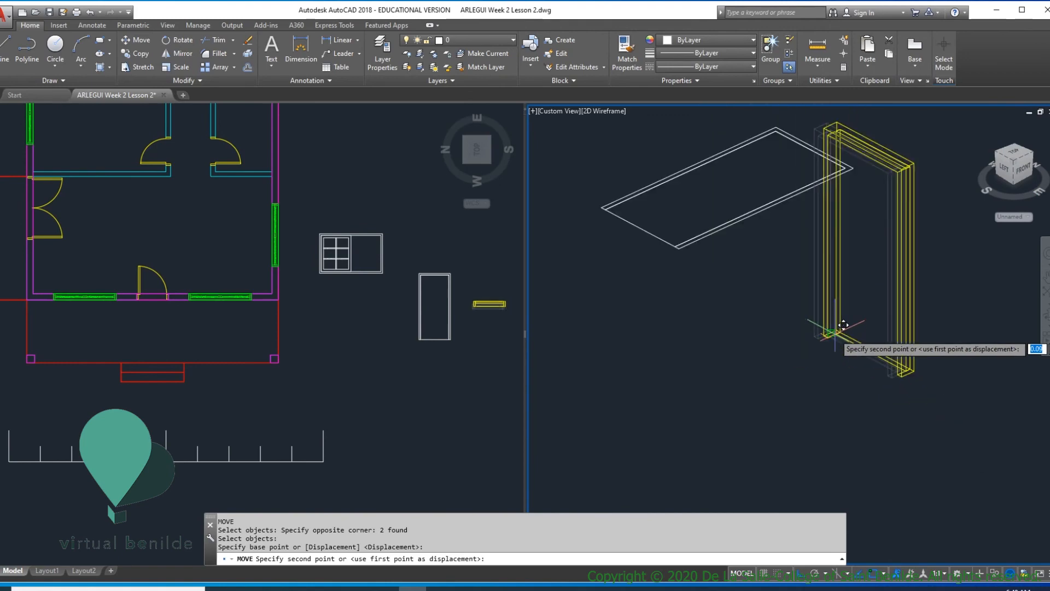
{"action": "scroll", "coordinate": [797, 328], "scroll_direction": "up", "scroll_amount": 10}
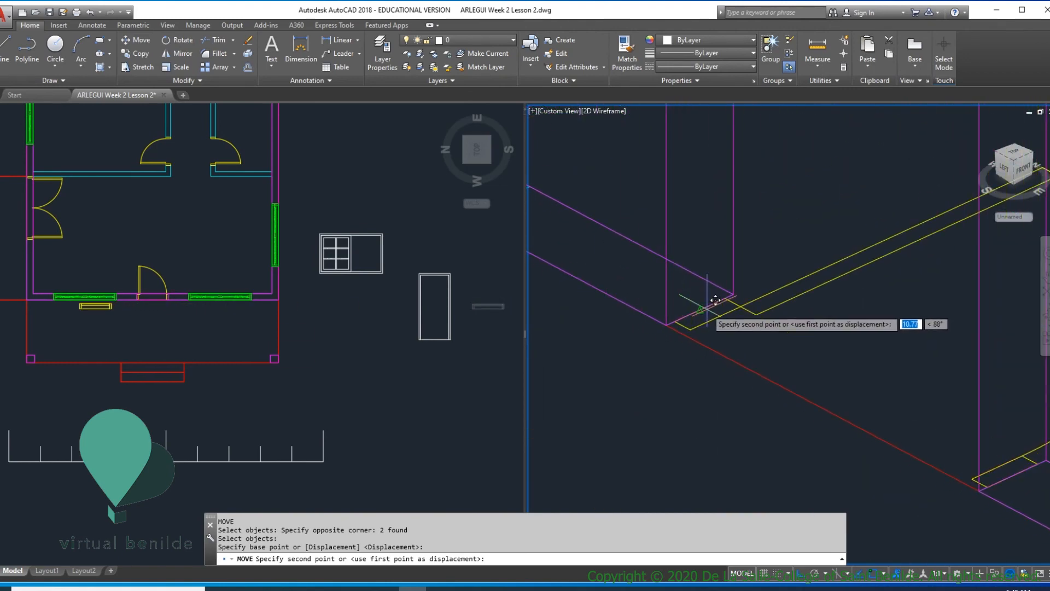
{"action": "left_click", "coordinate": [715, 300]}
- Check the placed front door with hidden lines removed, and regenerate the model to restore the wireframe
{"action": "scroll", "coordinate": [715, 299], "scroll_direction": "down", "scroll_amount": 8}
{"action": "type", "text": "HI"}
{"action": "key", "text": "Return"}
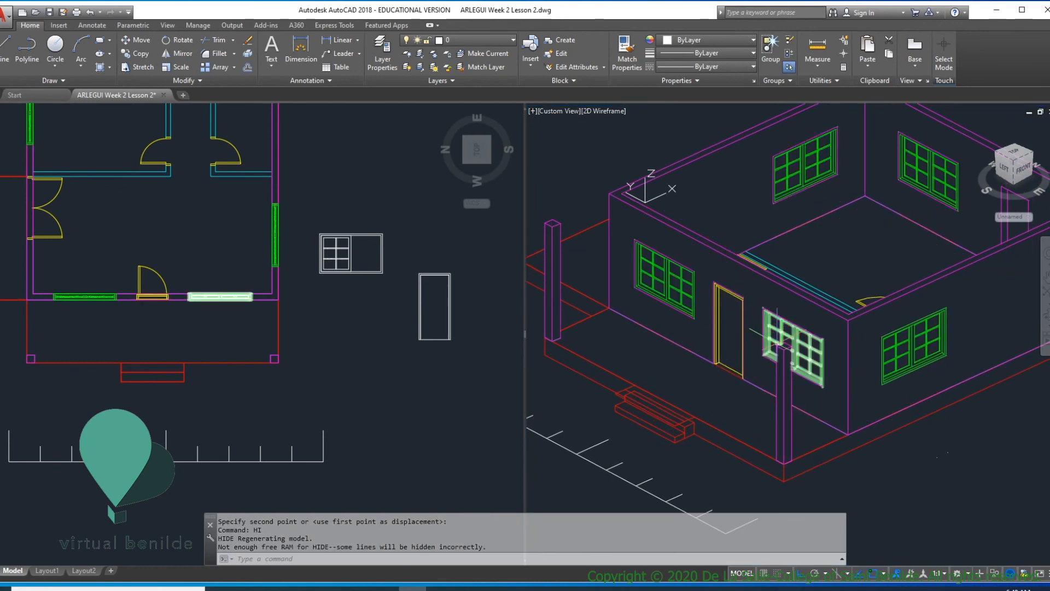
{"action": "type", "text": "RE"}
{"action": "key", "text": "Return"}
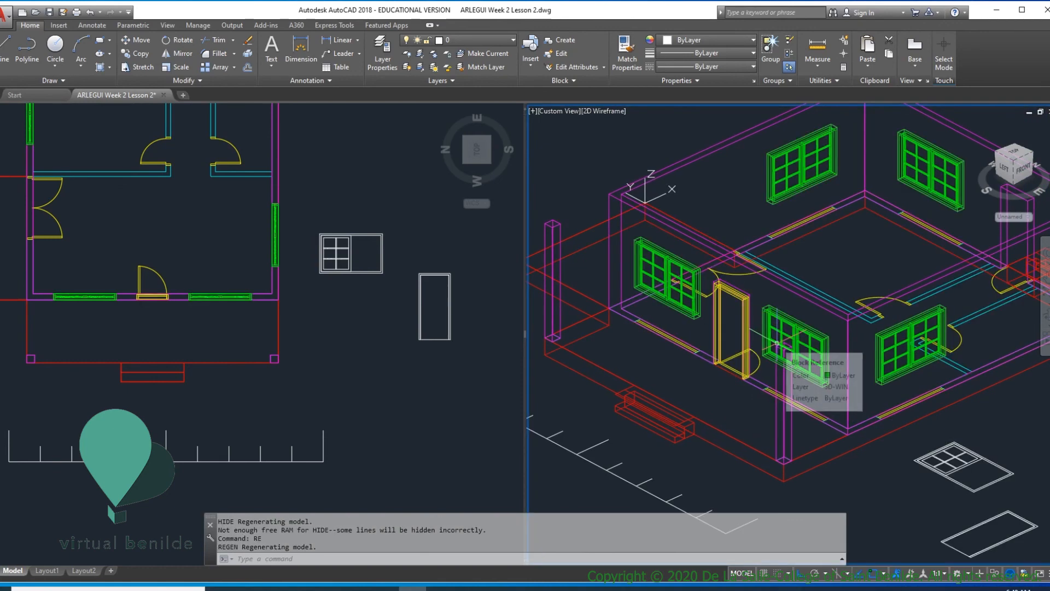
- Measure the width of the rear doorway opening along its bottom edge, beside the back steps
{"action": "middle_click_drag", "start_coordinate": [853, 356], "coordinate": [684, 364], "text": "shift"}
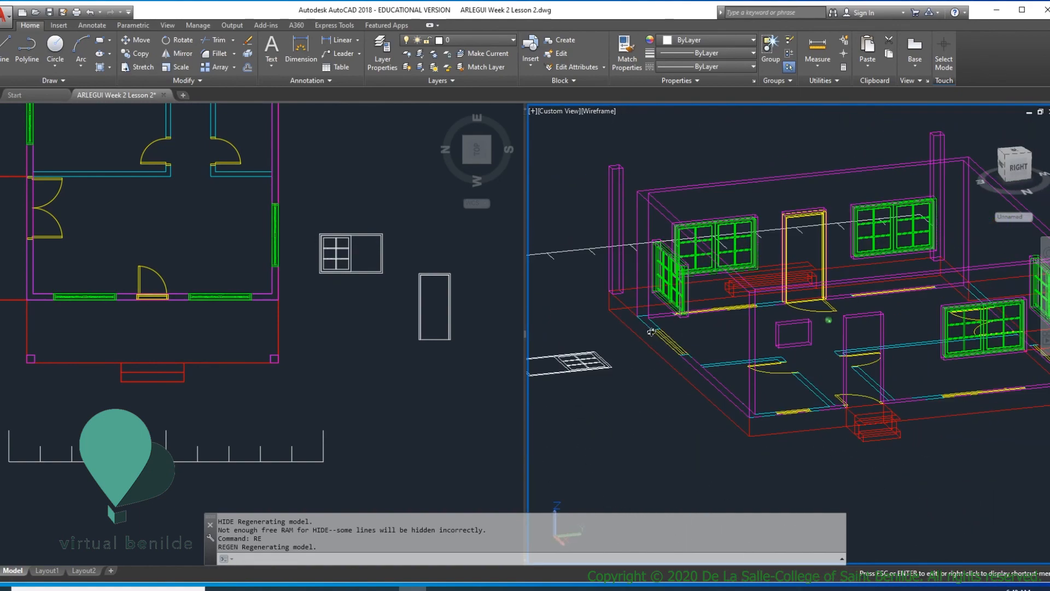
{"action": "scroll", "coordinate": [918, 452], "scroll_direction": "up", "scroll_amount": 6}
{"action": "scroll", "coordinate": [917, 451], "scroll_direction": "down", "scroll_amount": 4}
{"action": "scroll", "coordinate": [947, 424], "scroll_direction": "up", "scroll_amount": 4}
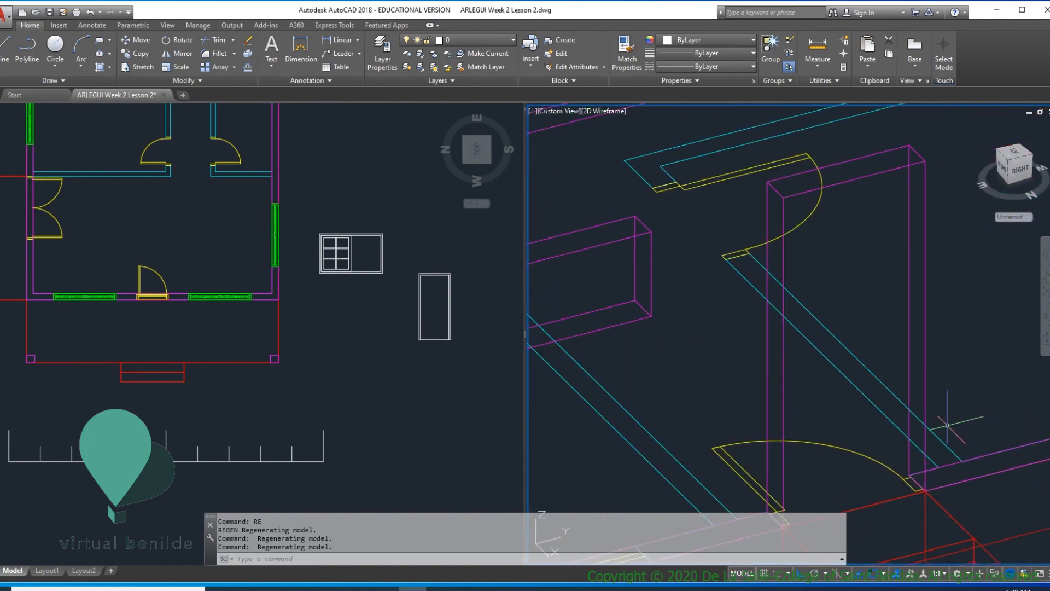
{"action": "scroll", "coordinate": [947, 424], "scroll_direction": "down", "scroll_amount": 3}
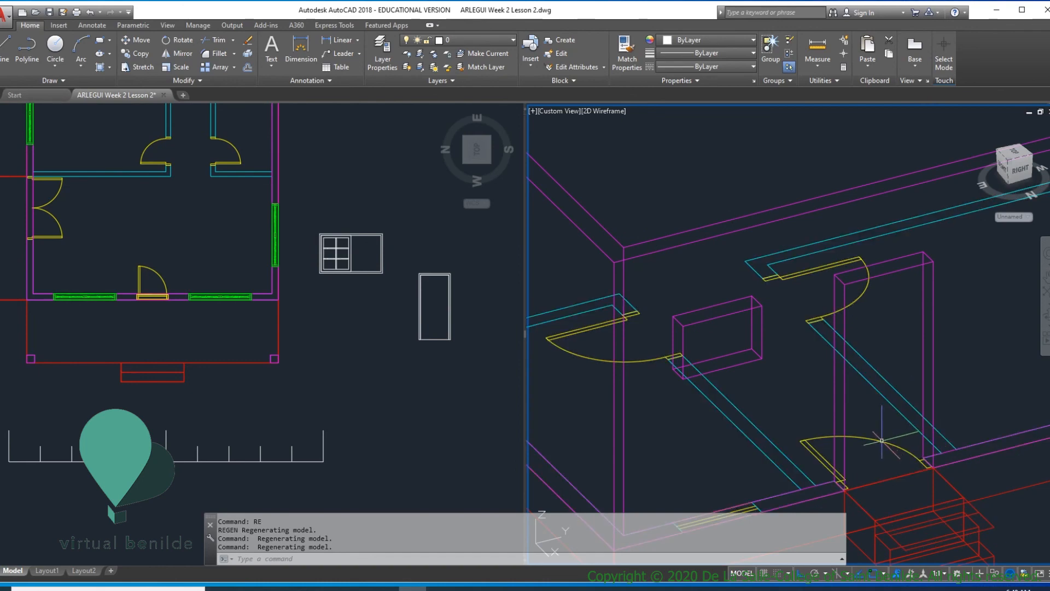
{"action": "scroll", "coordinate": [864, 483], "scroll_direction": "up", "scroll_amount": 2}
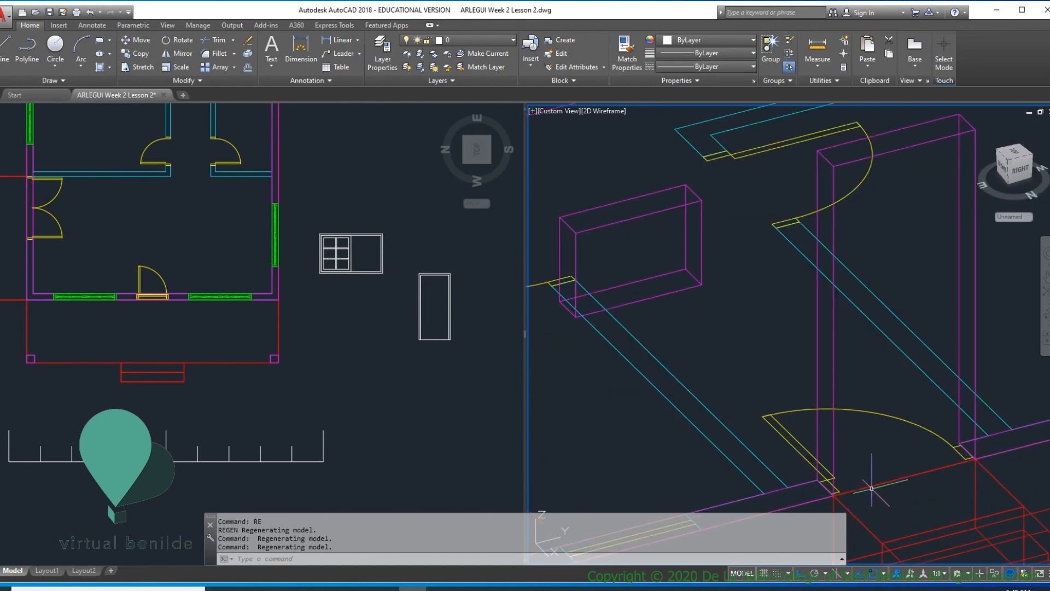
{"action": "key", "text": "Return"}
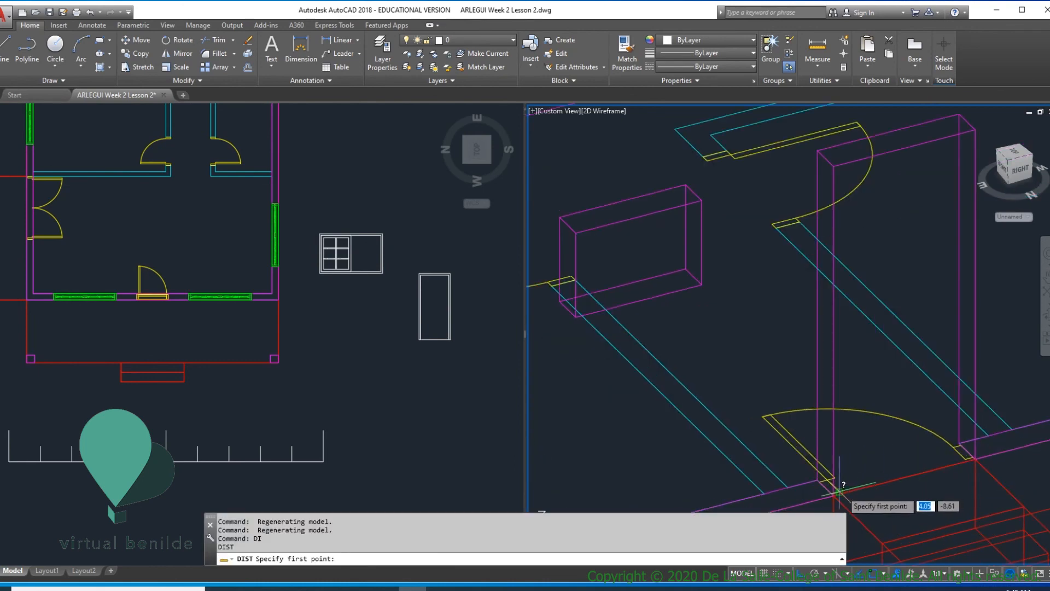
{"action": "left_click", "coordinate": [834, 490]}
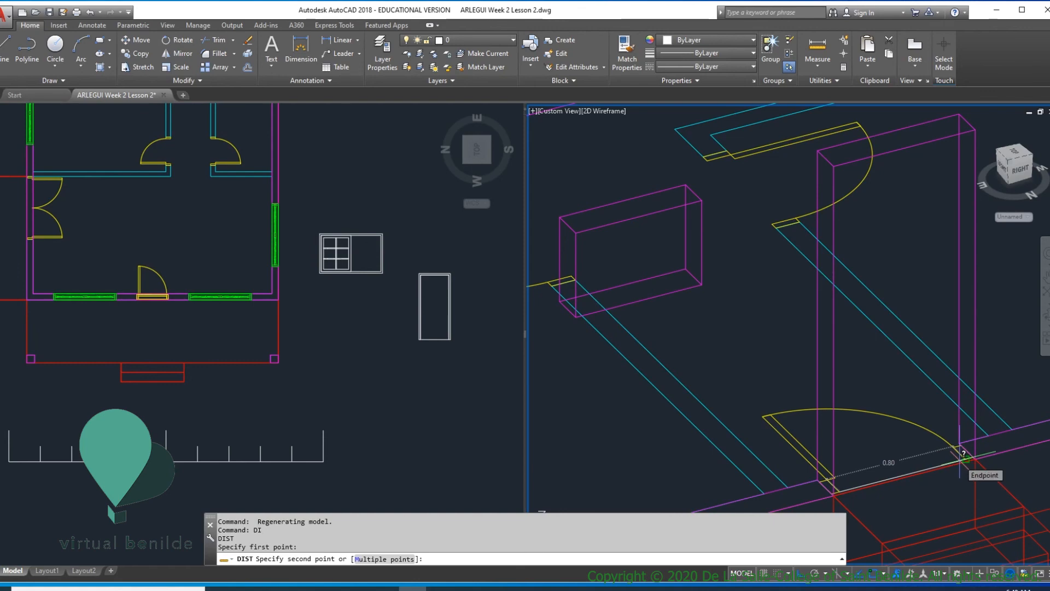
{"action": "left_click", "coordinate": [958, 453]}
- Examine the double-door location in the side wall and the installed front door from several angles
{"action": "scroll", "coordinate": [937, 457], "scroll_direction": "down", "scroll_amount": 5}
{"action": "scroll", "coordinate": [820, 377], "scroll_direction": "up", "scroll_amount": 4}
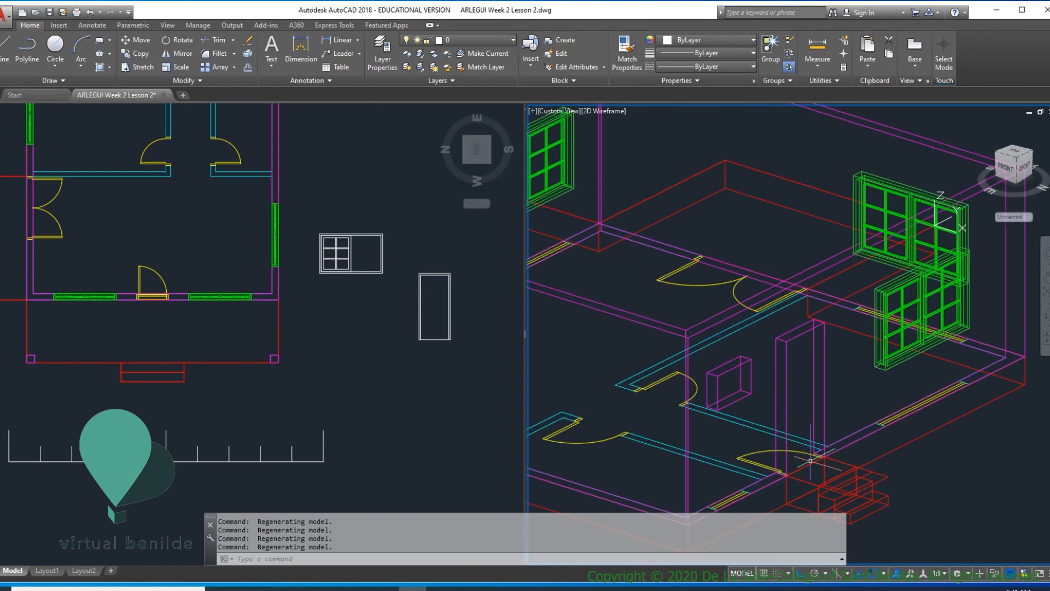
{"action": "scroll", "coordinate": [810, 461], "scroll_direction": "down", "scroll_amount": 5}
{"action": "middle_click_drag", "start_coordinate": [811, 462], "coordinate": [656, 424], "text": "shift"}
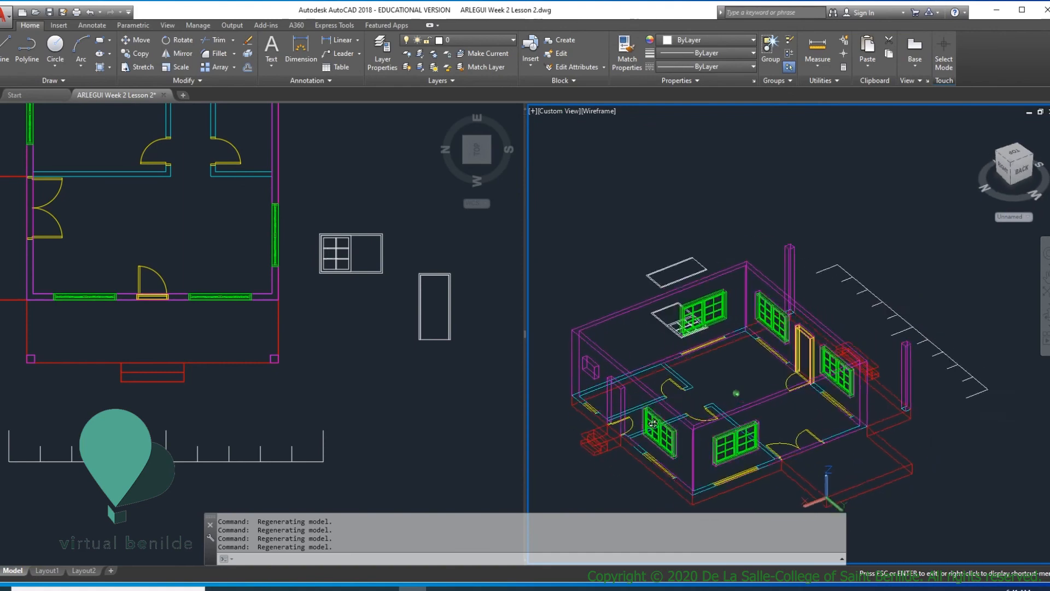
{"action": "scroll", "coordinate": [733, 427], "scroll_direction": "up", "scroll_amount": 3}
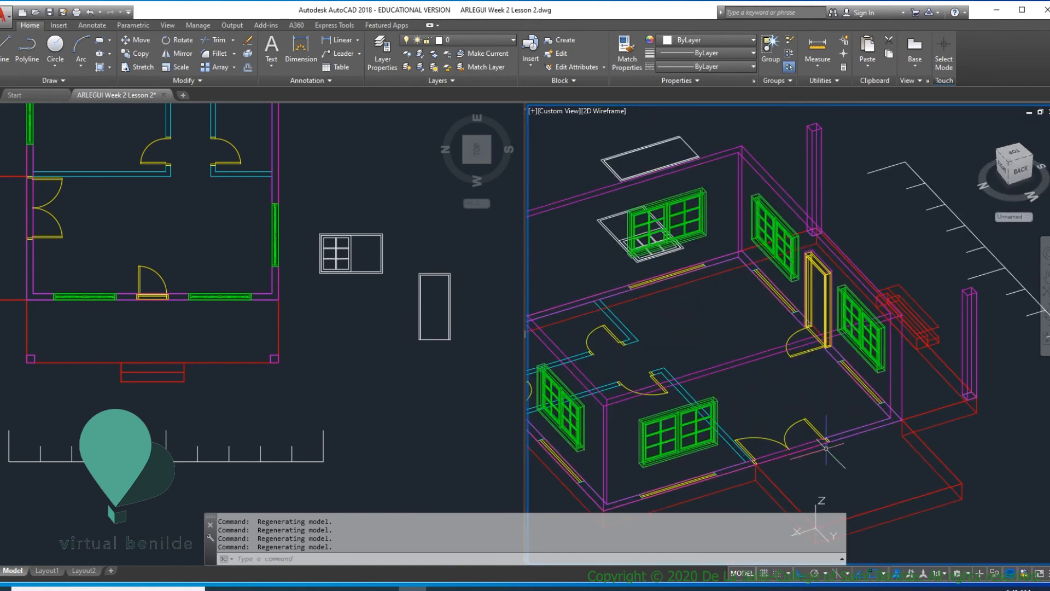
{"action": "scroll", "coordinate": [785, 462], "scroll_direction": "up", "scroll_amount": 2}
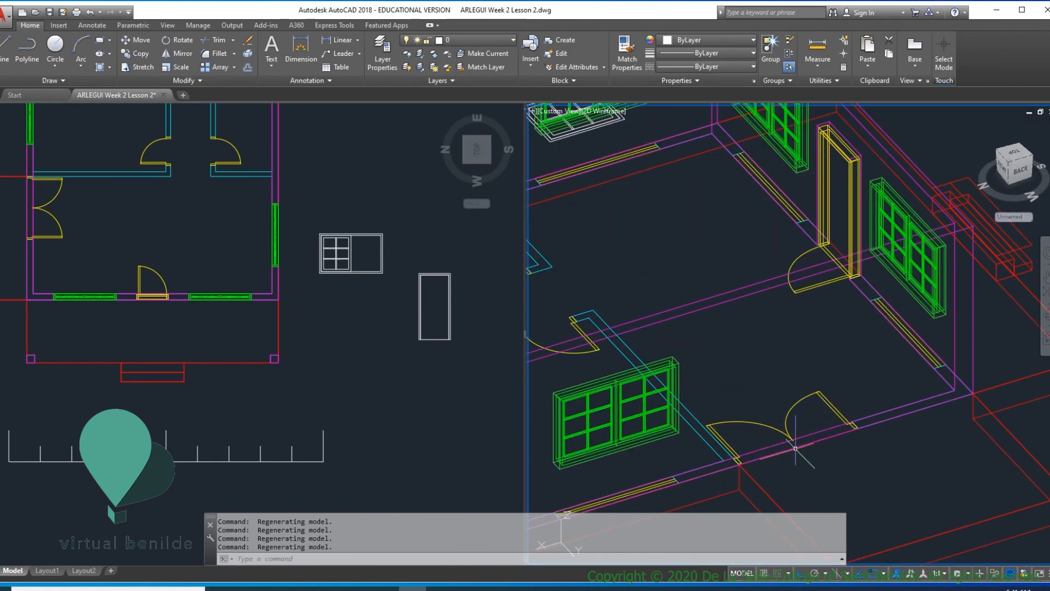
{"action": "scroll", "coordinate": [797, 446], "scroll_direction": "up", "scroll_amount": 2}
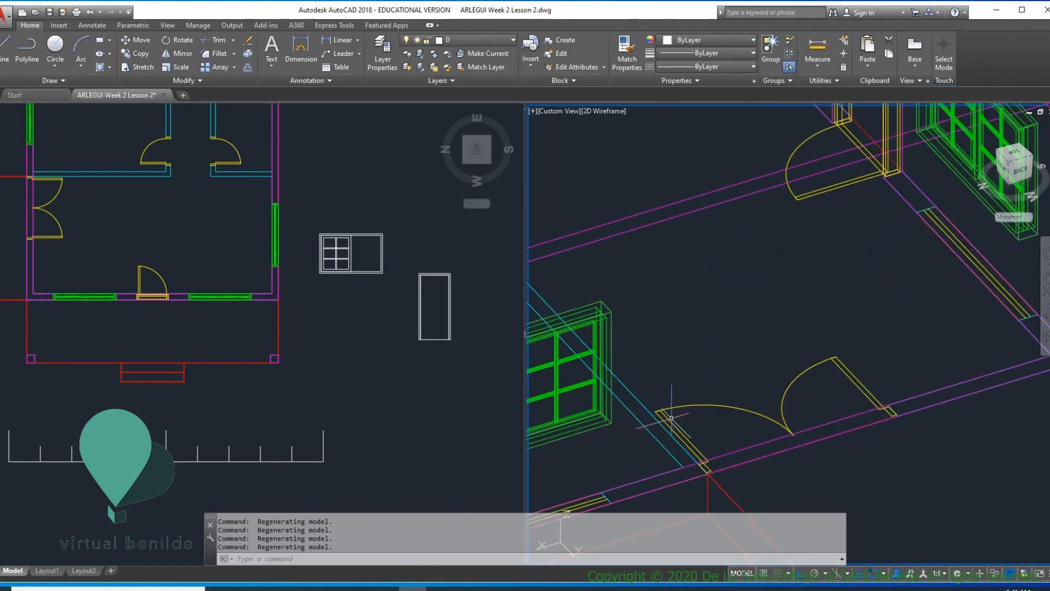
{"action": "scroll", "coordinate": [784, 402], "scroll_direction": "down", "scroll_amount": 4}
{"action": "middle_click_drag", "start_coordinate": [853, 375], "coordinate": [673, 345], "text": "shift"}
{"action": "scroll", "coordinate": [665, 336], "scroll_direction": "up", "scroll_amount": 5}
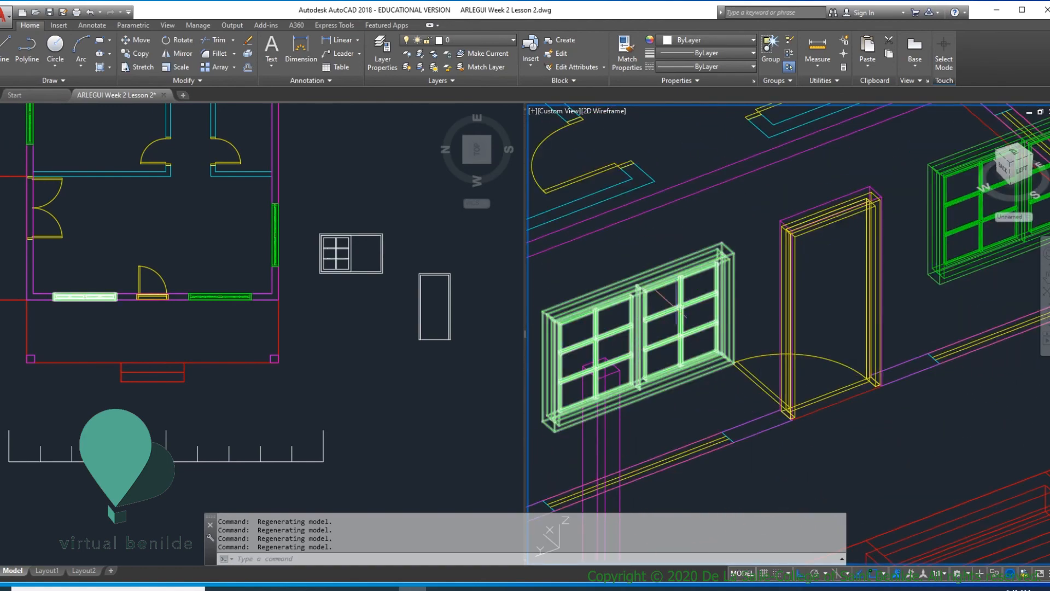
- Examine the whole 3D house model from several angles, reviewing the placed windows and the front door in their walls
{"action": "scroll", "coordinate": [665, 336], "scroll_direction": "down", "scroll_amount": 5}
{"action": "scroll", "coordinate": [776, 363], "scroll_direction": "up", "scroll_amount": 2}
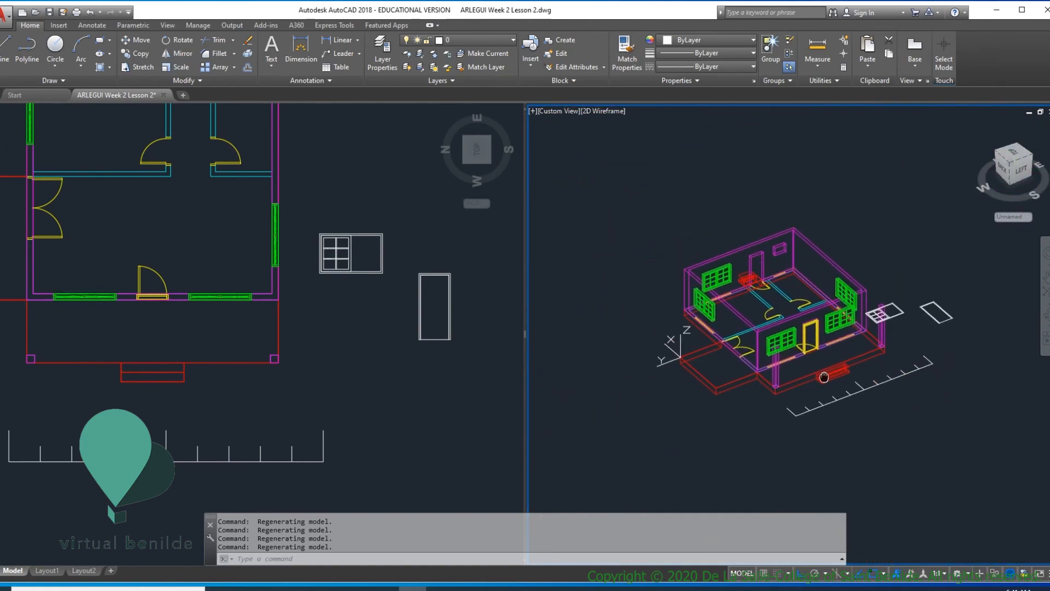
{"action": "middle_click_drag", "start_coordinate": [798, 368], "coordinate": [727, 432], "text": "shift"}
{"action": "scroll", "coordinate": [754, 361], "scroll_direction": "up", "scroll_amount": 3}
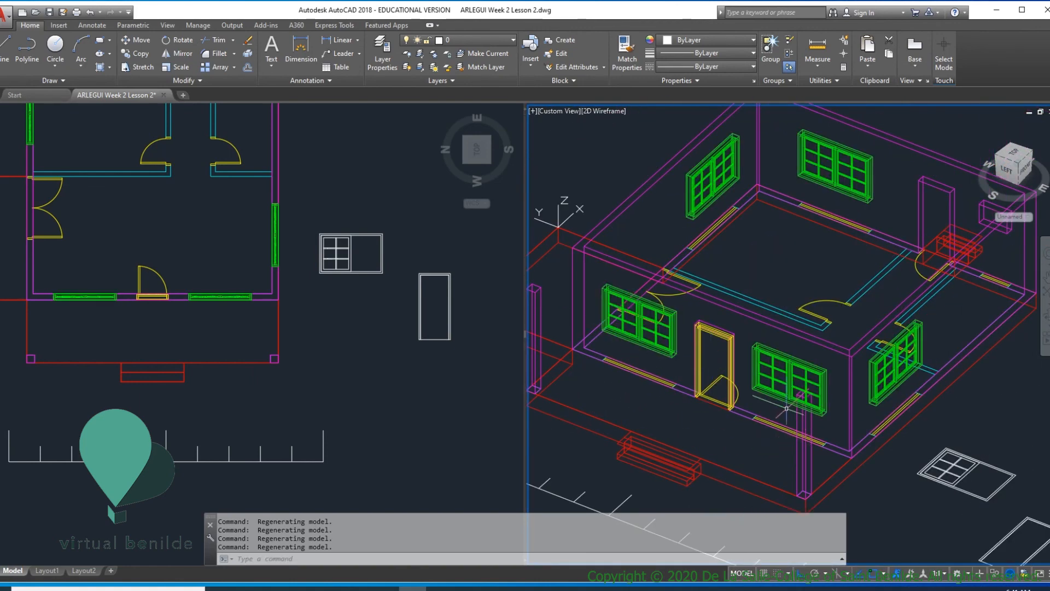
{"action": "middle_click_drag", "start_coordinate": [785, 411], "coordinate": [767, 340], "text": "shift"}
{"action": "middle_click_drag", "start_coordinate": [767, 339], "coordinate": [817, 393]}
{"action": "left_click", "coordinate": [816, 390]}
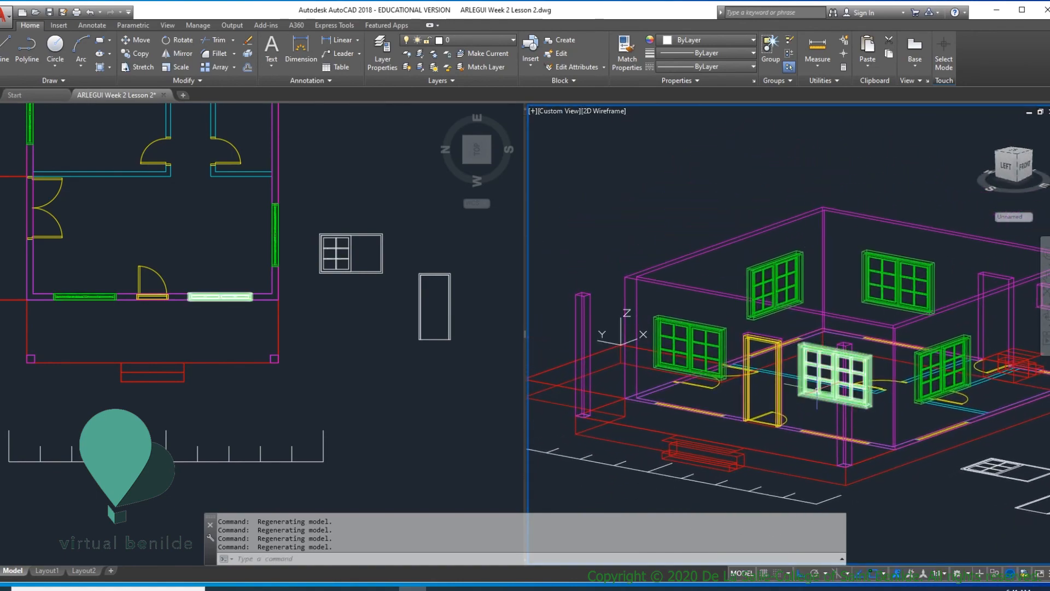
{"action": "key", "text": "Escape"}
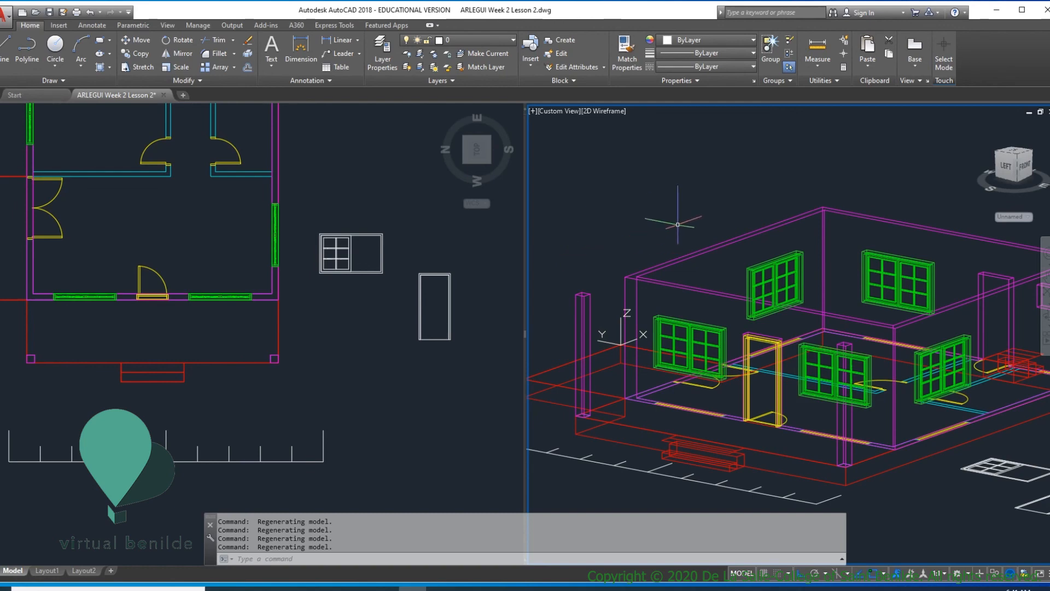
{"action": "scroll", "coordinate": [820, 366], "scroll_direction": "down", "scroll_amount": 3}
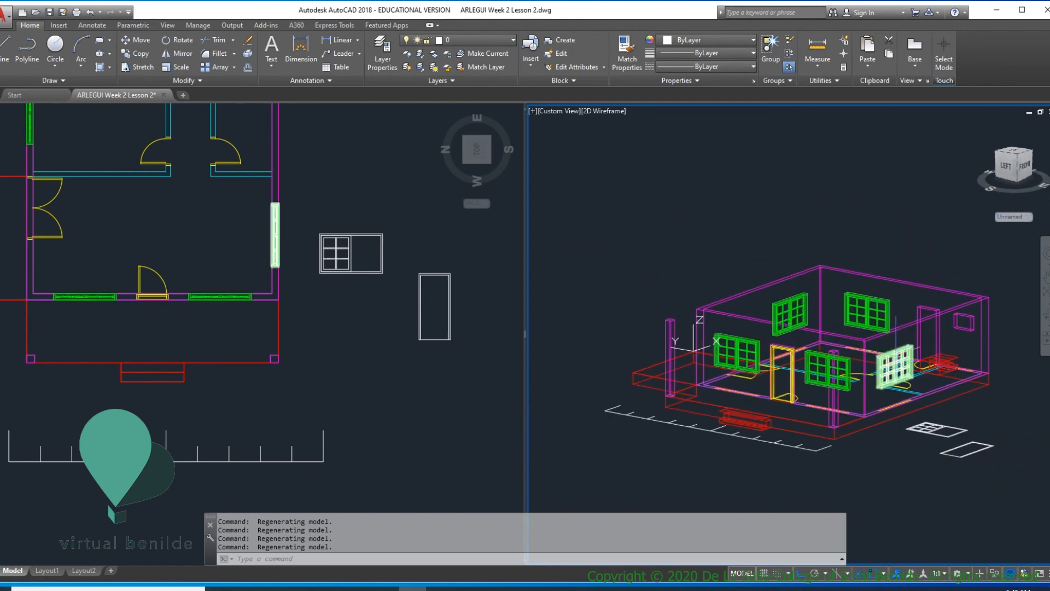
{"action": "scroll", "coordinate": [887, 350], "scroll_direction": "up", "scroll_amount": 3}
{"action": "middle_click_drag", "start_coordinate": [763, 367], "coordinate": [799, 365]}
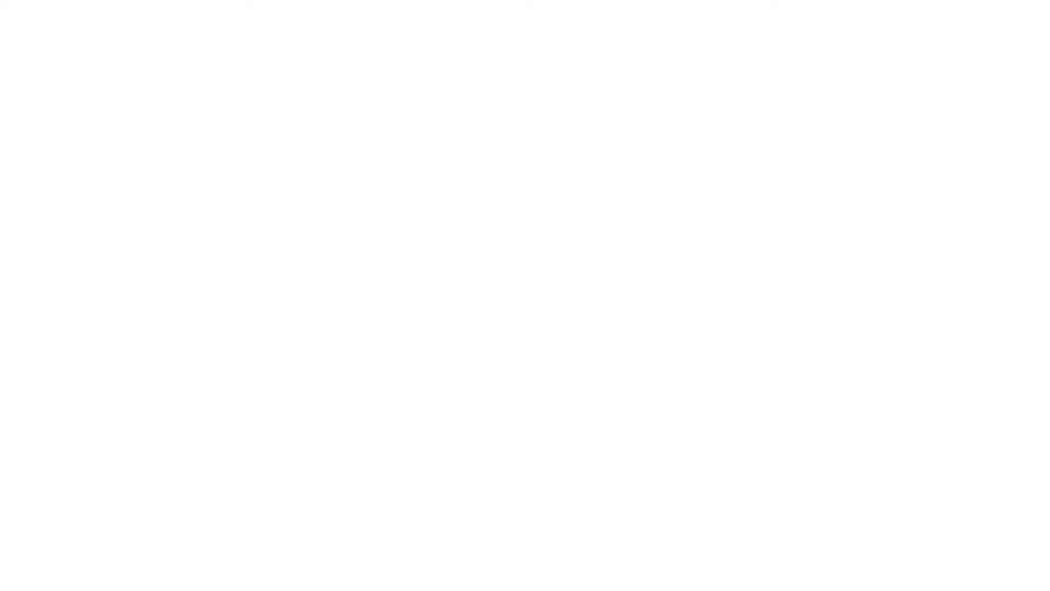